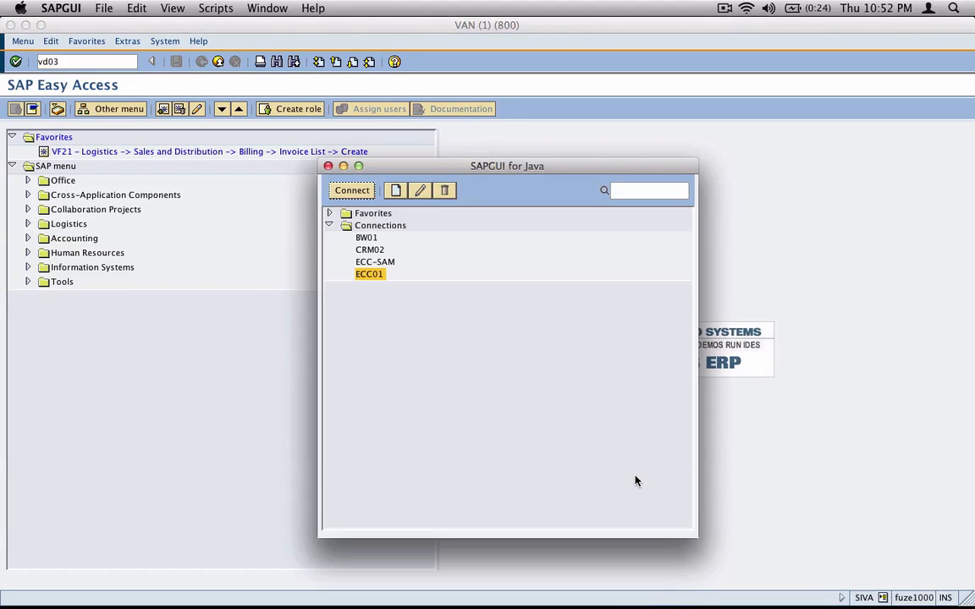
Log on to the ECC01 system in client 800 with the user ID and password
key("Return")
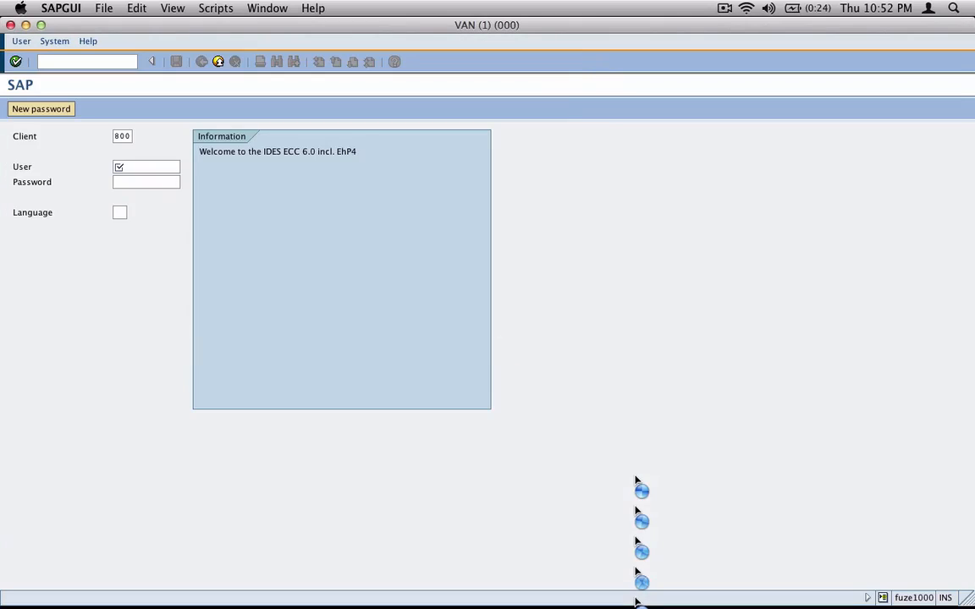
type("siva")
key("Tab")
type("*****")
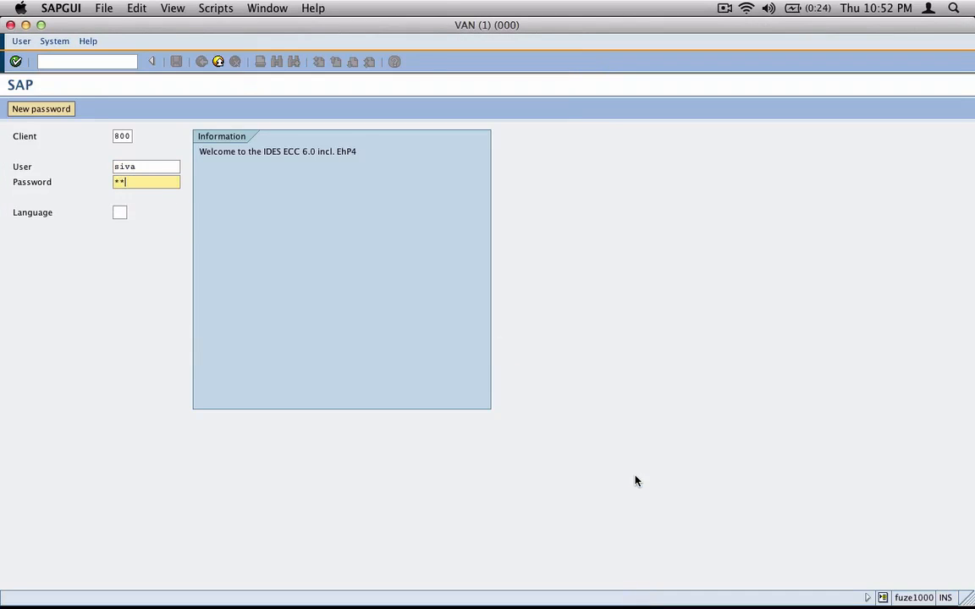
type("***")
key("Return")
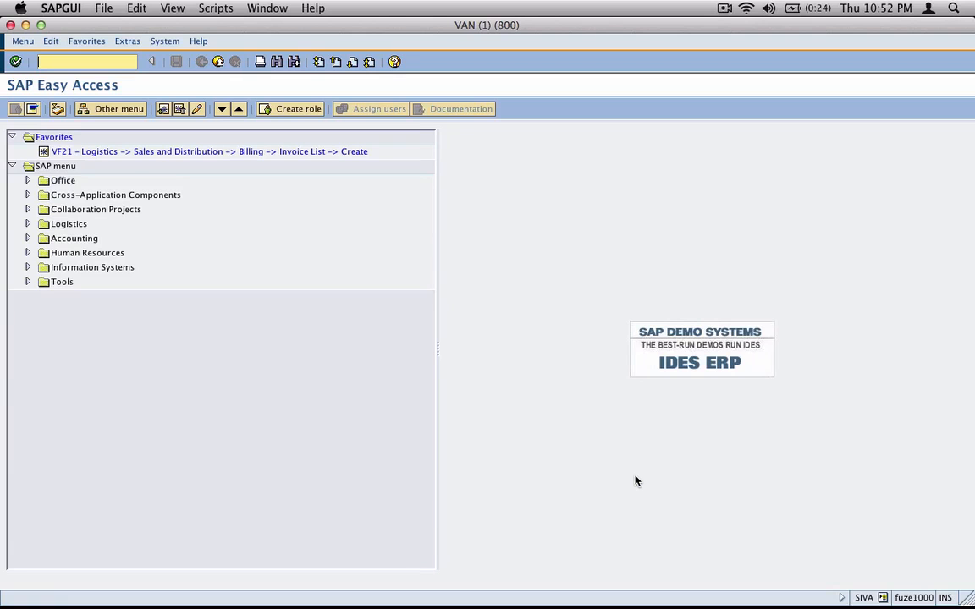
In VD03, display the most recent customer from history for sales area 1000/10/00
type("vd03")
key("Return")
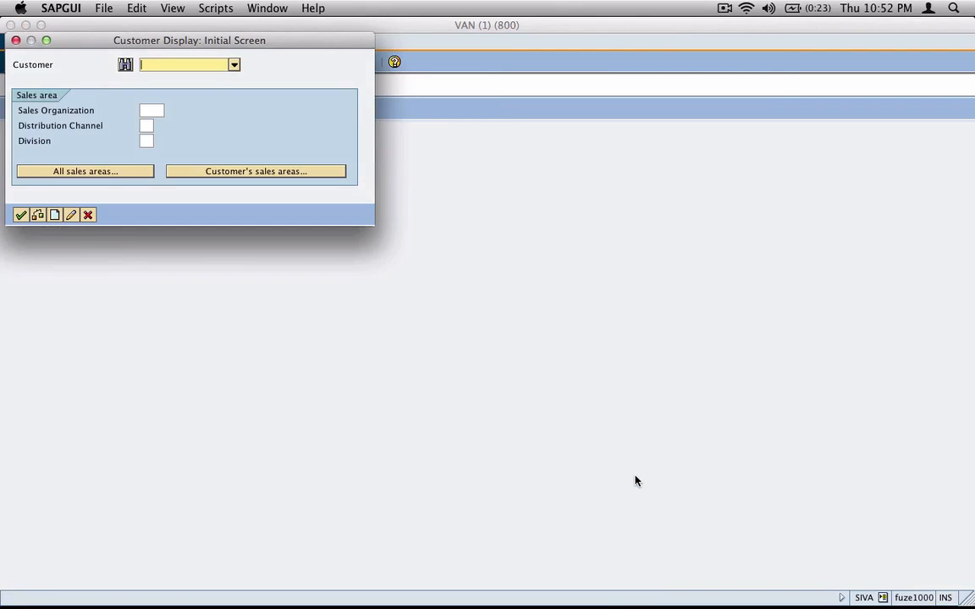
key("Down")
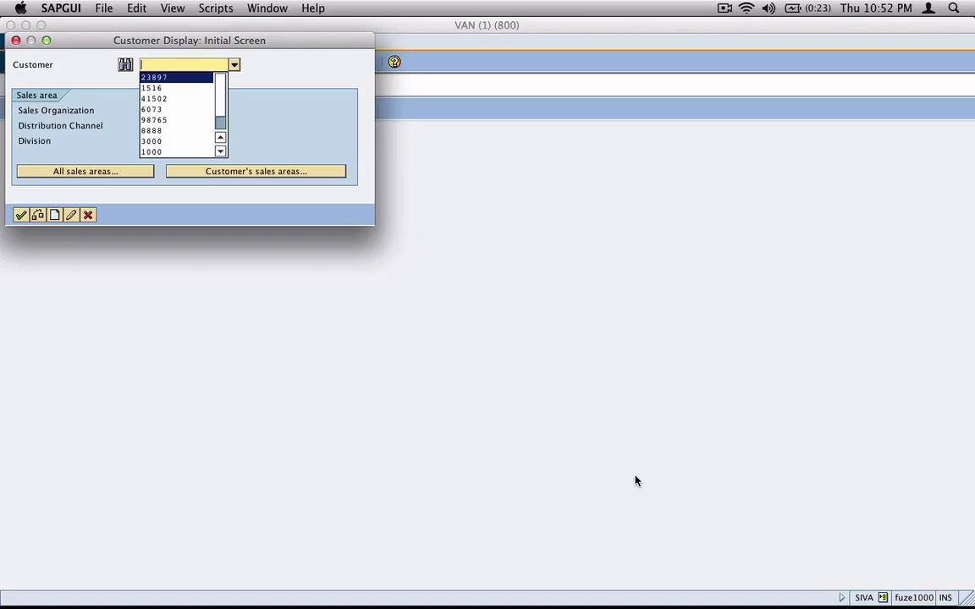
key("Return")
left_click(188, 170)
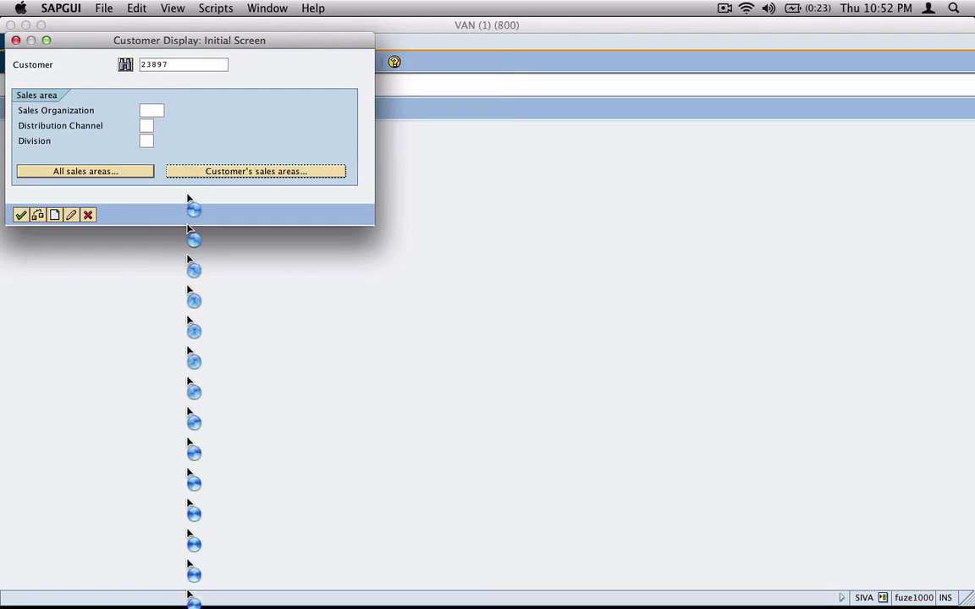
double_click(105, 140)
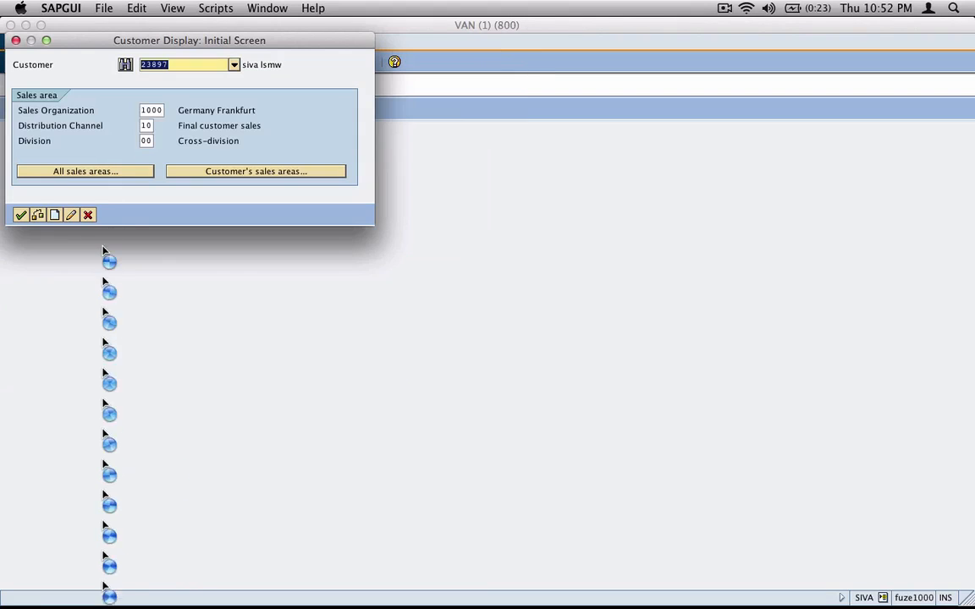
left_click(20, 215)
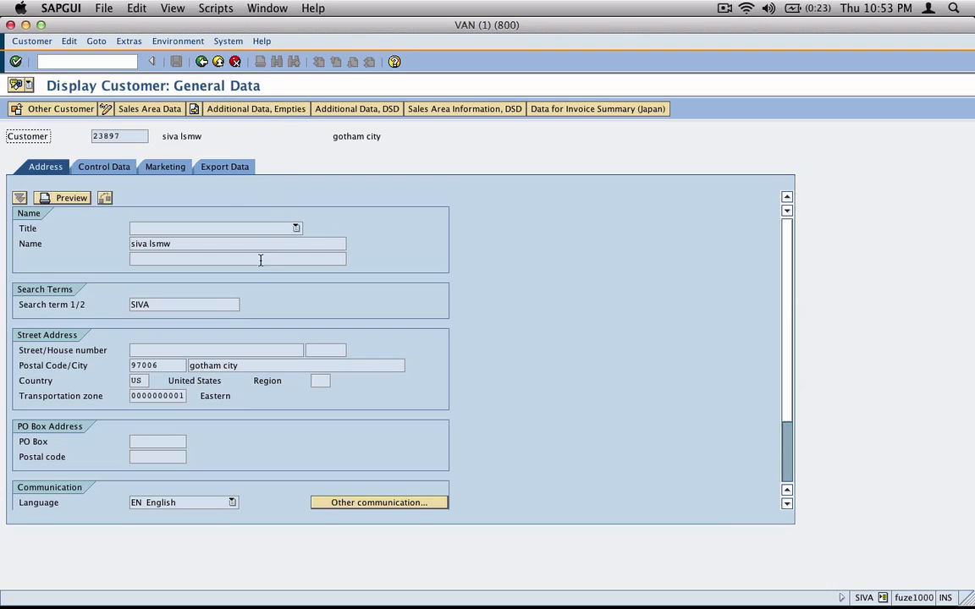
Open the customer's Head Office Texts and widen the Language and Selection columns
left_click(129, 41)
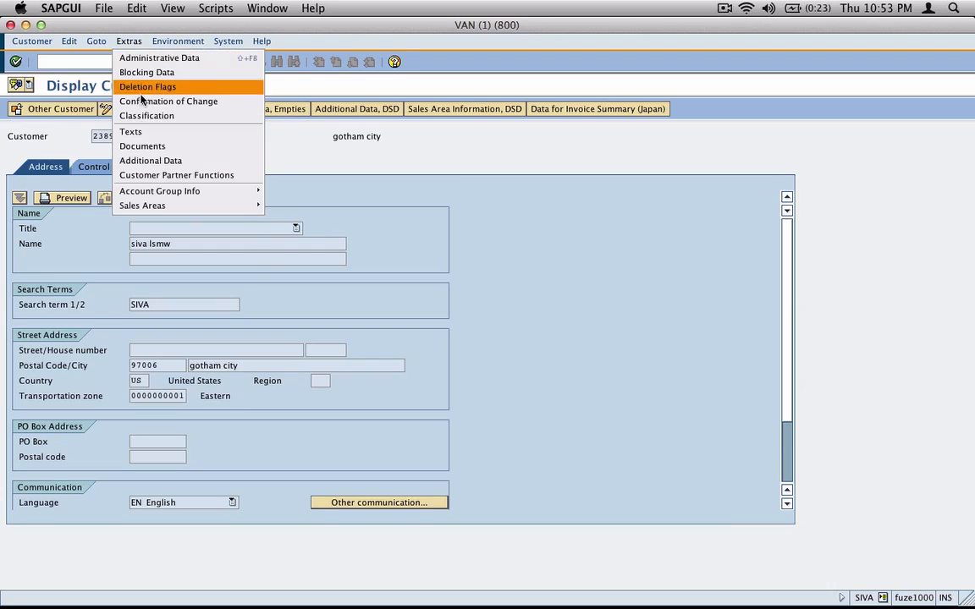
left_click(212, 135)
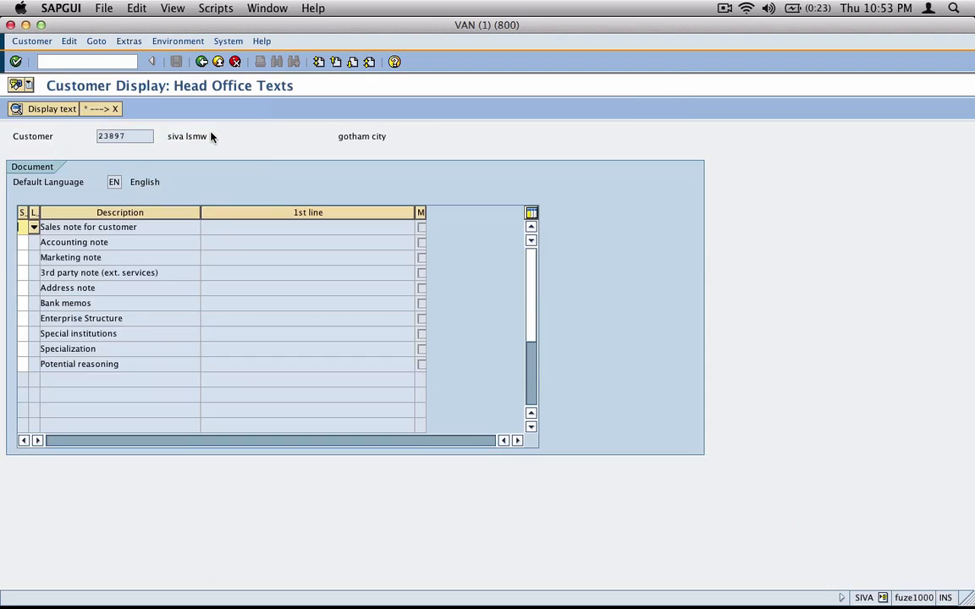
double_click(39, 212)
double_click(28, 212)
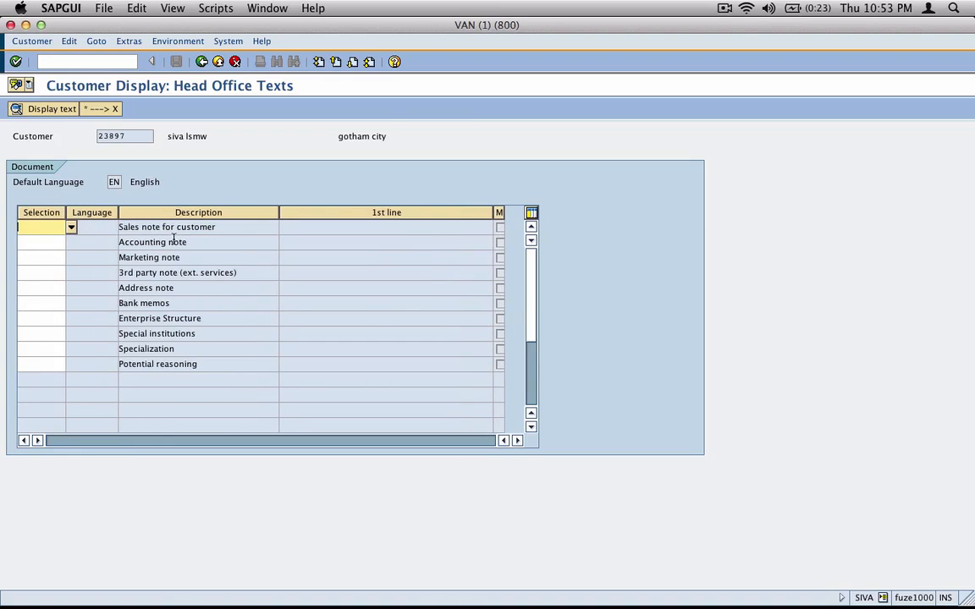
Highlight the Sales, Accounting, Marketing and 3rd party note text types
left_click_drag(229, 230, 133, 243)
left_click(207, 242)
left_click_drag(206, 242, 108, 242)
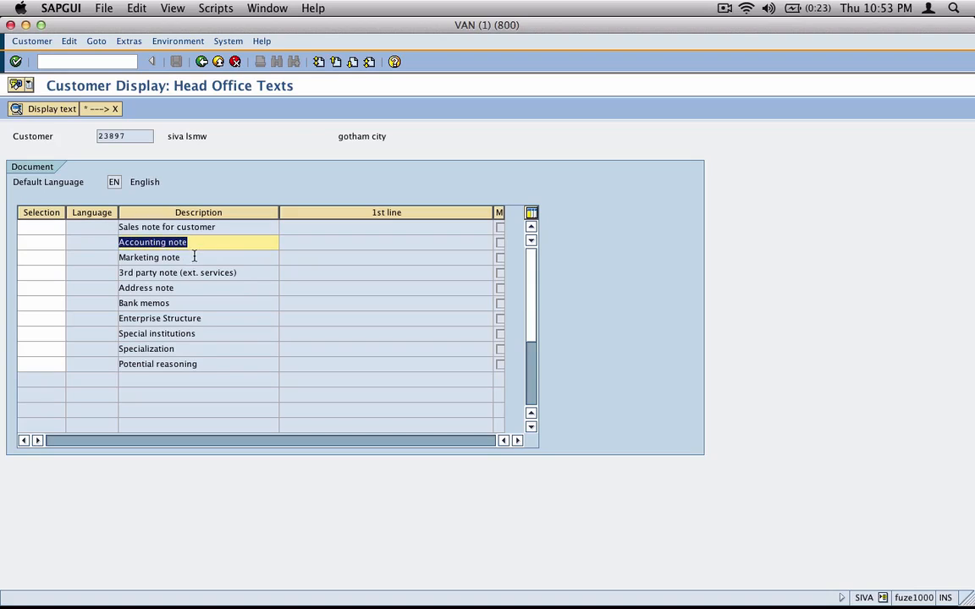
left_click_drag(195, 257, 113, 257)
left_click_drag(252, 273, 114, 272)
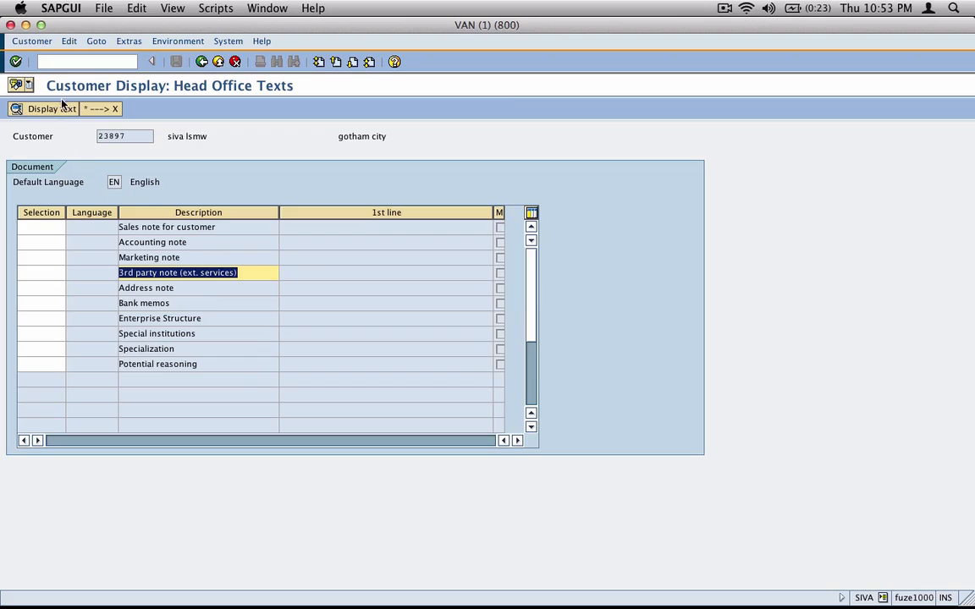
left_click(38, 41)
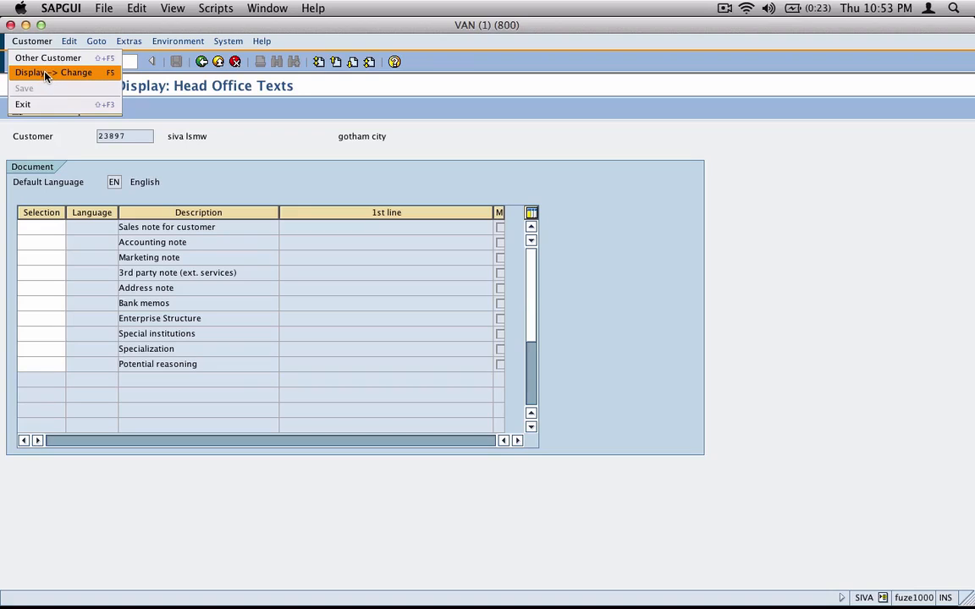
Switch the Head Office Texts to change mode and dismiss the connection error
left_click(38, 75)
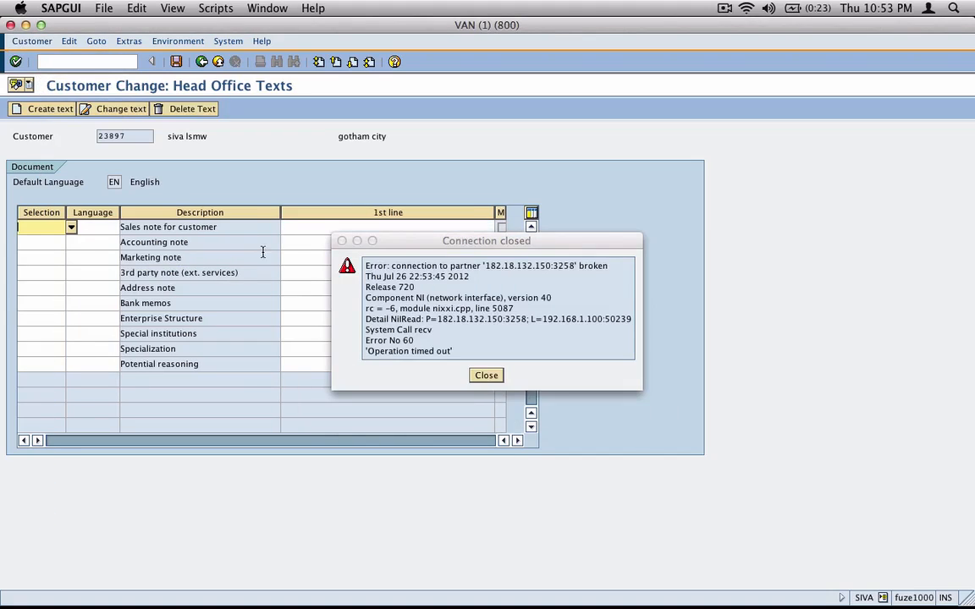
left_click(479, 375)
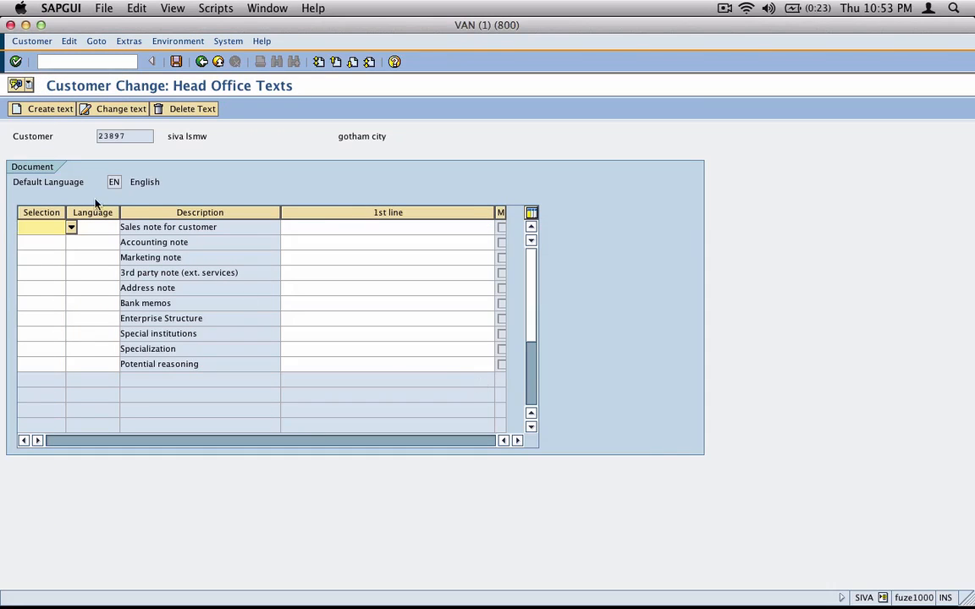
left_click(326, 227)
left_click(331, 244)
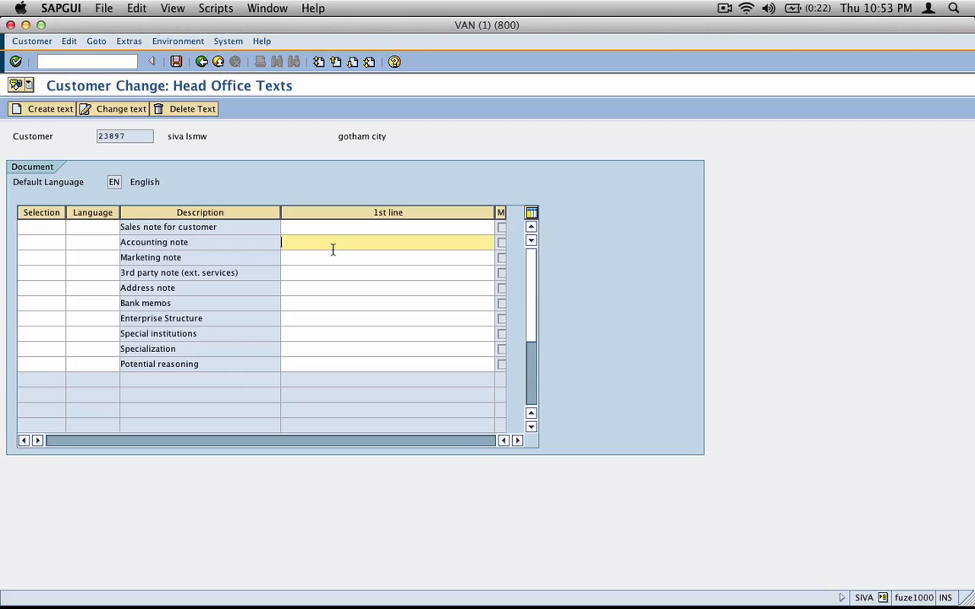
Type 'Gold Customer. Always require both invoi' into the Accounting note's first line
type("Gold Customer. Always require both inoi")
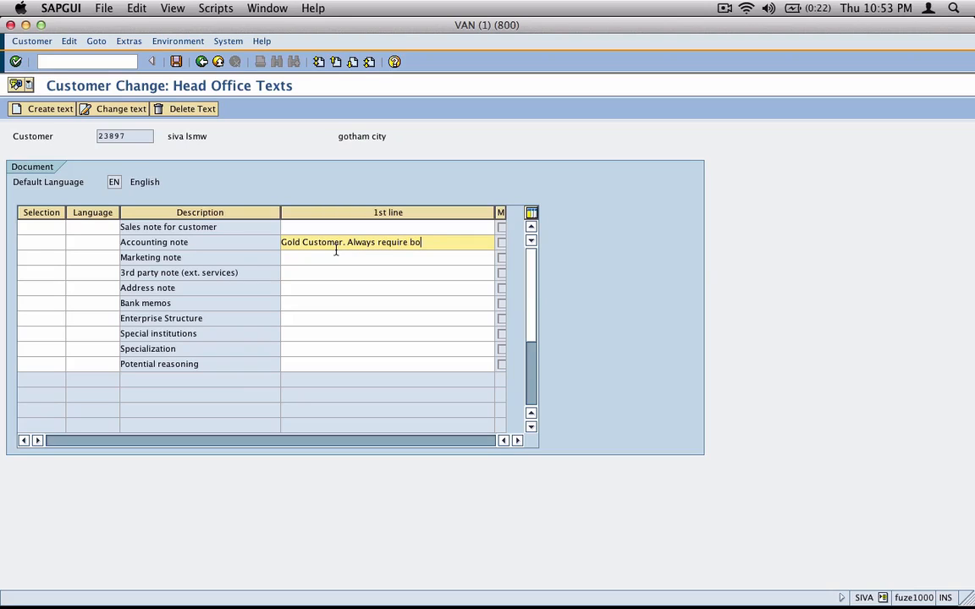
key("BackSpace")
key("BackSpace")
key("BackSpace")
key("BackSpace")
type("invoi")
left_click(323, 242)
In the text editor, finish the Accounting note with 'ces and inoice lists.', save, and return
double_click(324, 242)
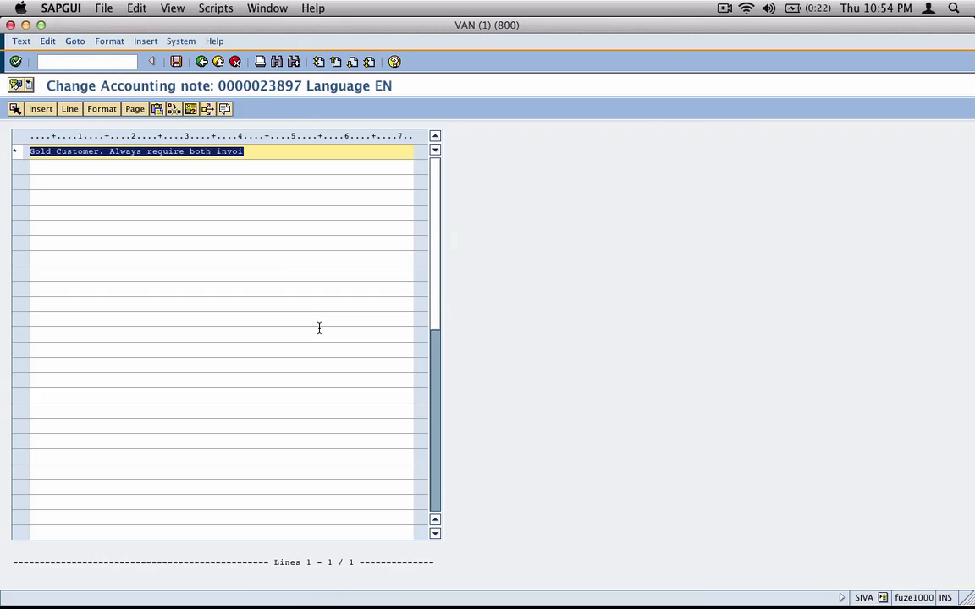
key("Right")
type("ces")
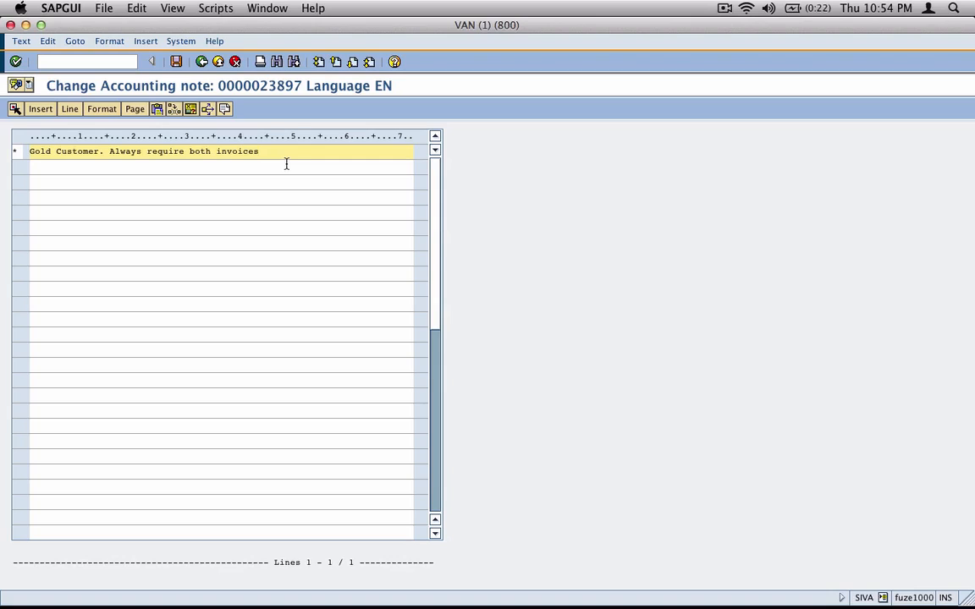
type("and inoice lists.")
key("Return")
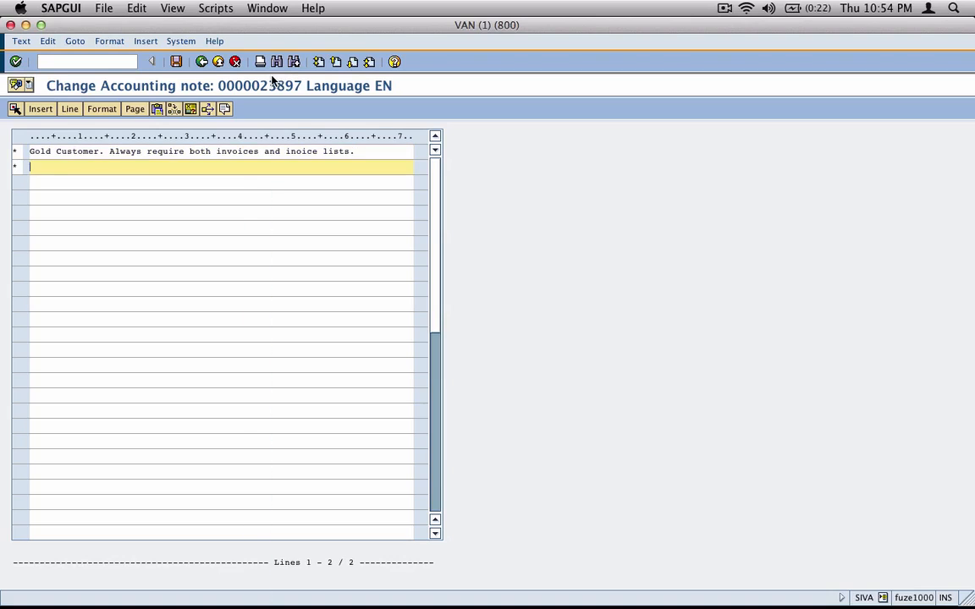
left_click(176, 61)
left_click(201, 61)
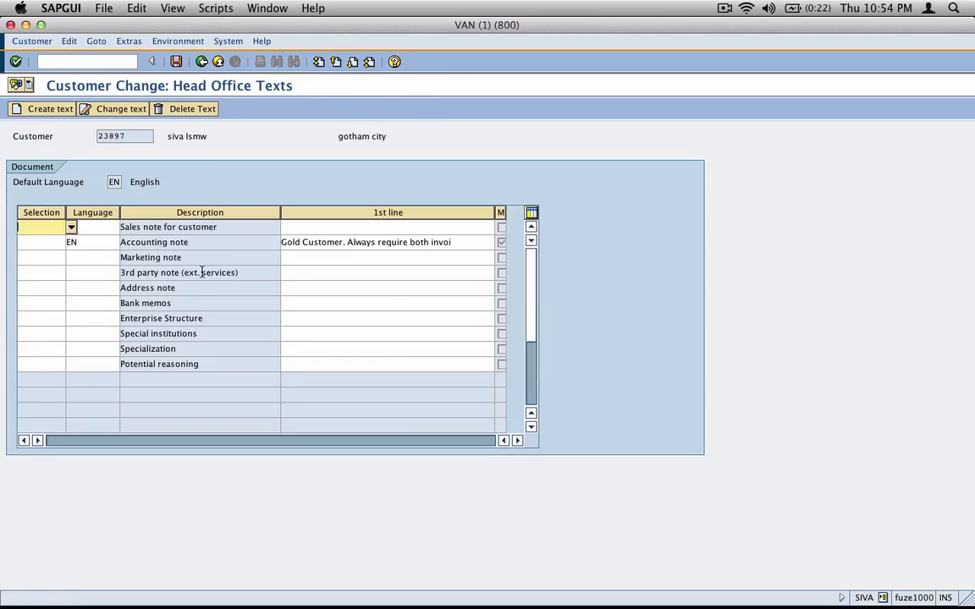
Narrow the 1st line column and enter 'PO Box only. Call customer for actual ad' as the Address note
left_click_drag(495, 213, 471, 212)
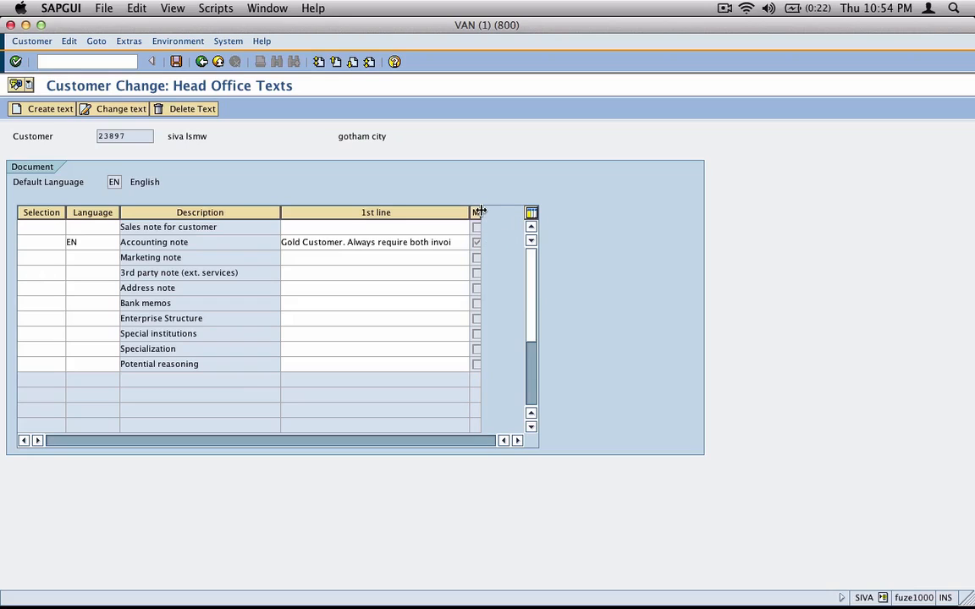
left_click_drag(467, 214, 458, 217)
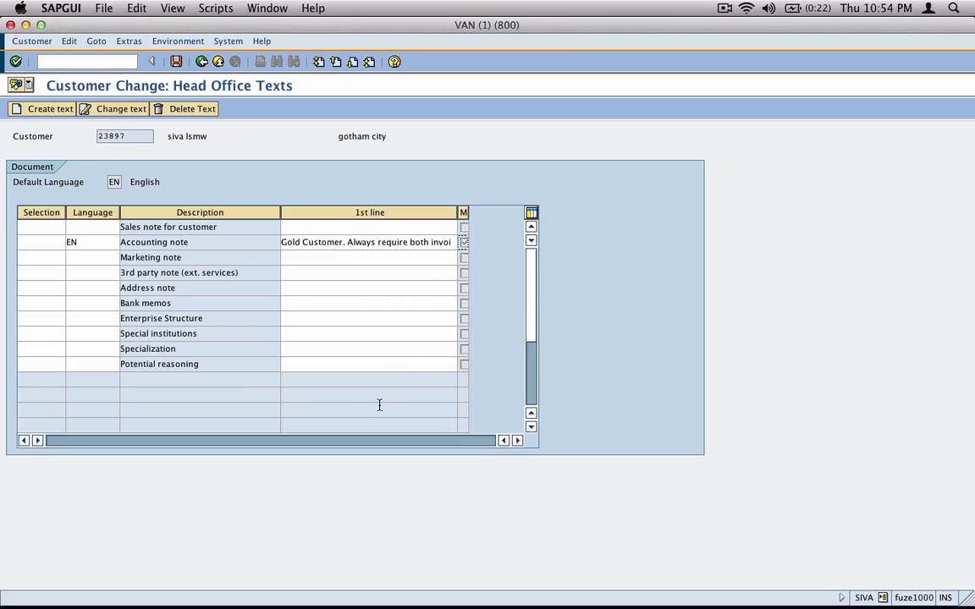
left_click(323, 259)
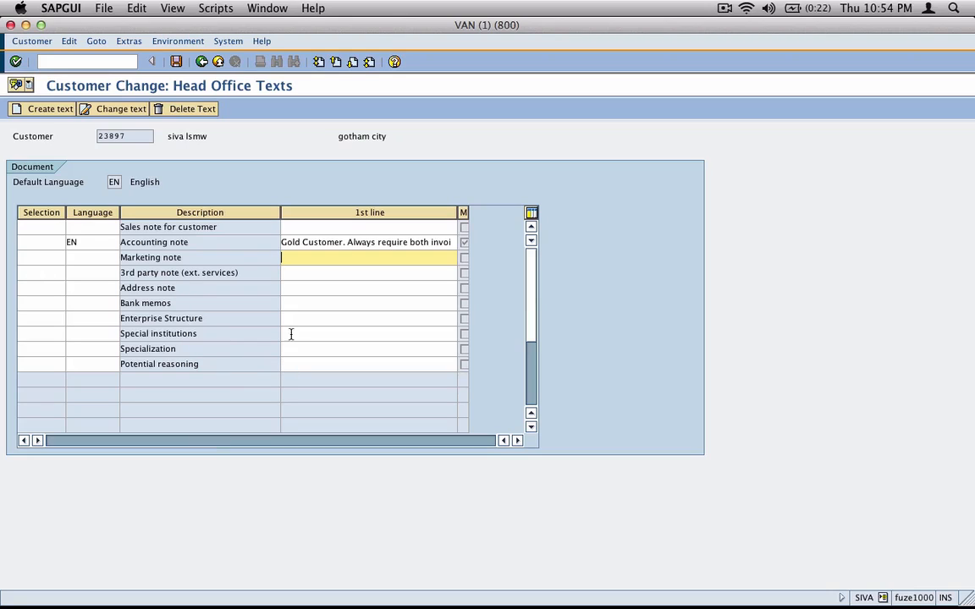
left_click(288, 303)
left_click(302, 289)
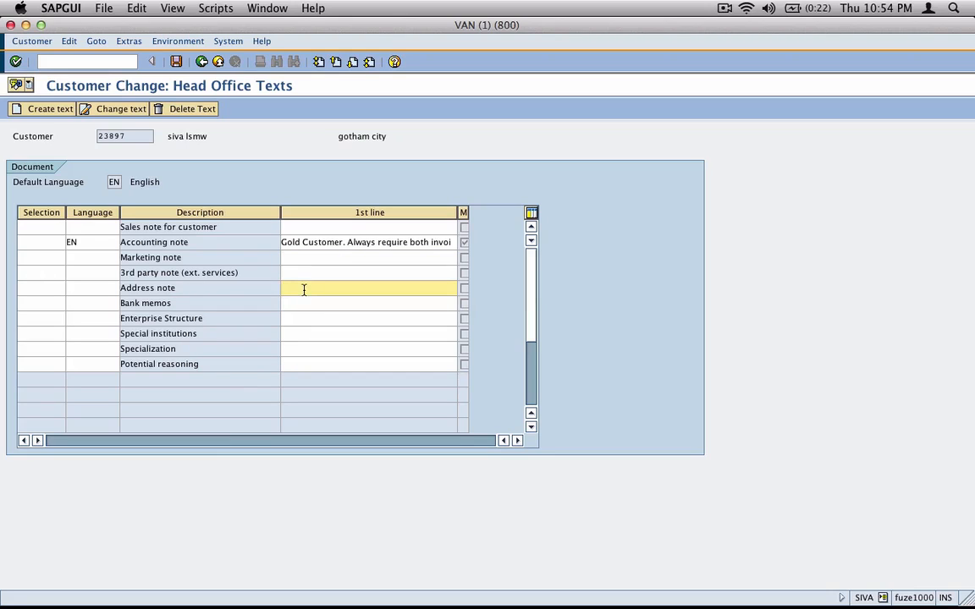
type("PO Box only. Call customer for actual ad")
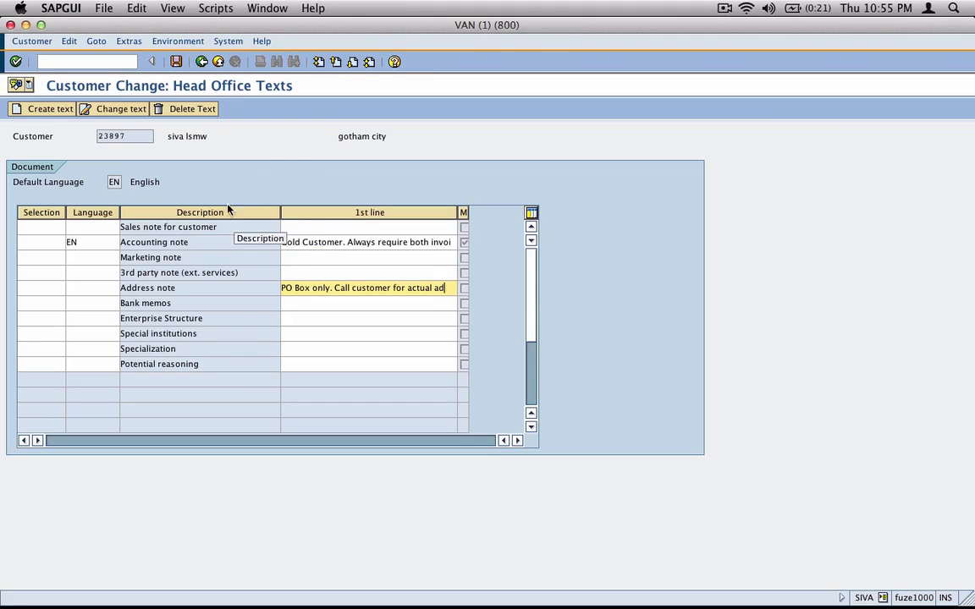
left_click(201, 62)
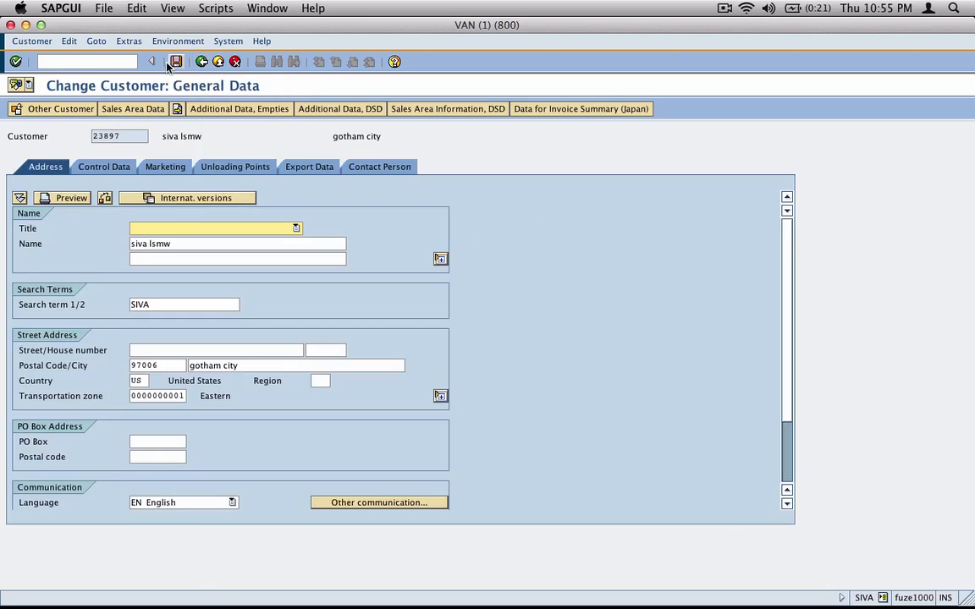
Open the customer's Sales Texts from the sales area data, then switch to the inkBook notebook
left_click(146, 106)
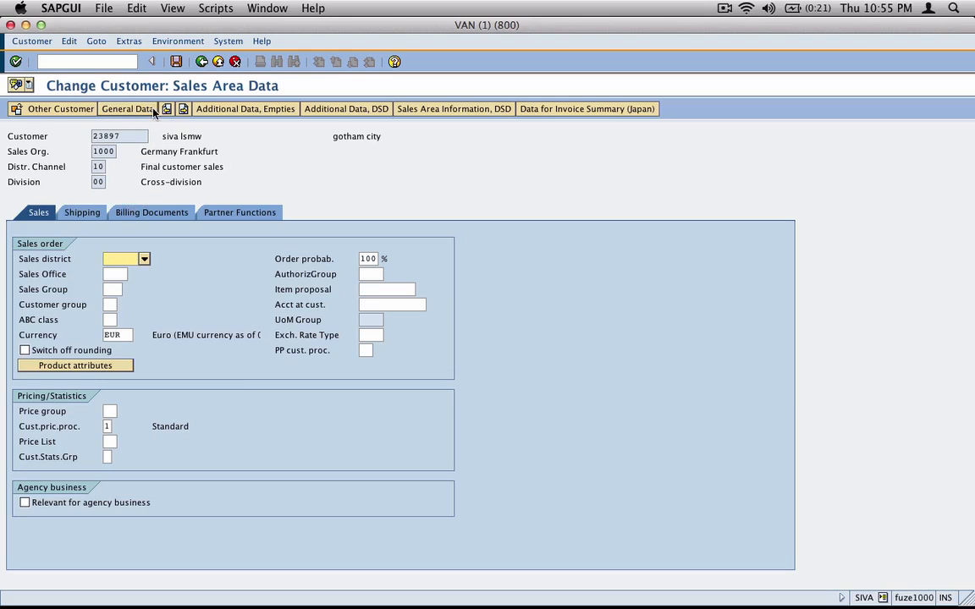
left_click(130, 42)
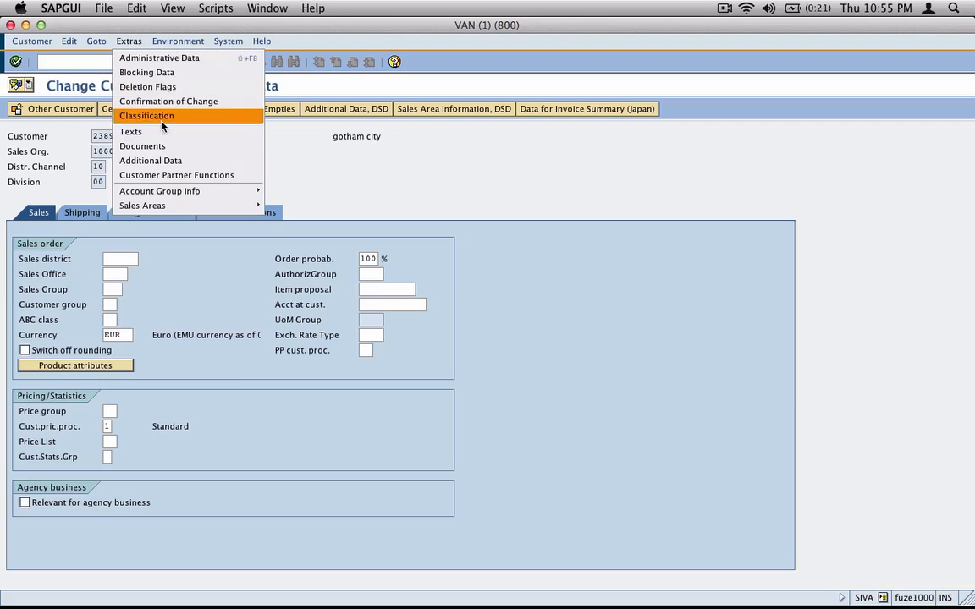
left_click(218, 132)
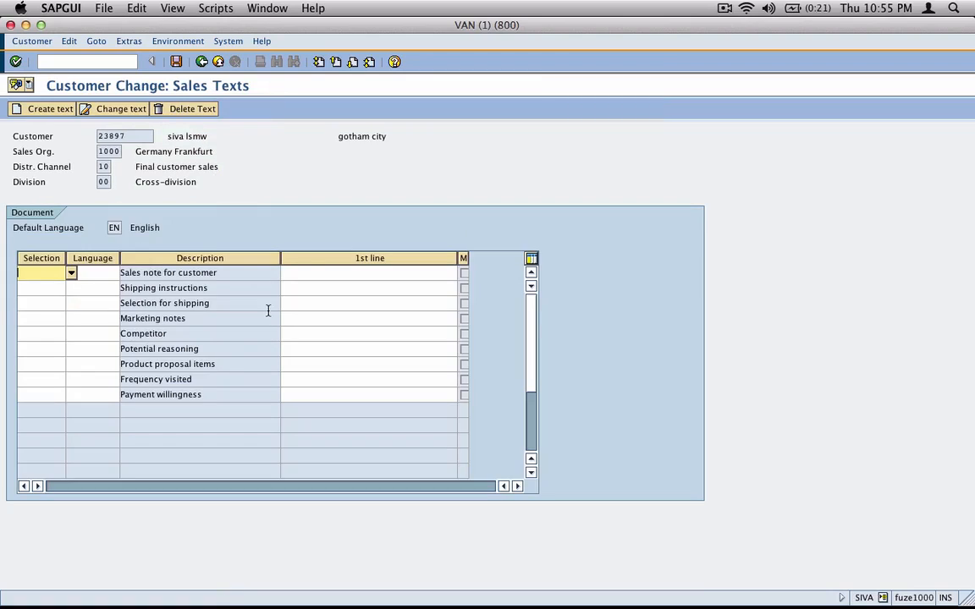
left_click(312, 273)
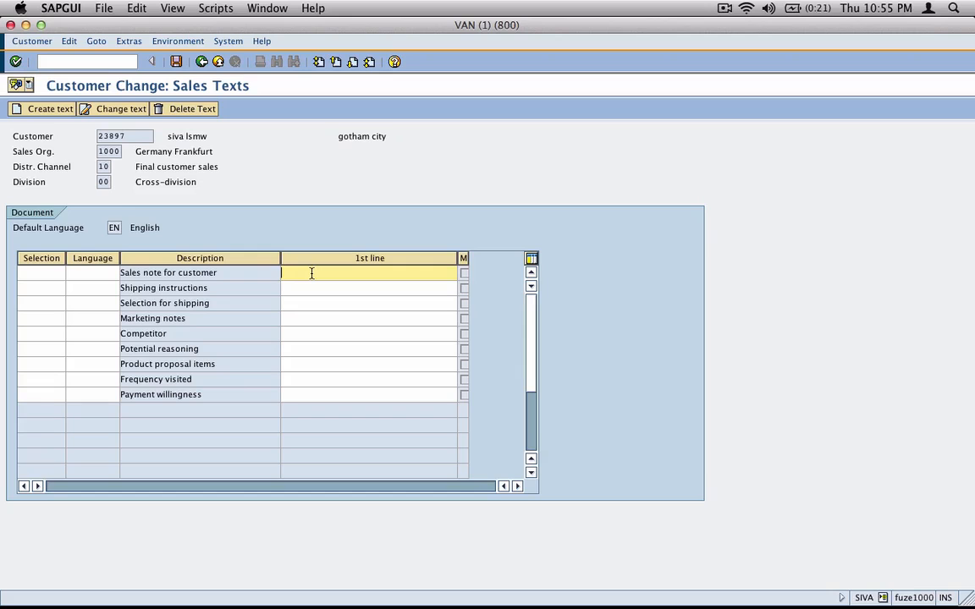
key("super+Tab")
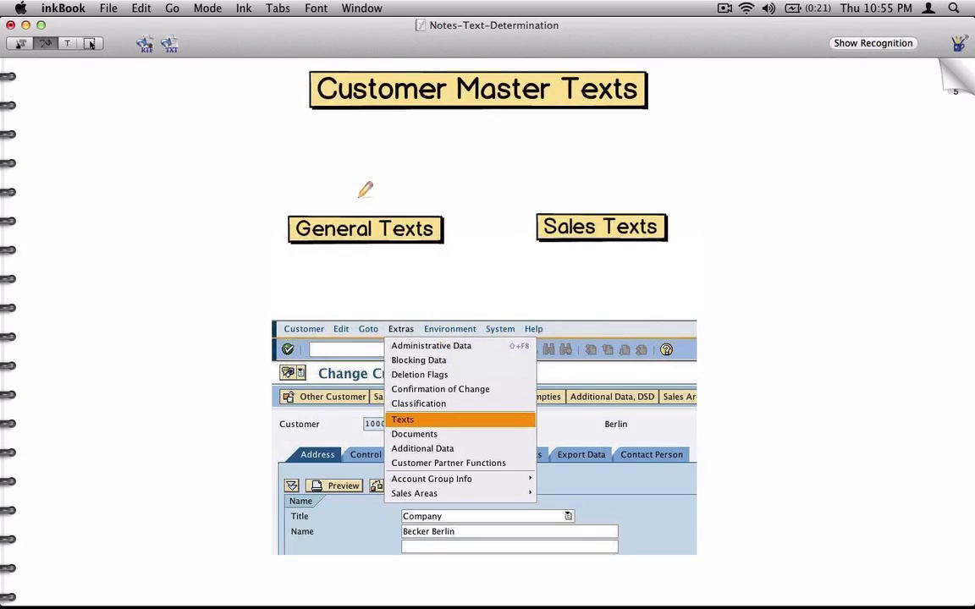
Annotate General Texts as item 1 'General Section' and Sales Texts as 'Sales area data'
mouse_move(356, 192)
left_mouse_down()
mouse_move(357, 207)
mouse_move(369, 195)
mouse_move(350, 187)
left_mouse_up()
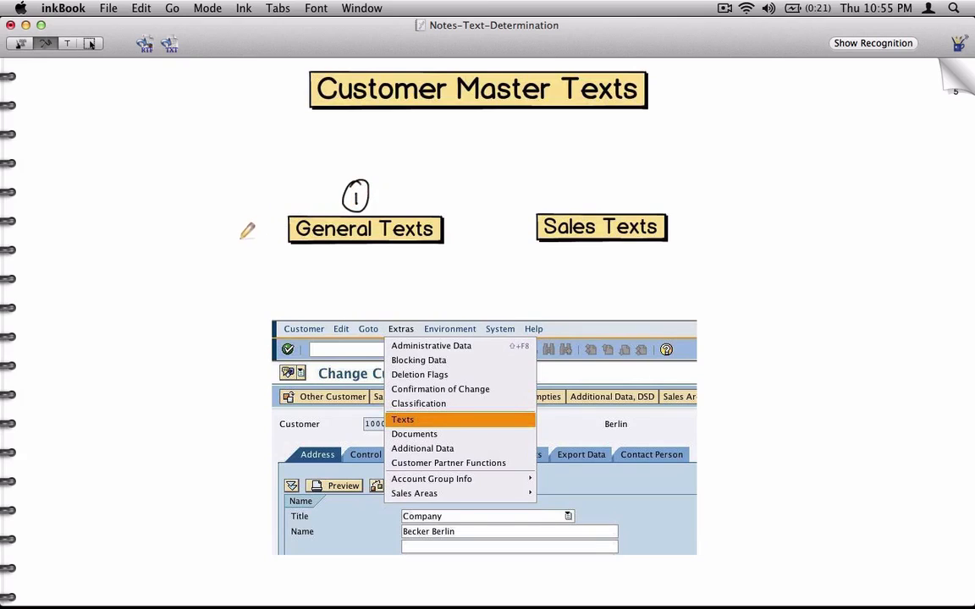
mouse_move(267, 238)
left_mouse_down()
mouse_move(231, 242)
mouse_move(243, 245)
left_mouse_up()
mouse_move(137, 231)
left_mouse_down()
mouse_move(157, 251)
mouse_move(202, 238)
mouse_move(203, 226)
mouse_move(259, 221)
left_mouse_up()
mouse_move(182, 302)
left_mouse_down()
mouse_move(187, 264)
mouse_move(203, 275)
mouse_move(239, 269)
left_mouse_up()
mouse_move(729, 226)
left_mouse_down()
mouse_move(680, 227)
mouse_move(735, 202)
mouse_move(775, 222)
mouse_move(877, 207)
left_mouse_up()
left_click_drag(819, 239, 850, 241)
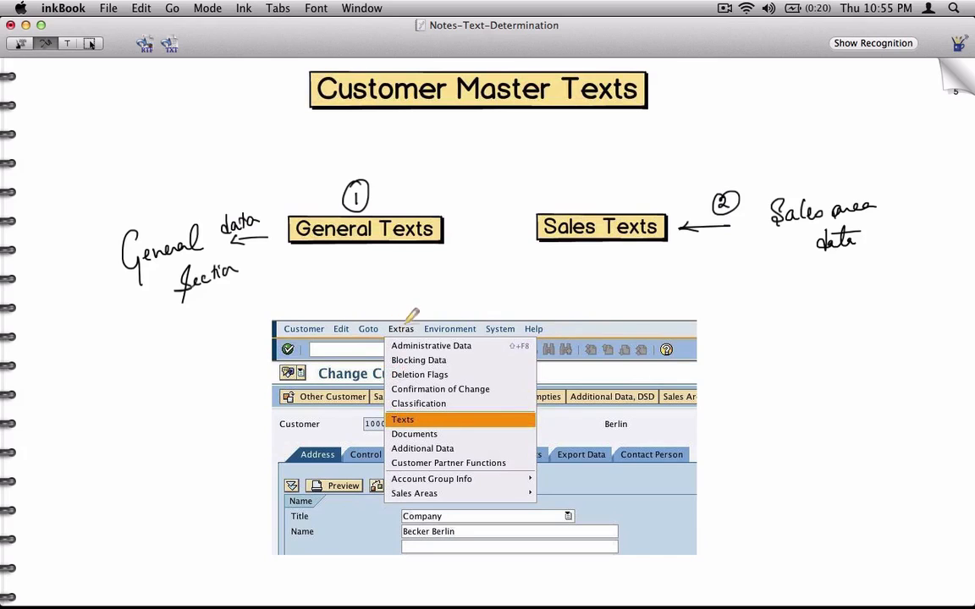
Mark the Extras menu and Texts entry in the screenshot, then turn the page
left_click_drag(399, 310, 412, 303)
mouse_move(535, 425)
left_mouse_down()
mouse_move(561, 425)
mouse_move(548, 431)
left_mouse_up()
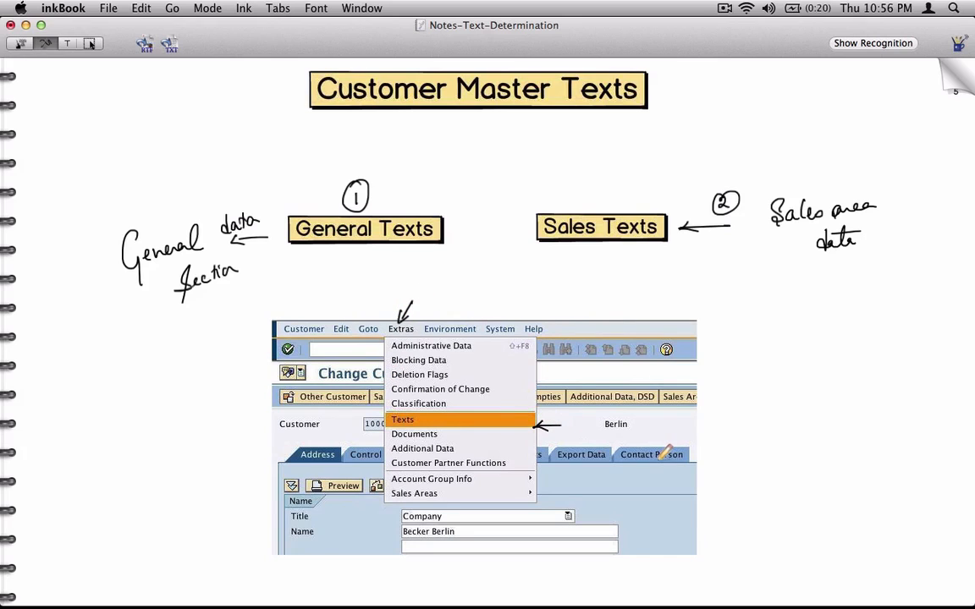
left_click(949, 78)
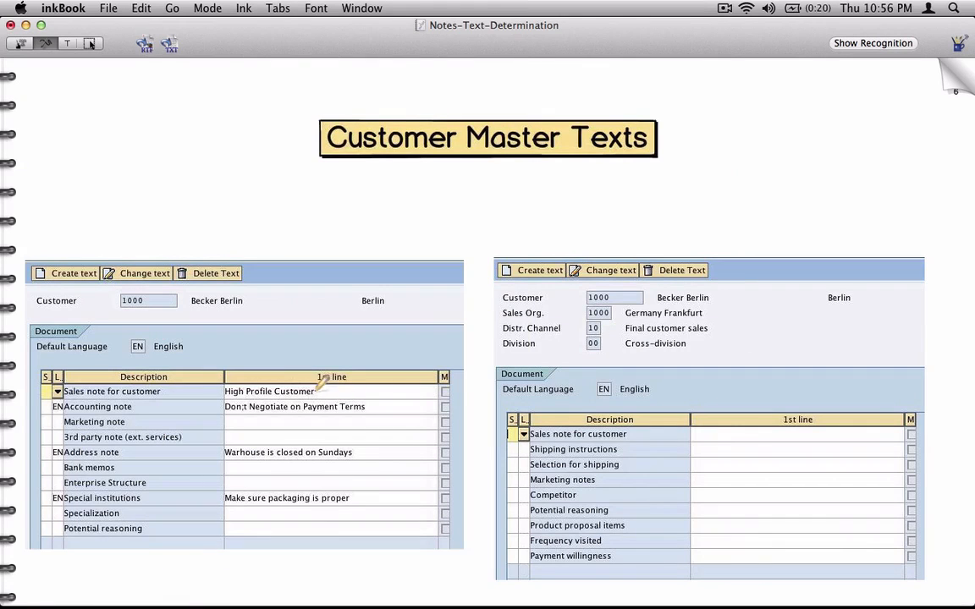
Circle the High Profile Customer note, tick the descriptions and M column, then go to the Material Master page
mouse_move(318, 382)
left_mouse_down()
mouse_move(267, 376)
mouse_move(246, 401)
mouse_move(325, 385)
left_mouse_up()
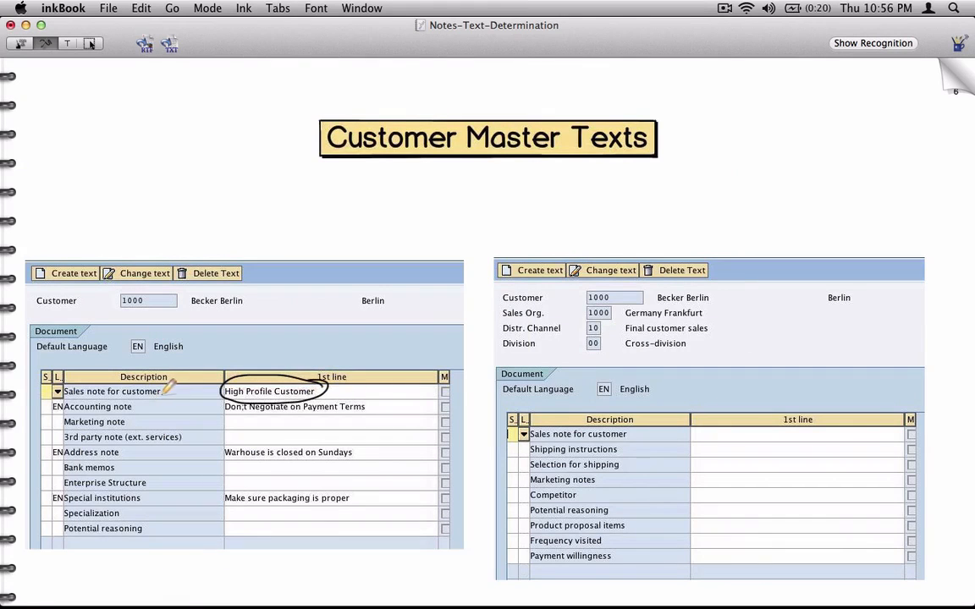
mouse_move(164, 390)
left_mouse_down()
mouse_move(213, 347)
mouse_move(254, 331)
mouse_move(260, 313)
mouse_move(334, 301)
left_mouse_up()
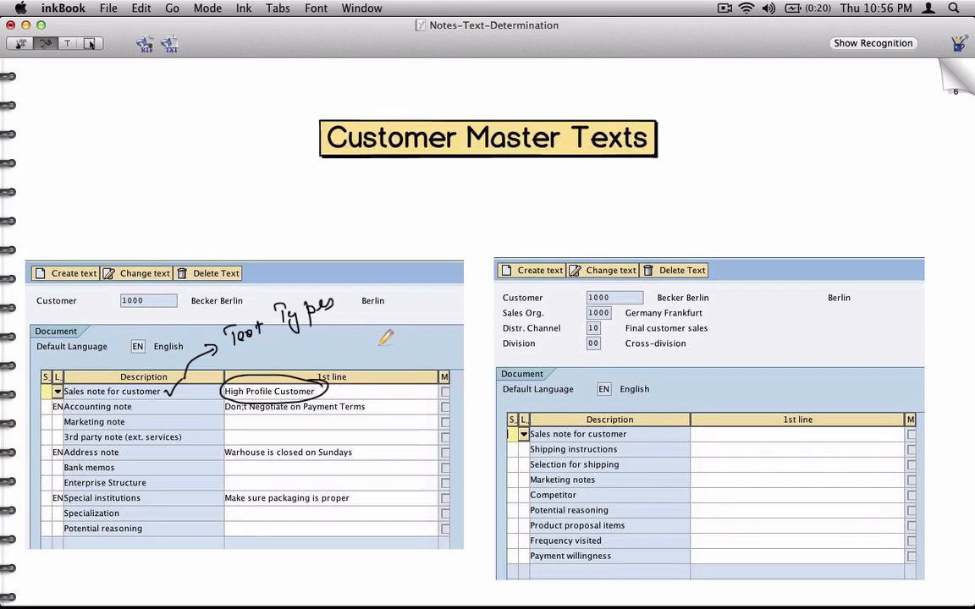
left_click(341, 392)
mouse_move(445, 385)
left_mouse_down()
mouse_move(441, 393)
mouse_move(455, 385)
left_mouse_up()
mouse_move(442, 360)
left_mouse_down()
mouse_move(452, 355)
mouse_move(449, 374)
left_mouse_up()
left_click(950, 91)
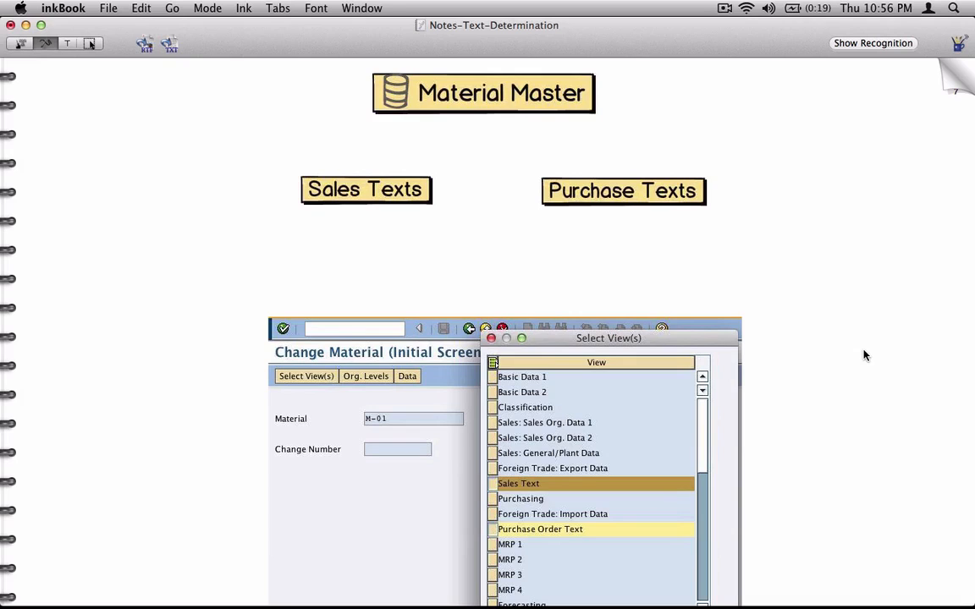
key("super+Tab")
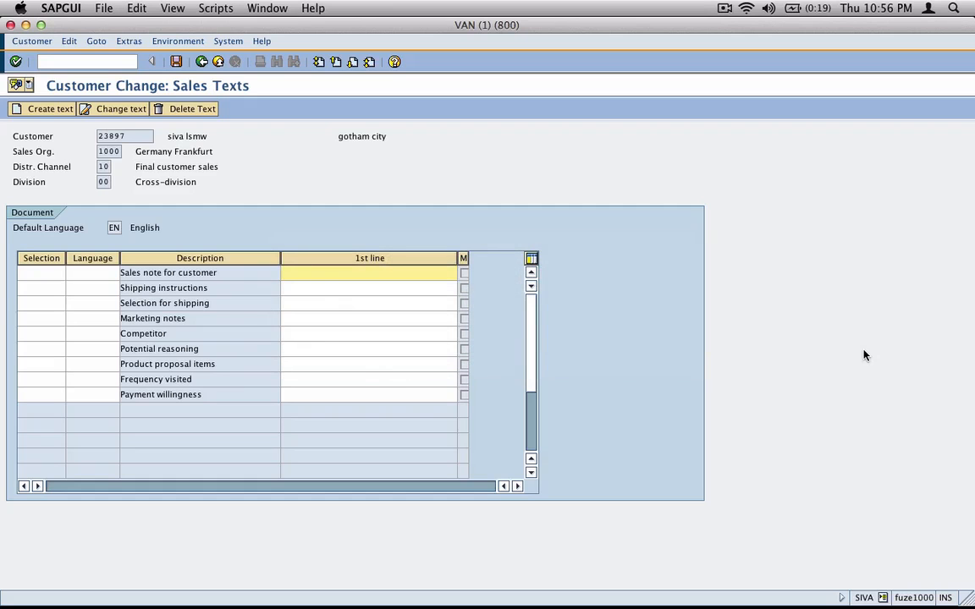
Save the customer's sales texts and close the customer display prompt
left_click(104, 8)
left_click(163, 48)
left_click(177, 64)
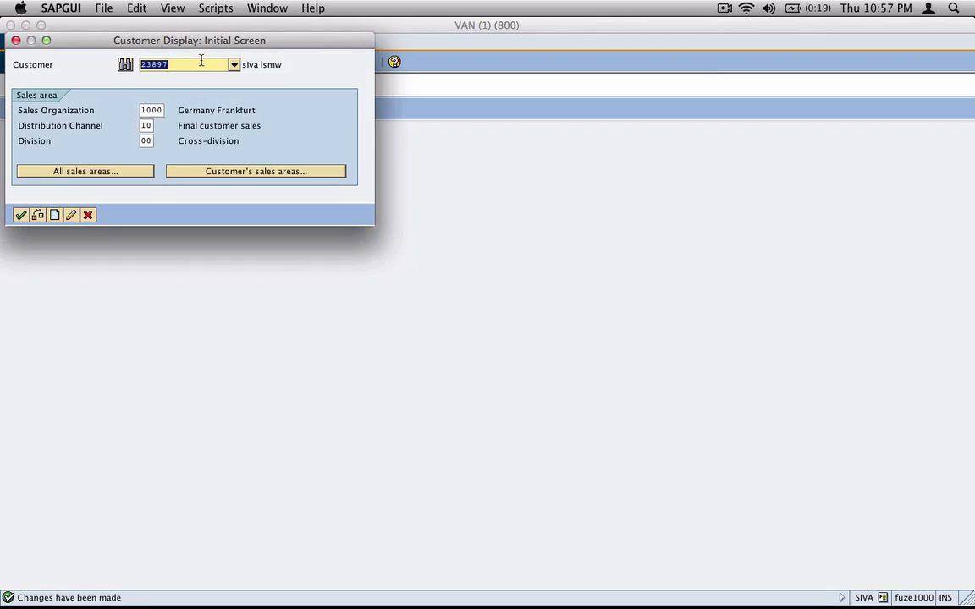
key("Escape")
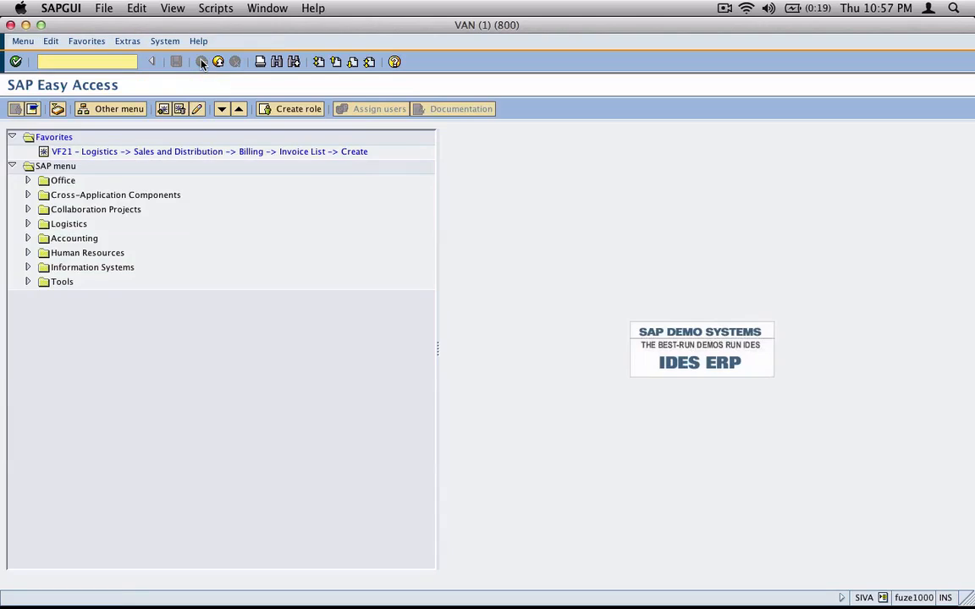
Open material M-01 in MM02 with the Sales Text and Purchase Order Text views, selecting all English sales text
type("mm02")
key("Return")
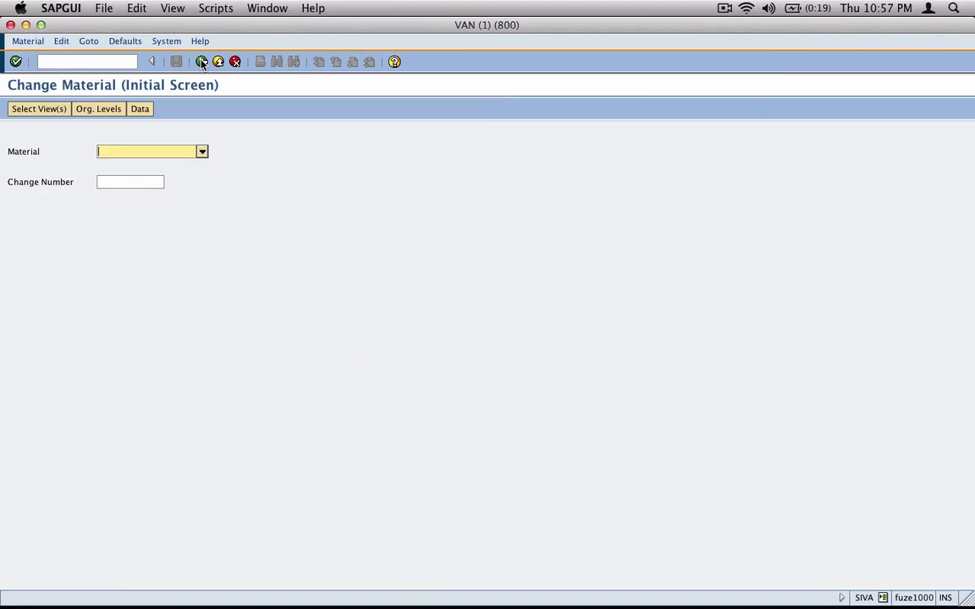
type("m-01")
key("Return")
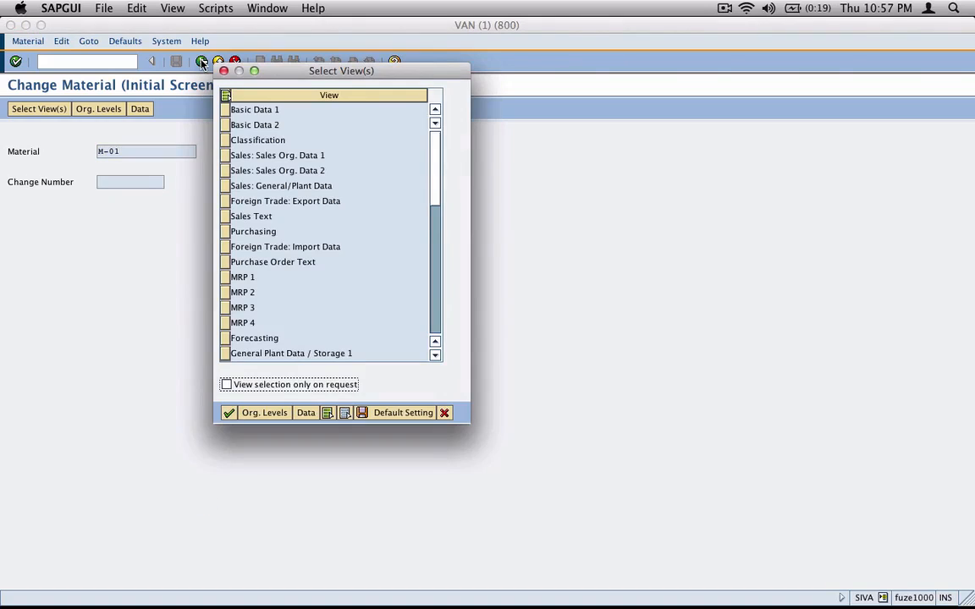
left_click(237, 217)
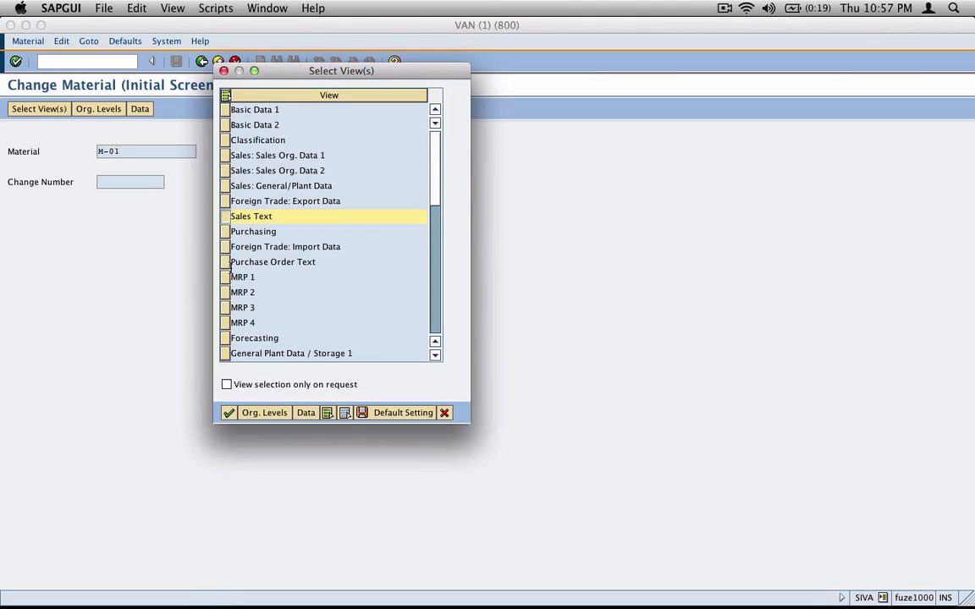
left_click(228, 263)
left_click(229, 413)
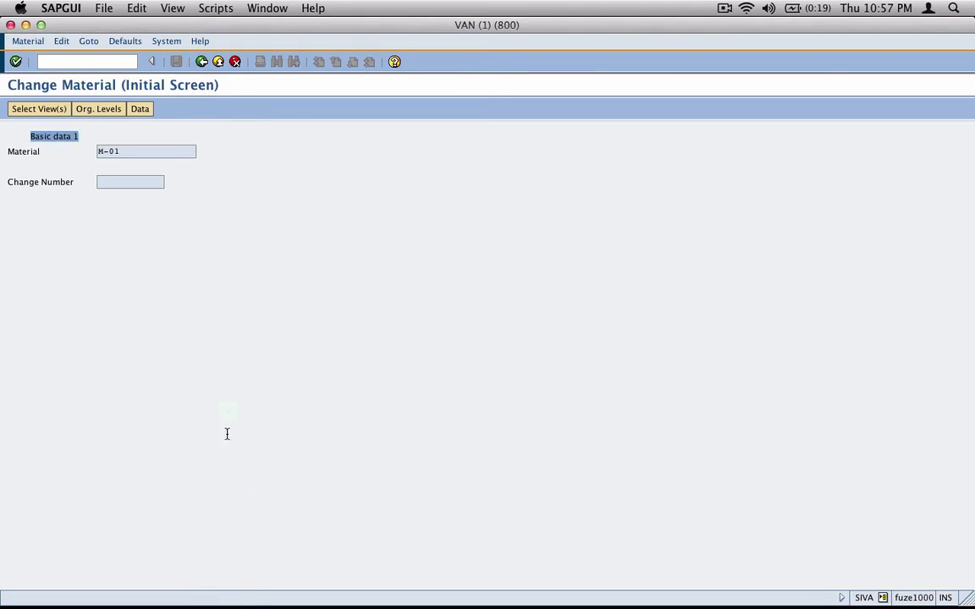
key("super+a")
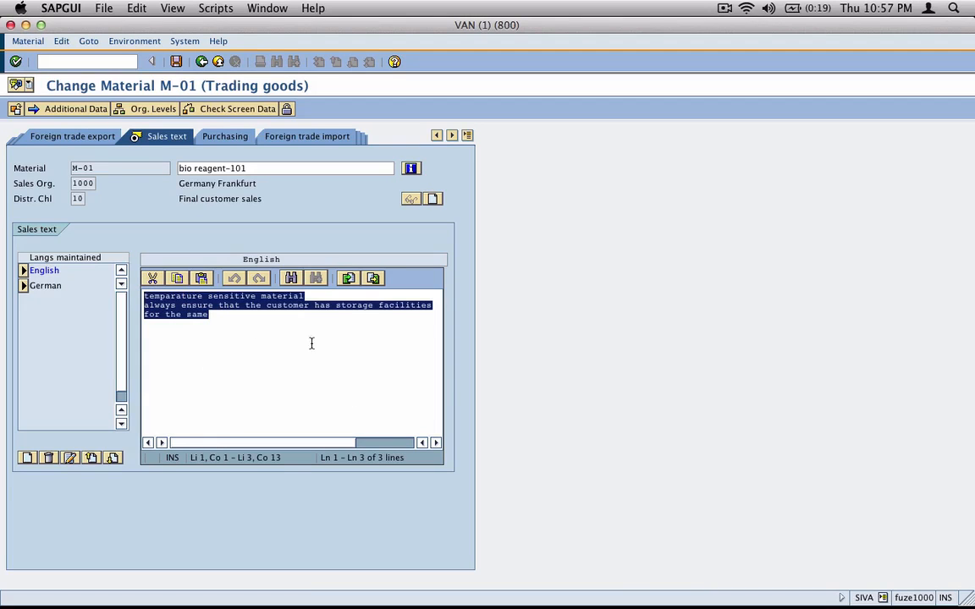
Highlight M-01's material number, its description and all three lines of English sales text
left_click(97, 168)
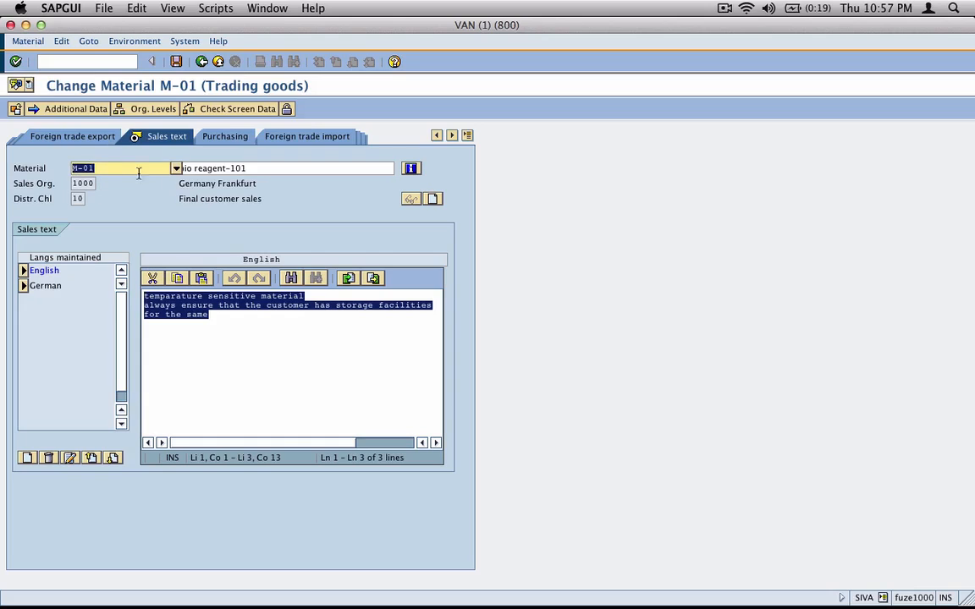
left_click(262, 168)
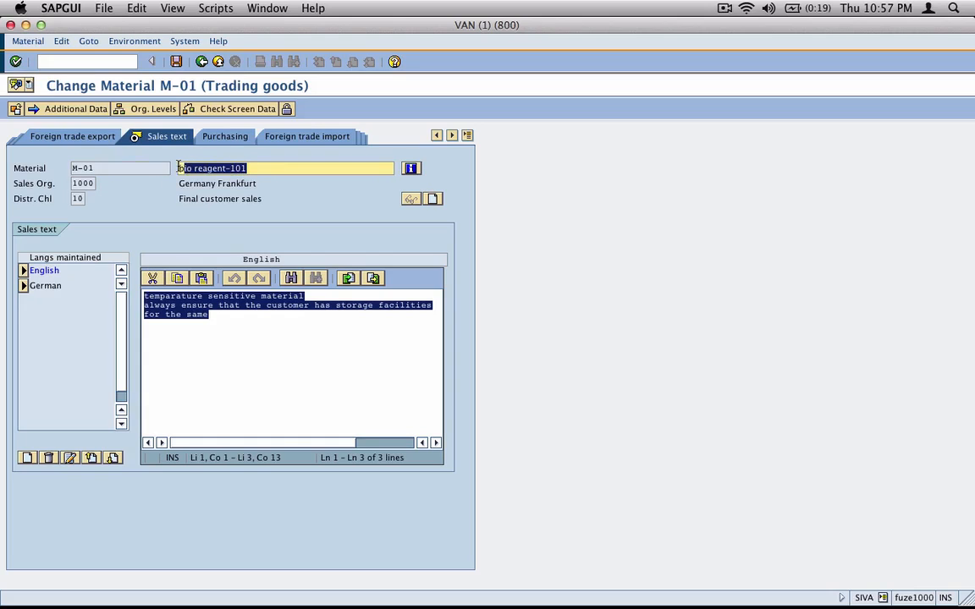
left_click(227, 332)
left_click_drag(227, 333, 104, 292)
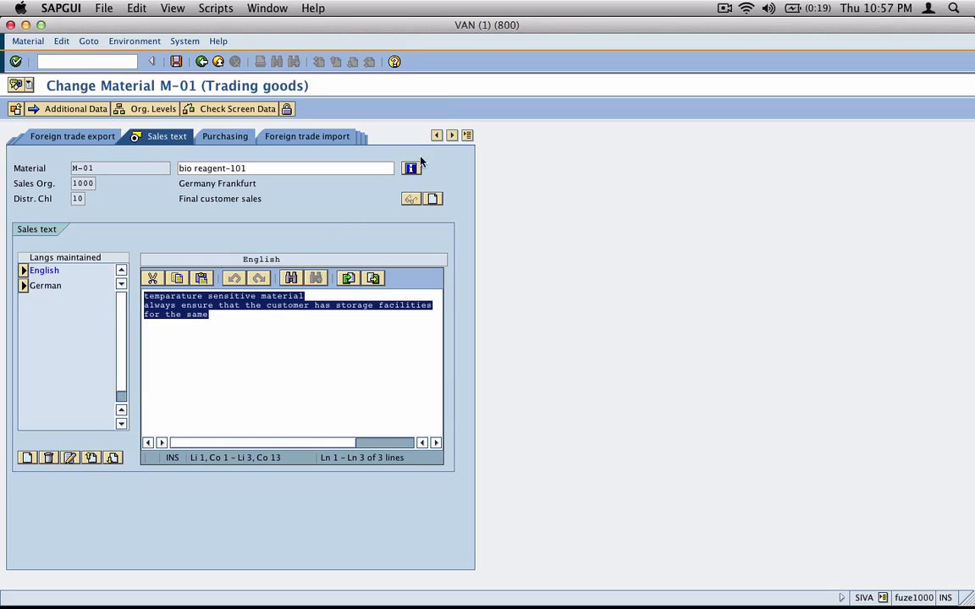
Switch M-01 to its purchase order text and select the 'Purchase Texts' line
left_click(470, 136)
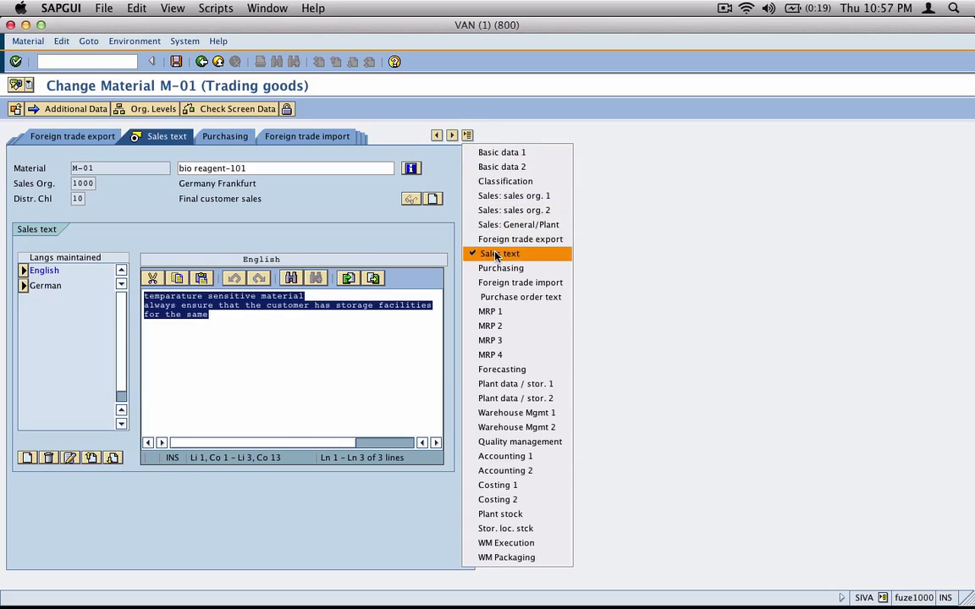
left_click(499, 298)
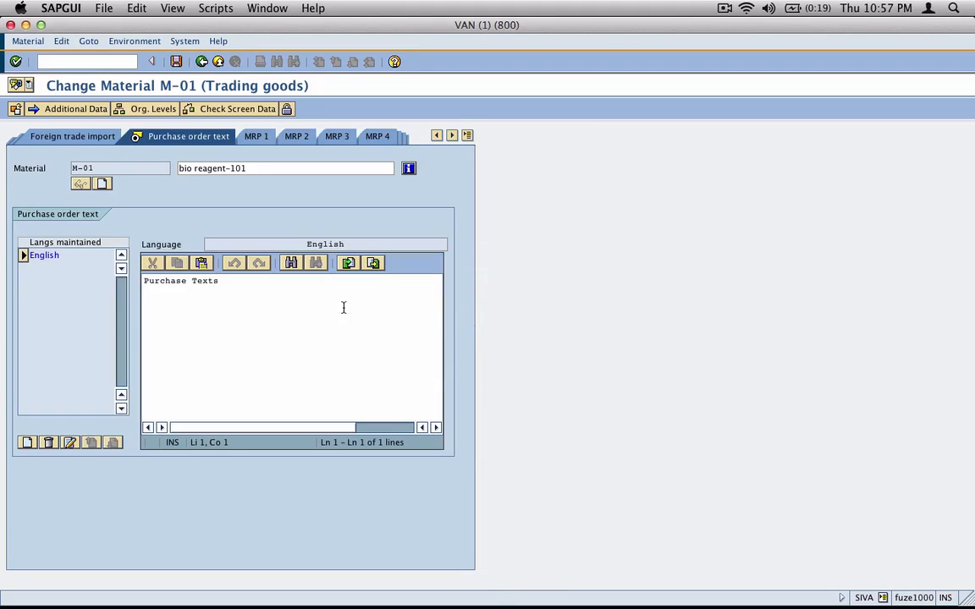
left_click_drag(220, 288, 144, 281)
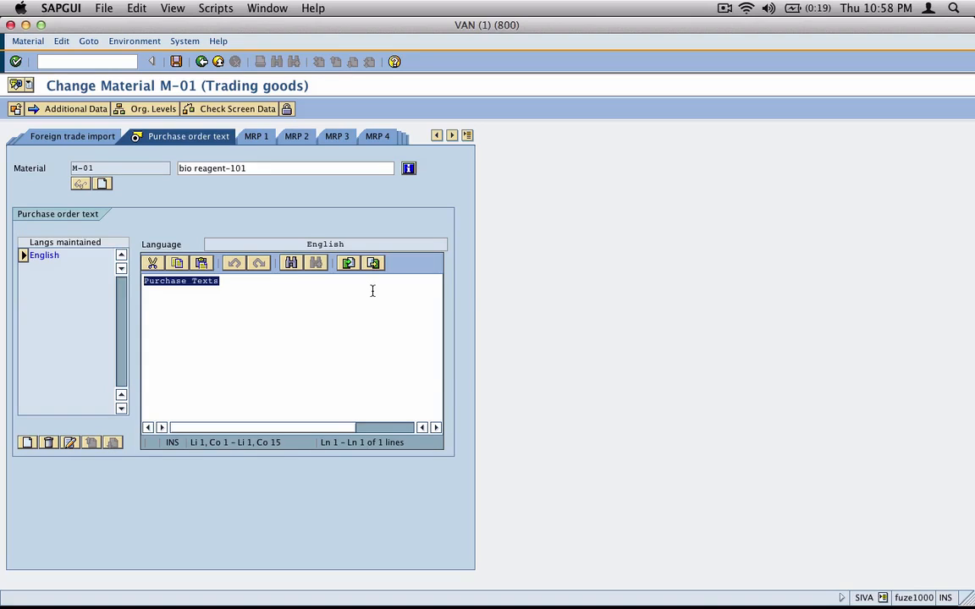
key("super+Tab")
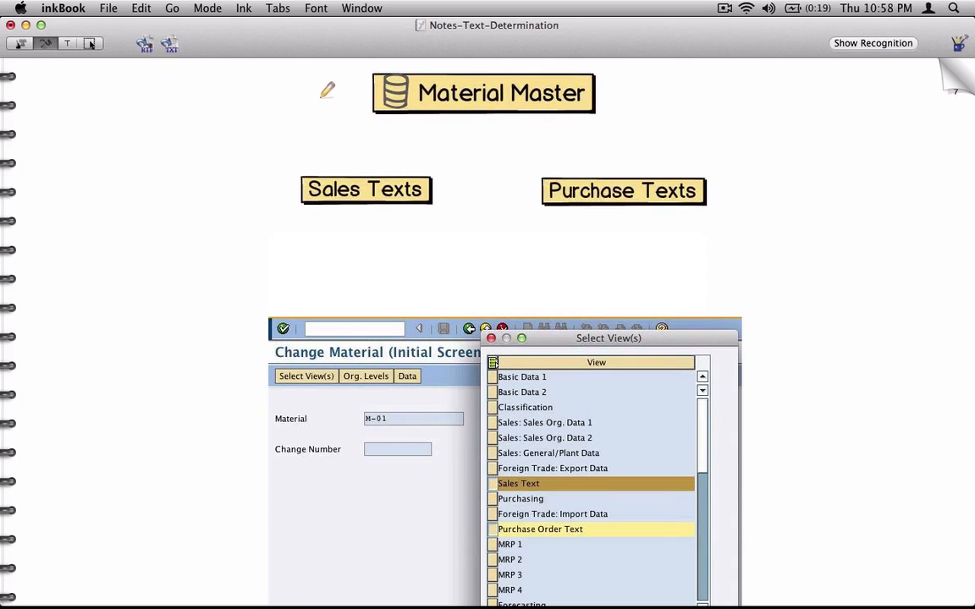
Tick off Material Master and draw arrows at the Sales text and Purchase order text tabs
left_click_drag(311, 88, 337, 81)
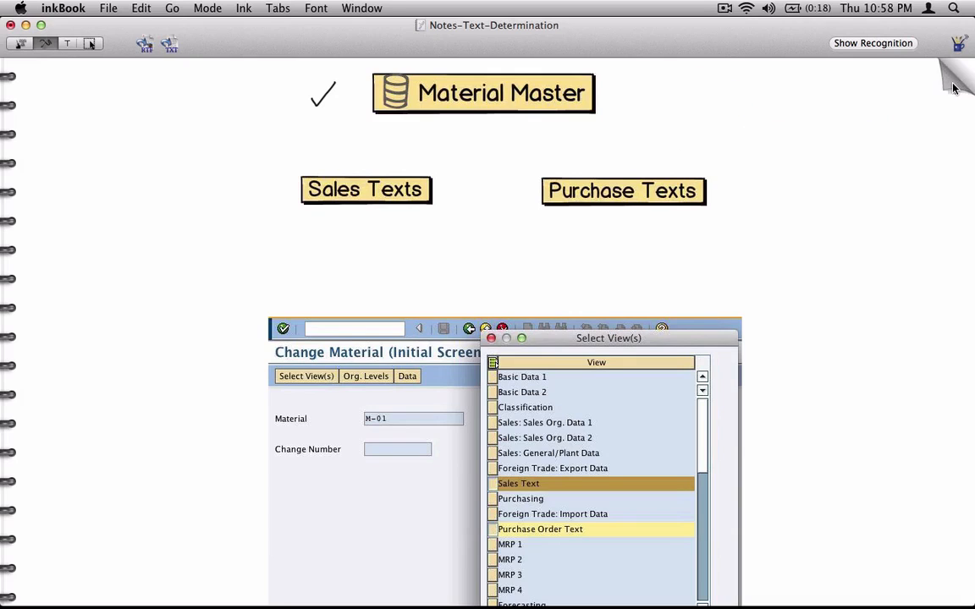
left_click(949, 79)
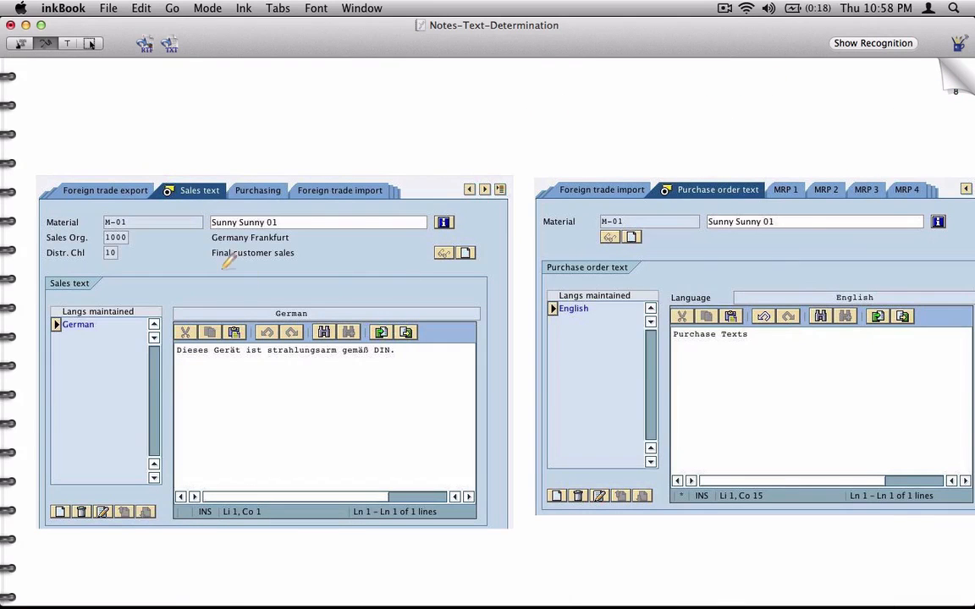
mouse_move(219, 142)
left_mouse_down()
mouse_move(208, 160)
mouse_move(221, 172)
left_mouse_up()
left_click_drag(753, 155, 729, 188)
left_click_drag(728, 176, 743, 187)
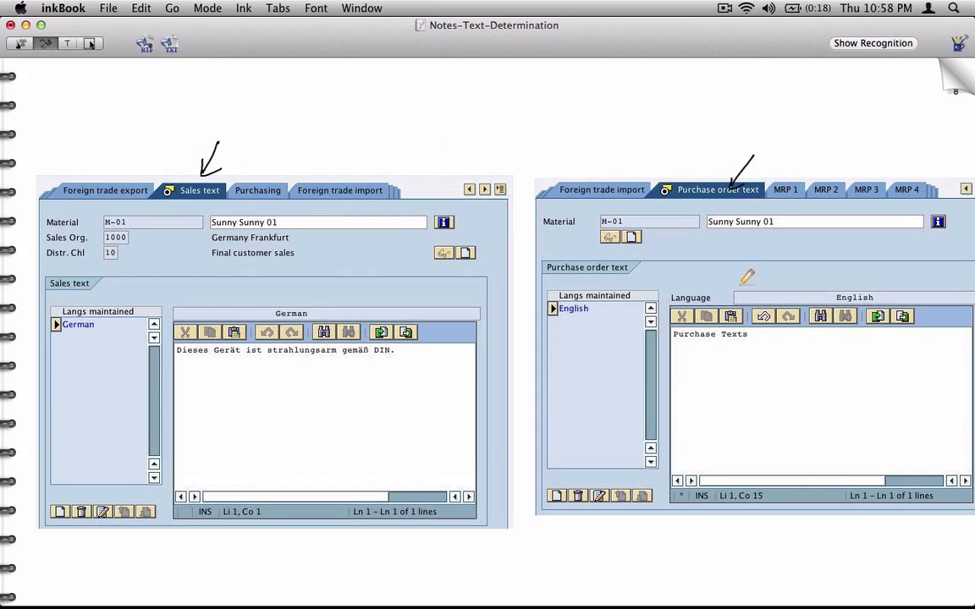
left_click(952, 81)
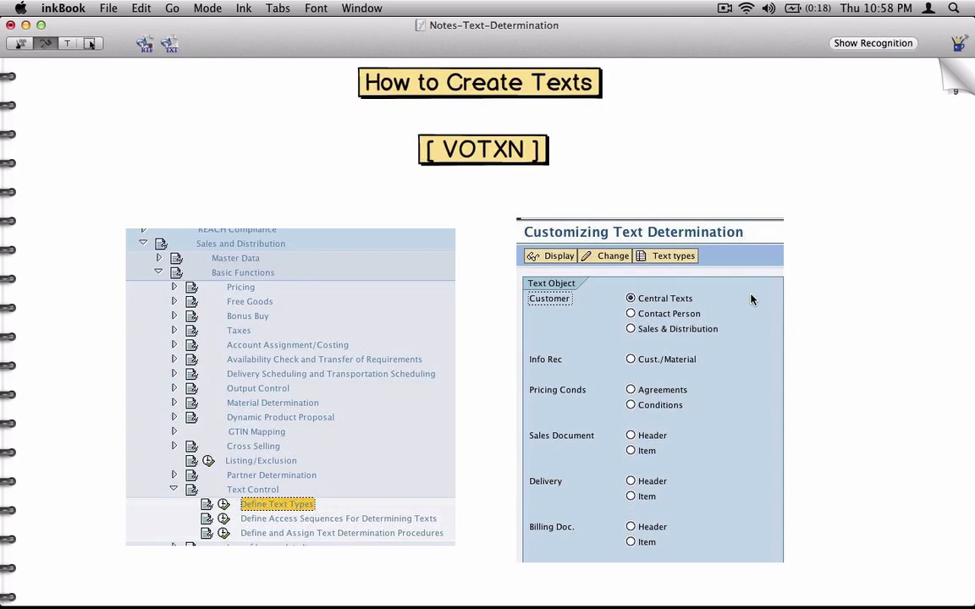
key("super+Tab")
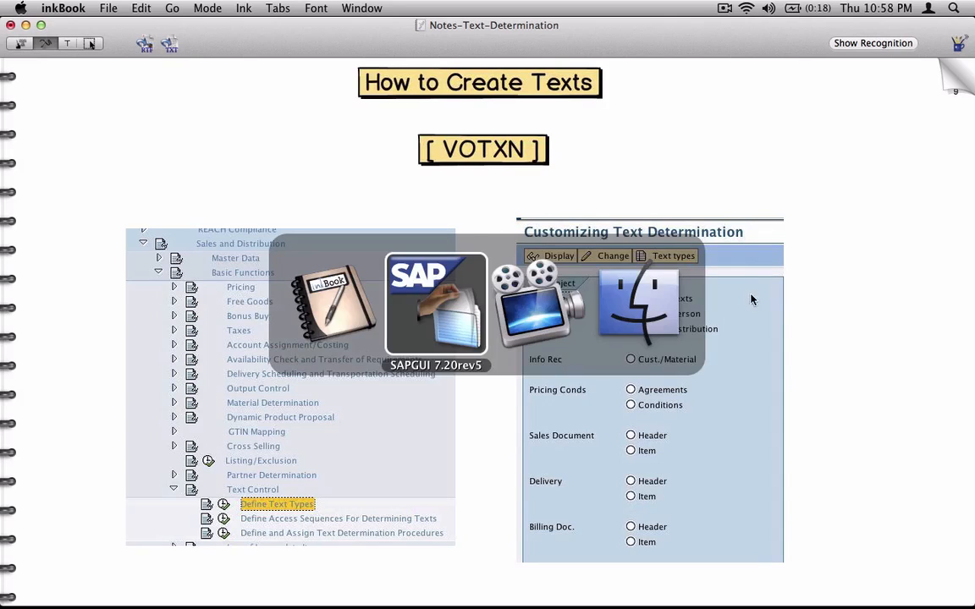
Open the customer in change mode with /nvd02 and show its sales area data
left_click(119, 63)
type("/")
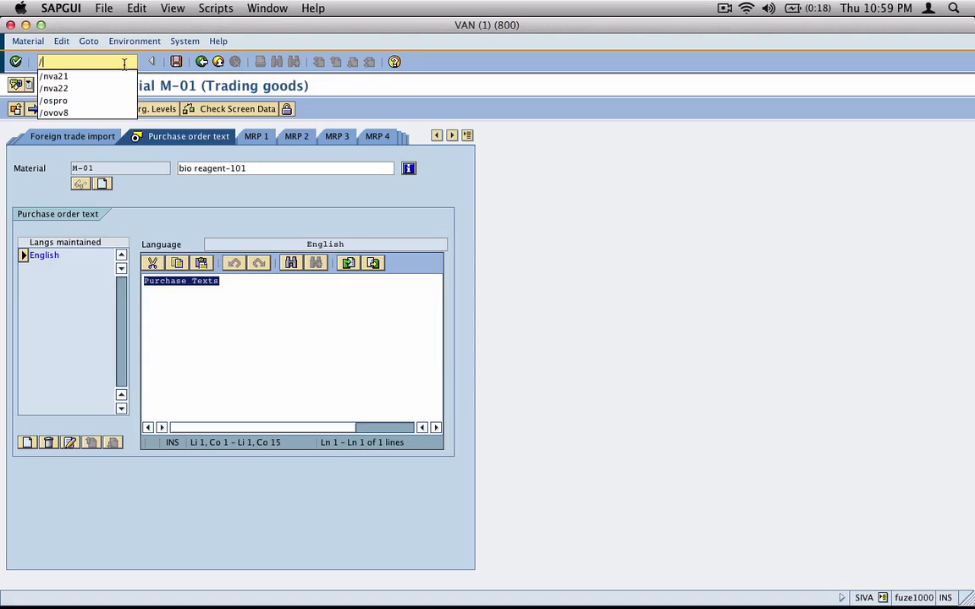
type("nvd02")
key("Return")
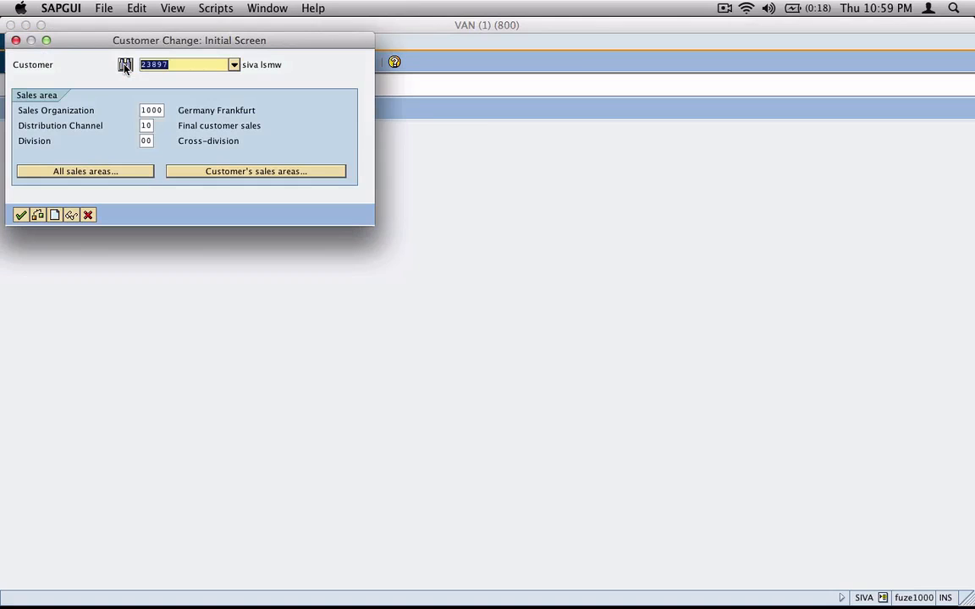
key("Return")
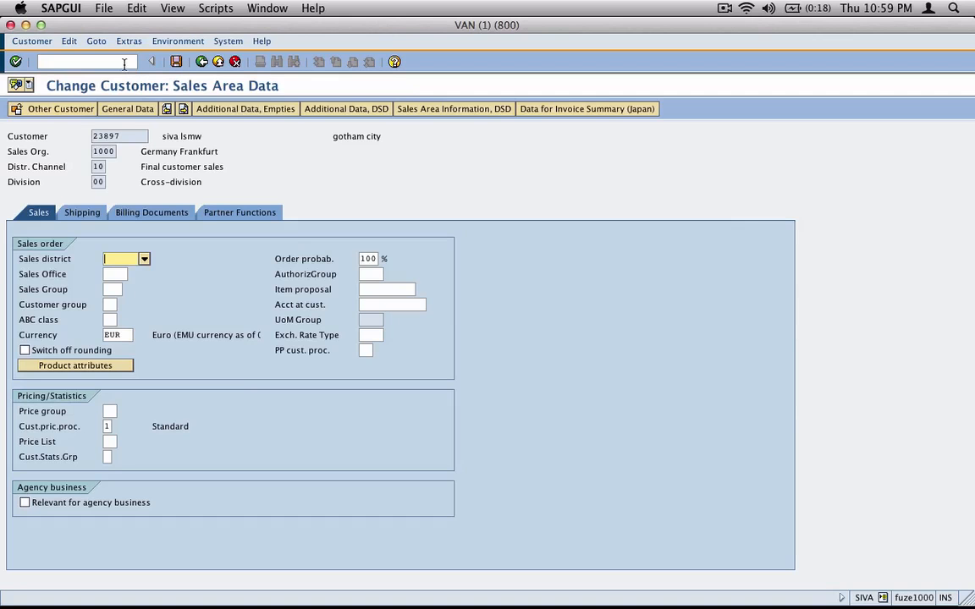
left_click(151, 41)
Check in Administrative Data that the customer's account group is 0001
left_click(132, 40)
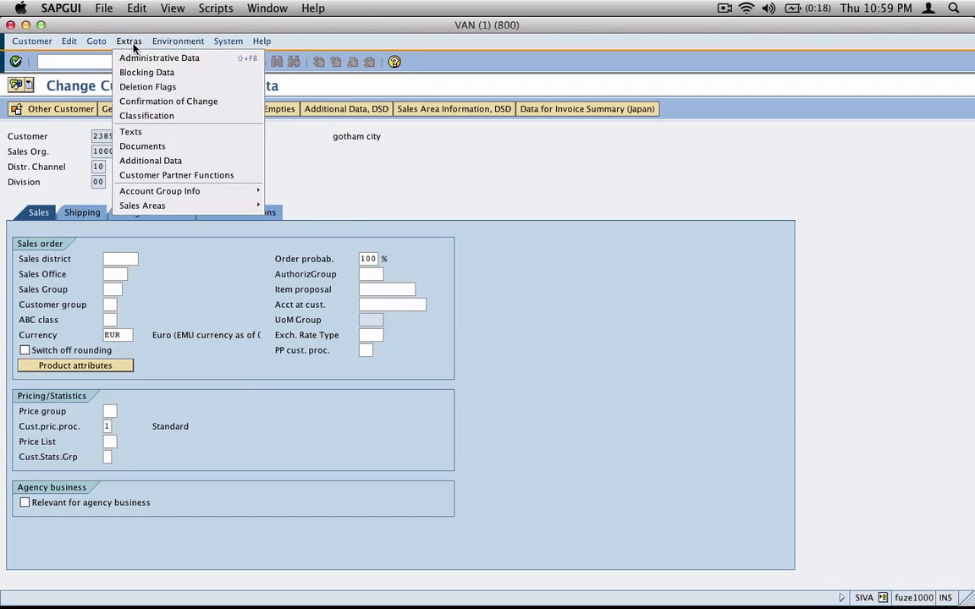
left_click(178, 56)
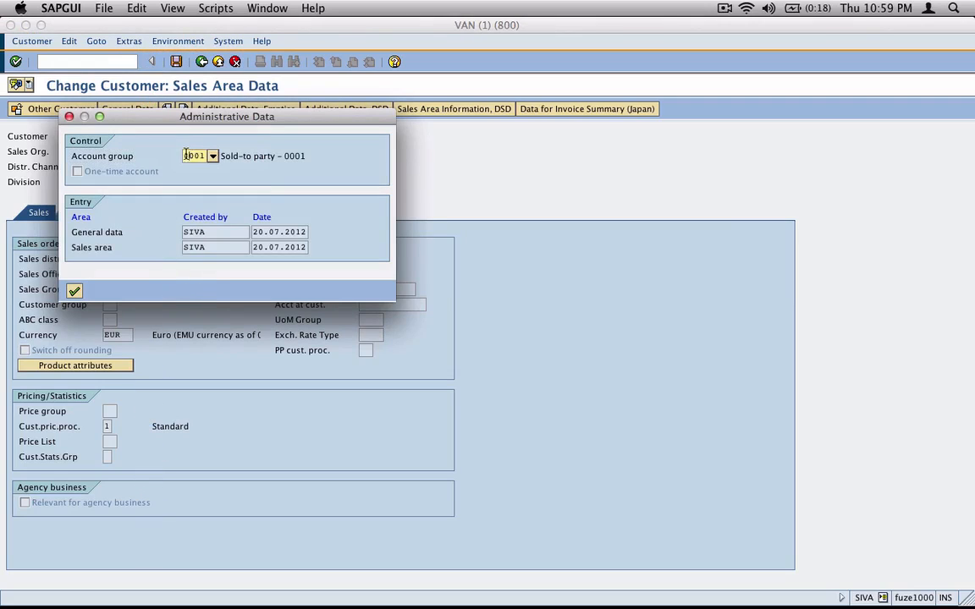
double_click(194, 156)
left_click(75, 290)
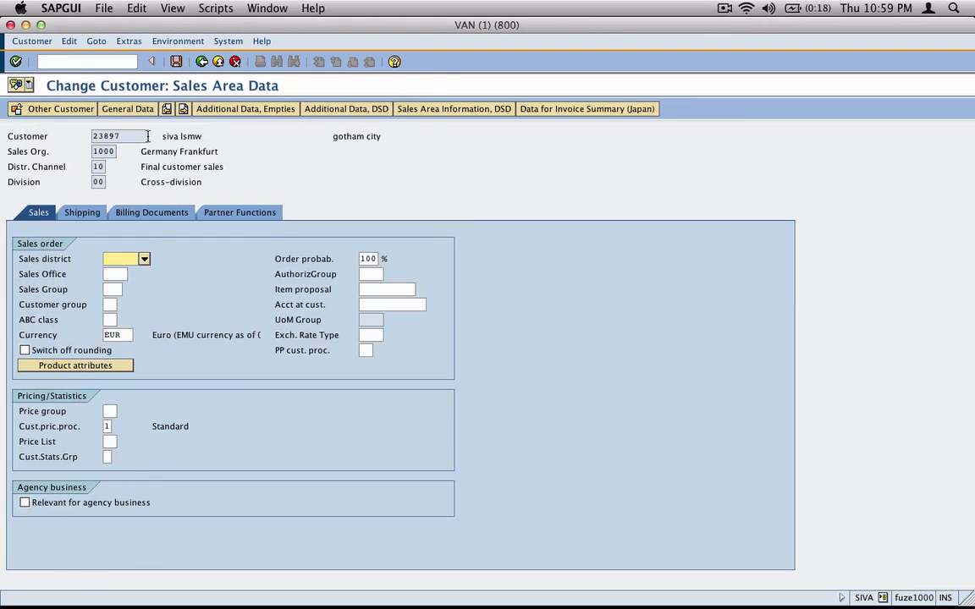
Show the customer's sales texts: Sales note, Shipping instructions, Selection for shipping, Payment willingness
left_click(129, 41)
left_click(135, 130)
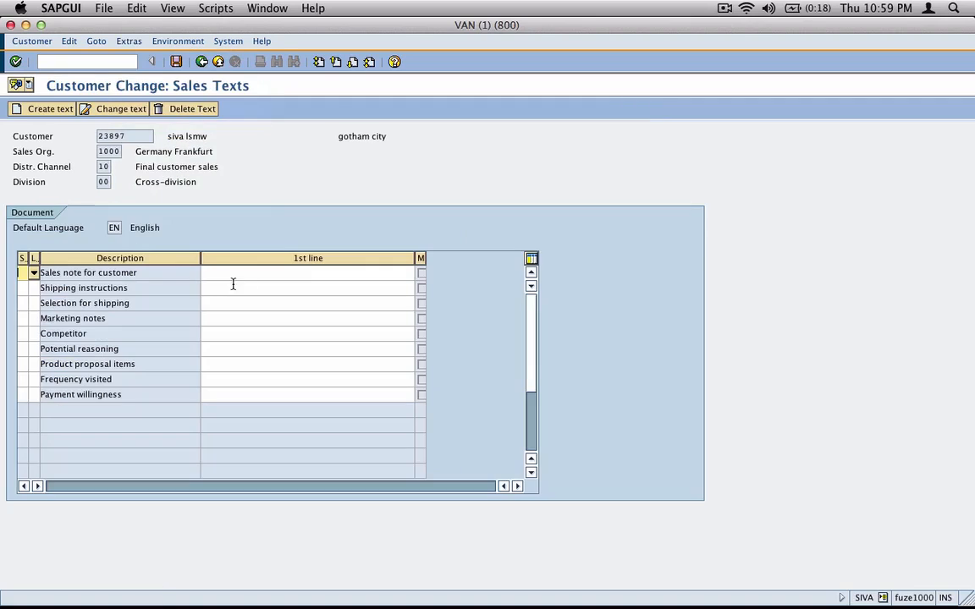
left_click(159, 274)
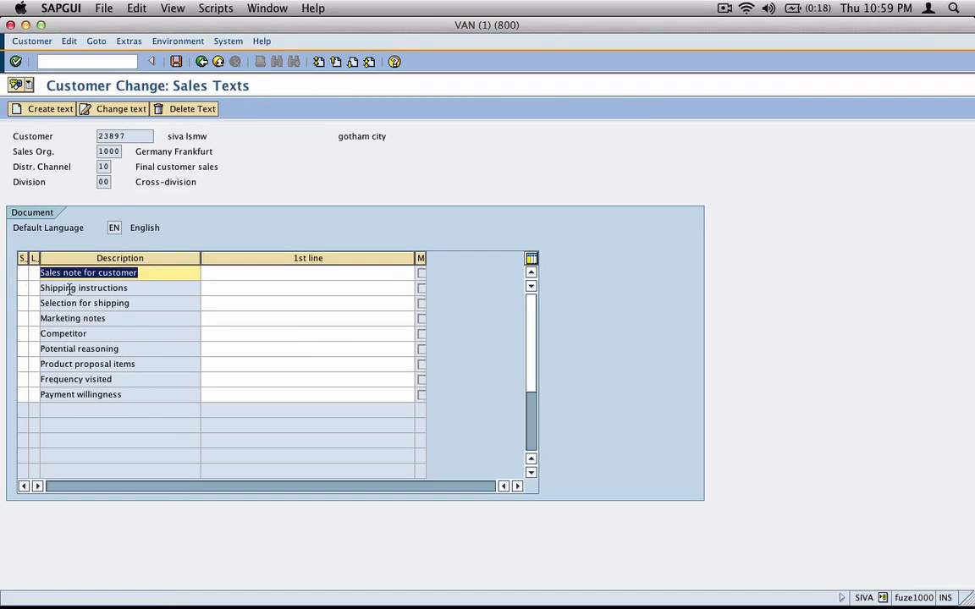
left_click(72, 288)
left_click(107, 392)
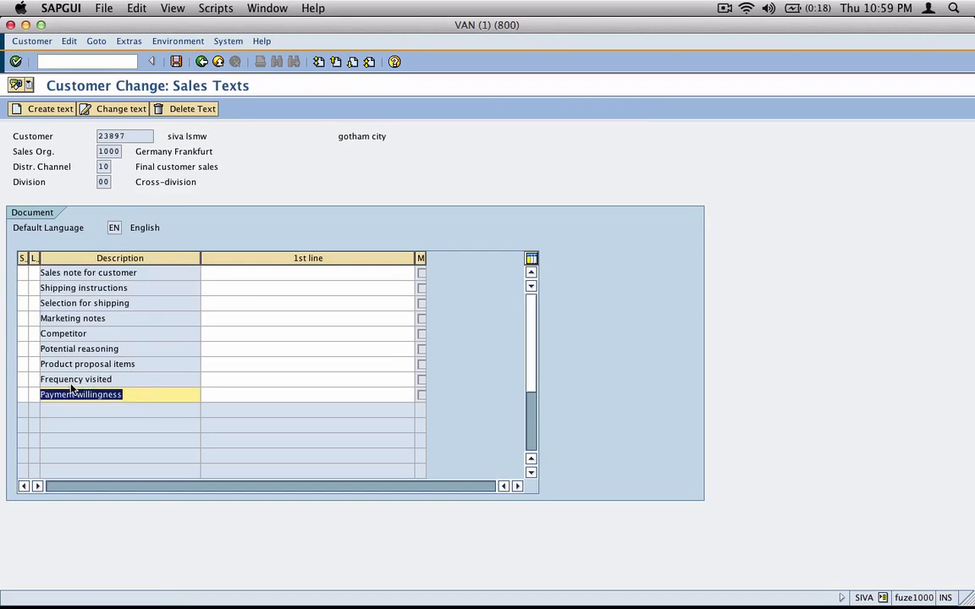
left_click(75, 418)
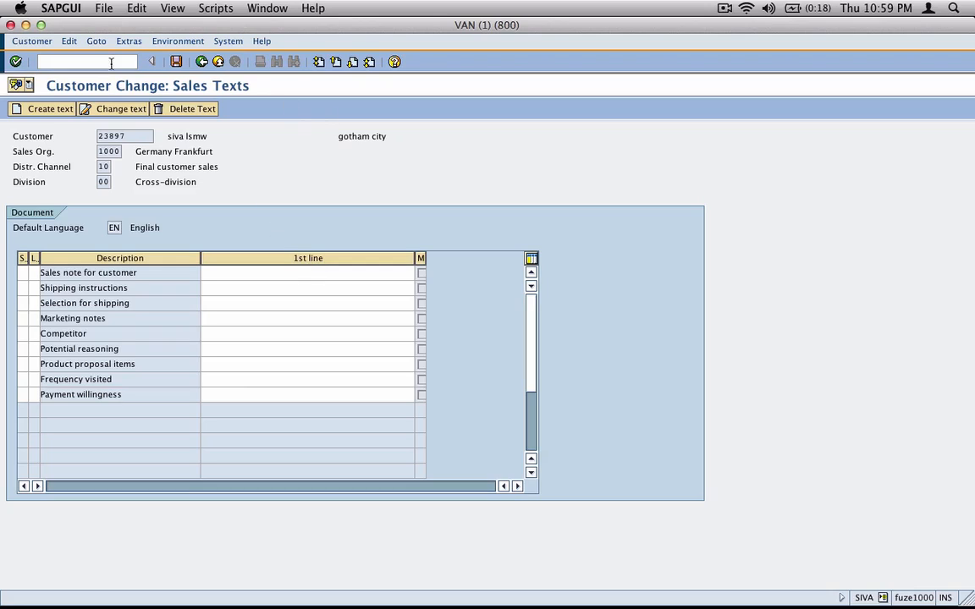
Place the cursor in the SAP command field, ready for a transaction code
left_click(111, 62)
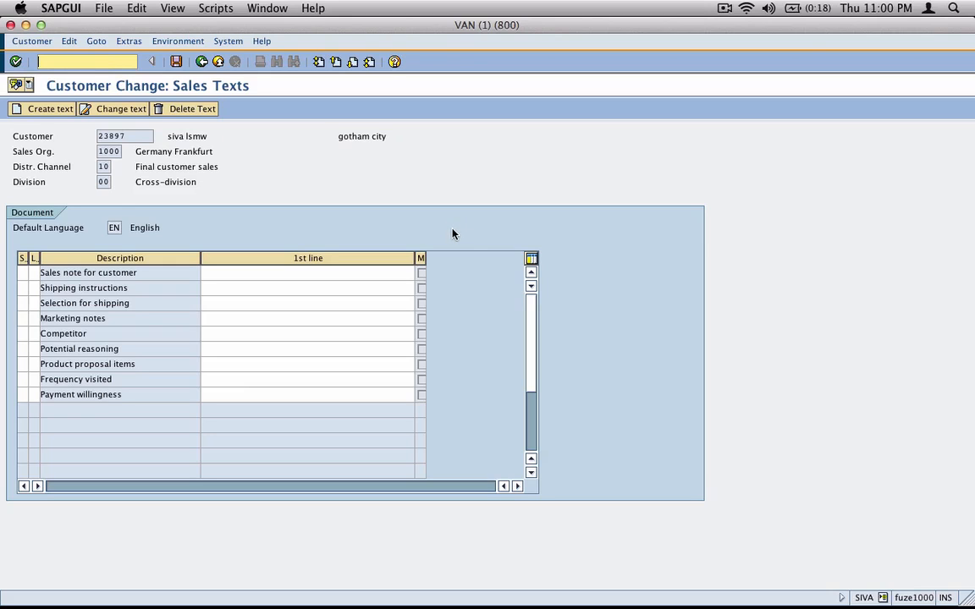
Back out of the customer record and cancel the customer change entry screen
left_click(201, 61)
left_click(202, 61)
left_click(87, 215)
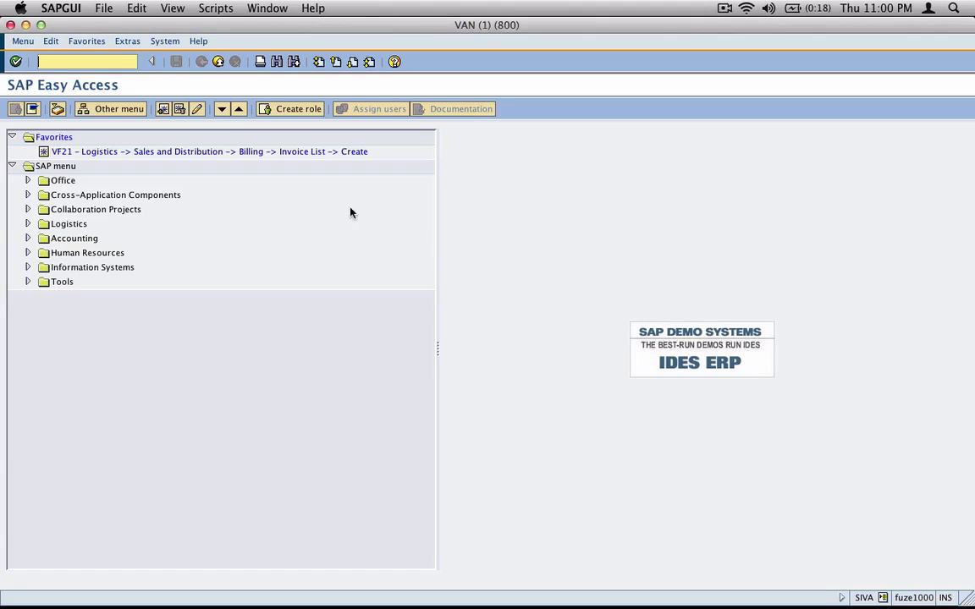
In SPRO's Reference IMG, expand Sales and Distribution > Basic Functions > Text Control
type("spro")
key("Return")
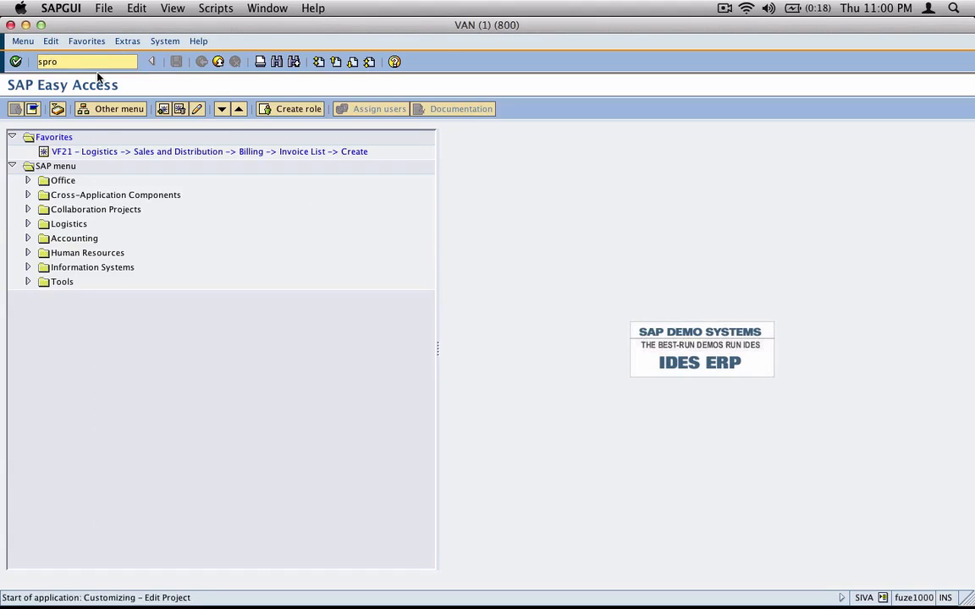
left_click(78, 108)
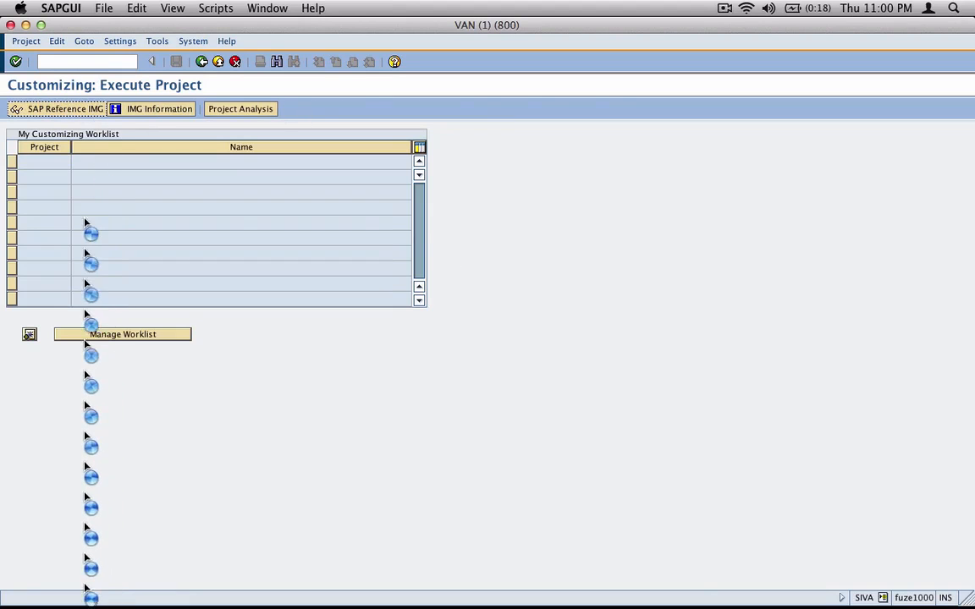
left_click(12, 151)
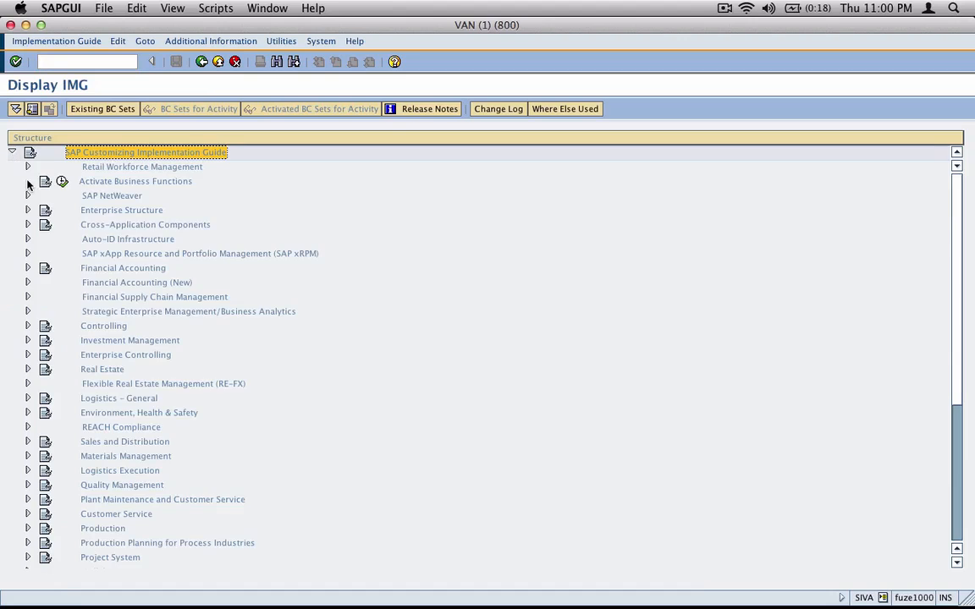
left_click(27, 438)
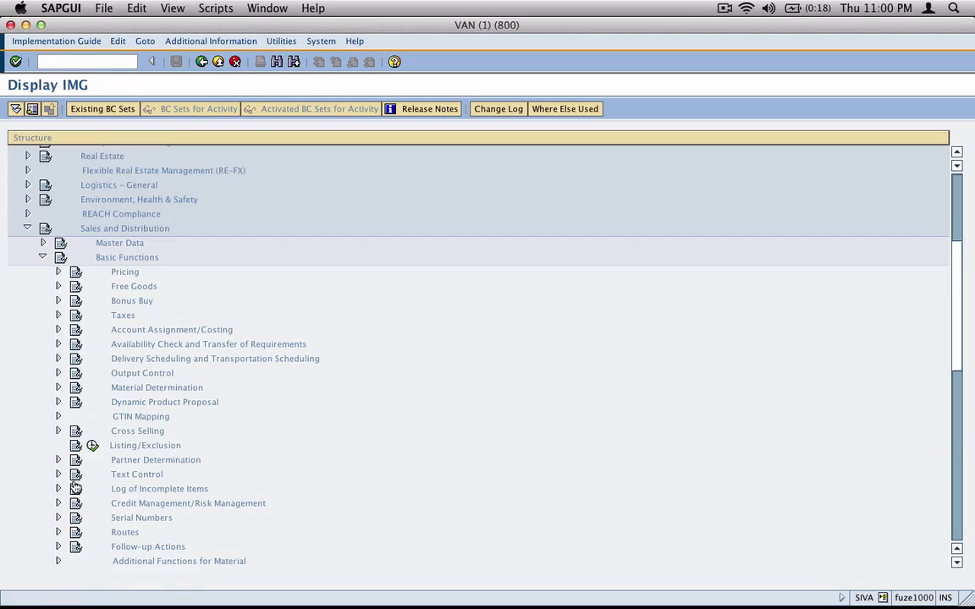
left_click(57, 473)
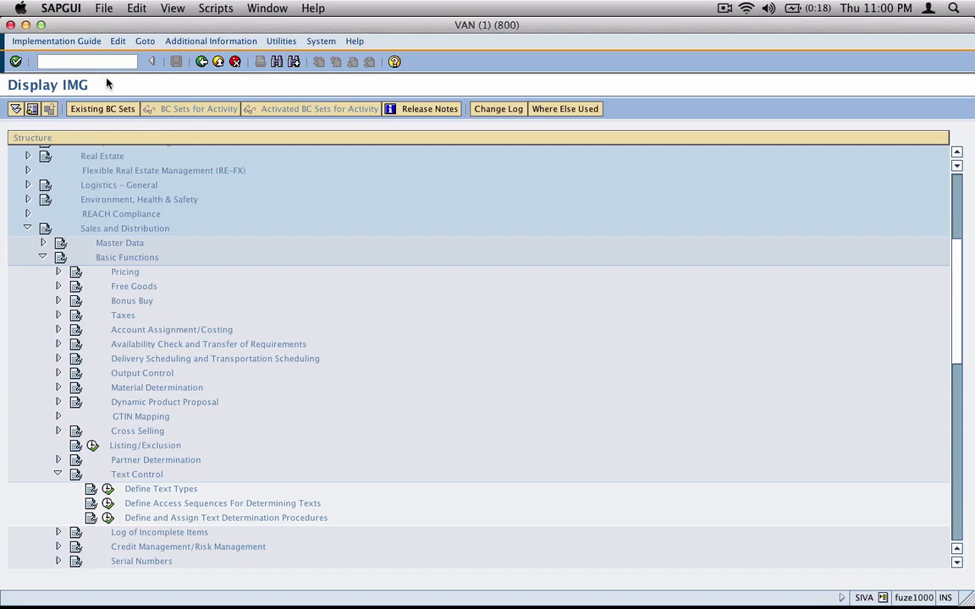
Run /nVOTXN to reach the Customizing Text Determination screen
left_click(83, 59)
type("/n")
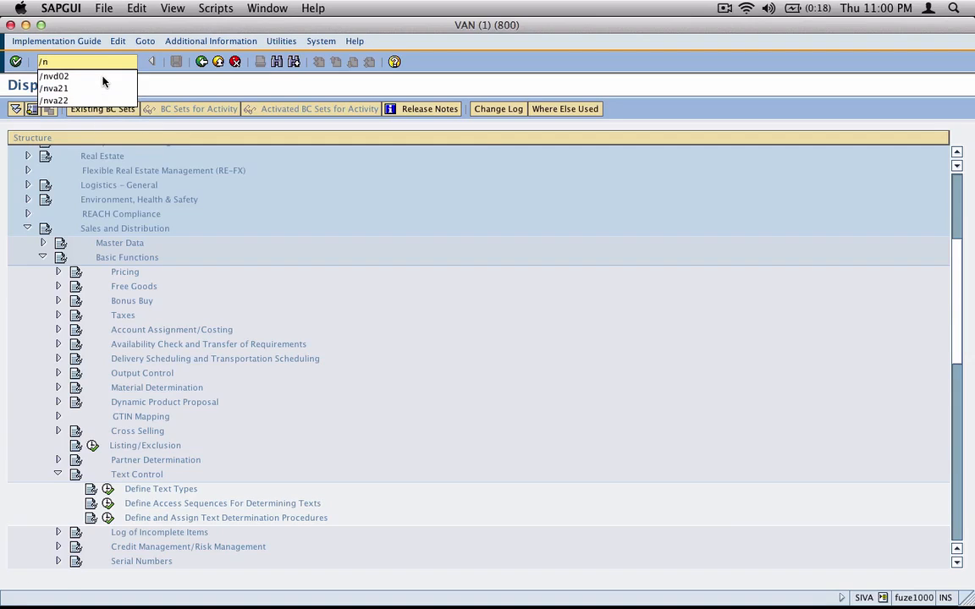
type("VOTXN")
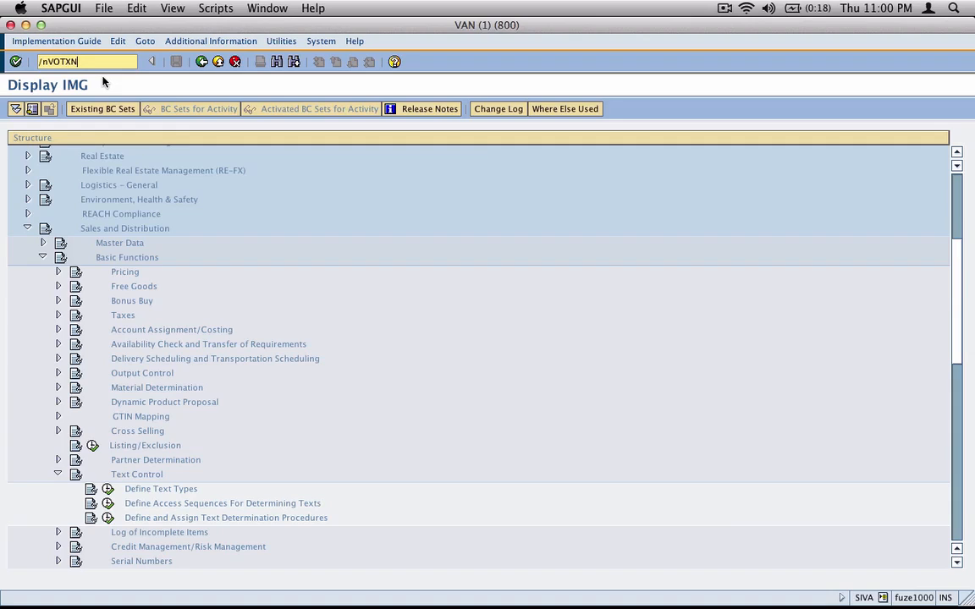
key("Return")
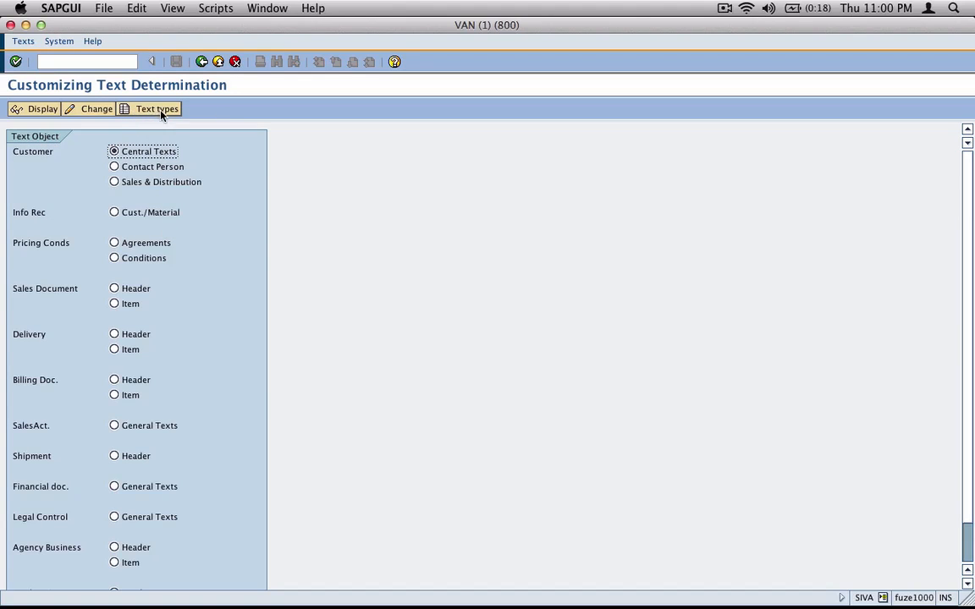
Add text type Z000 'Auditing Note' to the customer central text types
left_click(176, 109)
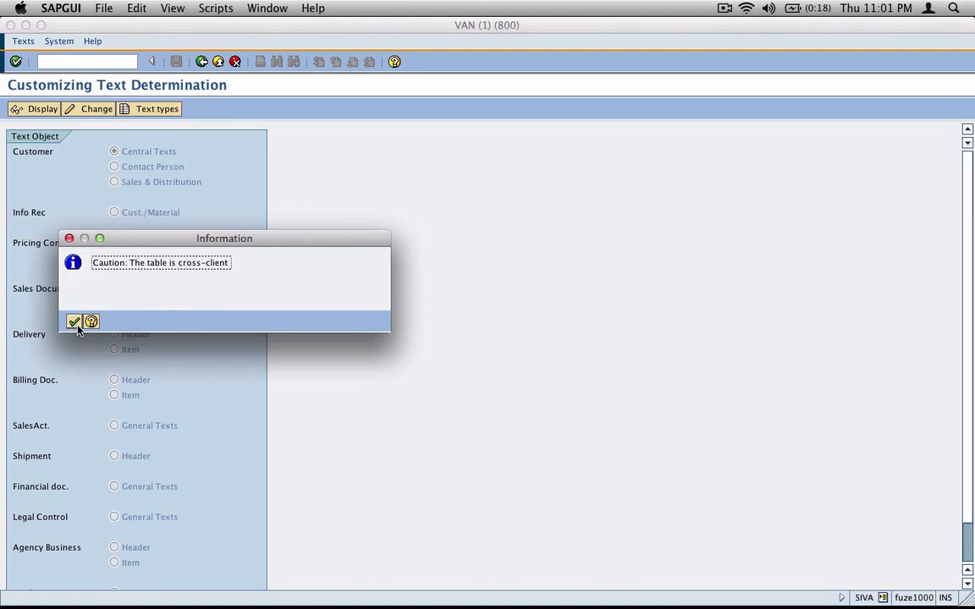
left_click(75, 325)
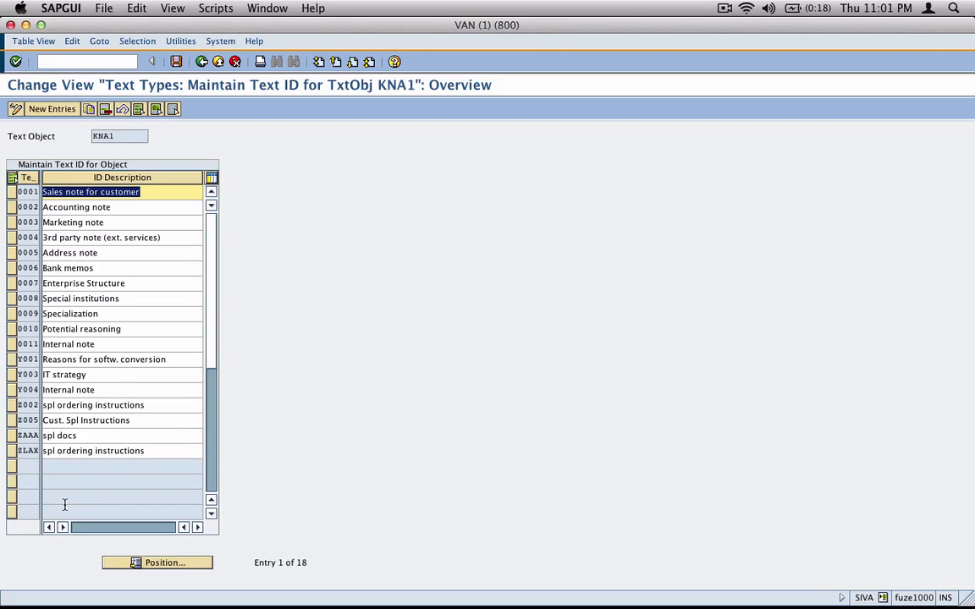
left_click(54, 110)
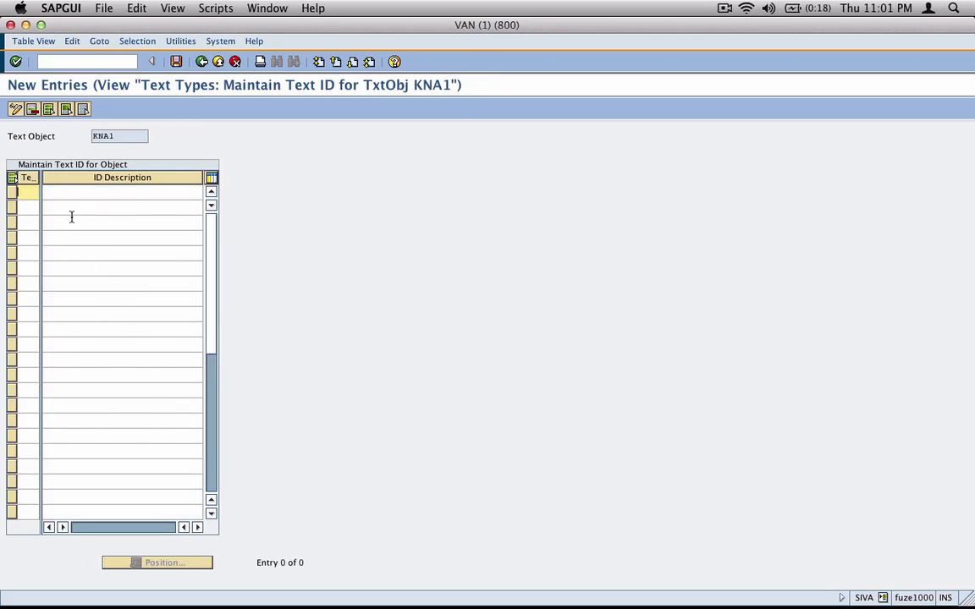
type("Z000")
key("Tab")
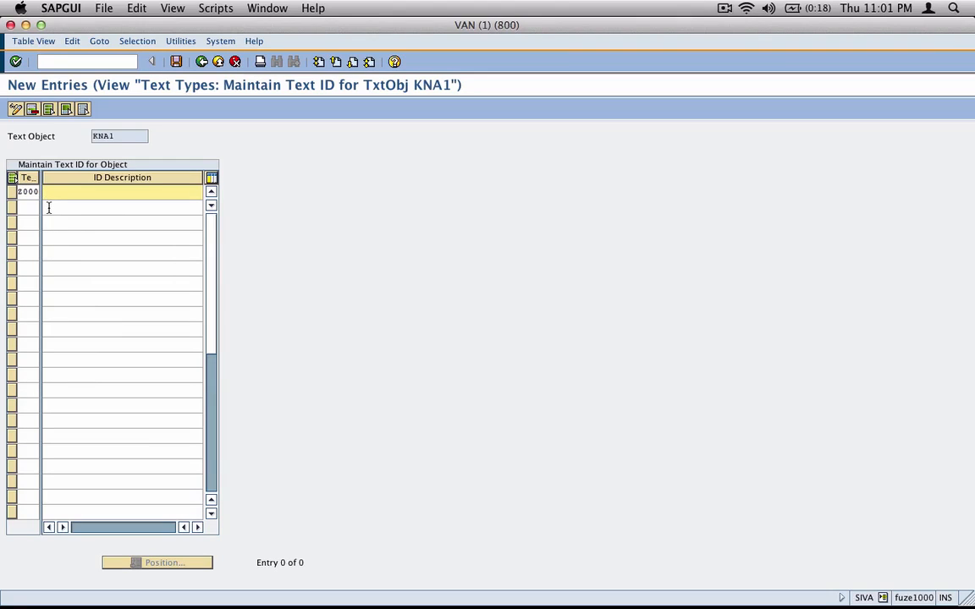
type("Auditing Note")
key("Return")
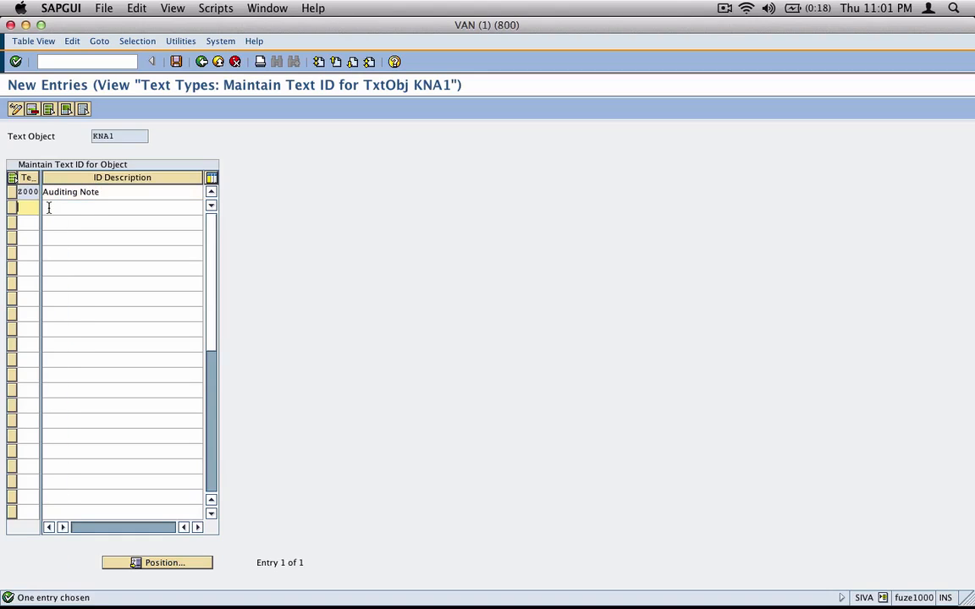
Save Z000 under the transport request, then highlight its row and screenshot the text ID table
left_click(176, 62)
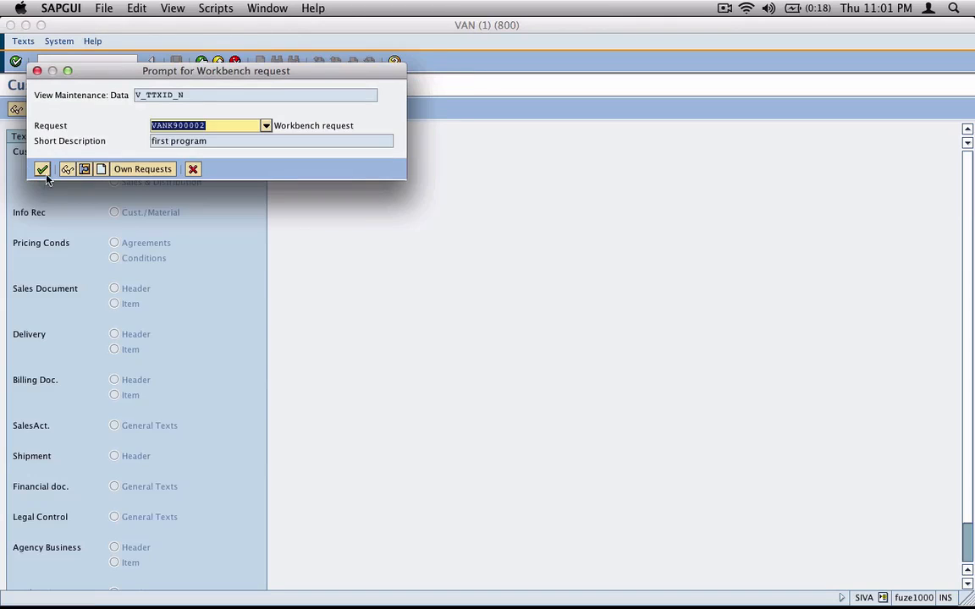
left_click(39, 165)
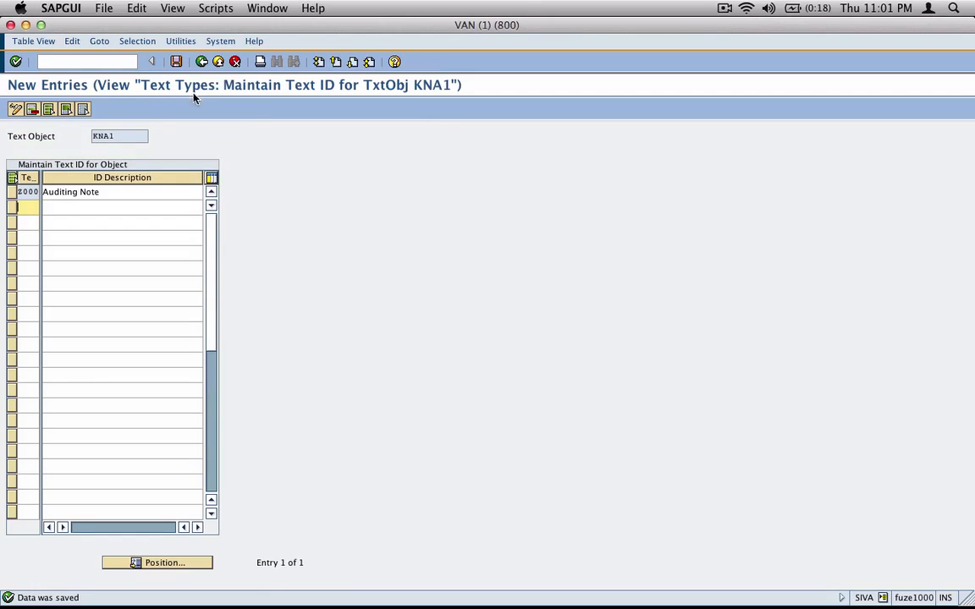
left_click(201, 62)
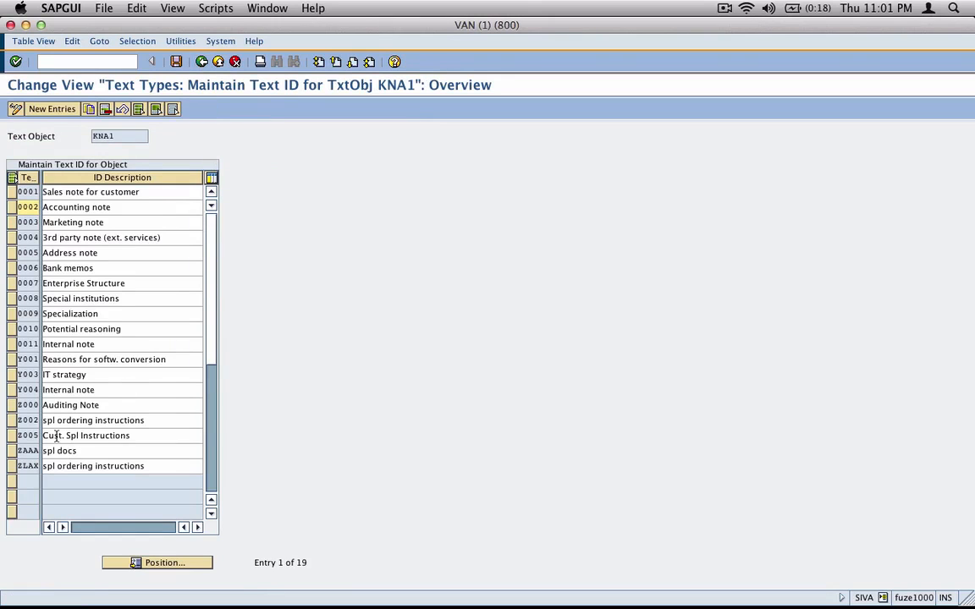
left_click(11, 405)
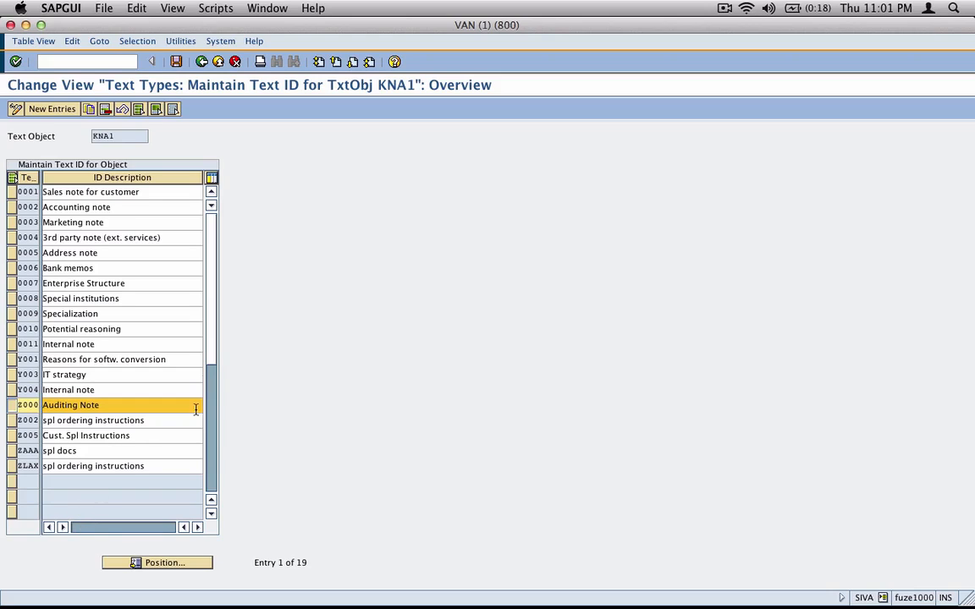
left_click_drag(213, 320, 219, 393)
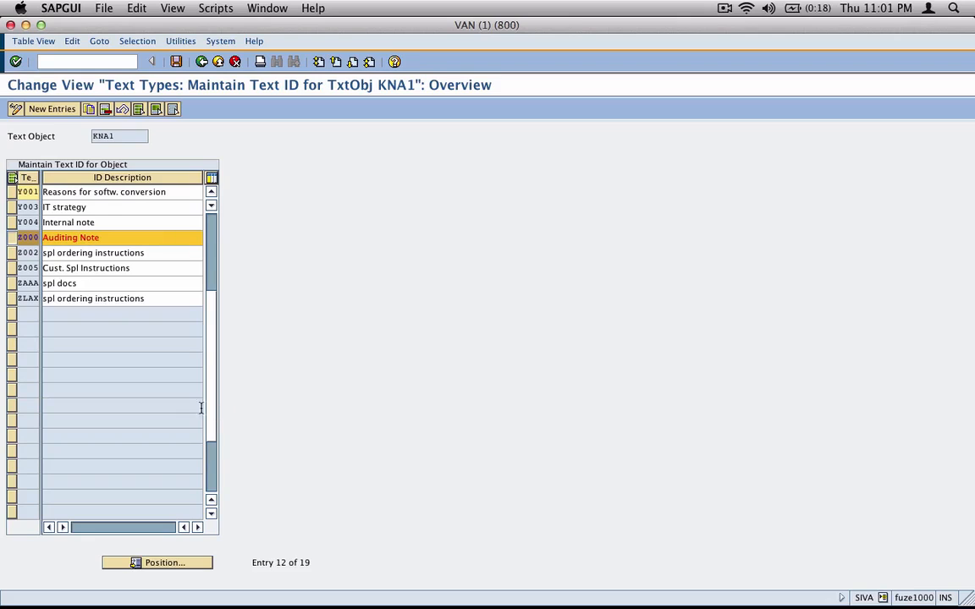
left_click_drag(3, 75, 238, 322)
key("super+Tab")
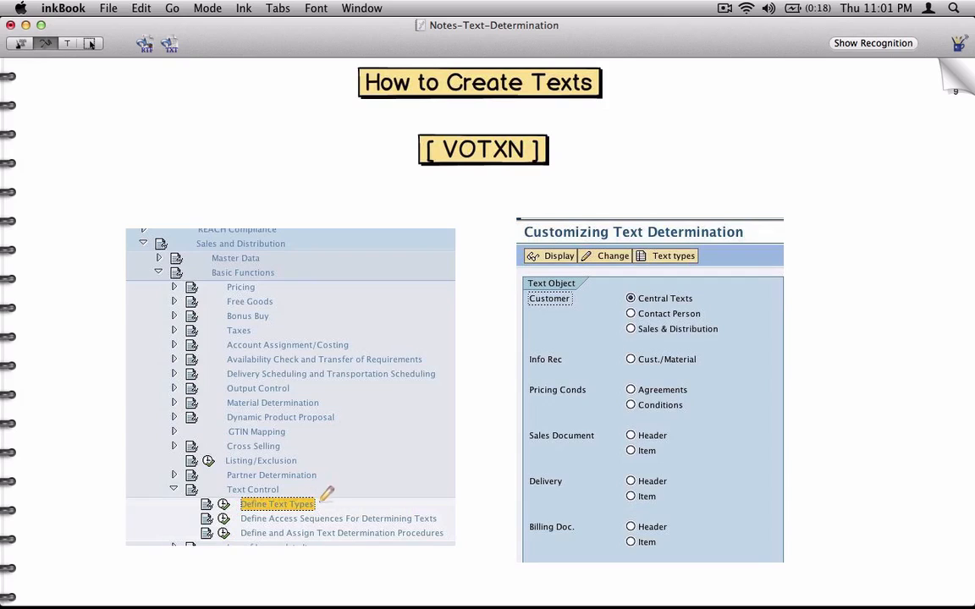
Ink arrows at VOTXN, Central Texts and the Text types picture in the notes
mouse_move(572, 149)
left_mouse_down()
mouse_move(607, 144)
mouse_move(580, 152)
left_mouse_up()
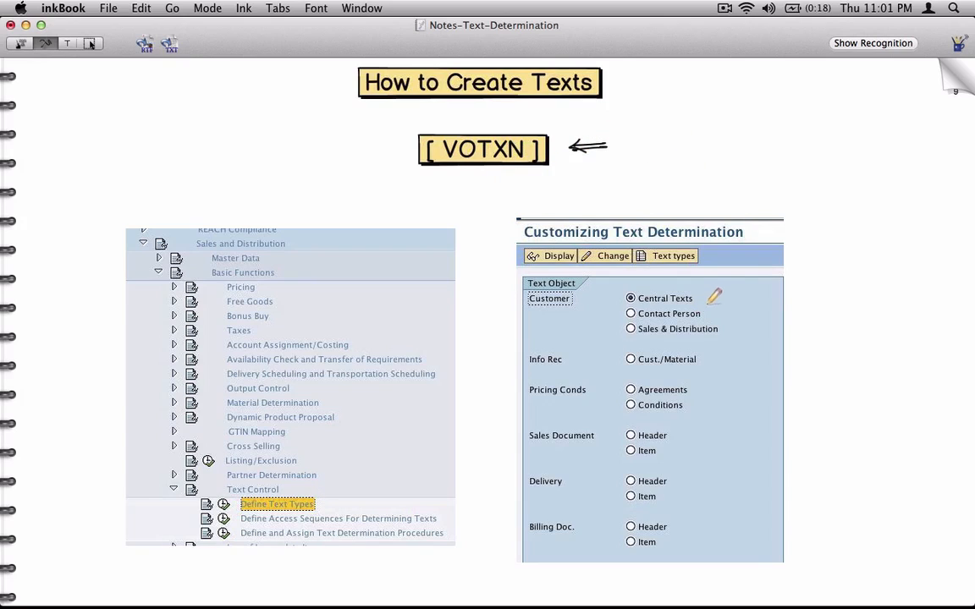
mouse_move(727, 294)
left_mouse_down()
mouse_move(701, 298)
mouse_move(709, 304)
left_mouse_up()
left_click_drag(702, 300, 726, 296)
left_click_drag(733, 246, 705, 252)
left_click_drag(706, 252, 732, 251)
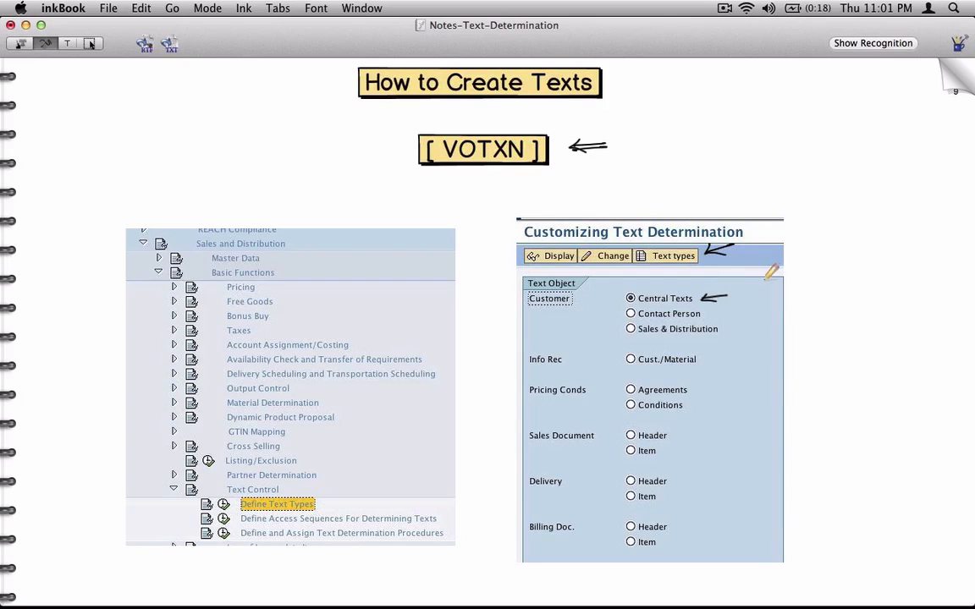
left_click(951, 84)
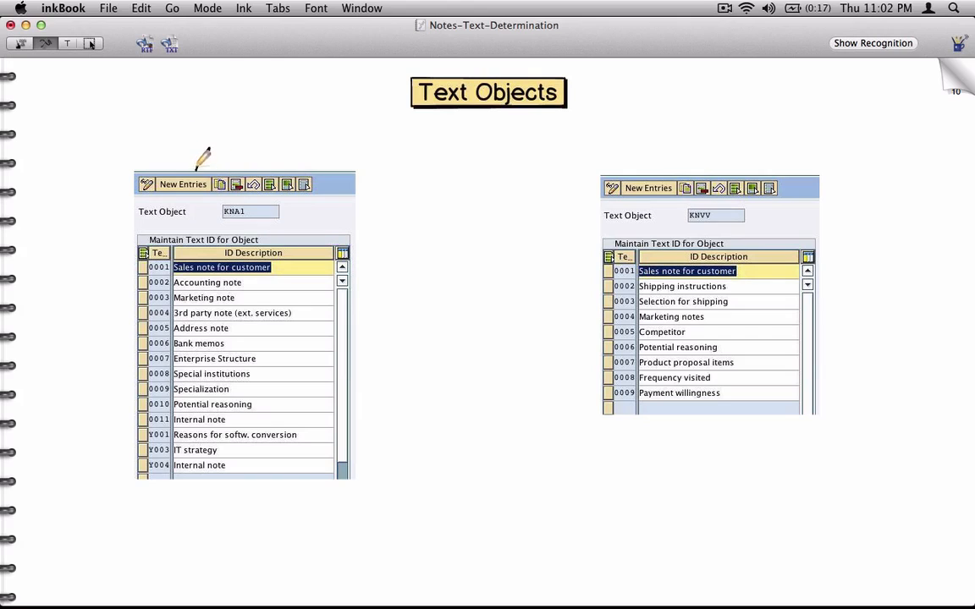
Arrow the KNA1 and KNVV New Entries buttons and write 'Sales texts' above KNVV
left_click_drag(210, 149, 194, 174)
left_click_drag(192, 160, 206, 170)
mouse_move(668, 155)
left_mouse_down()
mouse_move(653, 175)
mouse_move(663, 173)
left_mouse_up()
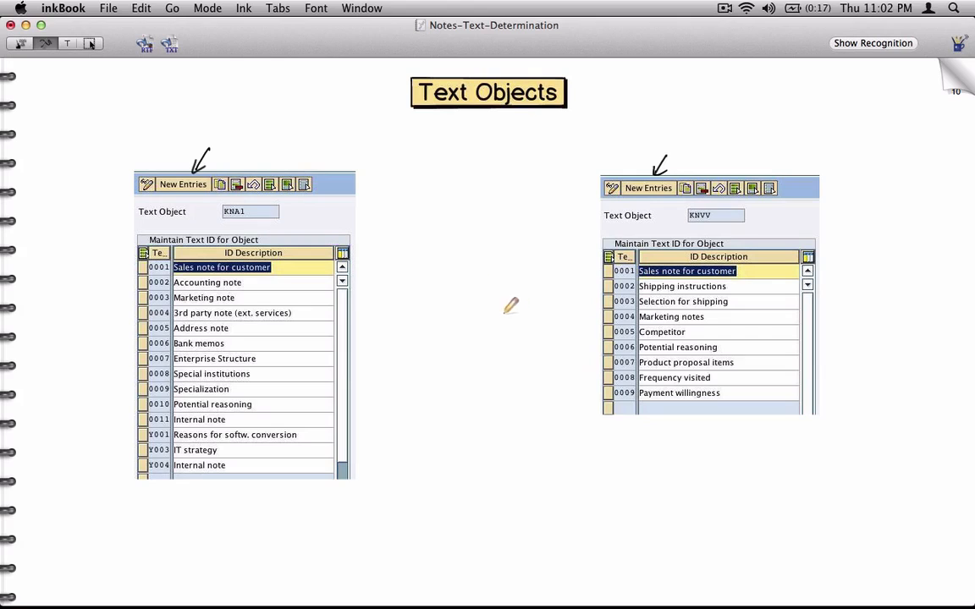
mouse_move(211, 148)
left_mouse_down()
mouse_move(313, 92)
mouse_move(356, 91)
left_mouse_up()
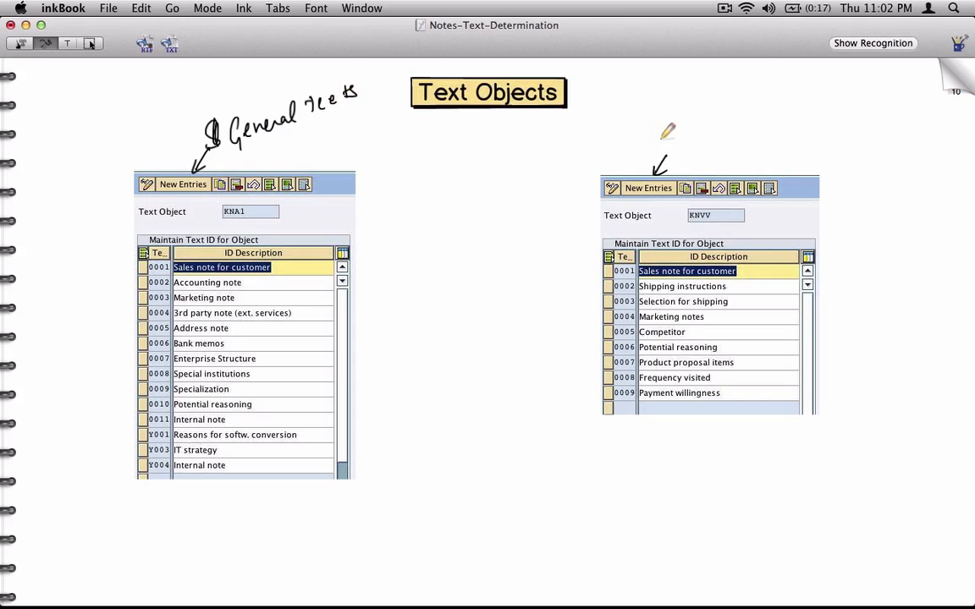
mouse_move(670, 123)
left_mouse_down()
mouse_move(658, 143)
mouse_move(729, 118)
mouse_move(772, 117)
left_mouse_up()
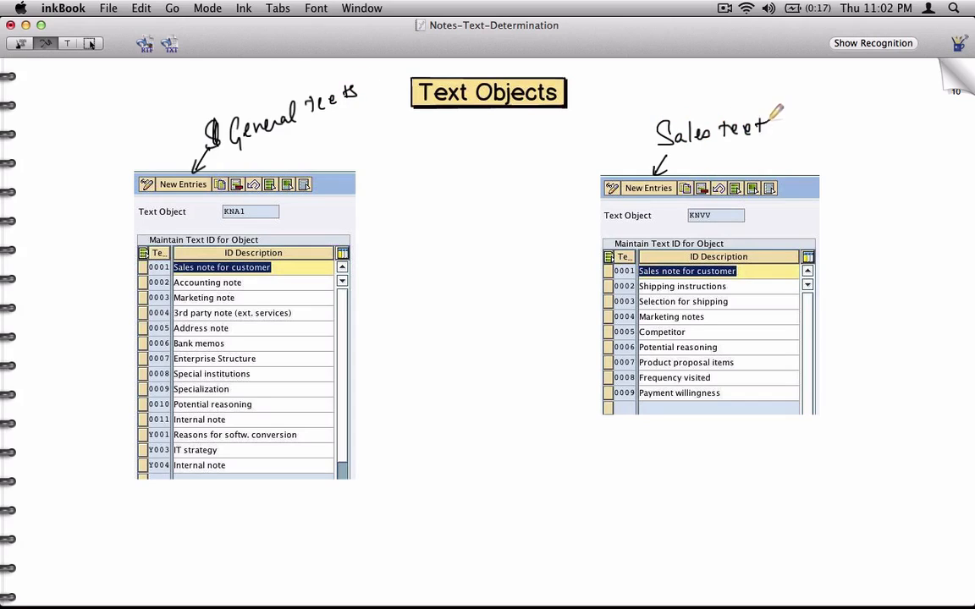
left_click(950, 72)
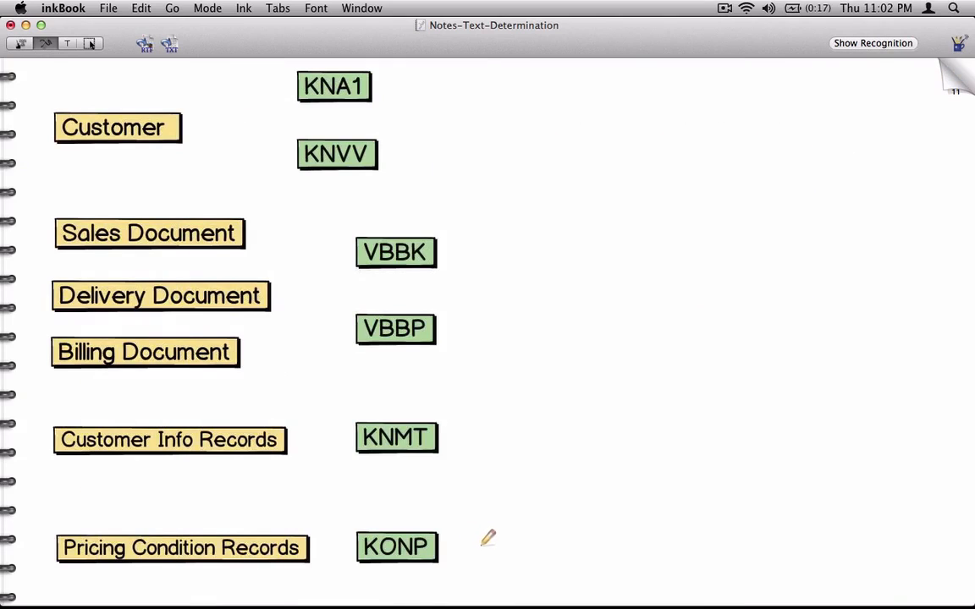
left_click(955, 86)
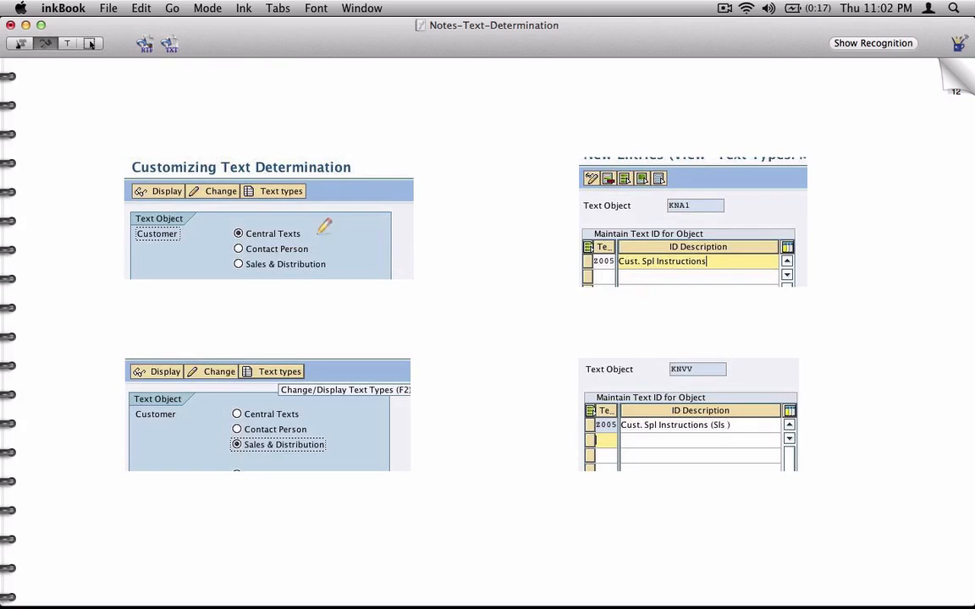
Circle Central Texts, write 'New' with an arrow, and box, tick and arrow the Z005 row
mouse_move(315, 229)
left_mouse_down()
mouse_move(228, 219)
mouse_move(246, 242)
mouse_move(304, 237)
mouse_move(309, 220)
mouse_move(342, 208)
mouse_move(322, 180)
left_mouse_up()
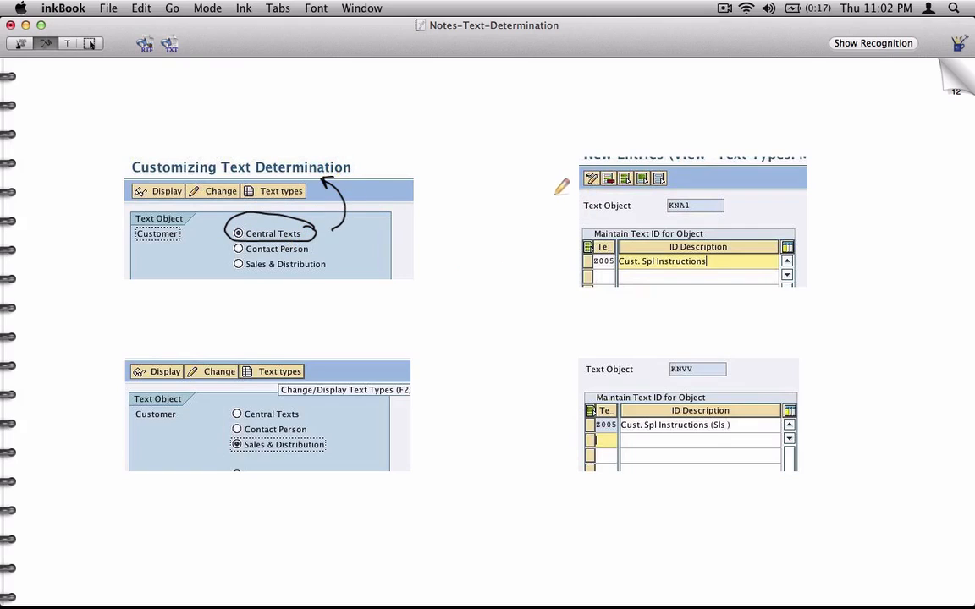
mouse_move(524, 205)
left_mouse_down()
mouse_move(537, 188)
mouse_move(564, 190)
left_mouse_up()
mouse_move(413, 227)
left_mouse_down()
mouse_move(509, 225)
mouse_move(500, 237)
left_mouse_up()
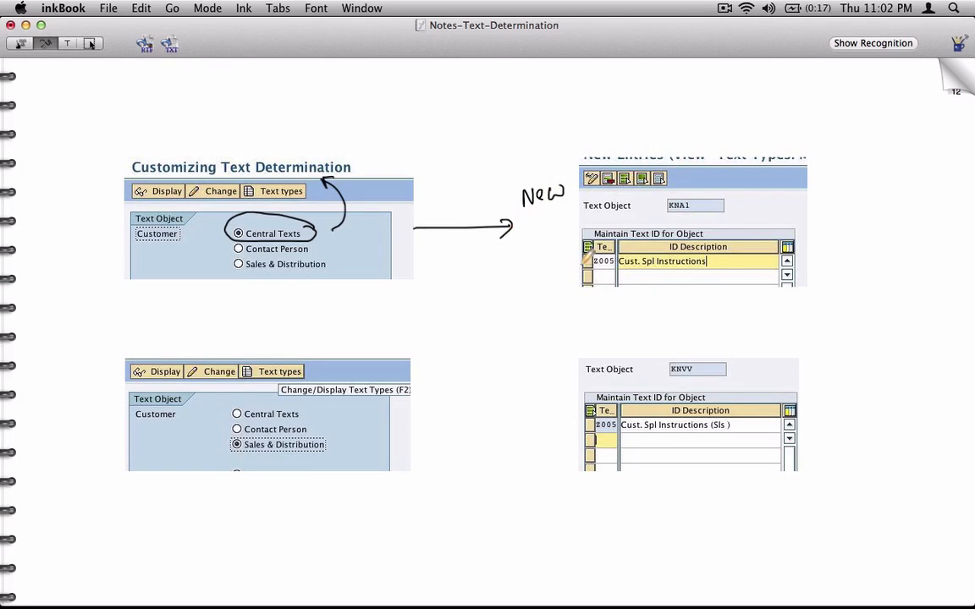
mouse_move(596, 253)
left_mouse_down()
mouse_move(597, 275)
mouse_move(620, 254)
left_mouse_up()
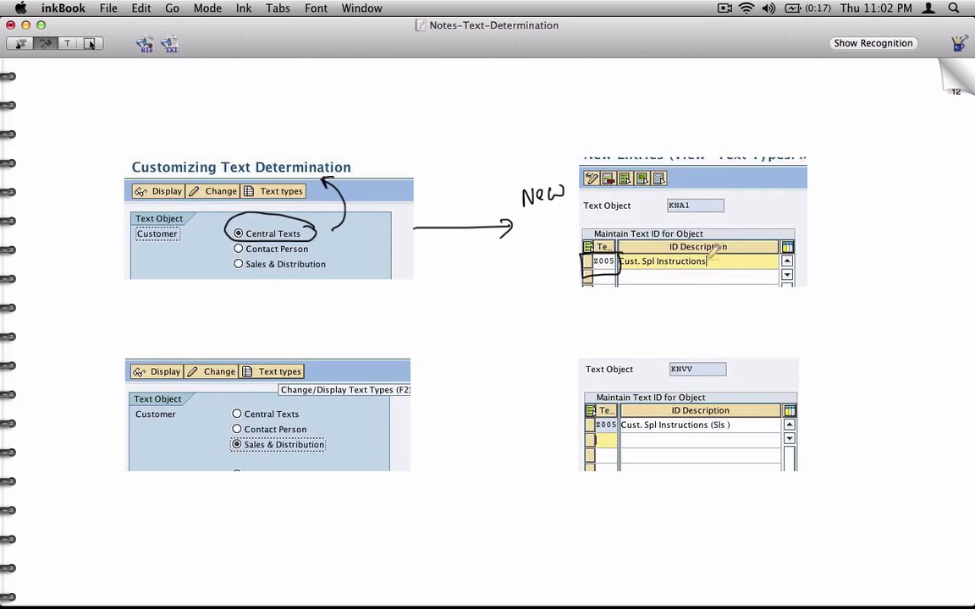
left_click_drag(714, 263, 729, 253)
left_click_drag(544, 274, 576, 262)
left_click_drag(565, 259, 569, 270)
left_click(949, 87)
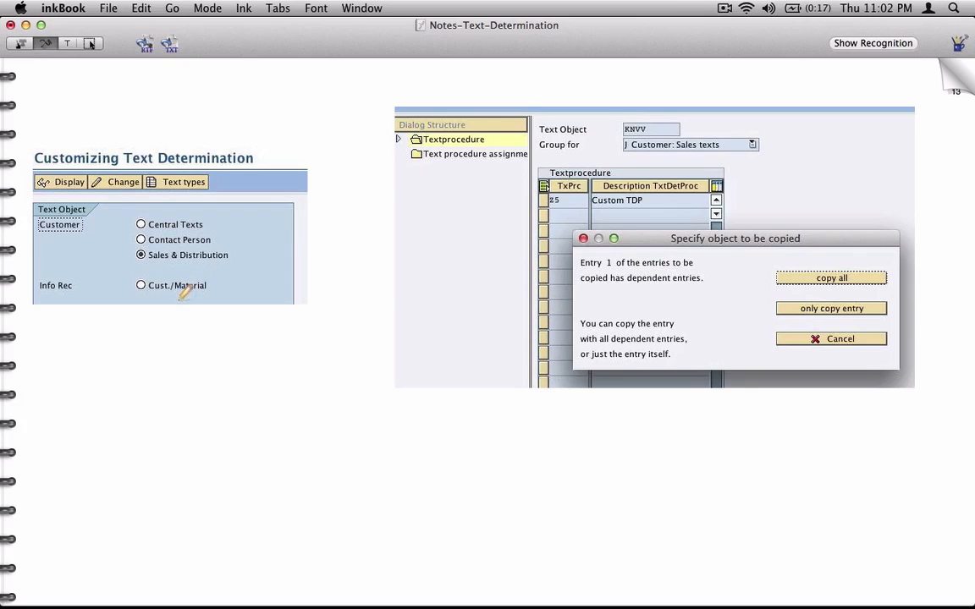
key("super+Tab")
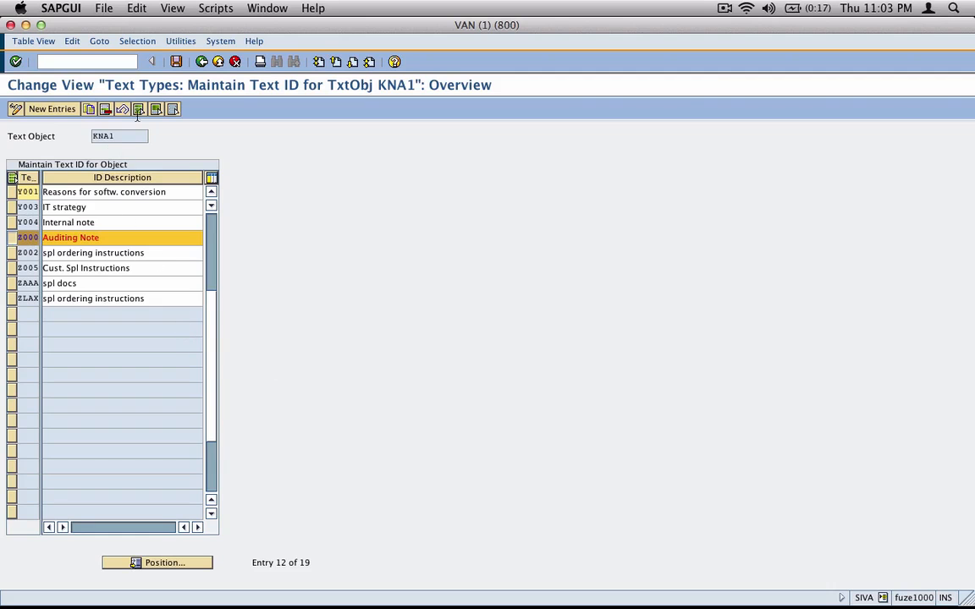
Save the text types, then open Central Texts procedures for change and select procedure 01
left_click(176, 61)
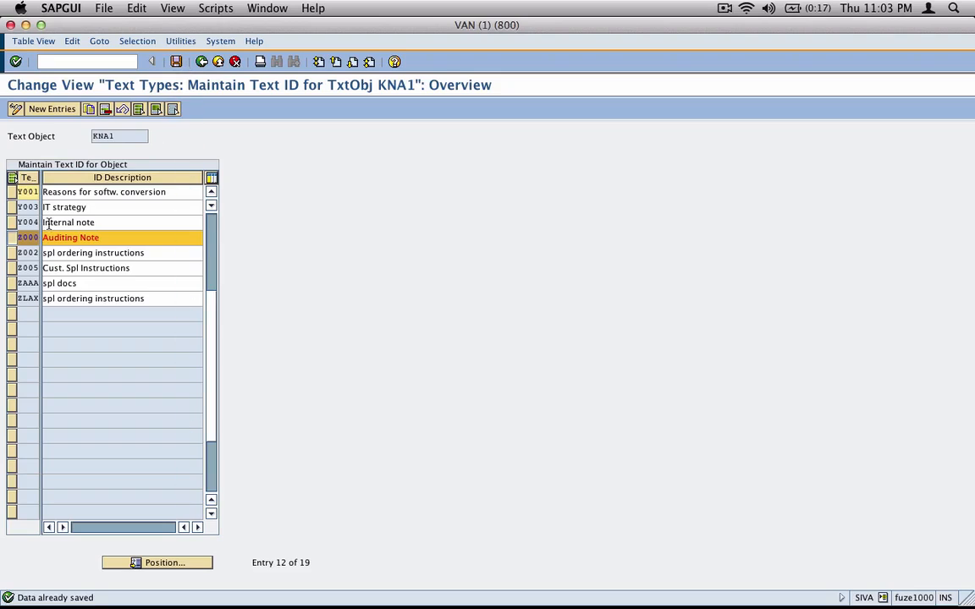
left_click(202, 61)
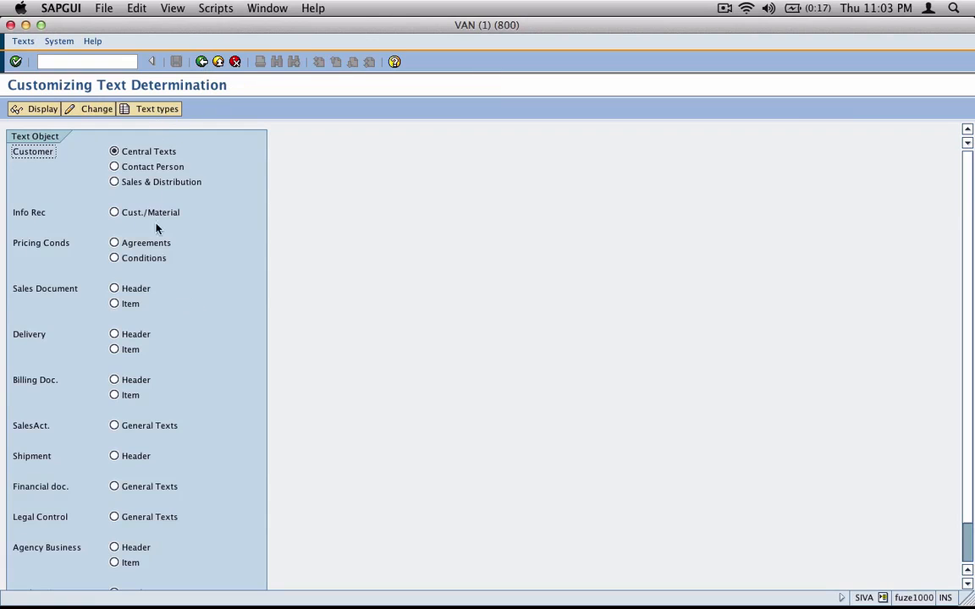
left_click(79, 112)
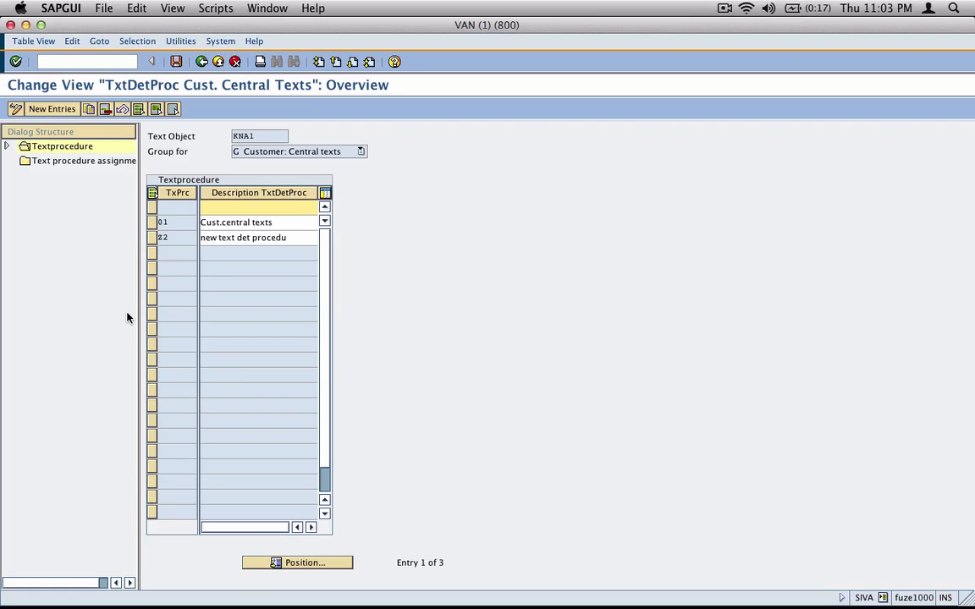
left_click(161, 223)
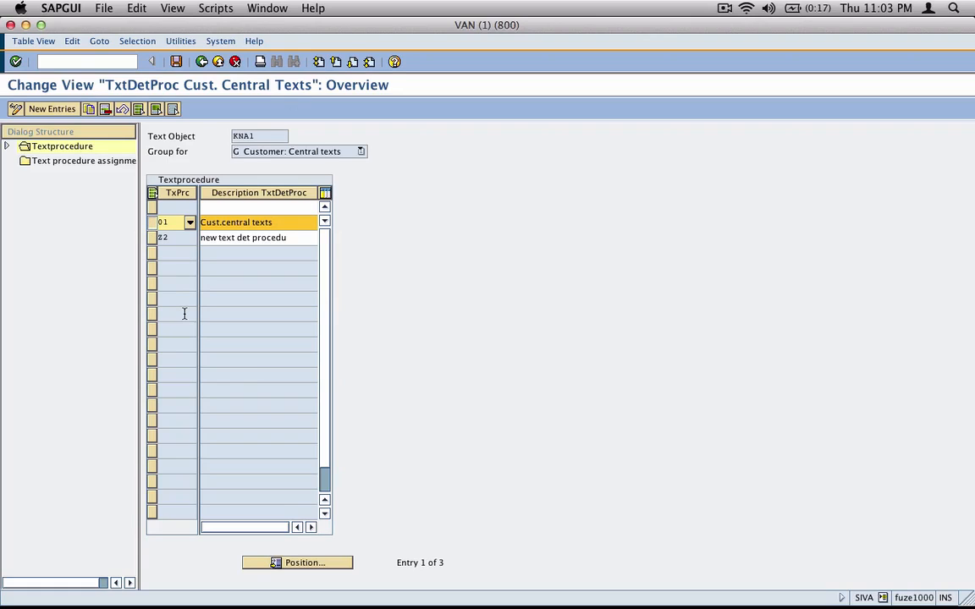
Copy procedure 01 as Z0 'Custom Text Det Proc' with all its dependent entries
left_click(89, 109)
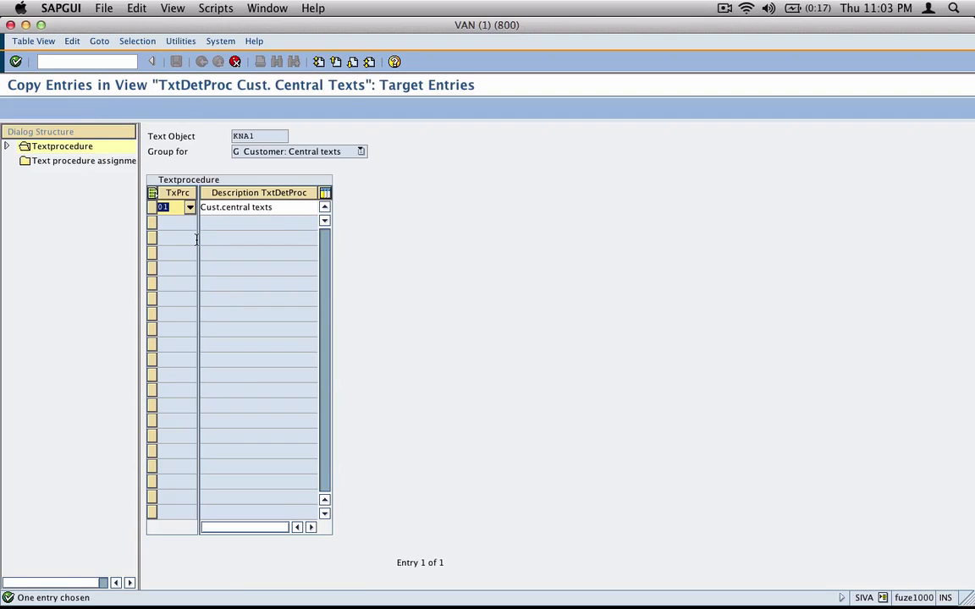
type("Z0")
key("Tab")
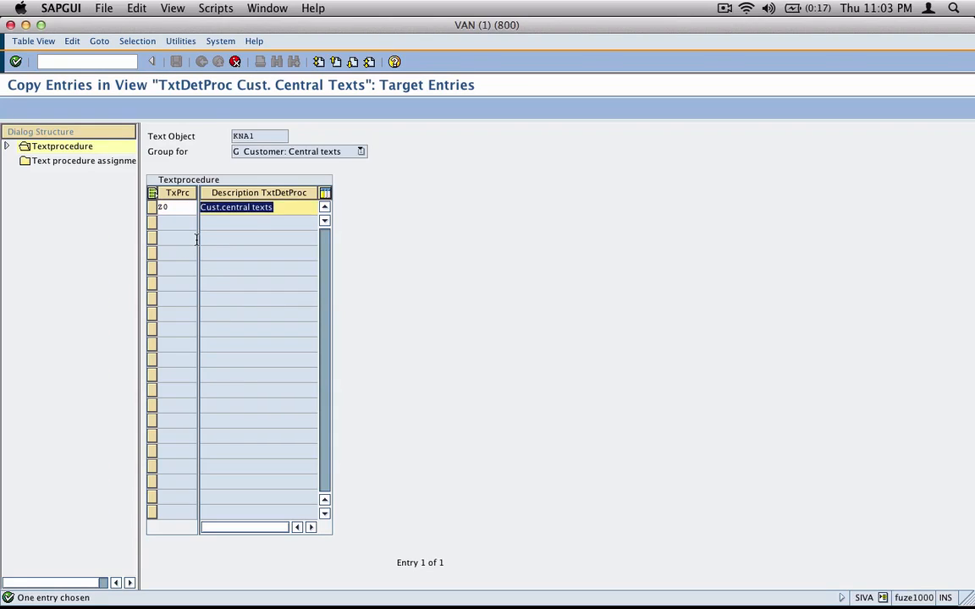
type("Custom Text ")
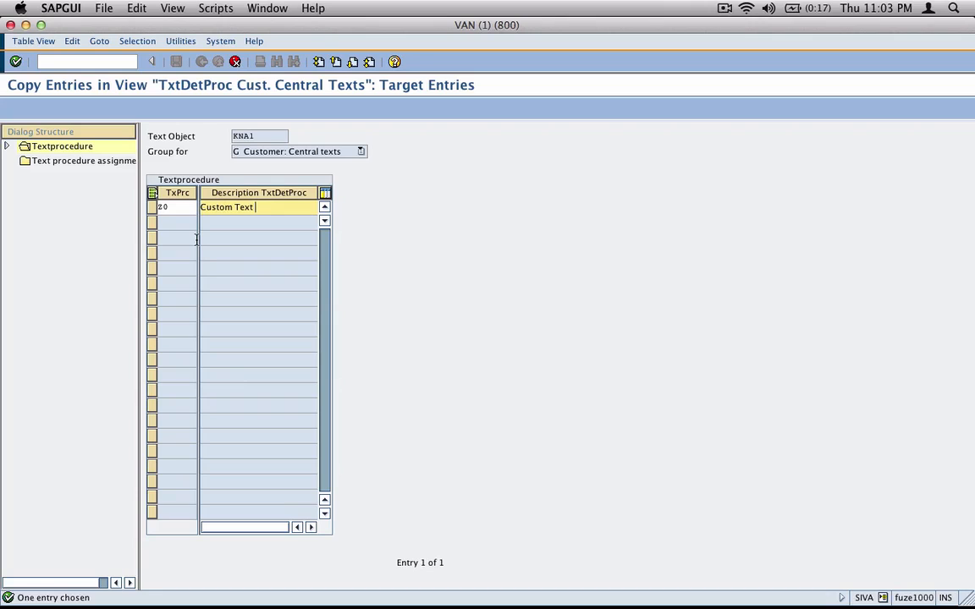
type("Det Proc")
key("Return")
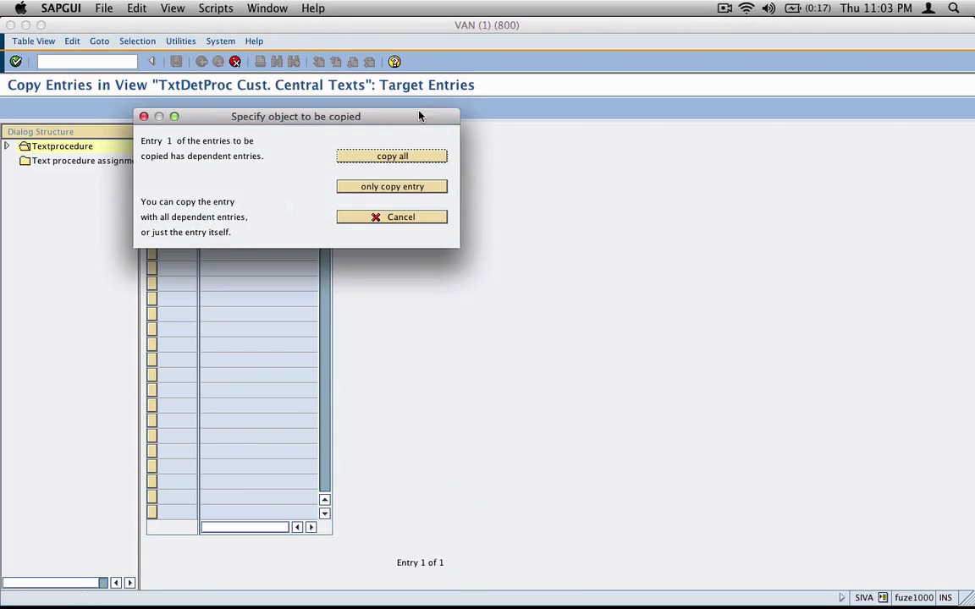
left_click_drag(420, 113, 424, 246)
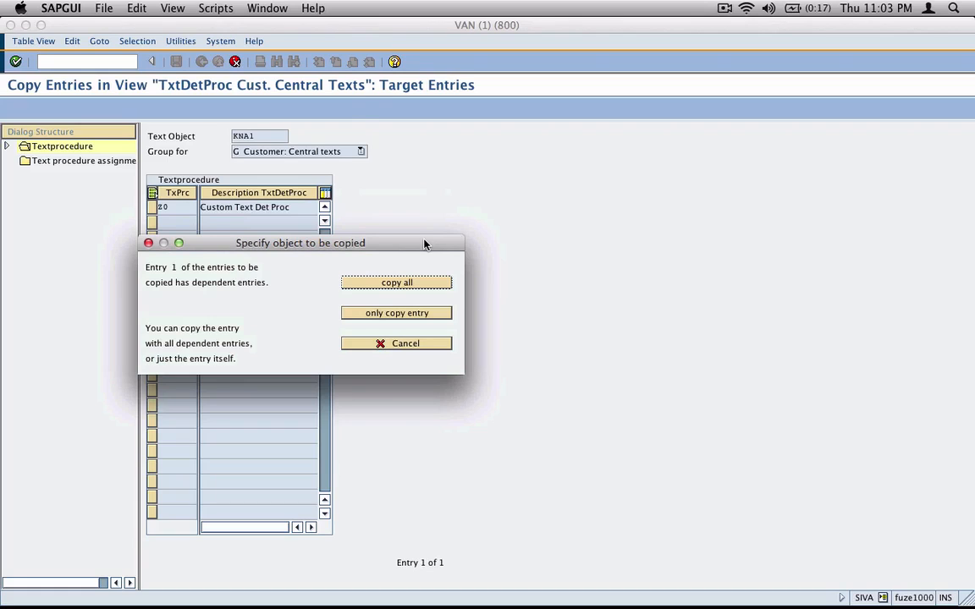
left_click(425, 289)
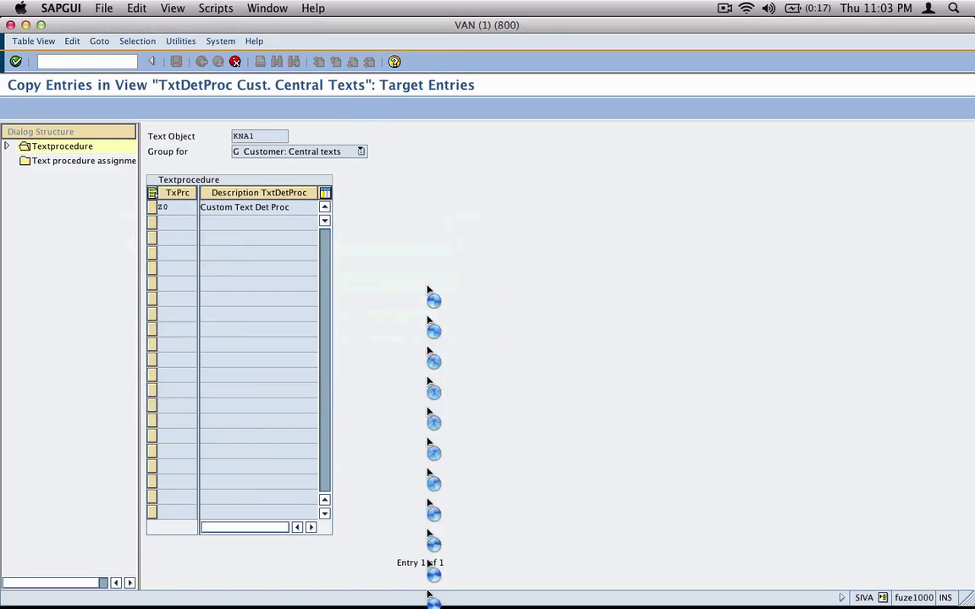
left_click(73, 338)
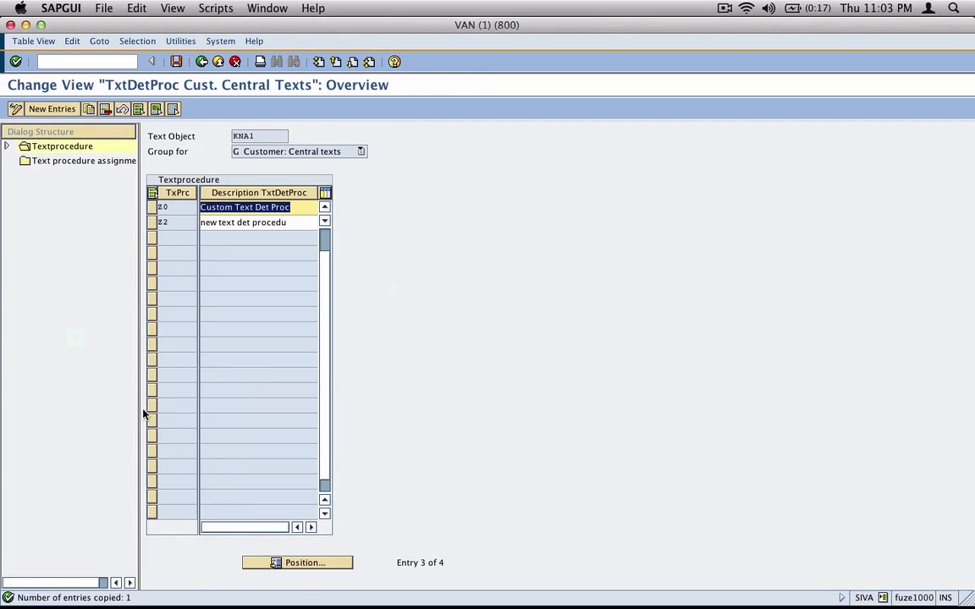
Open the Text IDs in Textprocedure for Z0 and check the last sequence number is 100
left_click(152, 207)
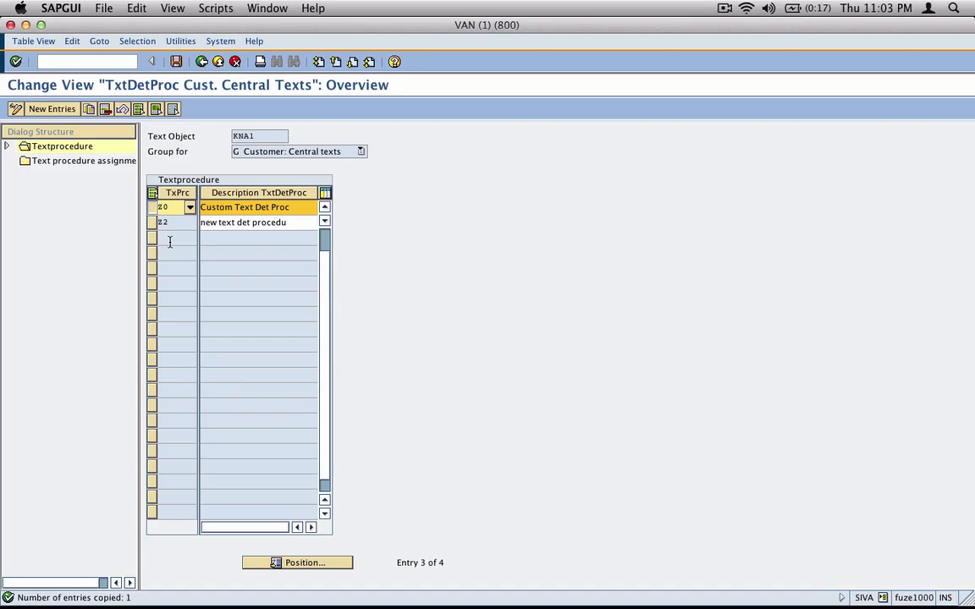
left_click(7, 147)
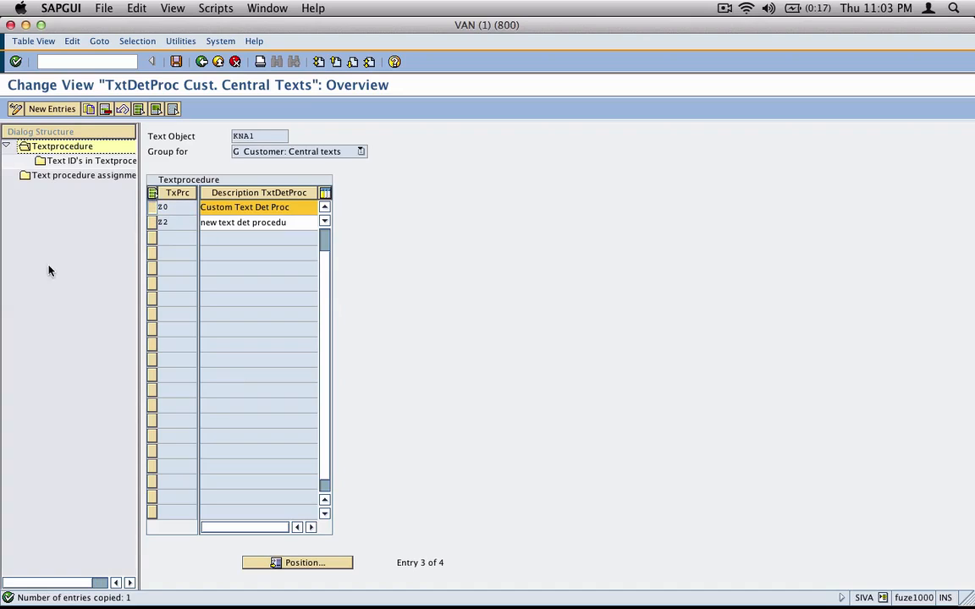
double_click(93, 163)
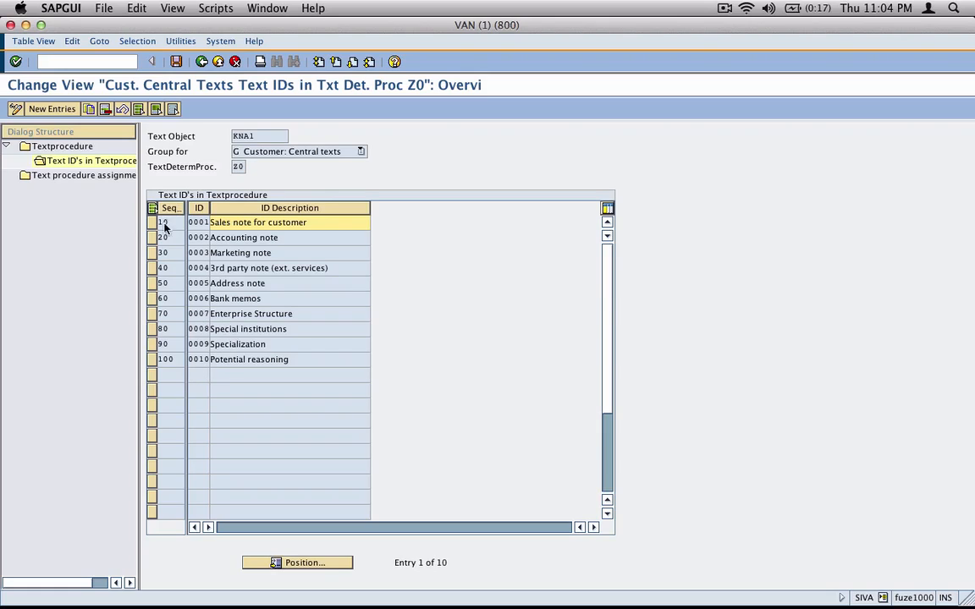
left_click(52, 109)
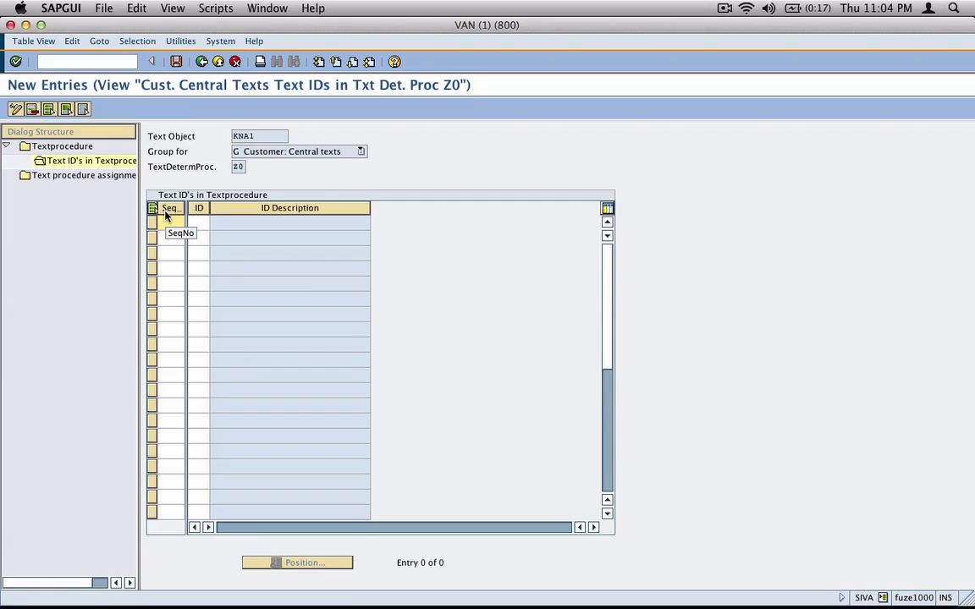
left_click(202, 62)
left_click_drag(178, 362, 166, 361)
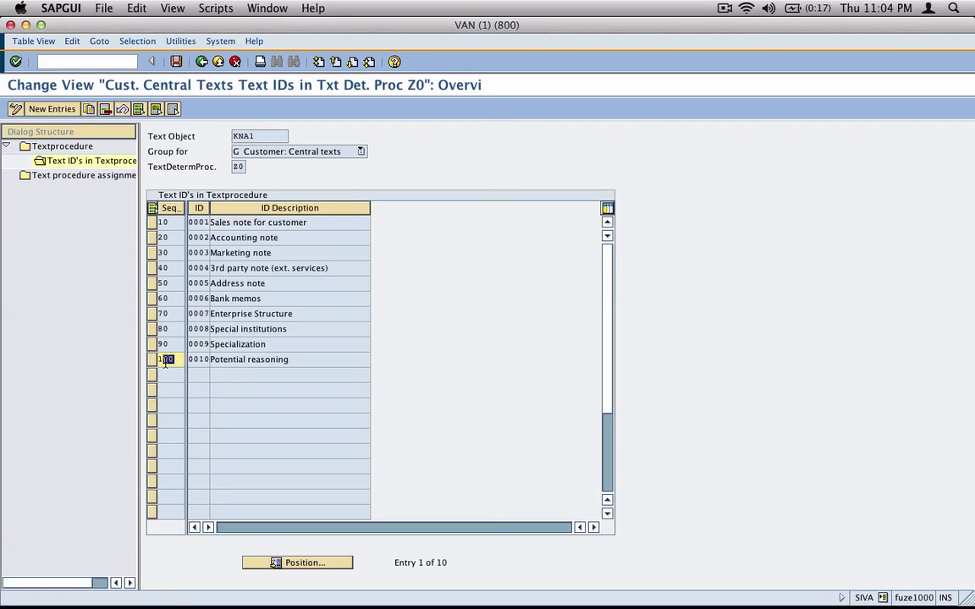
Add sequence 110 with Z000 and 120 with Z005 to Z0, and save under the request
left_click(52, 109)
type("1")
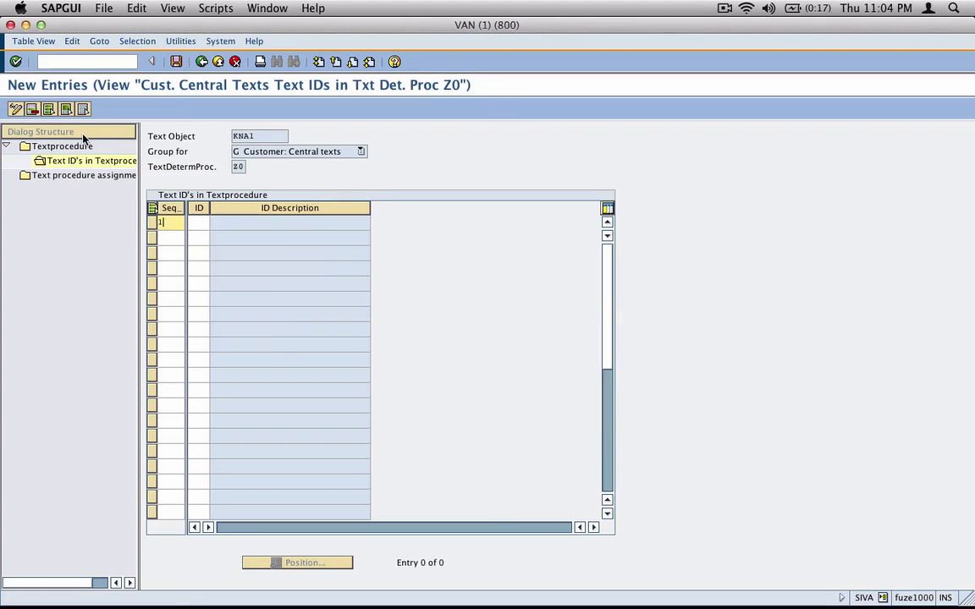
type("10")
key("Tab")
type("Z")
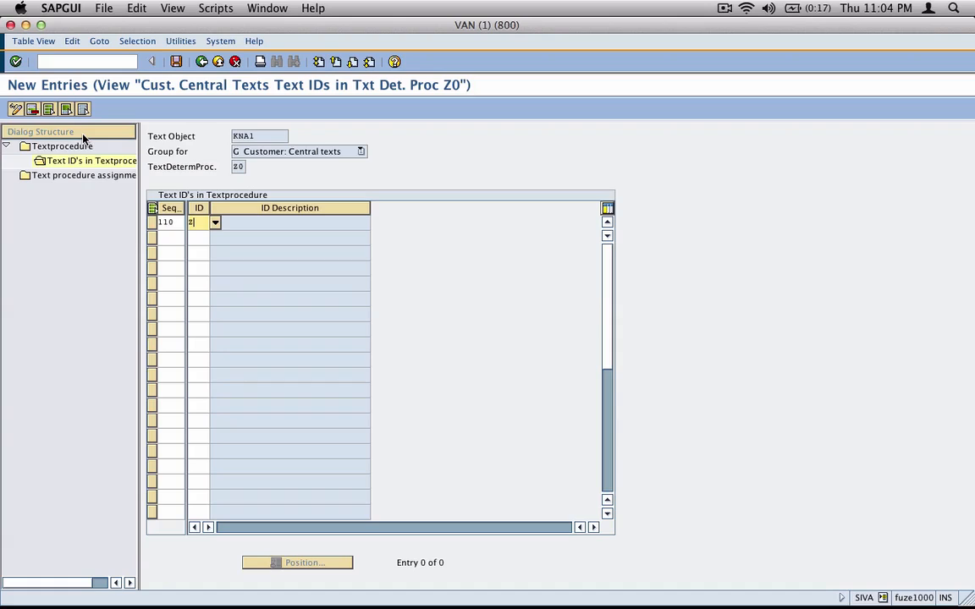
type("000")
key("Return")
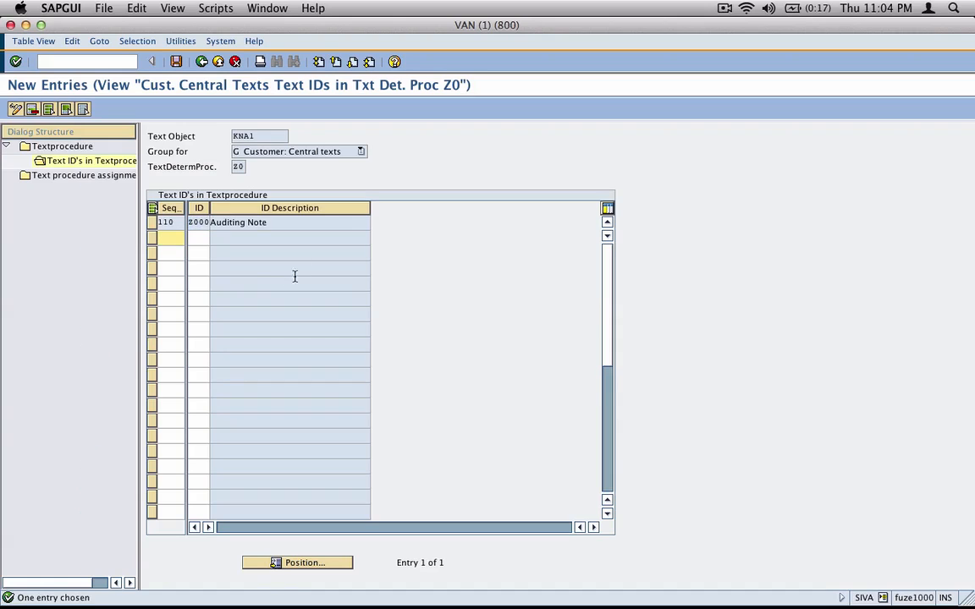
type("120")
key("Tab")
type("Z")
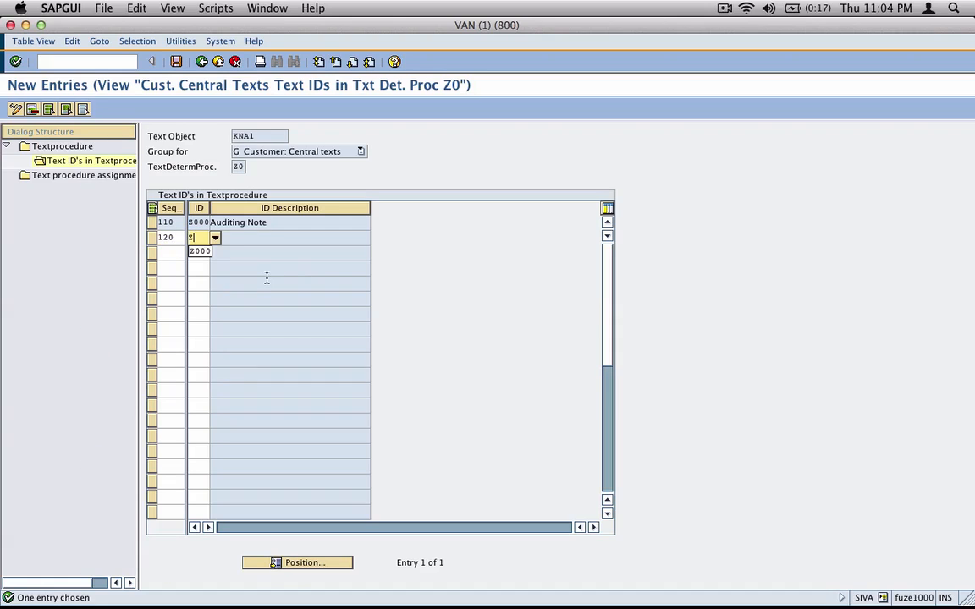
type("005")
key("Return")
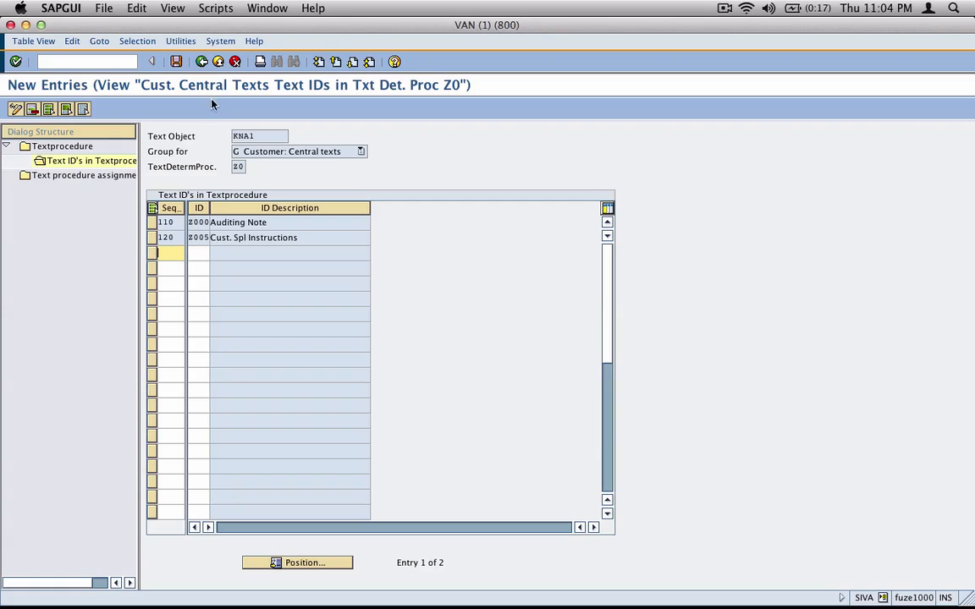
left_click(177, 62)
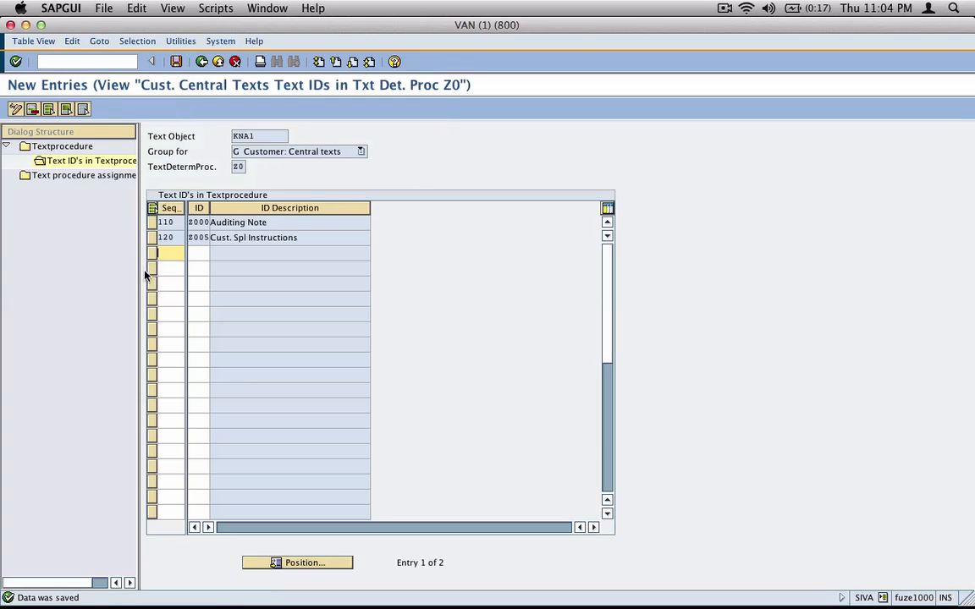
left_click(238, 166)
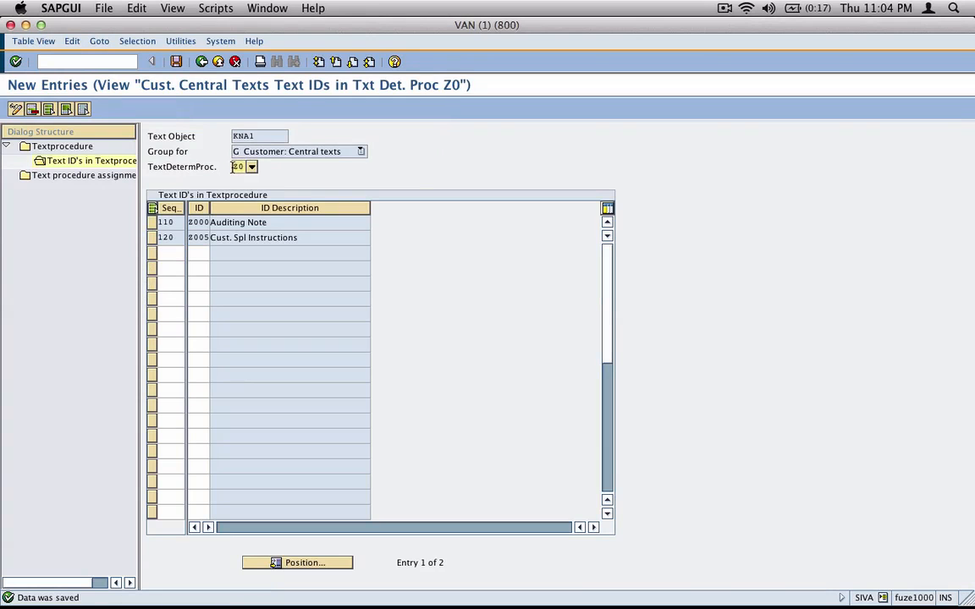
left_click(202, 63)
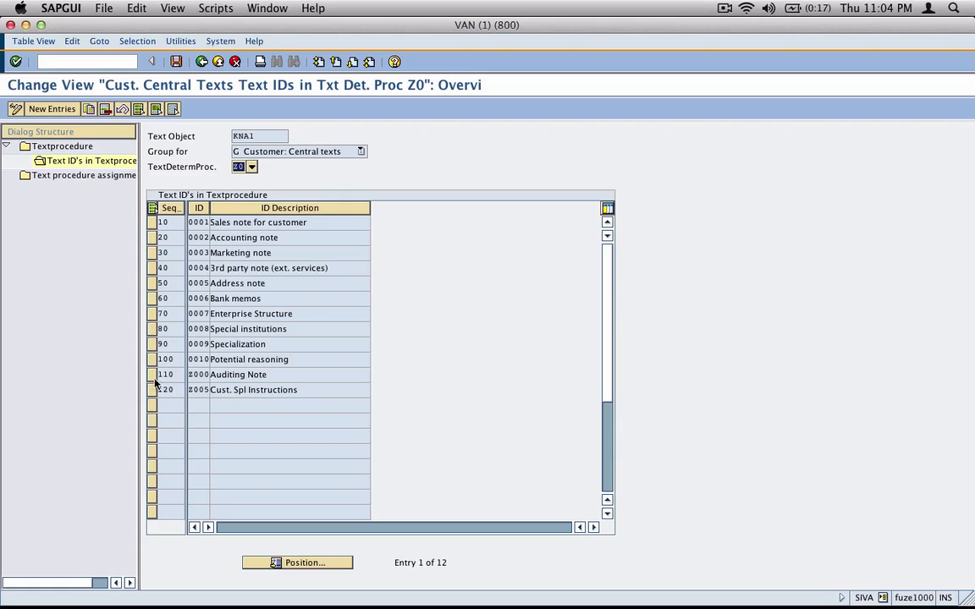
Open the text procedure assignment table and position it on the customer account group entries
left_click(201, 61)
double_click(81, 175)
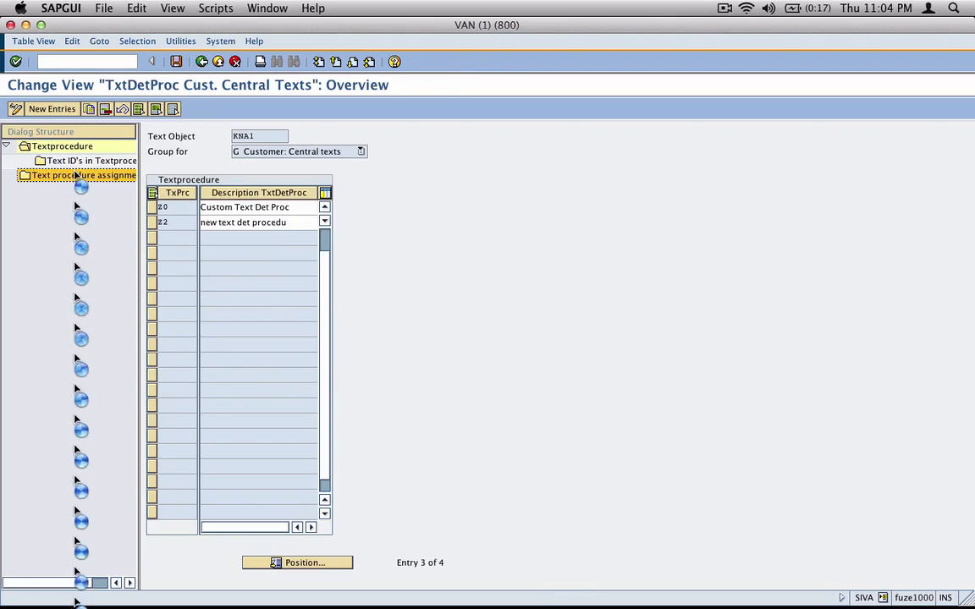
left_click(303, 562)
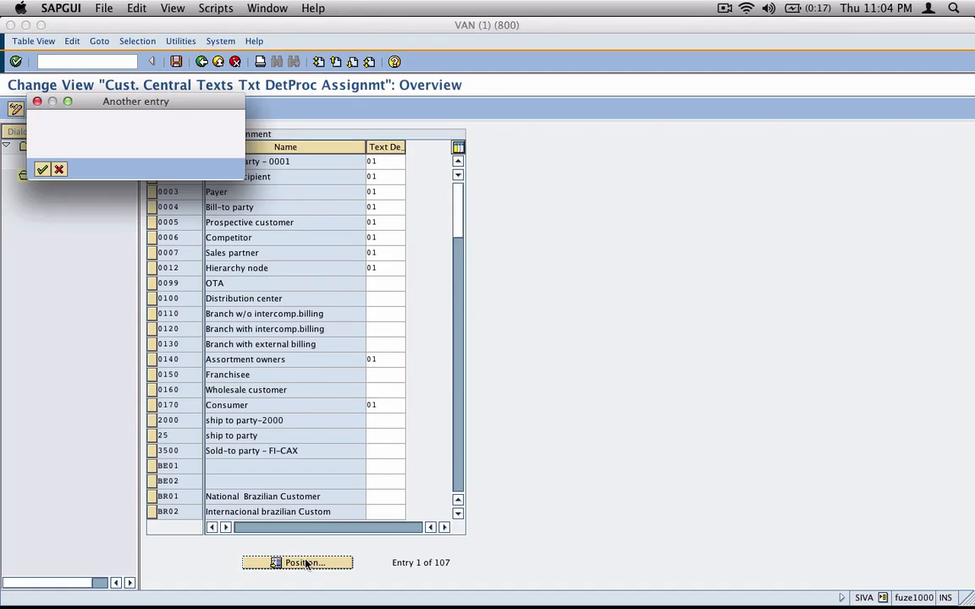
type("z")
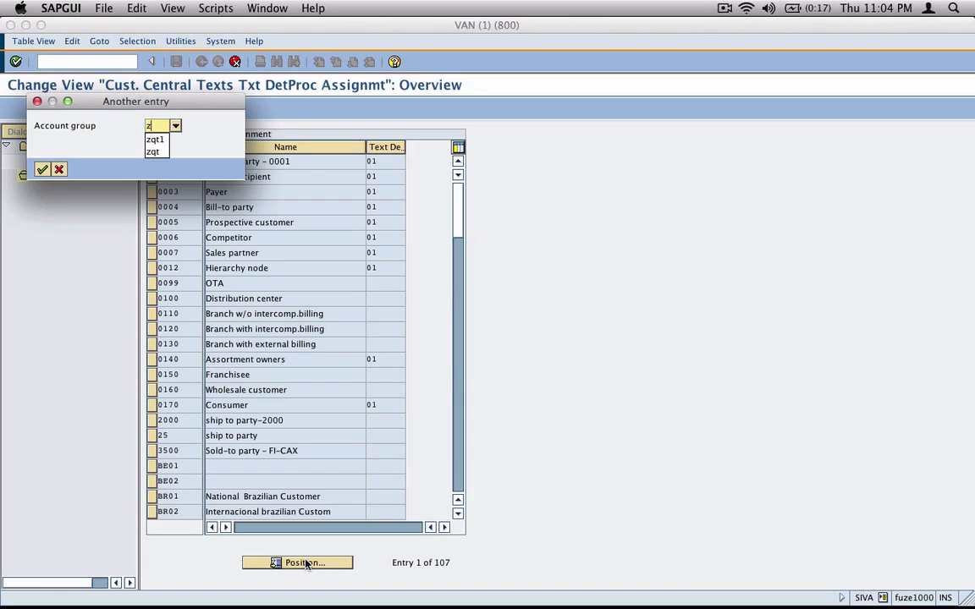
type("siv")
key("Return")
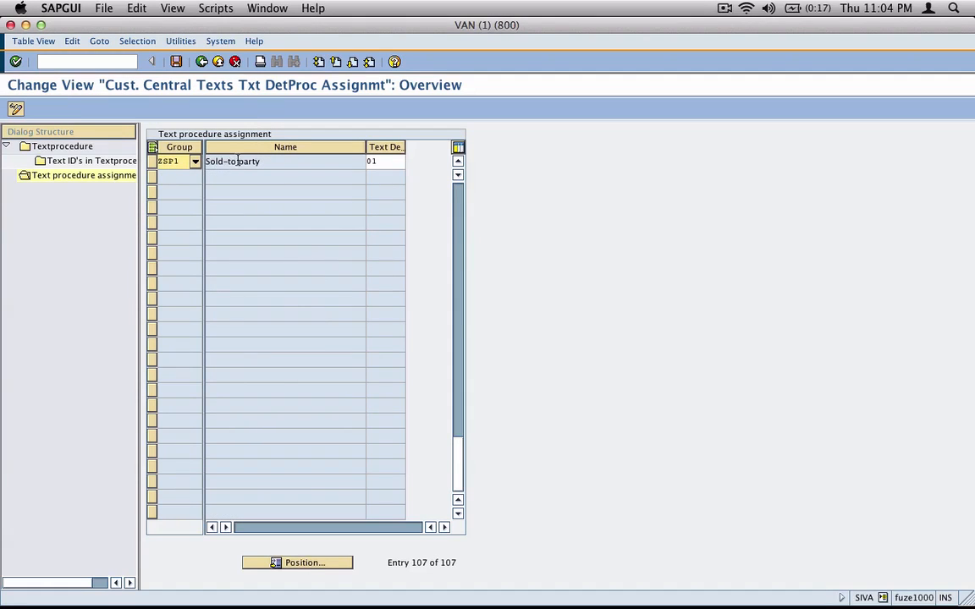
left_click(460, 353)
left_click_drag(455, 407, 468, 356)
left_click_drag(459, 391, 458, 369)
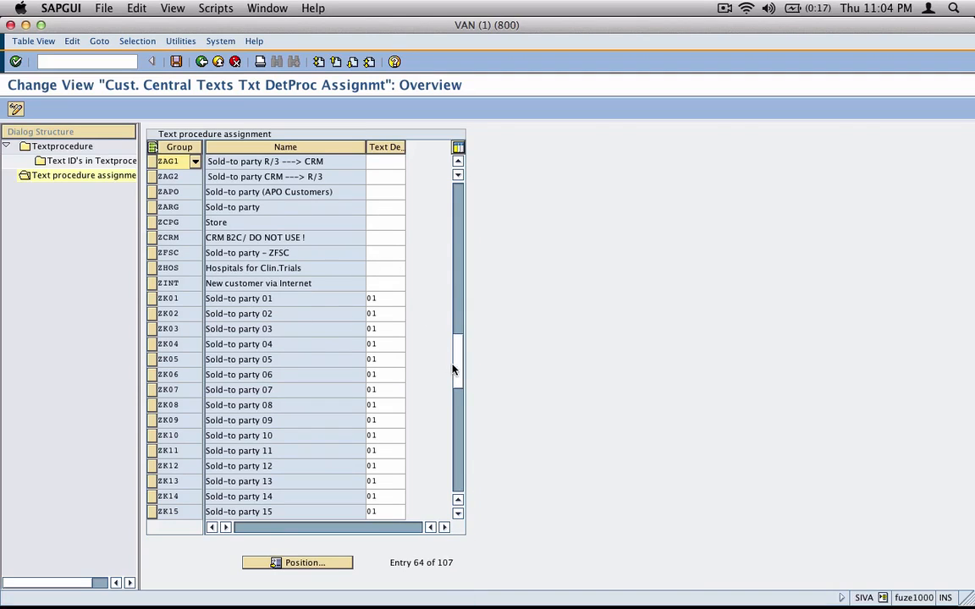
left_click_drag(454, 370, 464, 313)
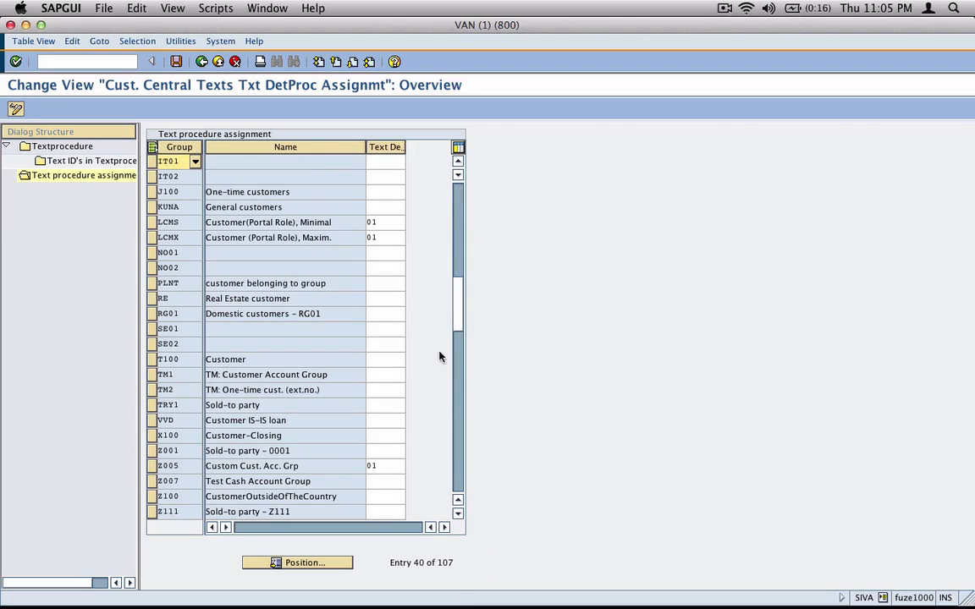
Set account group Z005's text determination procedure to Z0 and save
left_click(169, 451)
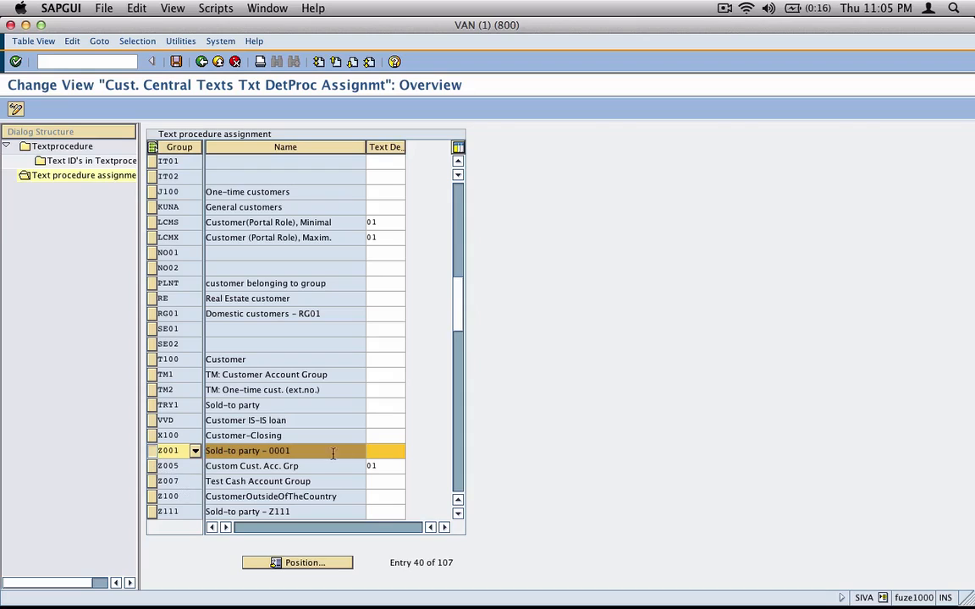
left_click(391, 465)
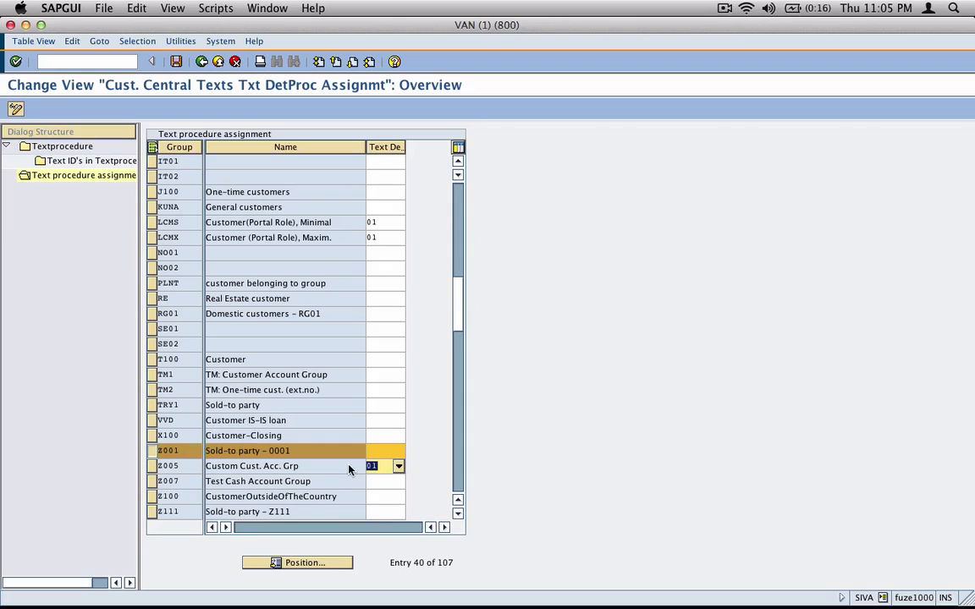
left_click(398, 466)
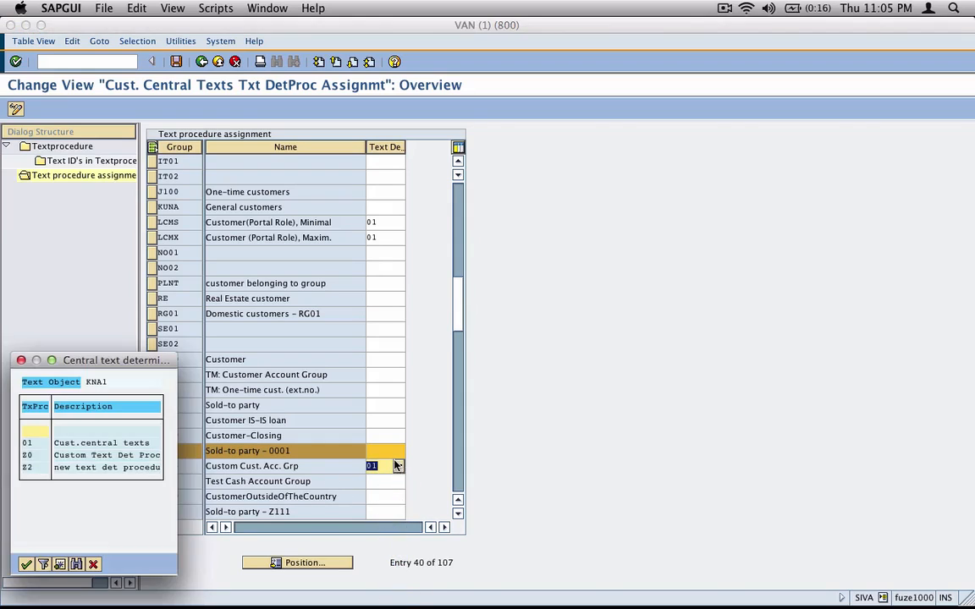
double_click(28, 468)
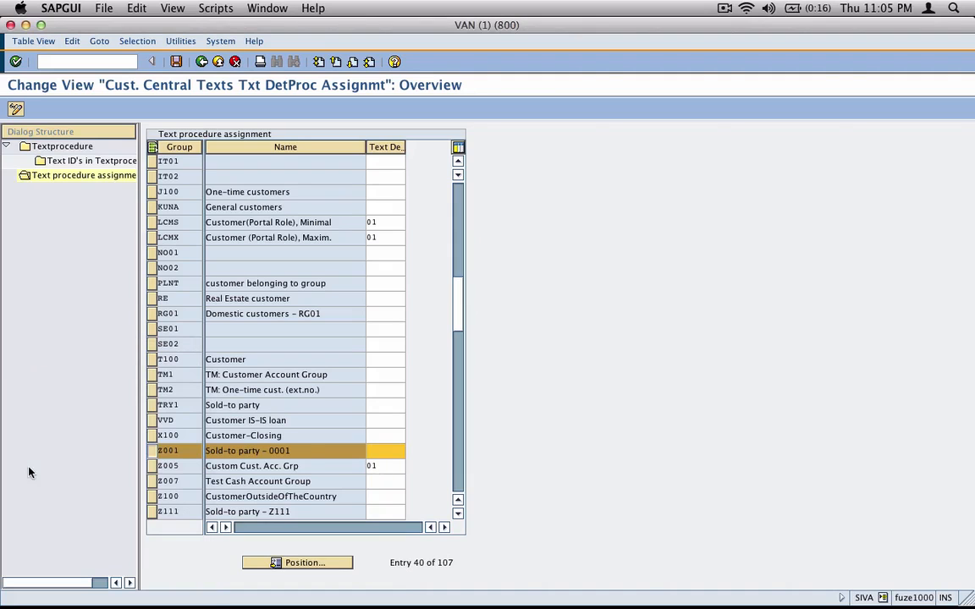
left_click(399, 468)
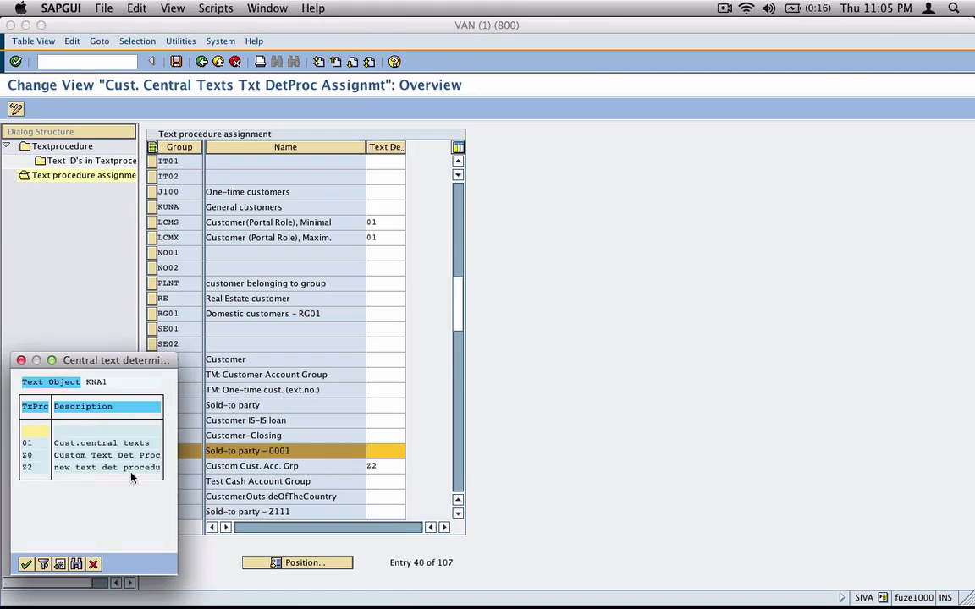
double_click(26, 456)
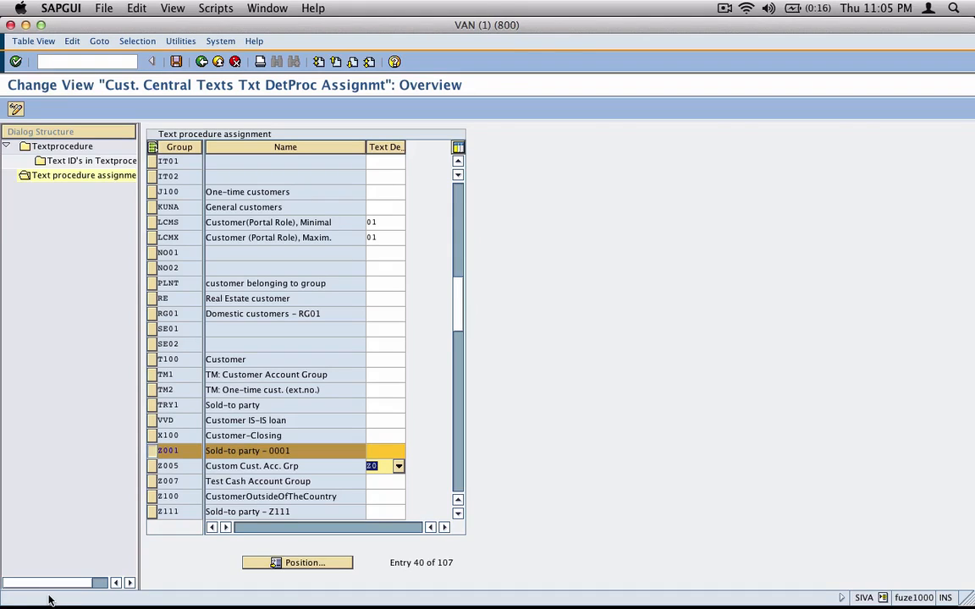
left_click(176, 61)
Check that the Z005 row now shows procedure Z0
left_click(170, 450)
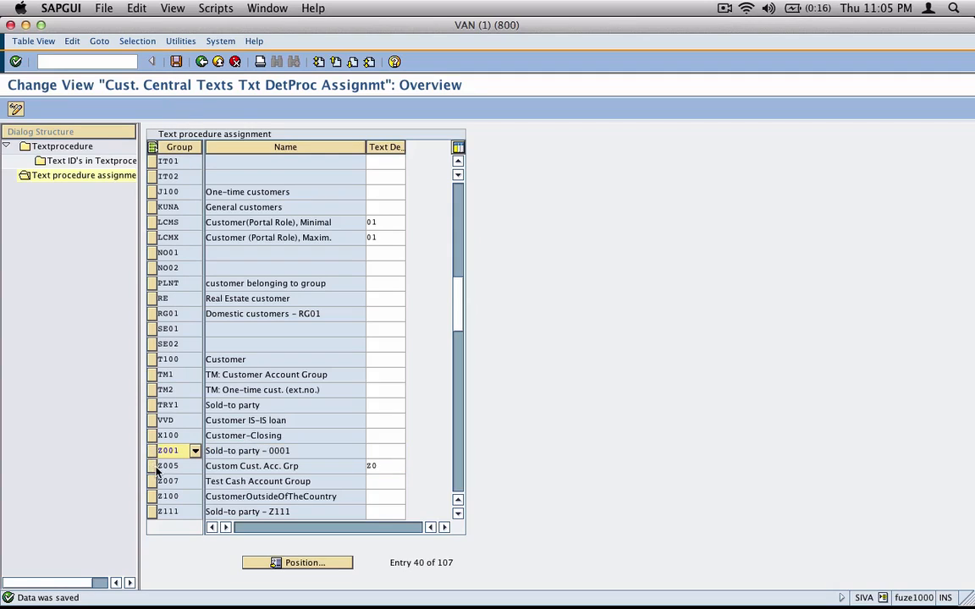
left_click(152, 467)
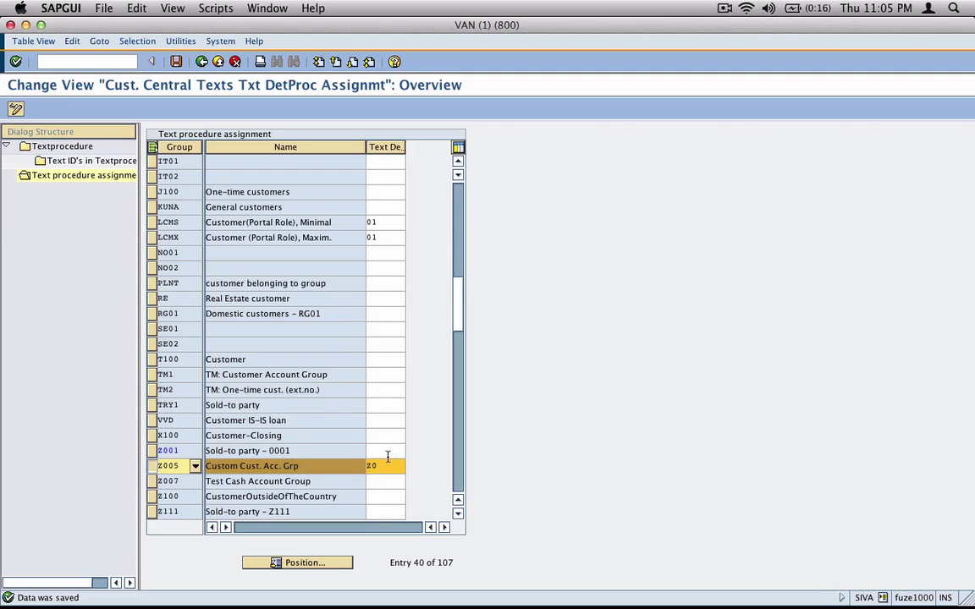
left_click_drag(374, 464, 359, 466)
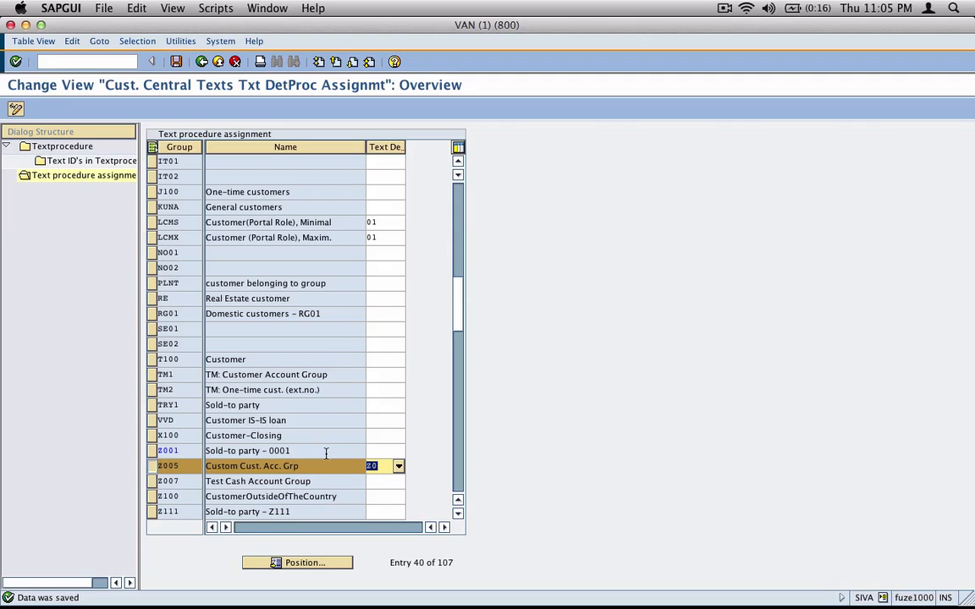
key("super+Tab")
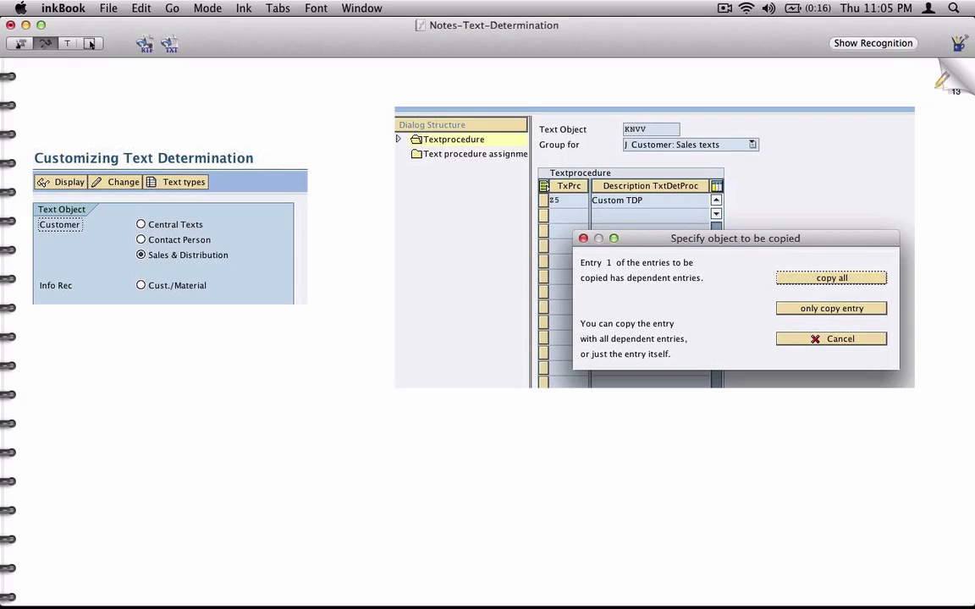
Insert a blank notebook page after the Assignment page
left_click(951, 87)
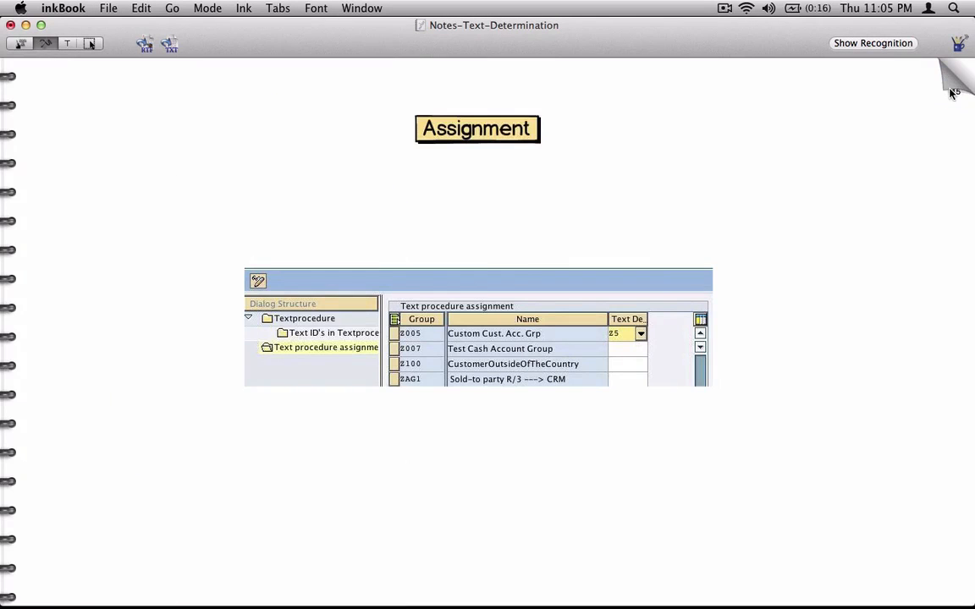
left_click(952, 90)
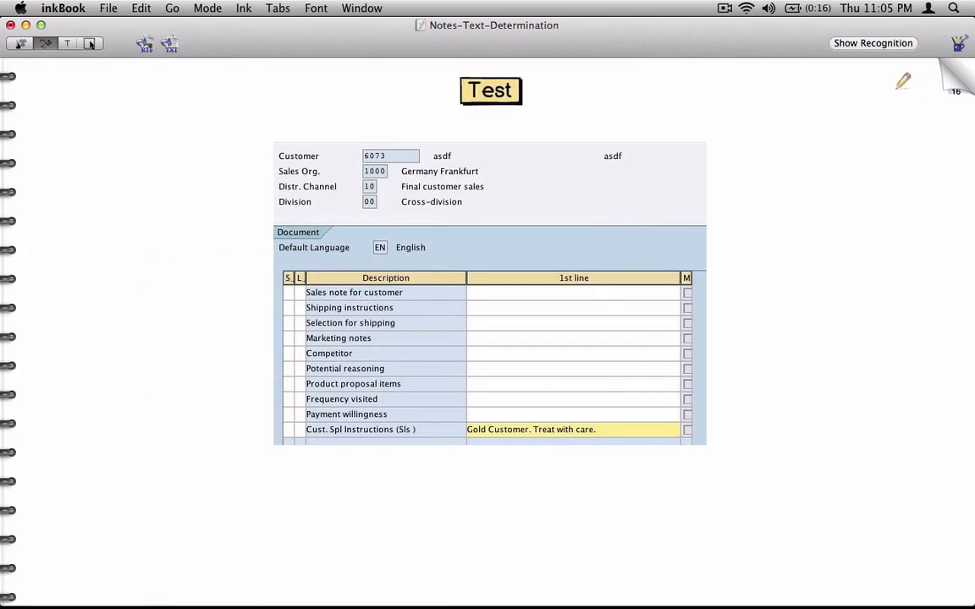
left_click(962, 69)
left_click(180, 8)
mouse_move(140, 8)
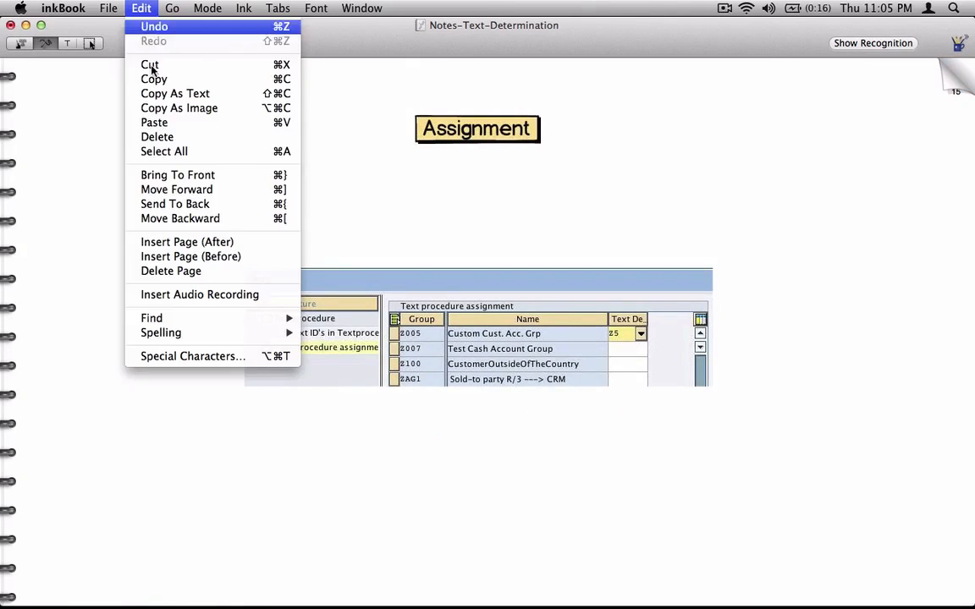
left_click(197, 244)
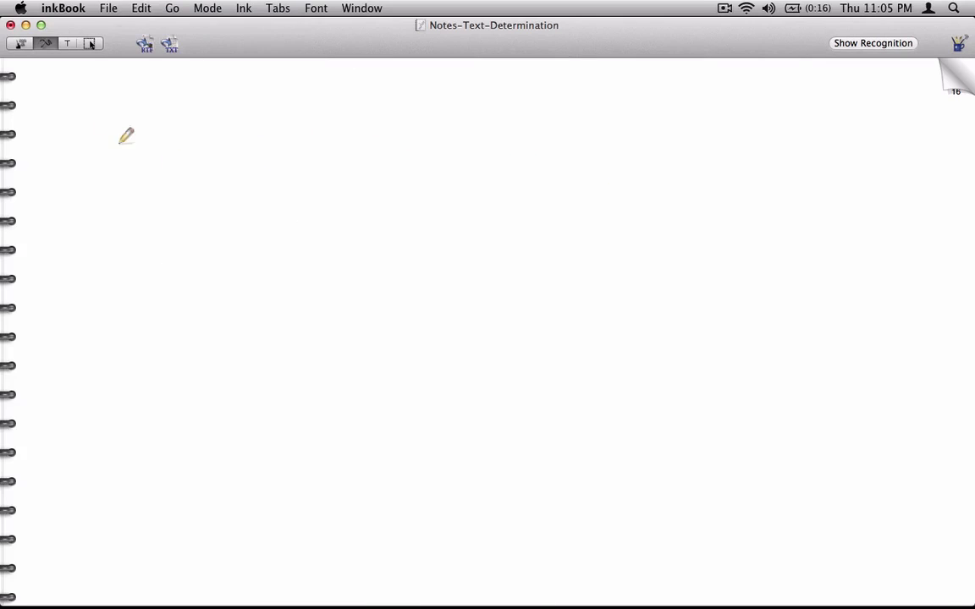
Handwrite an underlined 'Step No.1' heading with 'Create new Text Typ' beside it
mouse_move(56, 118)
left_mouse_down()
mouse_move(61, 106)
mouse_move(71, 115)
mouse_move(115, 108)
mouse_move(137, 121)
left_mouse_up()
left_click(129, 118)
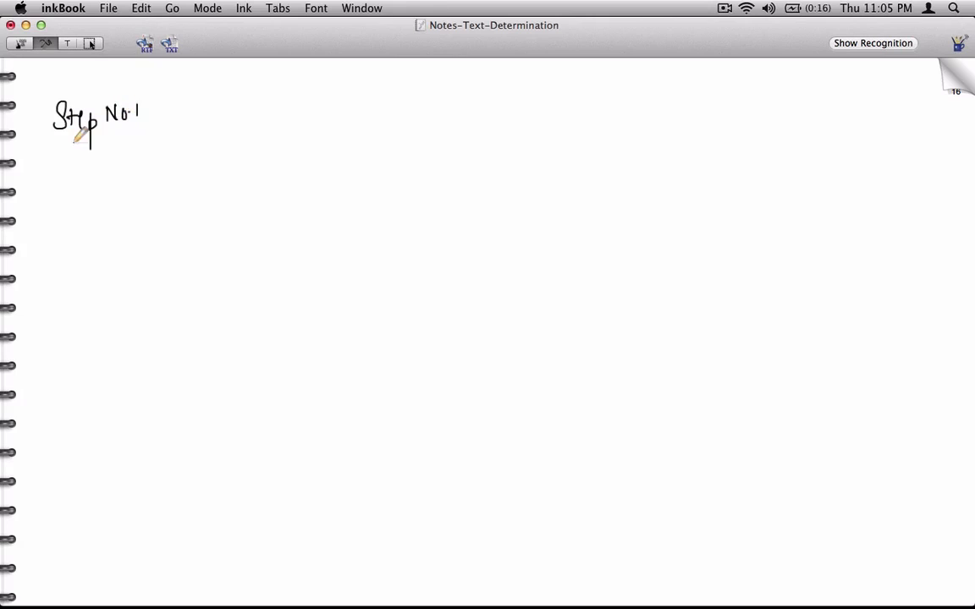
left_click_drag(40, 150, 158, 139)
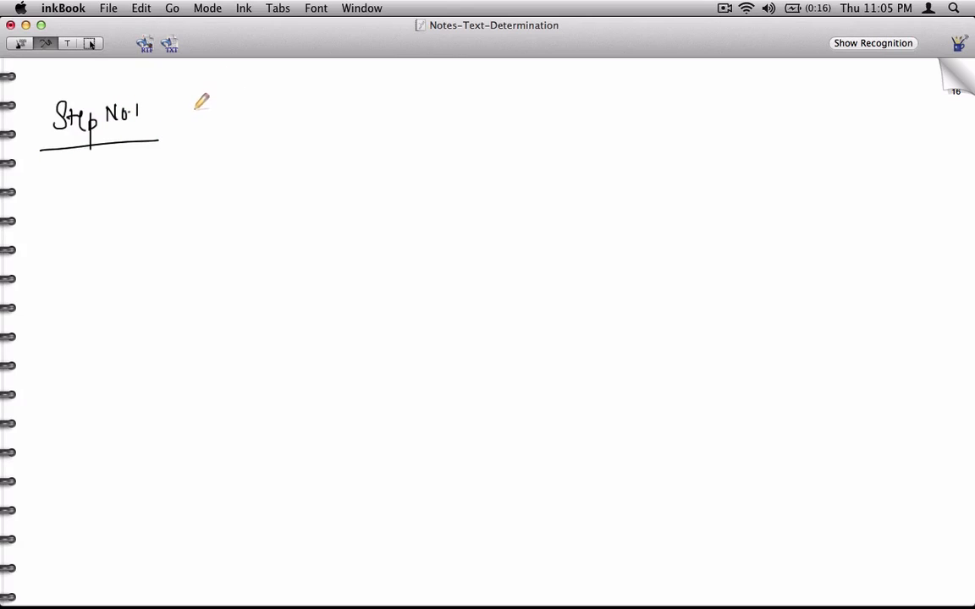
mouse_move(196, 105)
left_mouse_down()
mouse_move(210, 117)
mouse_move(297, 105)
left_mouse_up()
mouse_move(324, 100)
left_mouse_down()
mouse_move(417, 83)
mouse_move(451, 95)
left_mouse_up()
left_click(965, 77)
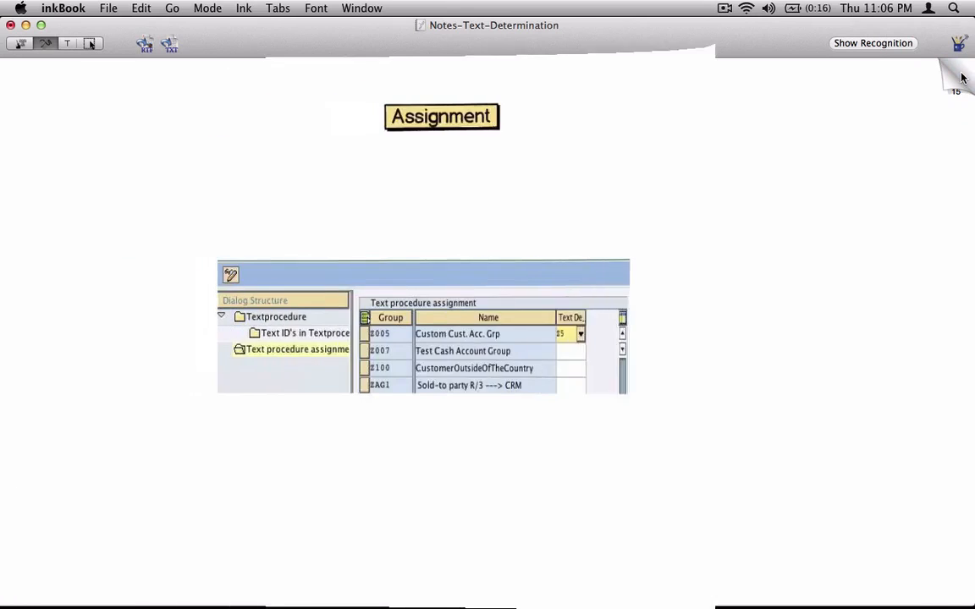
Turn back through the notebook to the Customizing Text Determination page
left_click(965, 77)
left_click(967, 76)
left_click(966, 76)
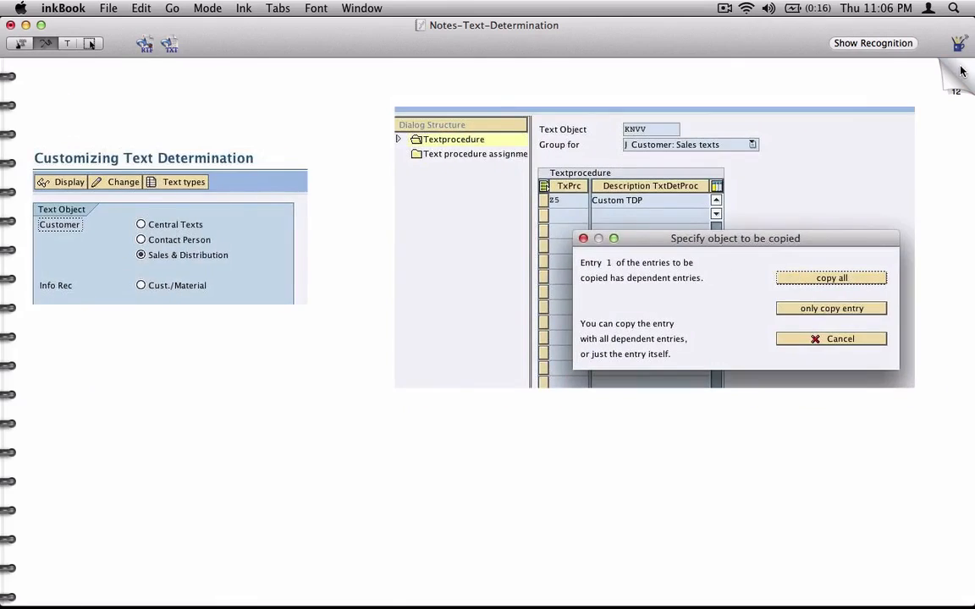
left_click(964, 75)
left_click(964, 74)
left_click(964, 74)
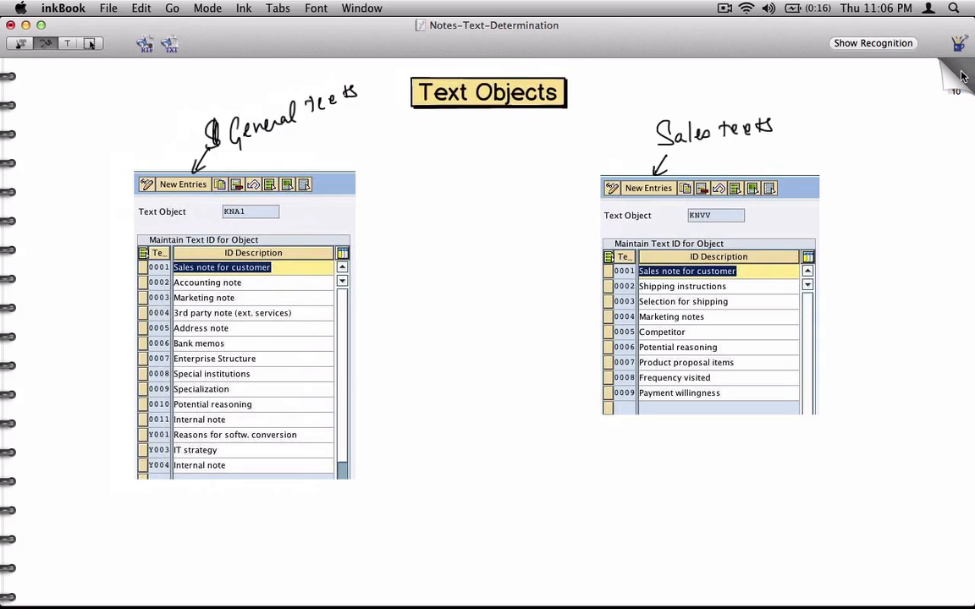
left_click(962, 76)
left_click(950, 68)
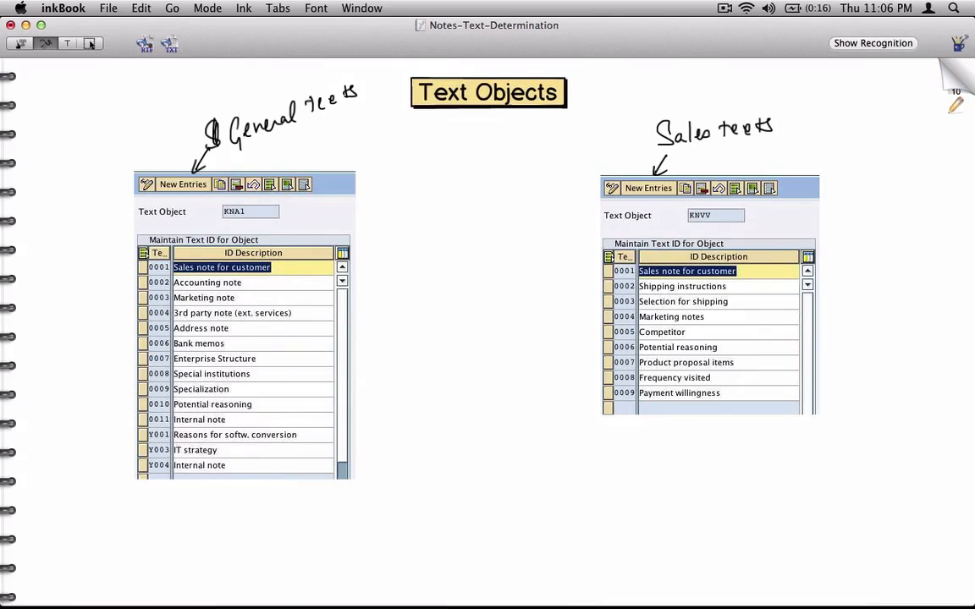
left_click(952, 84)
left_click(954, 91)
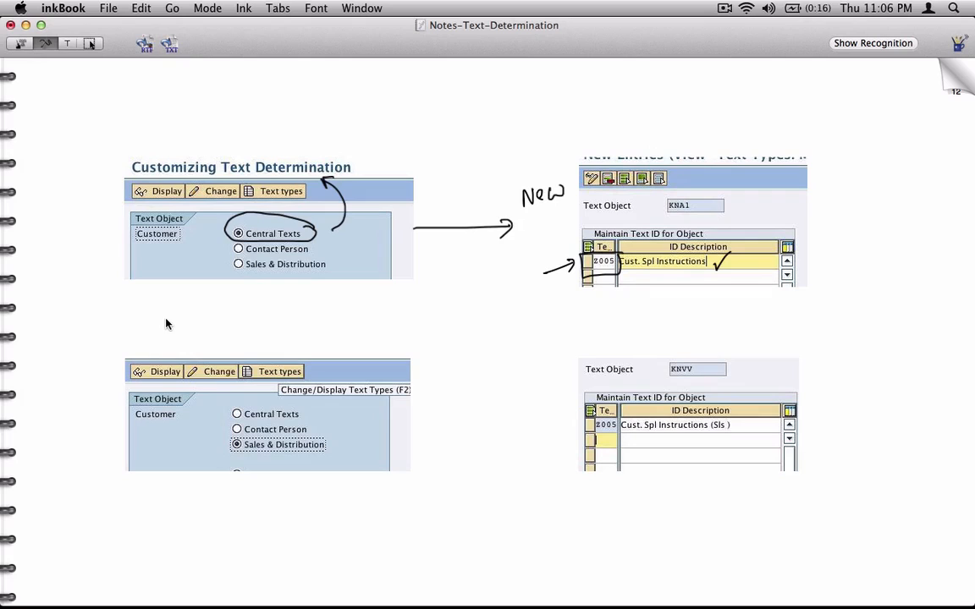
Handwrite the underlined heading 'Step No.1 → Create new Text Type' at the top
left_click_drag(96, 119, 82, 147)
mouse_move(103, 120)
left_mouse_down()
mouse_move(105, 133)
mouse_move(127, 108)
mouse_move(169, 101)
mouse_move(169, 123)
left_mouse_up()
mouse_move(70, 172)
left_mouse_down()
mouse_move(195, 127)
mouse_move(239, 97)
mouse_move(450, 87)
mouse_move(489, 74)
mouse_move(518, 90)
mouse_move(553, 89)
left_mouse_up()
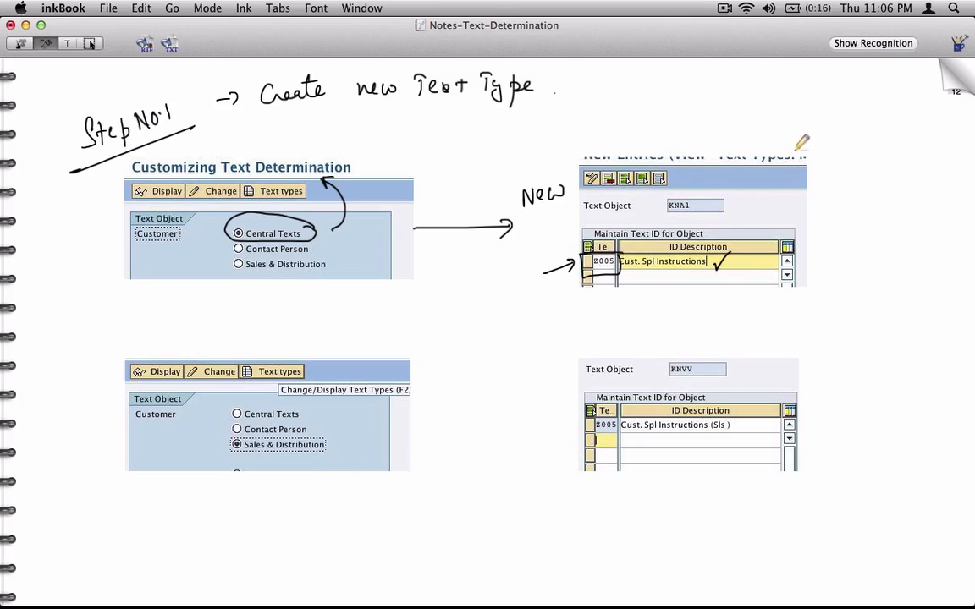
left_click_drag(948, 75, 317, 116)
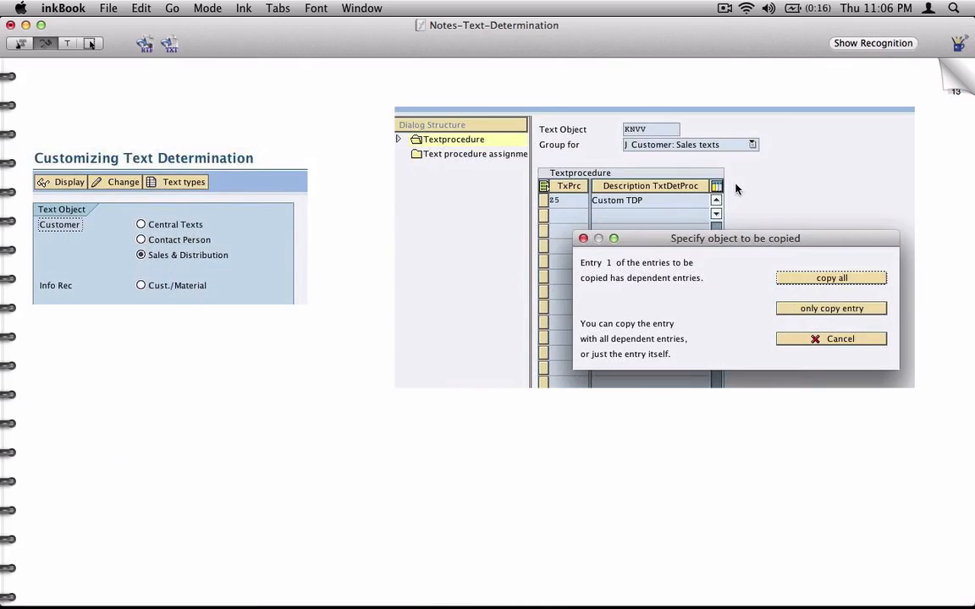
Handwrite an underlined 'Step No 2' heading and mark Sales & Distribution and the Change button
mouse_move(48, 99)
left_mouse_down()
mouse_move(82, 109)
mouse_move(90, 80)
mouse_move(99, 93)
mouse_move(132, 81)
left_mouse_up()
left_click_drag(33, 140, 167, 82)
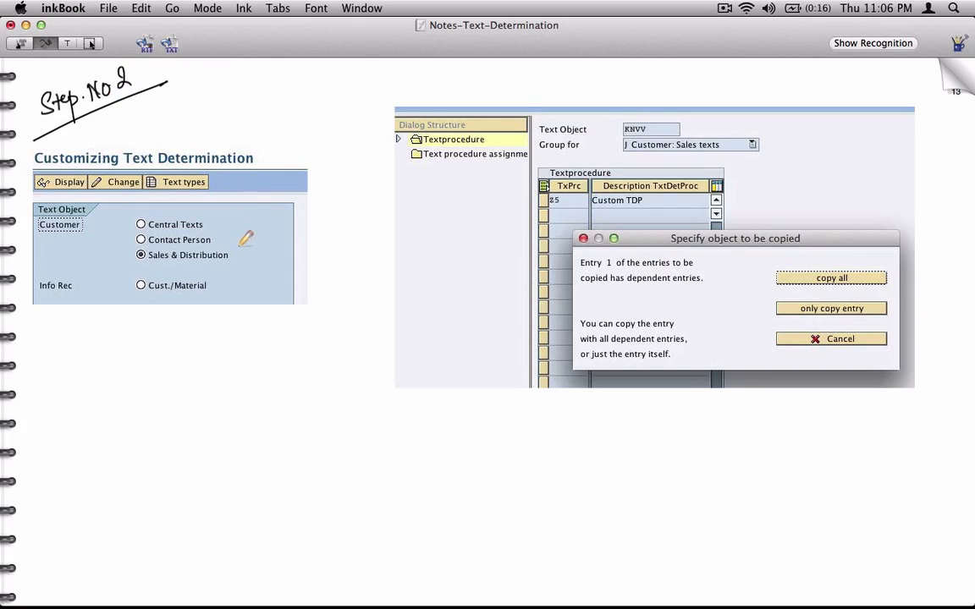
left_click_drag(235, 253, 254, 246)
left_click_drag(127, 163, 145, 133)
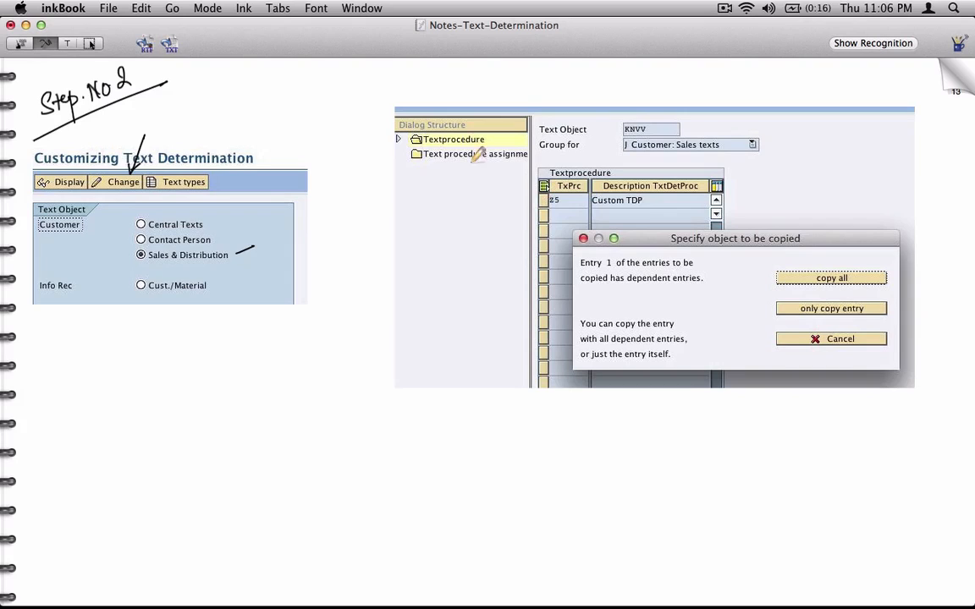
Write 'Copy to create your own T.D.P' beside the heading and circle the copy all choice
left_click_drag(188, 83, 253, 84)
mouse_move(259, 73)
left_mouse_down()
mouse_move(257, 105)
mouse_move(301, 72)
mouse_move(347, 74)
mouse_move(352, 62)
mouse_move(411, 109)
left_mouse_up()
mouse_move(403, 71)
left_mouse_down()
mouse_move(496, 80)
mouse_move(606, 67)
mouse_move(592, 81)
left_mouse_up()
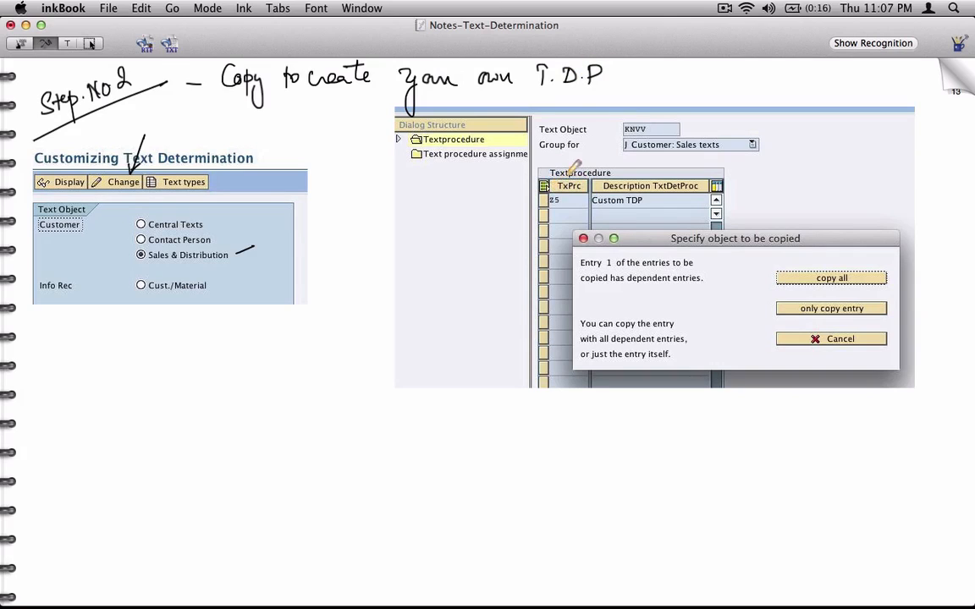
mouse_move(892, 269)
left_mouse_down()
mouse_move(770, 265)
mouse_move(816, 293)
mouse_move(880, 273)
mouse_move(885, 258)
left_mouse_up()
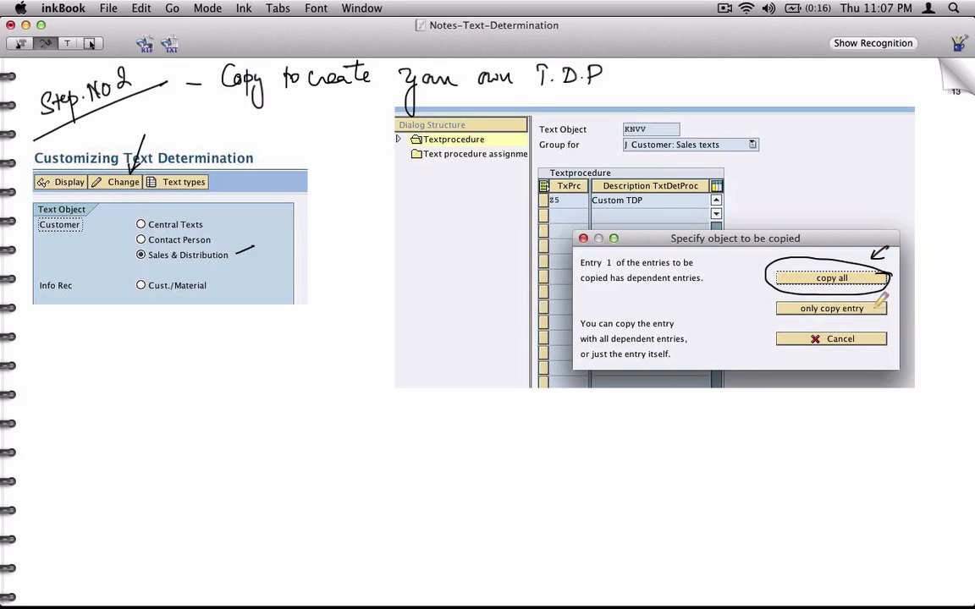
left_click(955, 81)
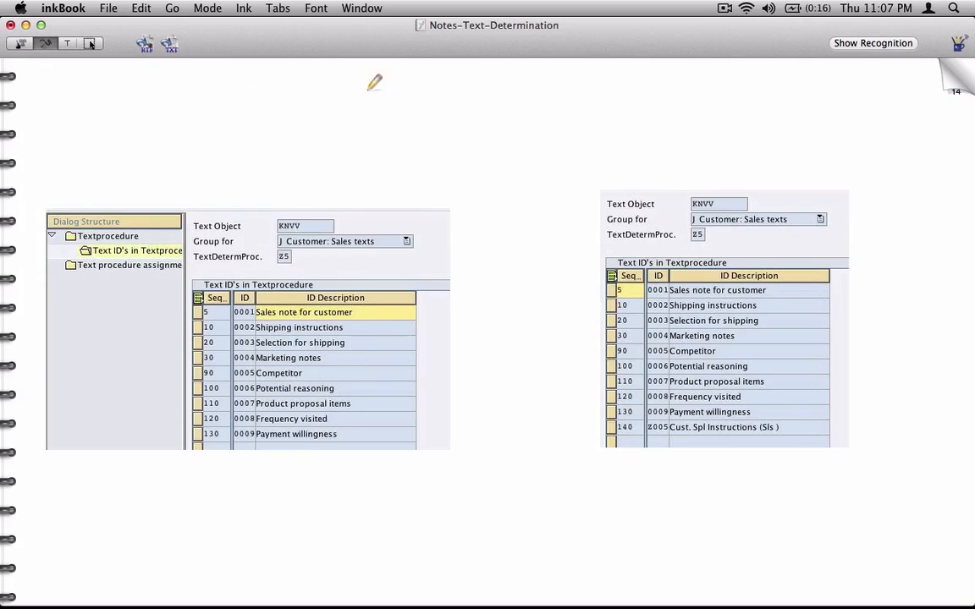
Handwrite an underlined 'Step No.3' heading and mark the Text IDs entry in the screenshot
mouse_move(95, 128)
left_mouse_down()
mouse_move(88, 151)
mouse_move(108, 151)
left_mouse_up()
left_click_drag(99, 138, 157, 112)
left_click_drag(161, 120, 179, 116)
left_click(174, 124)
left_click_drag(80, 177, 241, 105)
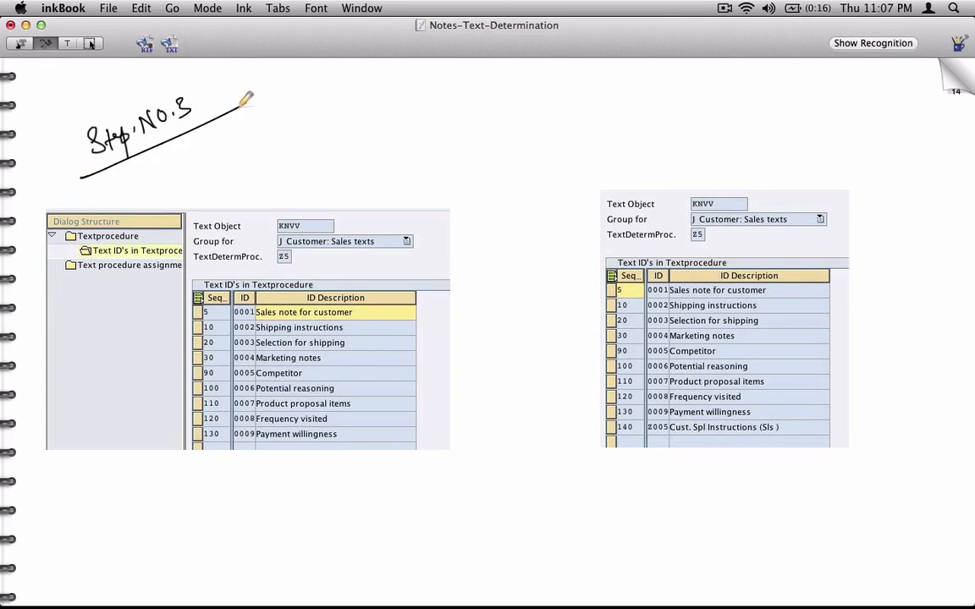
mouse_move(47, 258)
left_mouse_down()
mouse_move(81, 254)
mouse_move(73, 248)
left_mouse_up()
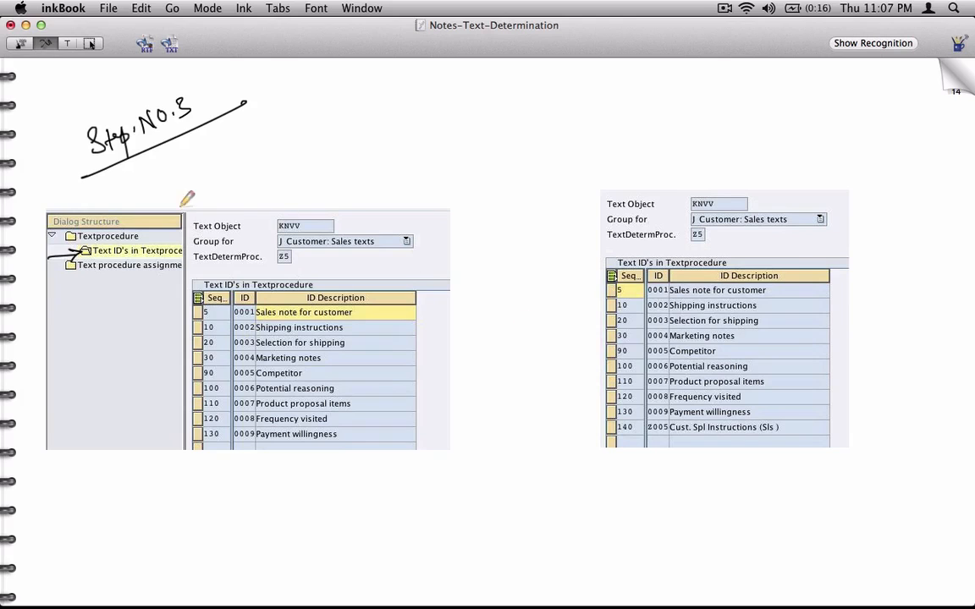
Write the note to click new and add your own text type beside the heading
left_click(955, 77)
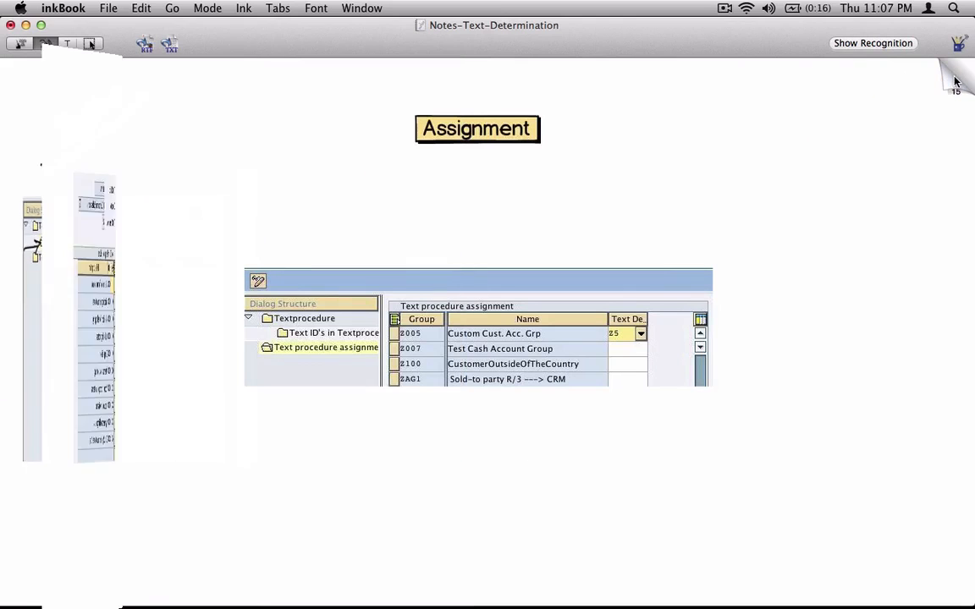
left_click(963, 72)
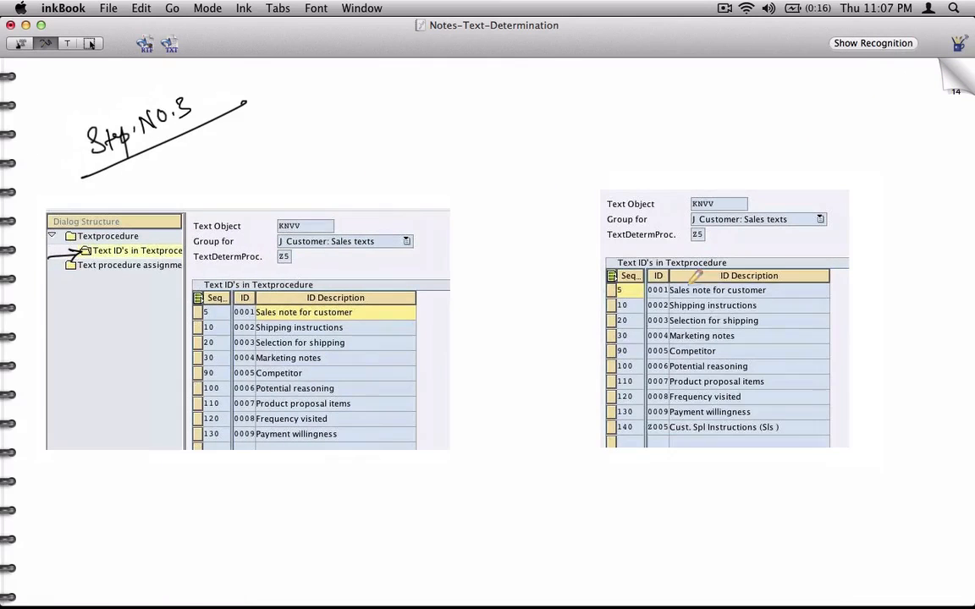
mouse_move(305, 119)
left_mouse_down()
mouse_move(354, 105)
mouse_move(383, 121)
mouse_move(394, 106)
mouse_move(612, 108)
mouse_move(644, 85)
mouse_move(700, 99)
mouse_move(708, 142)
mouse_move(734, 96)
mouse_move(799, 99)
left_mouse_up()
mouse_move(524, 167)
left_mouse_down()
mouse_move(526, 153)
mouse_move(628, 154)
left_mouse_up()
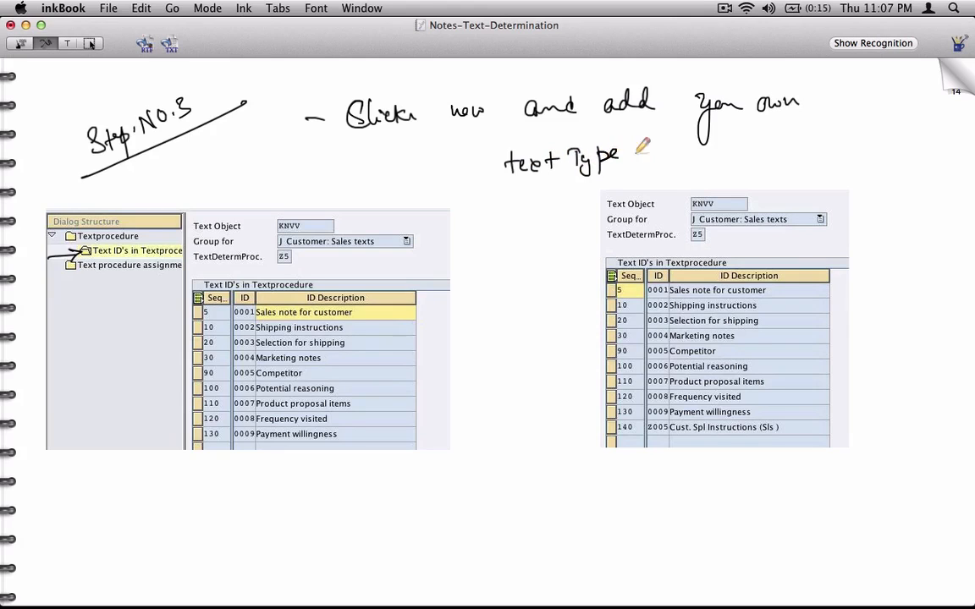
left_click(958, 82)
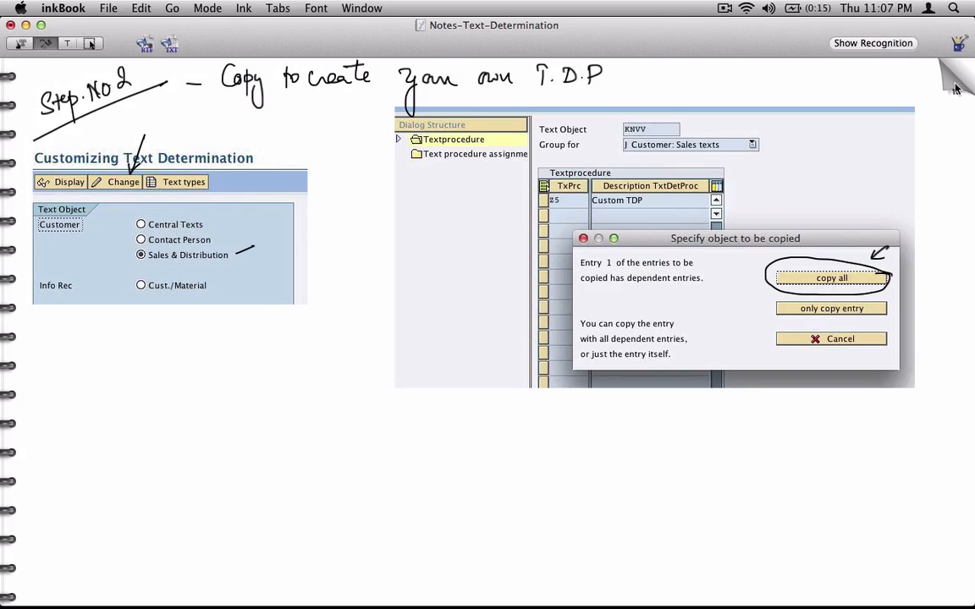
Strike out '(created in Step 1)' on the Step No 1 page and add it to the Step No 3 note
left_click(961, 82)
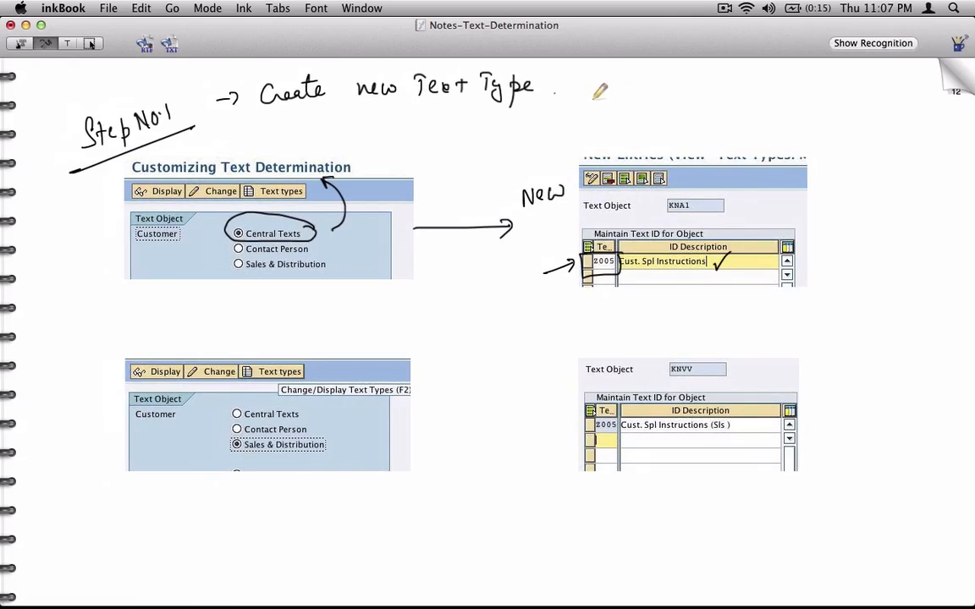
mouse_move(571, 75)
left_mouse_down()
mouse_move(564, 88)
mouse_move(776, 76)
mouse_move(791, 84)
mouse_move(787, 108)
left_mouse_up()
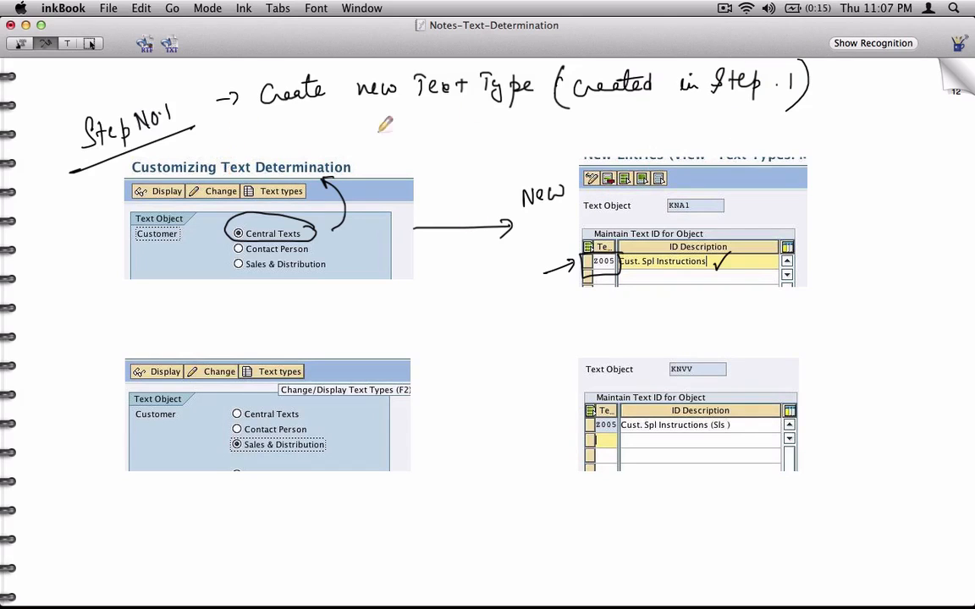
left_click_drag(556, 85, 706, 83)
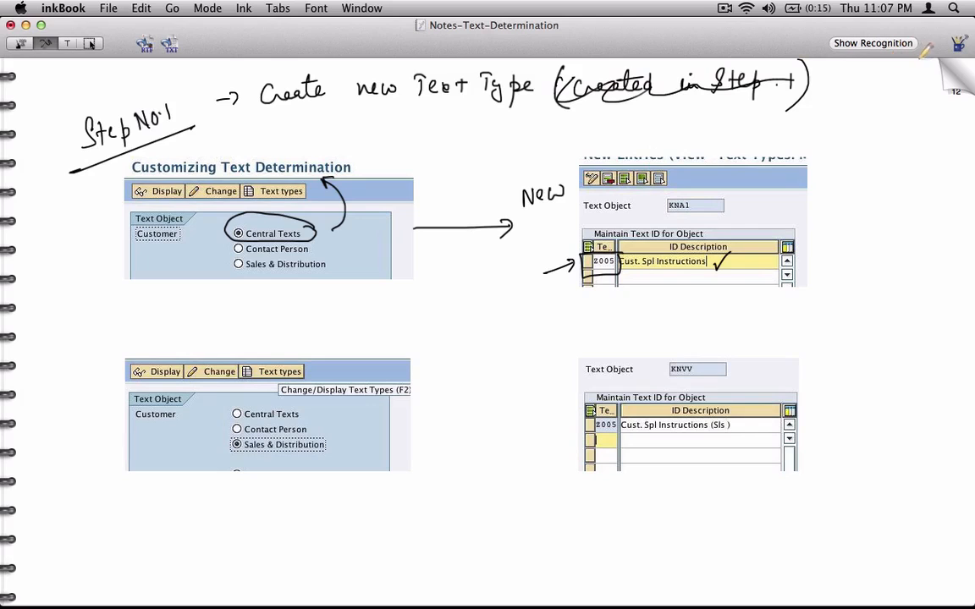
left_click(951, 85)
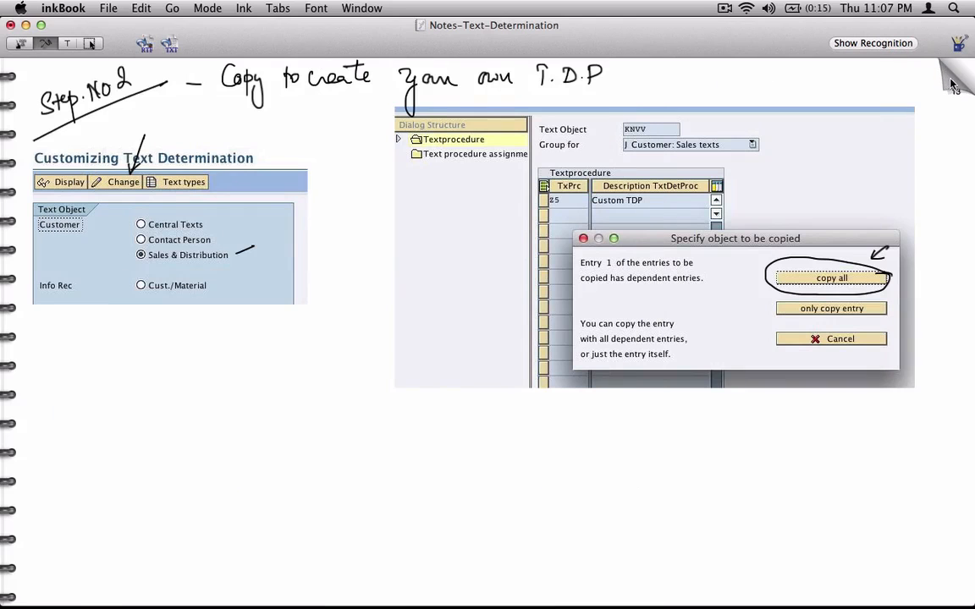
left_click(952, 84)
mouse_move(630, 160)
left_mouse_down()
mouse_move(746, 134)
mouse_move(930, 134)
mouse_move(892, 102)
mouse_move(880, 176)
left_mouse_up()
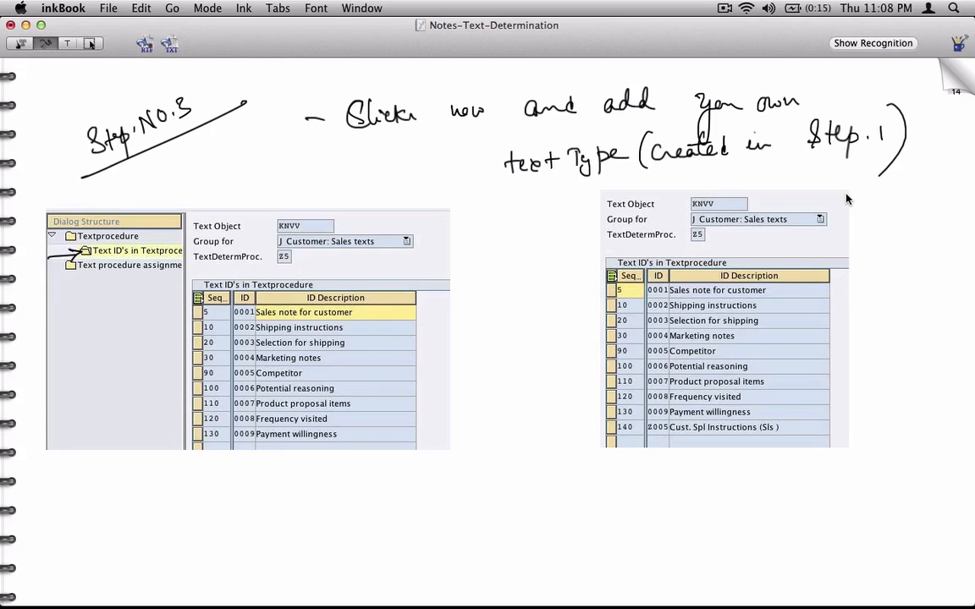
left_click(949, 81)
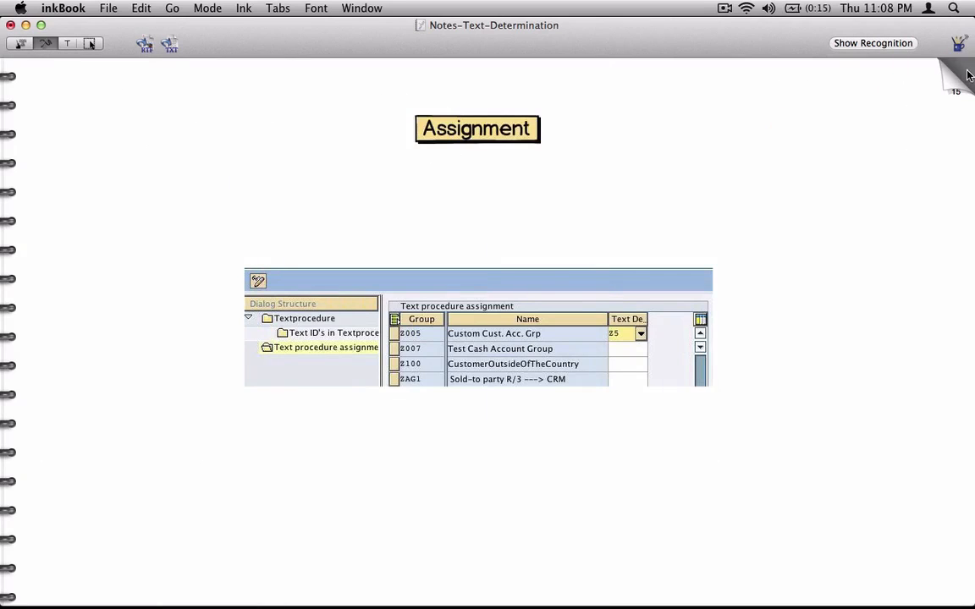
Handwrite 'Step No 4 – assign the T.D.P to your own C.A.G.' and draw an arrow at Z005
mouse_move(275, 144)
left_mouse_down()
mouse_move(330, 137)
mouse_move(343, 123)
mouse_move(370, 144)
left_mouse_up()
left_click_drag(242, 198, 405, 145)
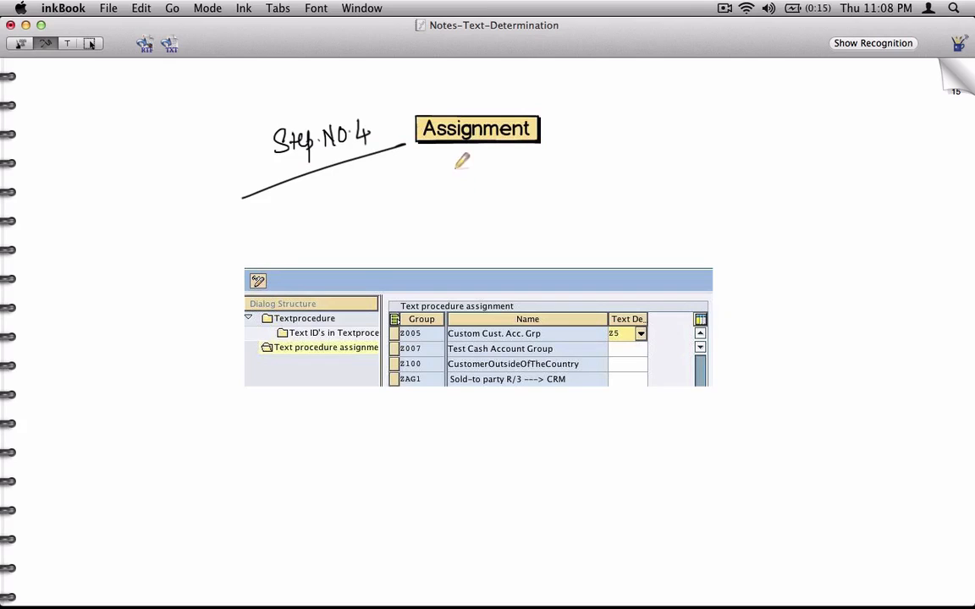
mouse_move(408, 193)
left_mouse_down()
mouse_move(427, 180)
mouse_move(465, 184)
mouse_move(505, 155)
mouse_move(618, 161)
left_mouse_up()
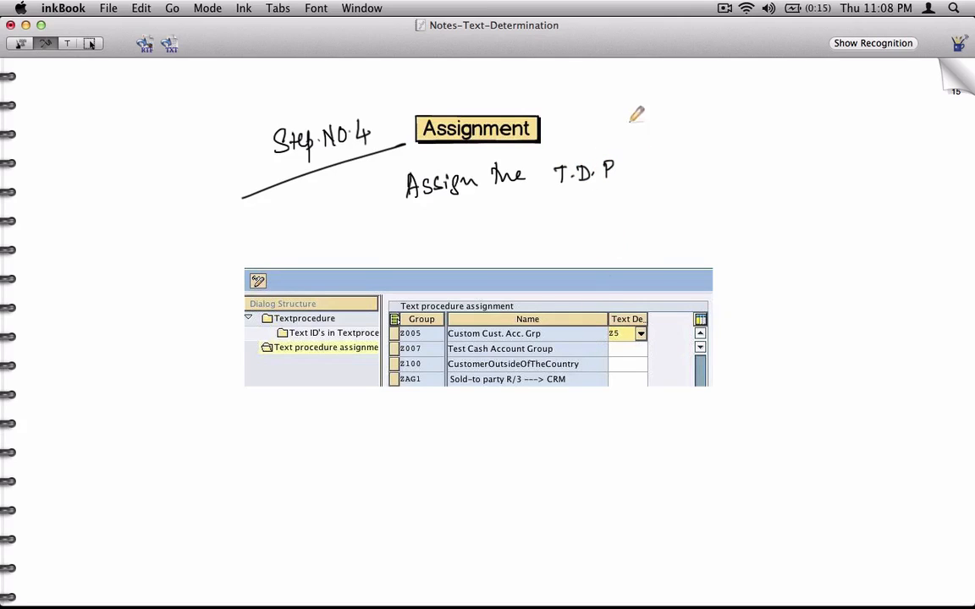
mouse_move(657, 142)
left_mouse_down()
mouse_move(682, 157)
mouse_move(873, 129)
left_mouse_up()
left_click_drag(427, 332, 451, 317)
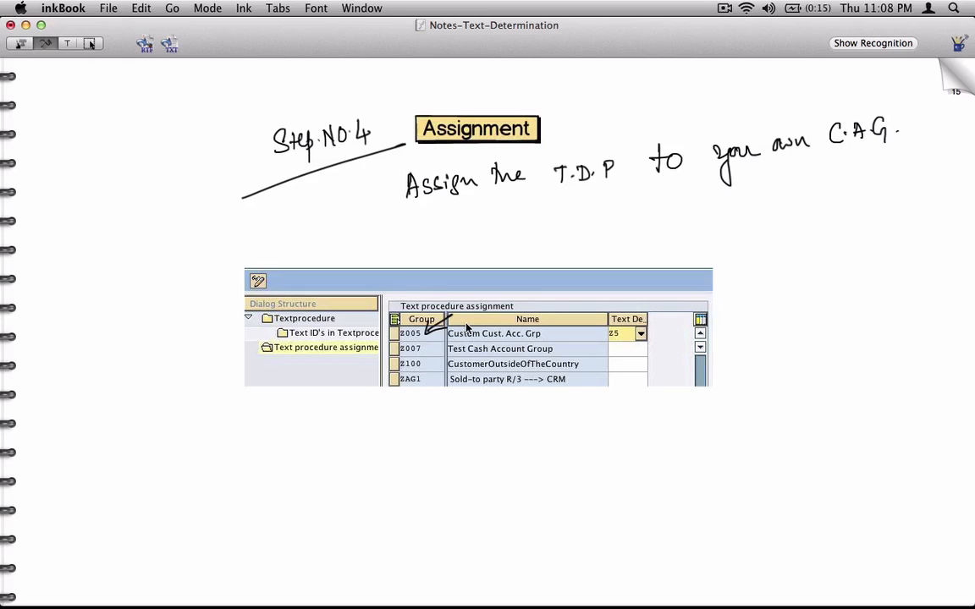
Review the Test page, then select the Z005 row back in SAP
left_click(952, 83)
left_click(951, 83)
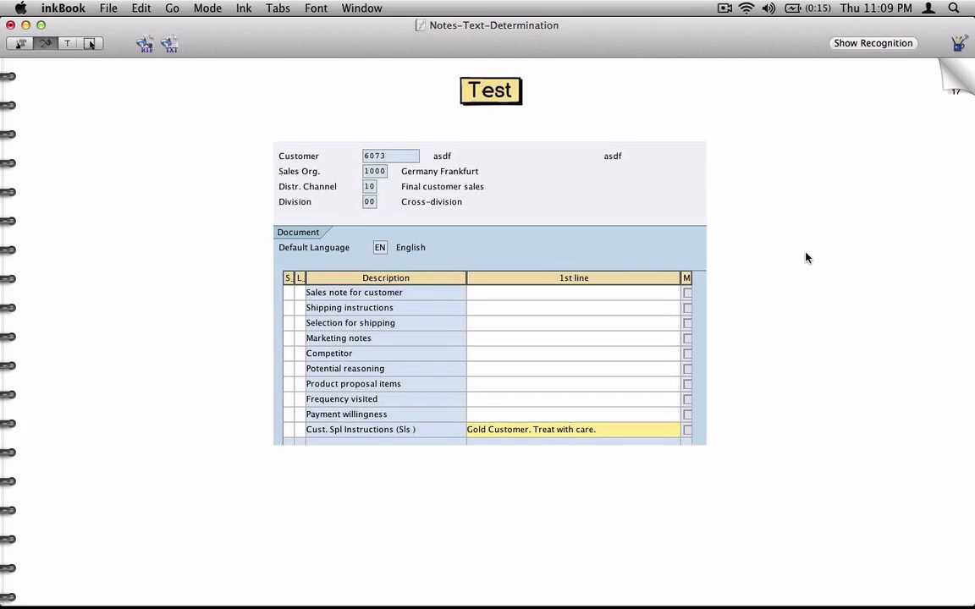
key("super+Tab")
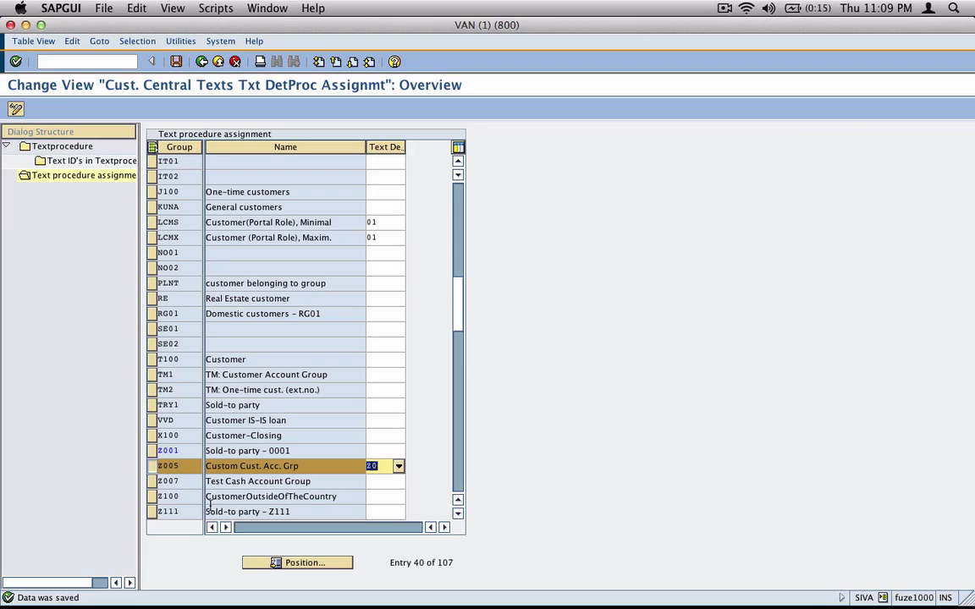
left_click(180, 468)
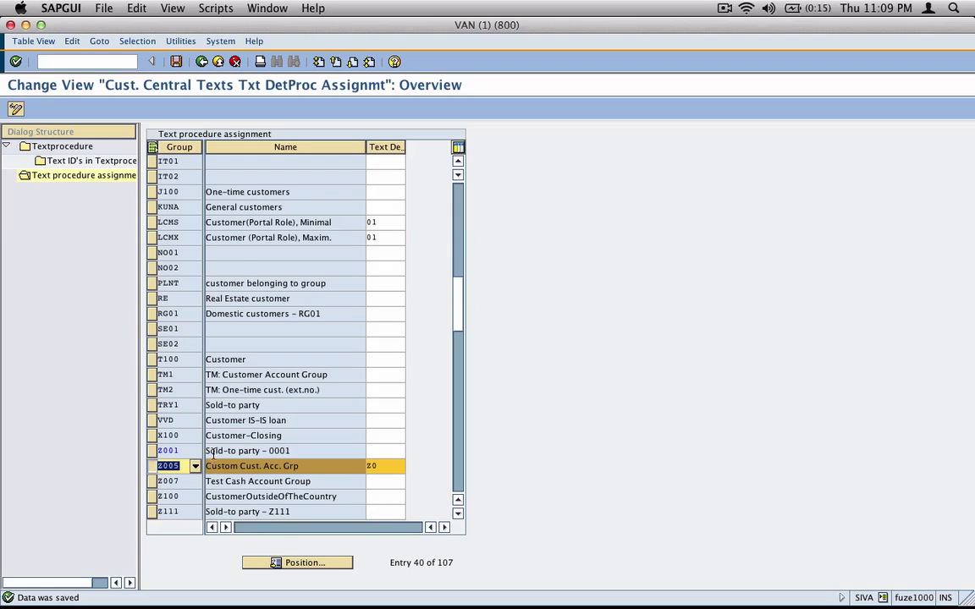
Return to SAP Easy Access and start customer creation with transaction VD01
left_click(217, 62)
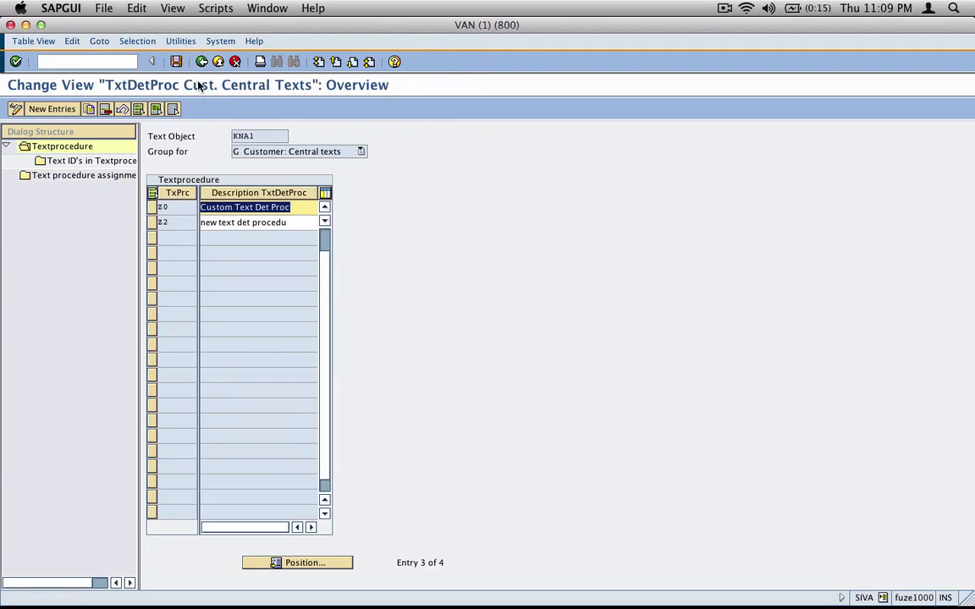
left_click(202, 61)
left_click(201, 62)
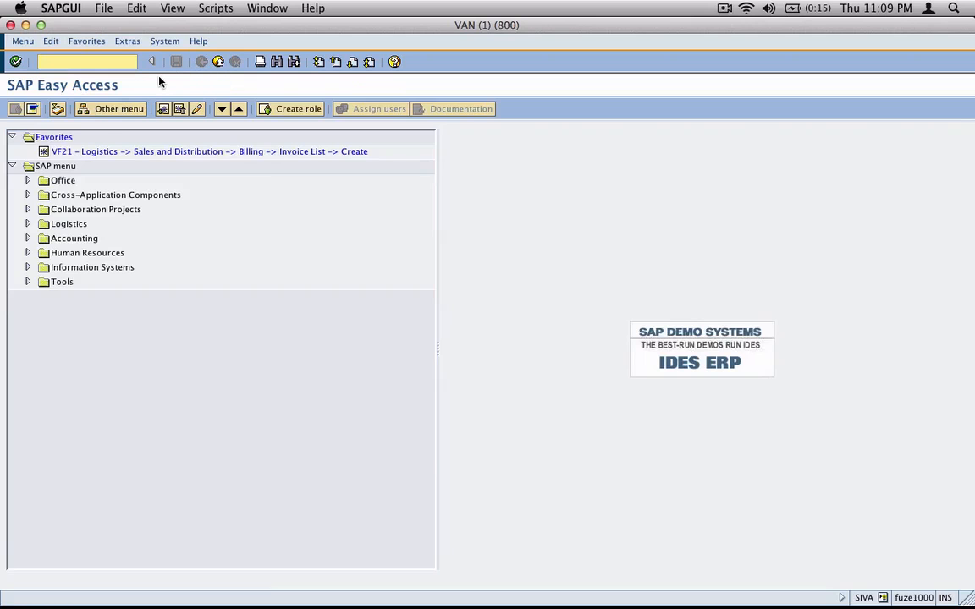
type("vd")
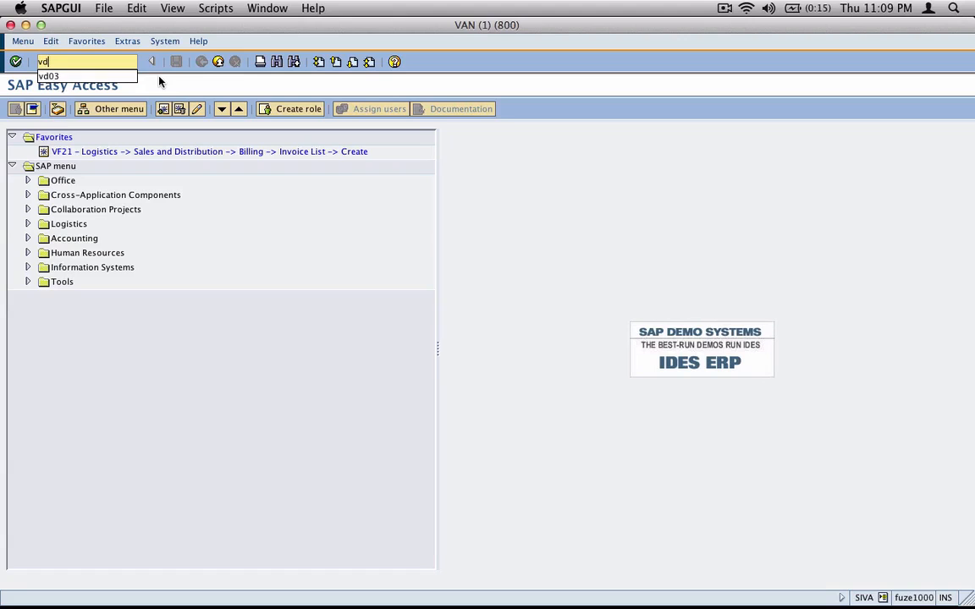
key("BackSpace")
key("BackSpace")
type("vd01")
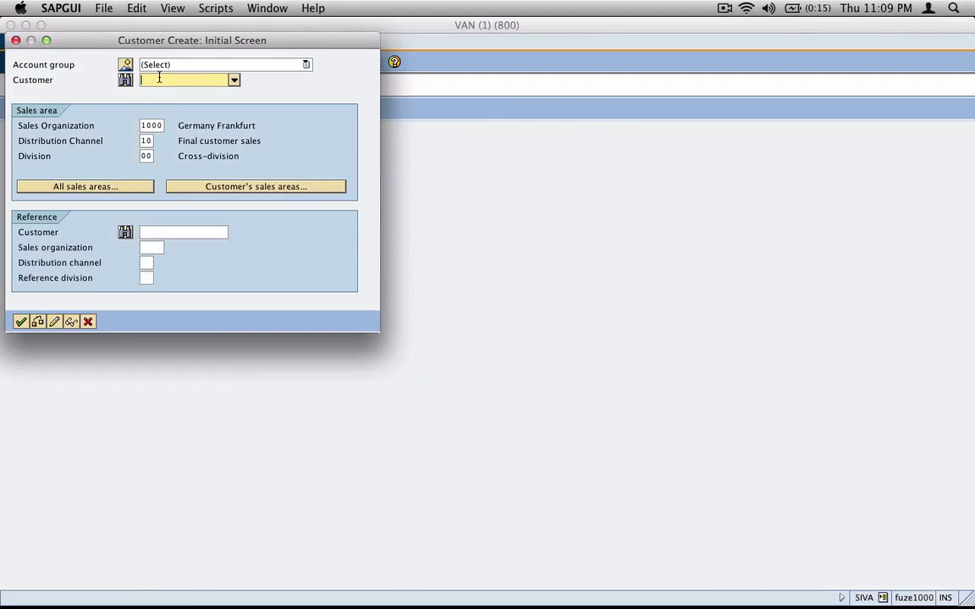
Choose account group Z005 for the new customer
left_click(306, 66)
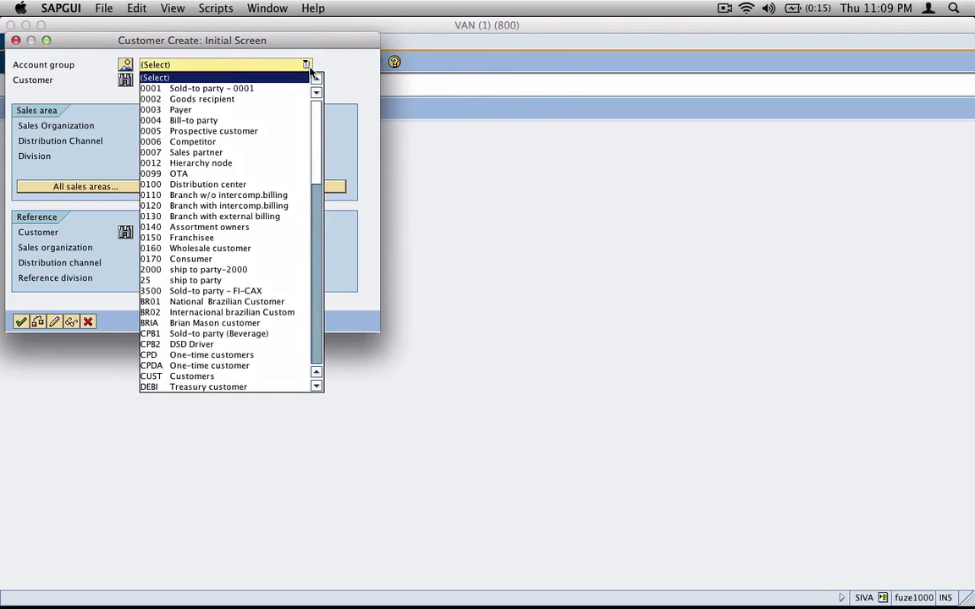
key("Down")
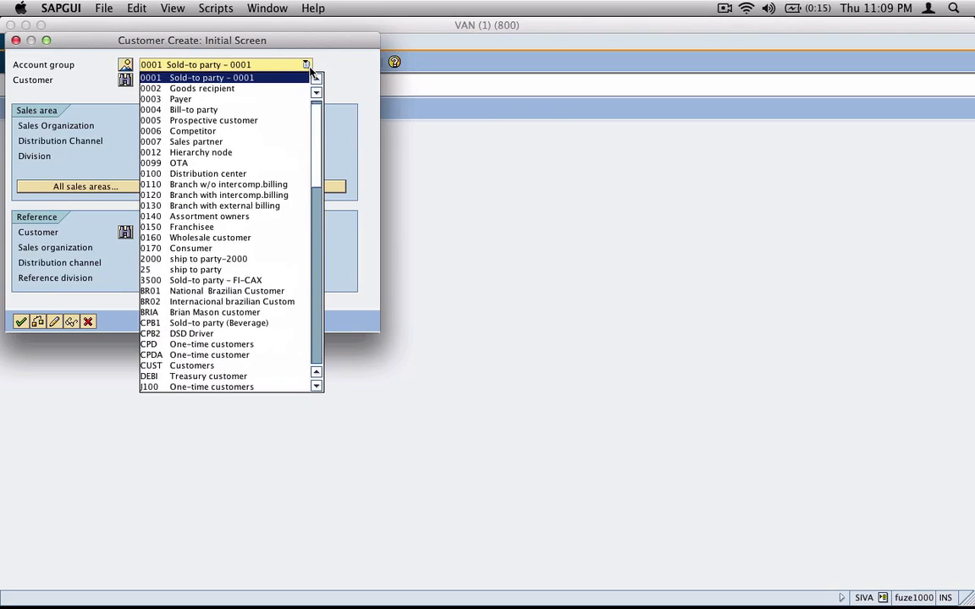
key("z")
key("Down")
key("Down")
key("Down")
key("Up")
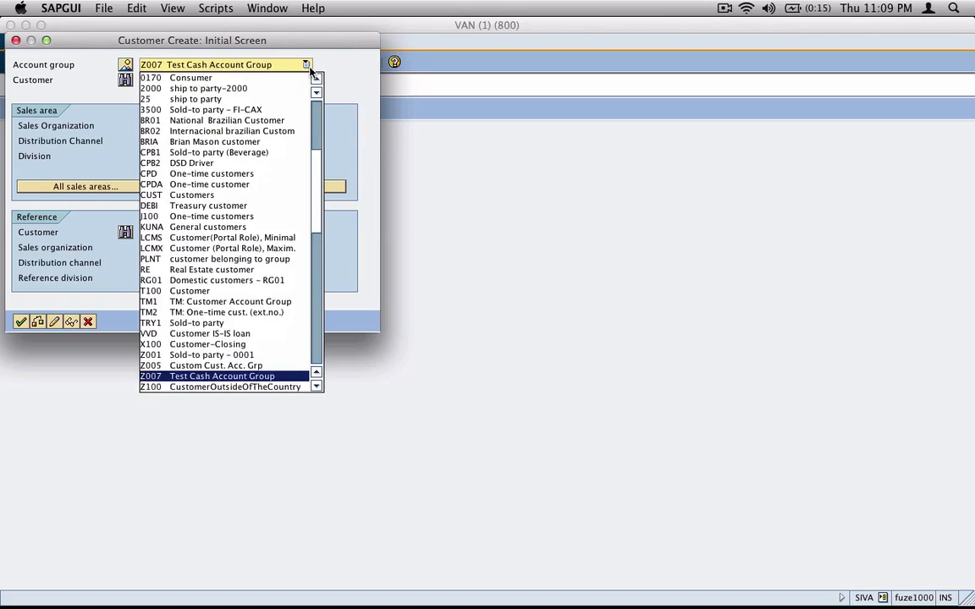
key("Up")
key("Return")
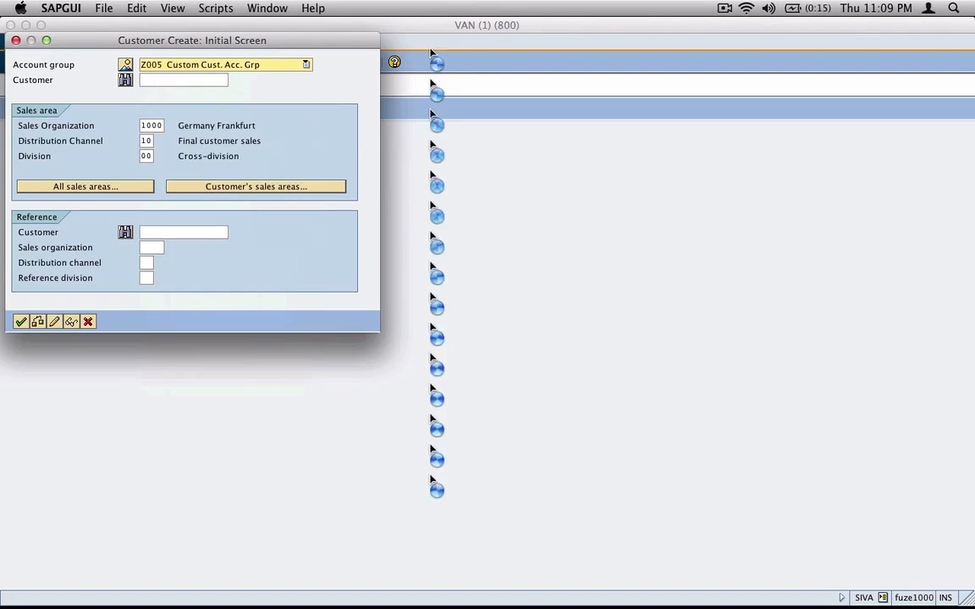
Leave the customer number empty for internal numbering and confirm sales area 1000/10/00
left_click(197, 81)
type("335")
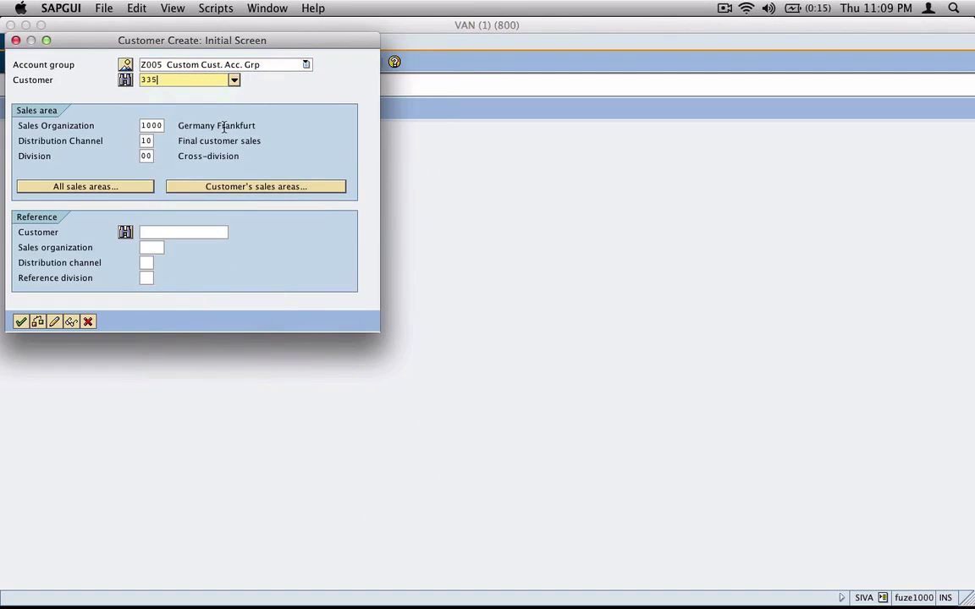
type("44")
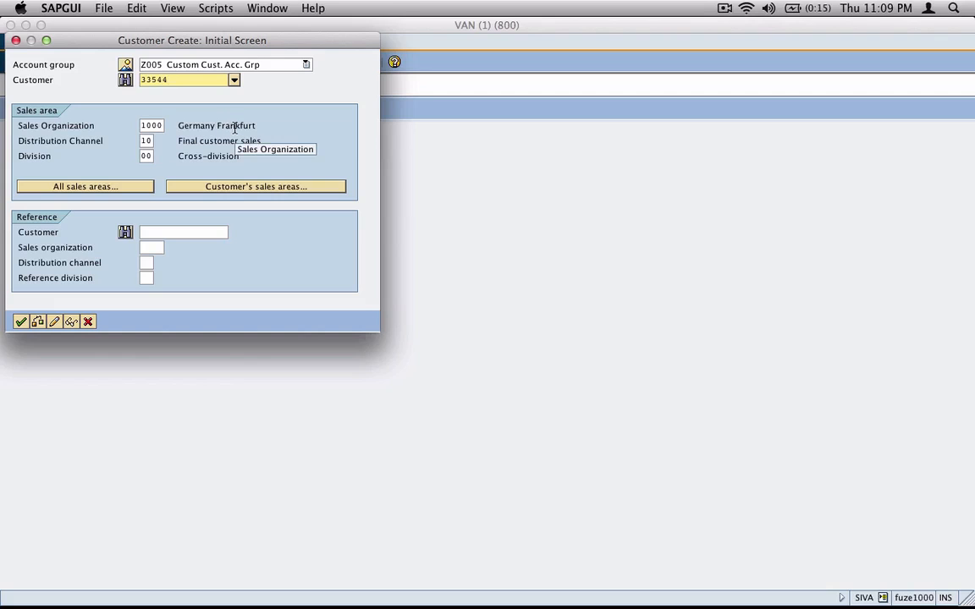
key("Return")
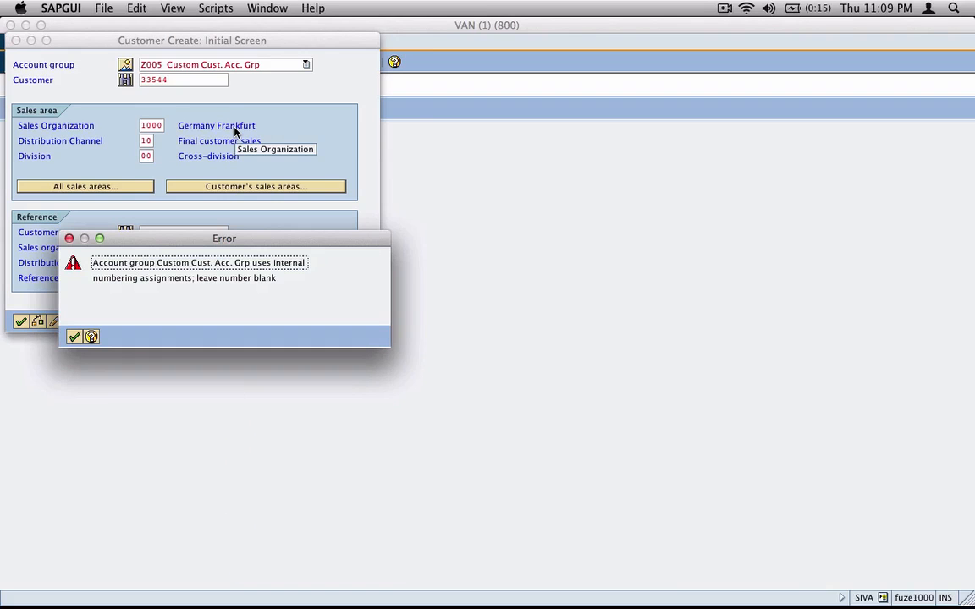
key("Return")
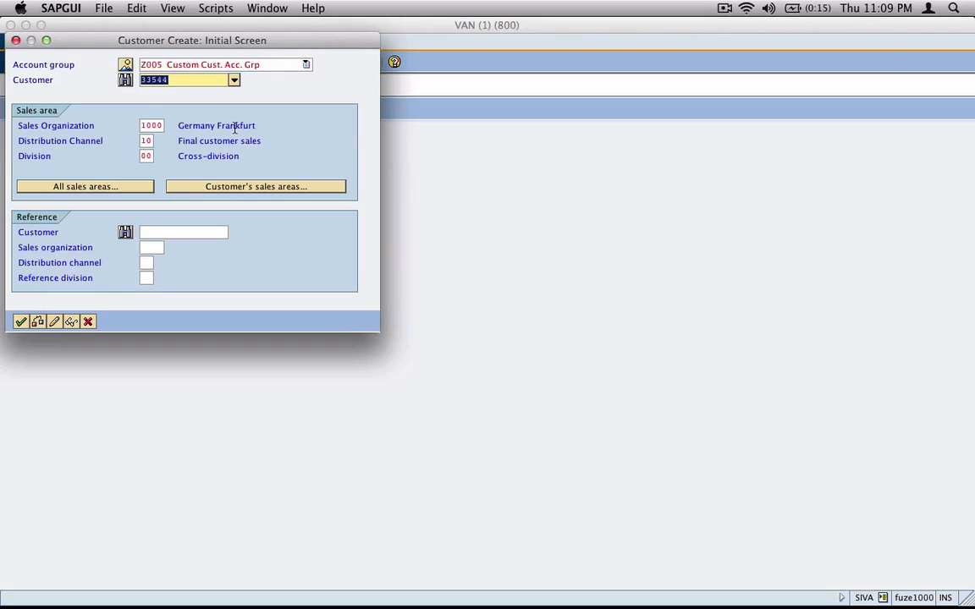
key("BackSpace")
key("Return")
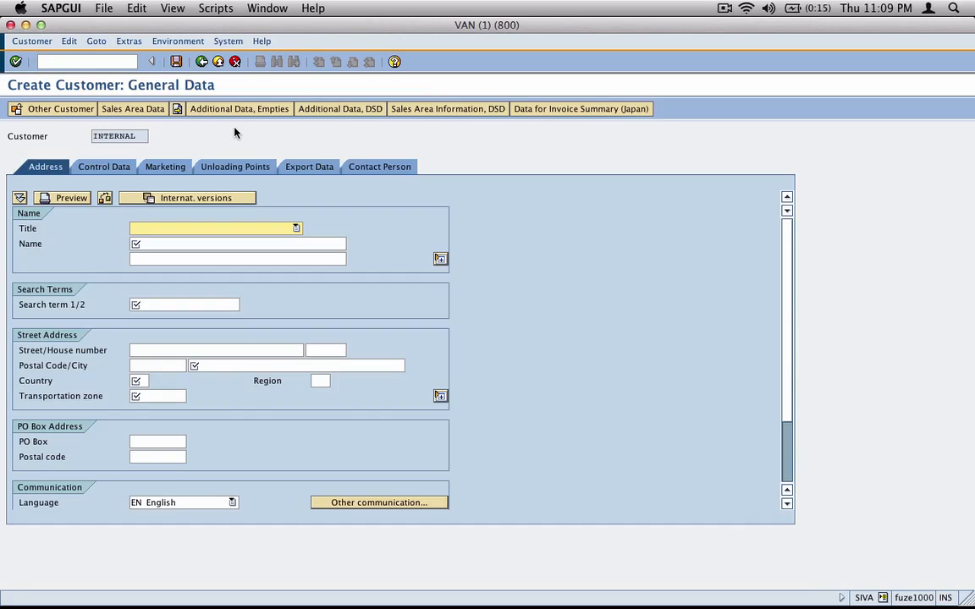
Enter name 'test text determination', search term 'tdp' and city 'edison'
key("Tab")
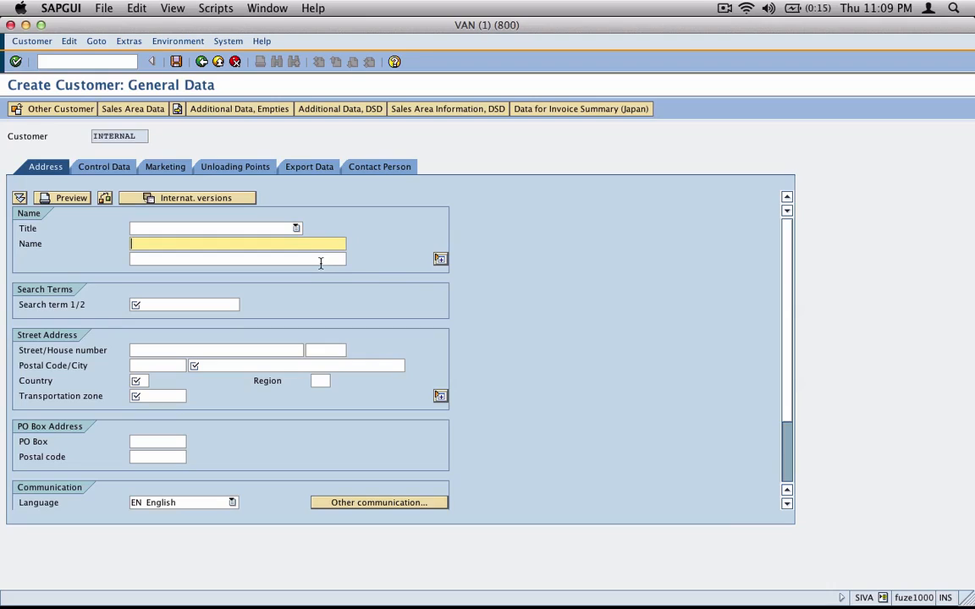
type("test text dete")
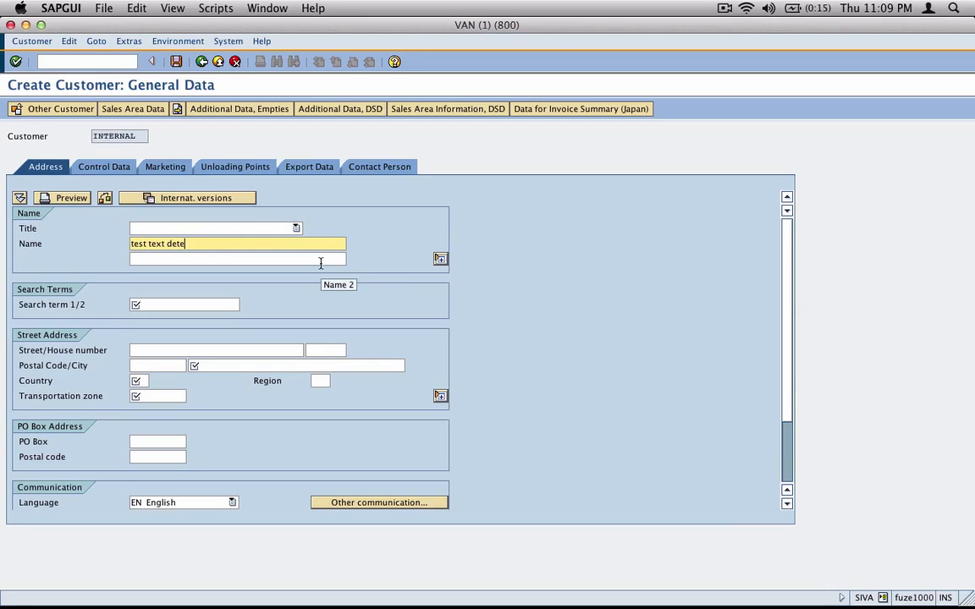
type("rmination")
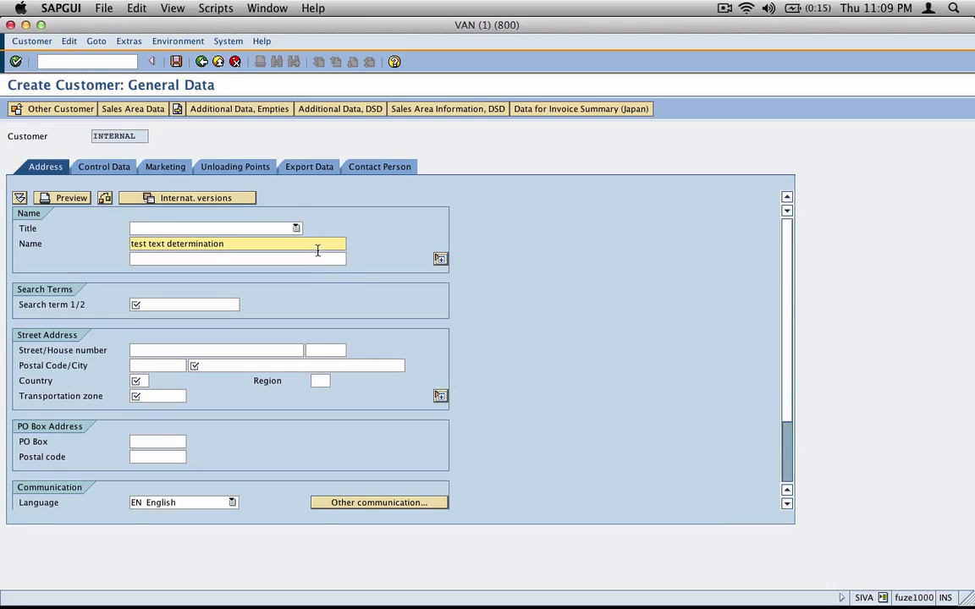
left_click(225, 303)
type("tdp")
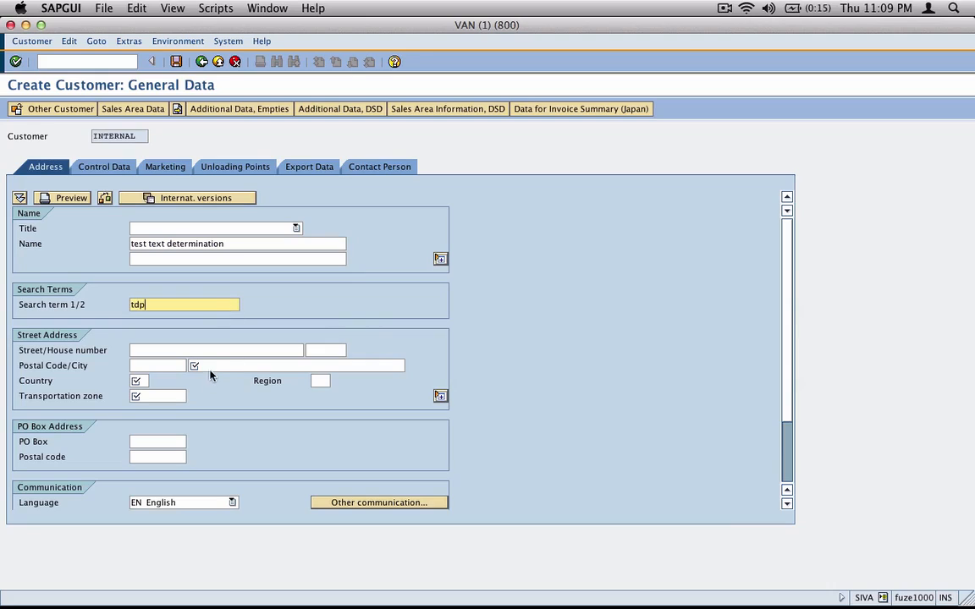
left_click(217, 362)
type("new")
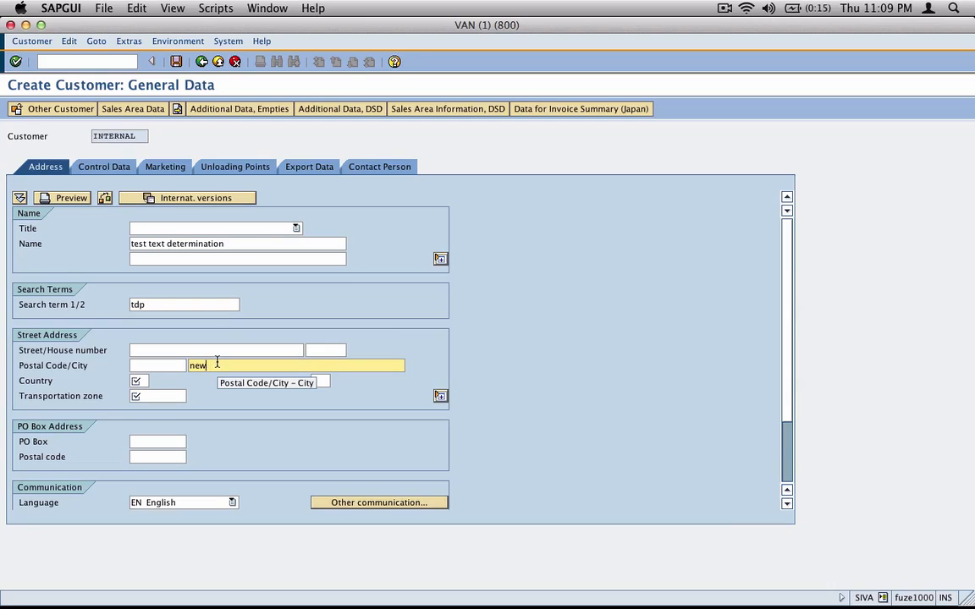
key("BackSpace")
key("BackSpace")
key("BackSpace")
type("edison")
key("Tab")
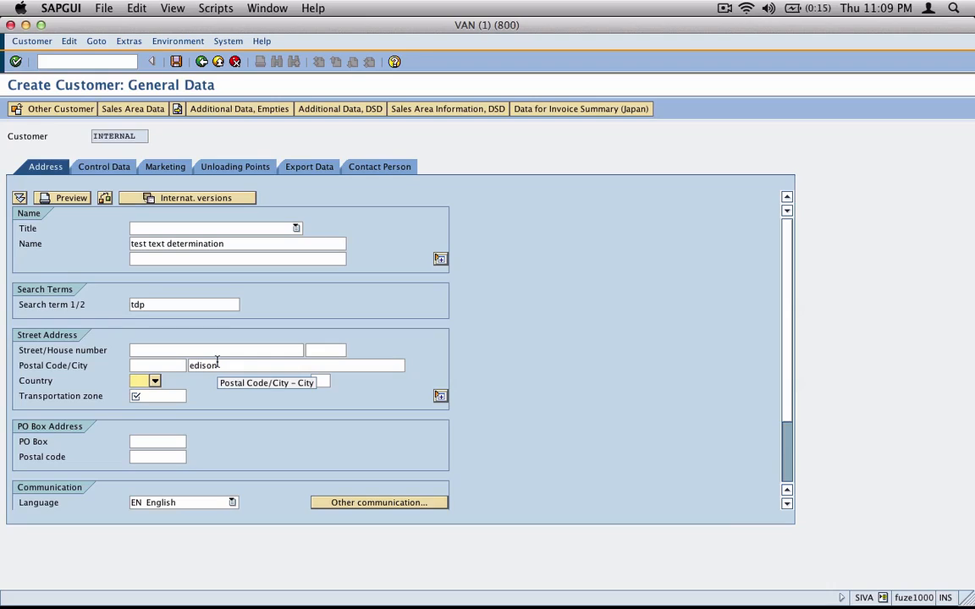
type("US")
key("Tab")
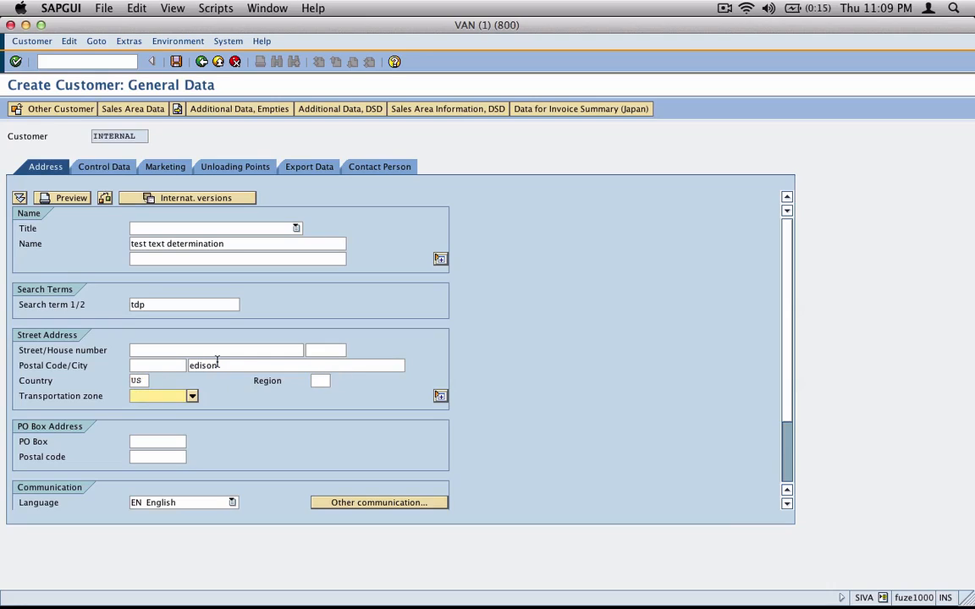
key("Tab")
type("NJ")
key("shift+Tab")
key("Return")
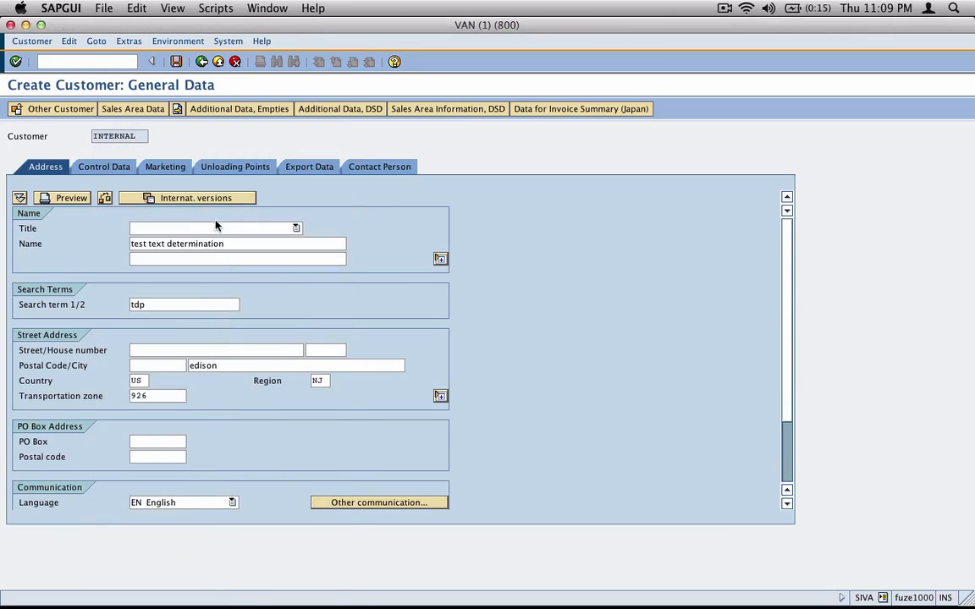
left_click(129, 41)
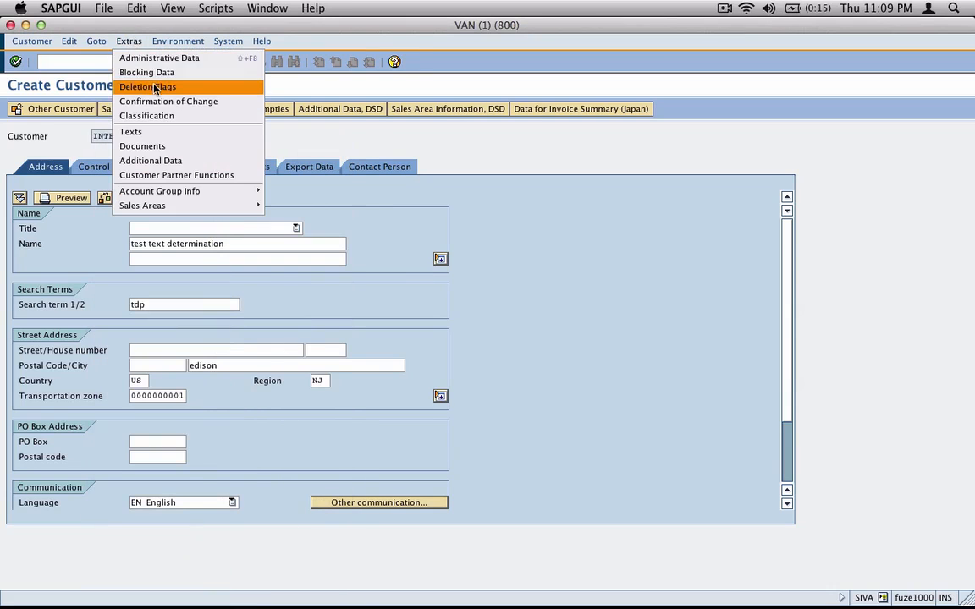
Enter 'Make sure goods are double packed' as the Auditing Note's first line in Head Office Texts
left_click(151, 132)
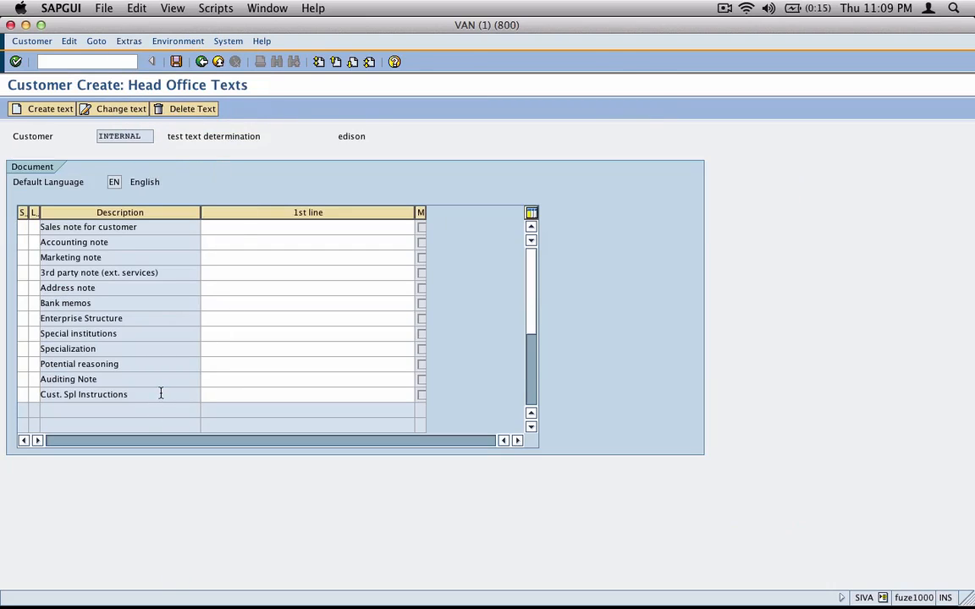
left_click(158, 394)
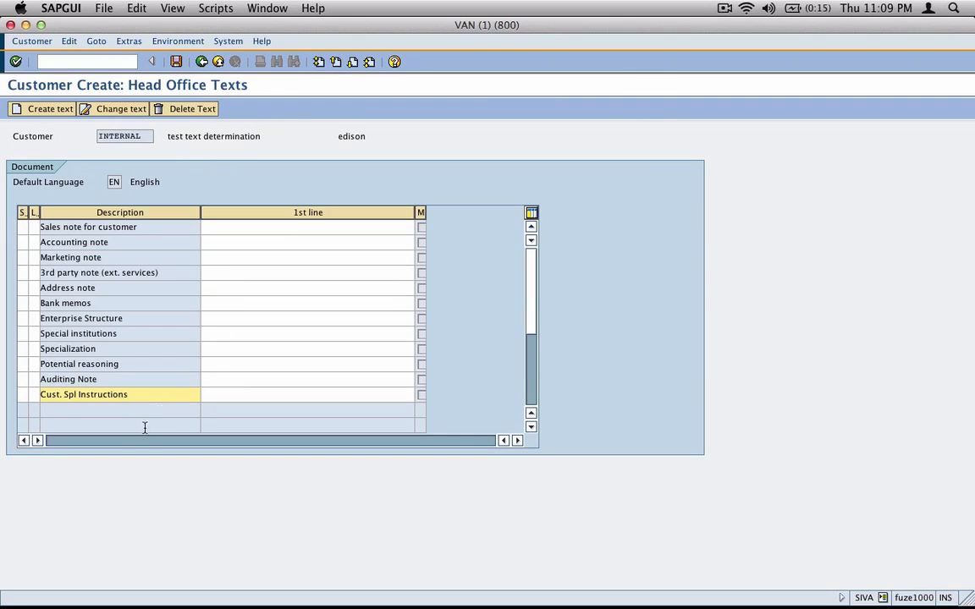
left_click(122, 379)
left_click(218, 375)
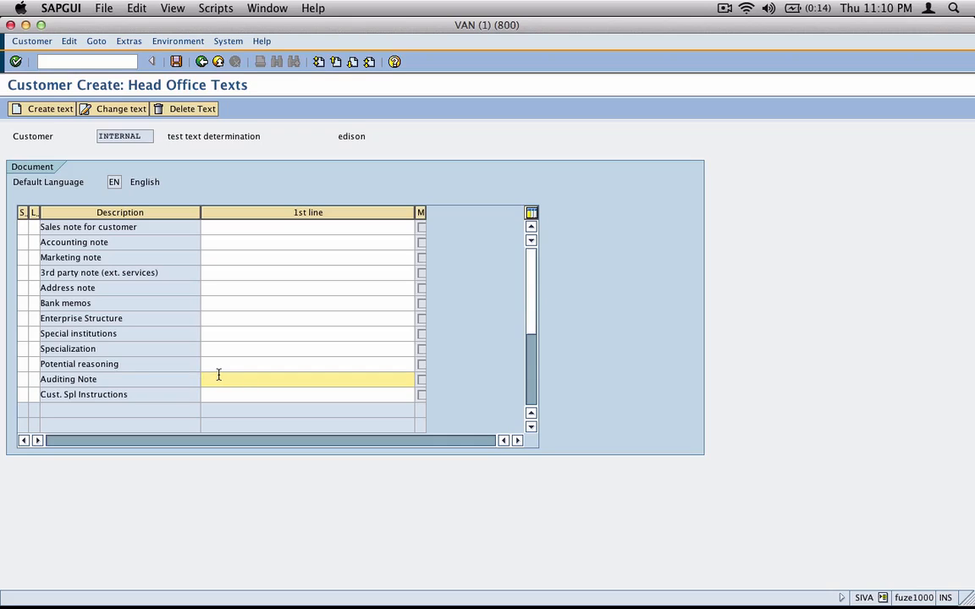
type("Make sure goods are double packed")
key("Return")
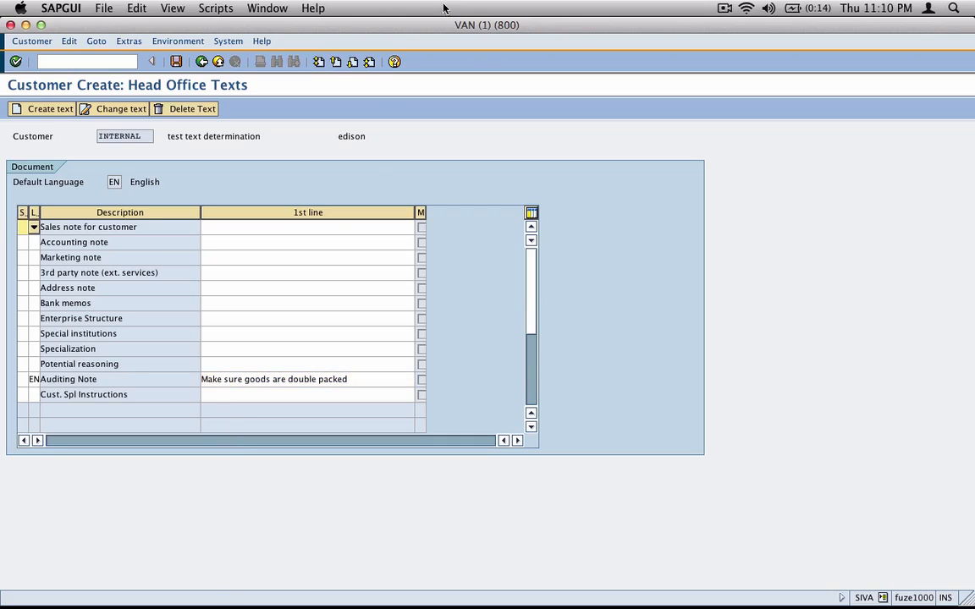
In the sales area data, set shipping condition 01 (As soon as possible) and US tax classification 1
left_click(176, 61)
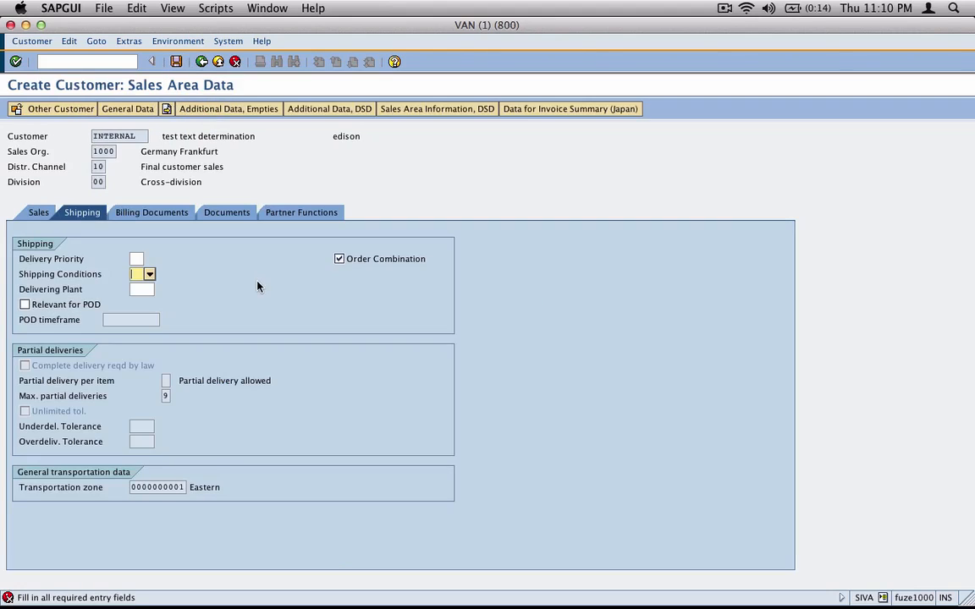
left_click(149, 274)
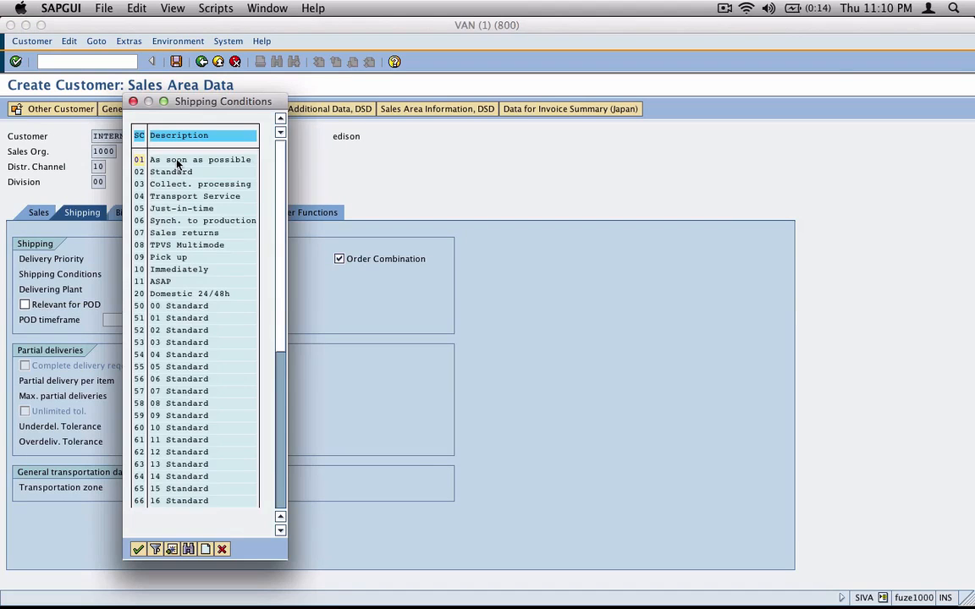
double_click(178, 161)
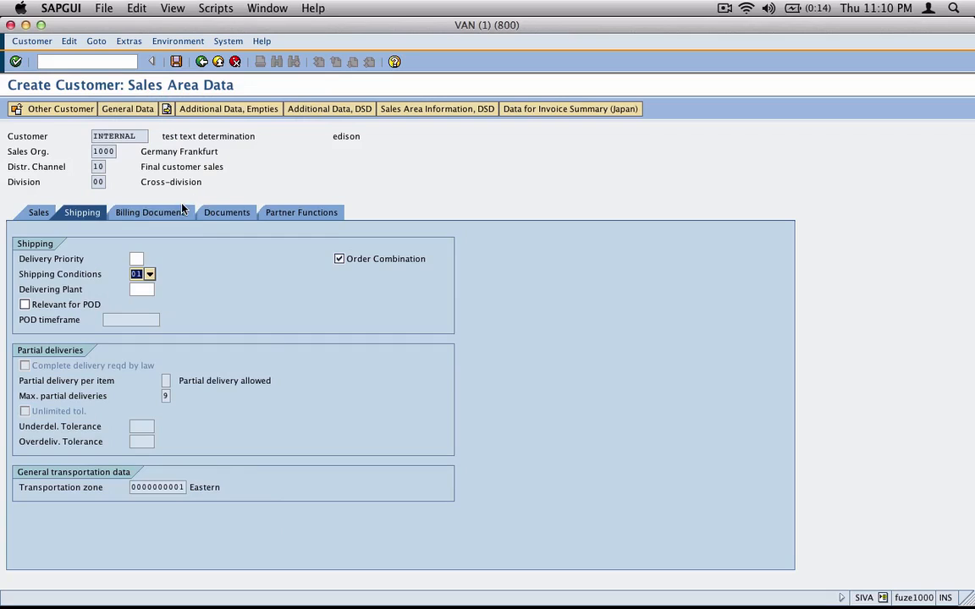
left_click(151, 213)
left_click(310, 472)
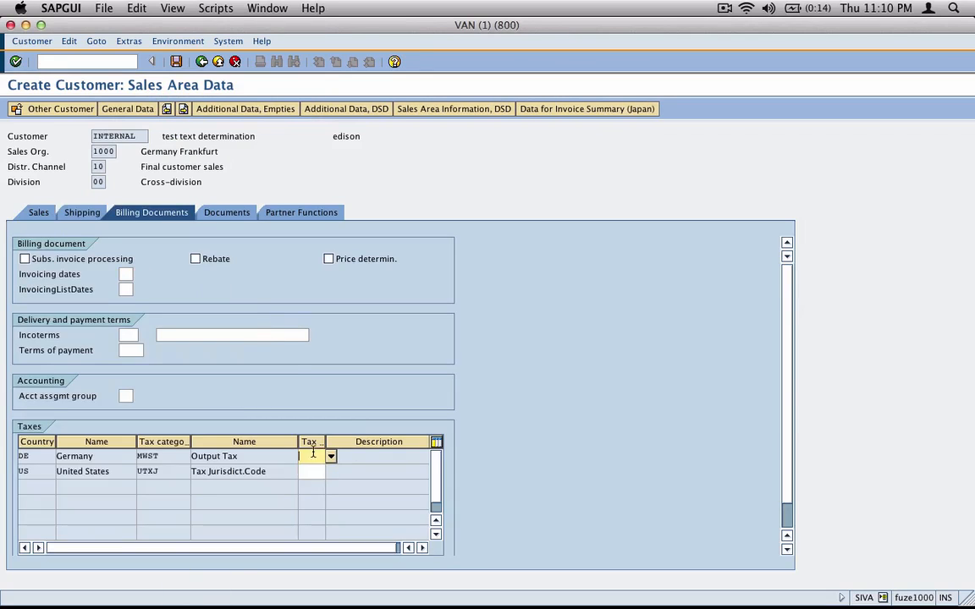
type("1")
Review the output documents and partner functions, then save the new customer
left_click(253, 213)
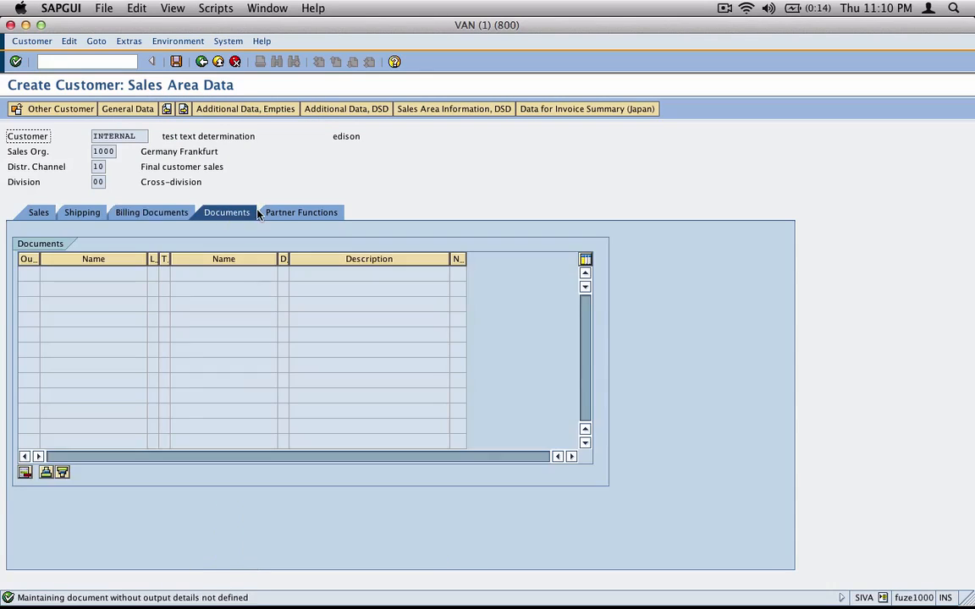
left_click(296, 212)
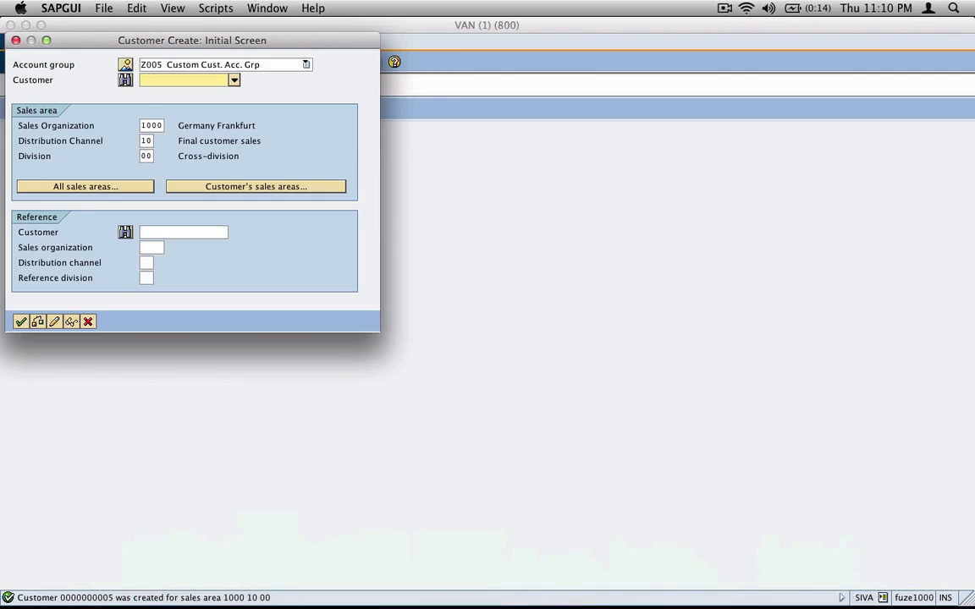
left_click(88, 322)
Display the newly saved customer with transaction XD03
type("d")
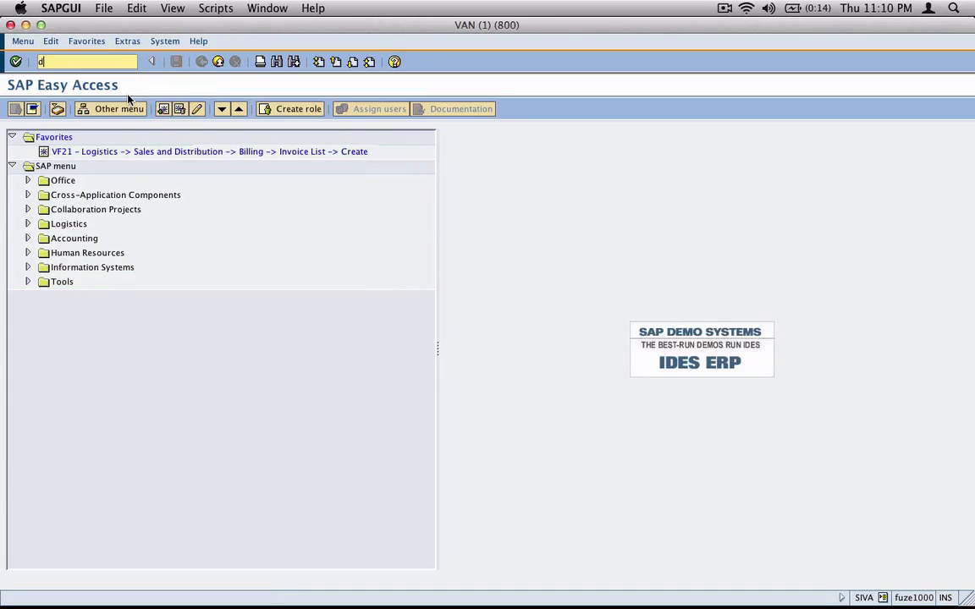
type("03")
key("Return")
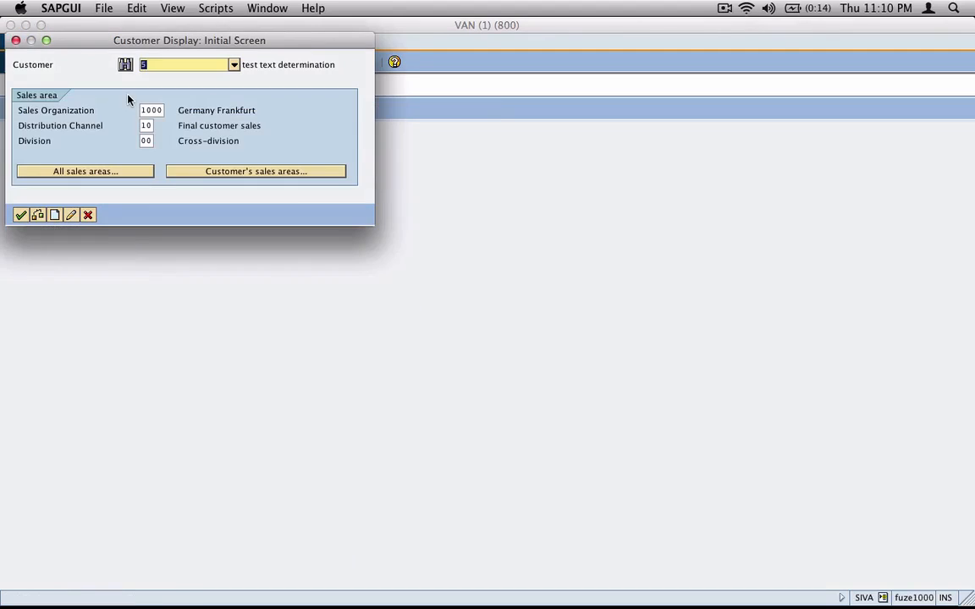
key("Return")
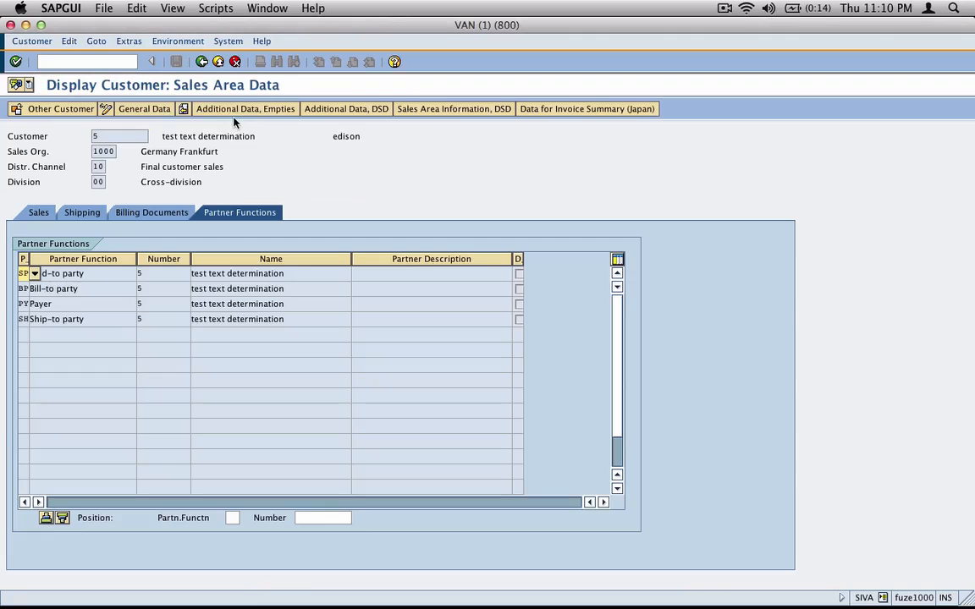
Switch to General Data and show the customer's Head Office Texts via Extras
left_click(129, 40)
left_click(353, 123)
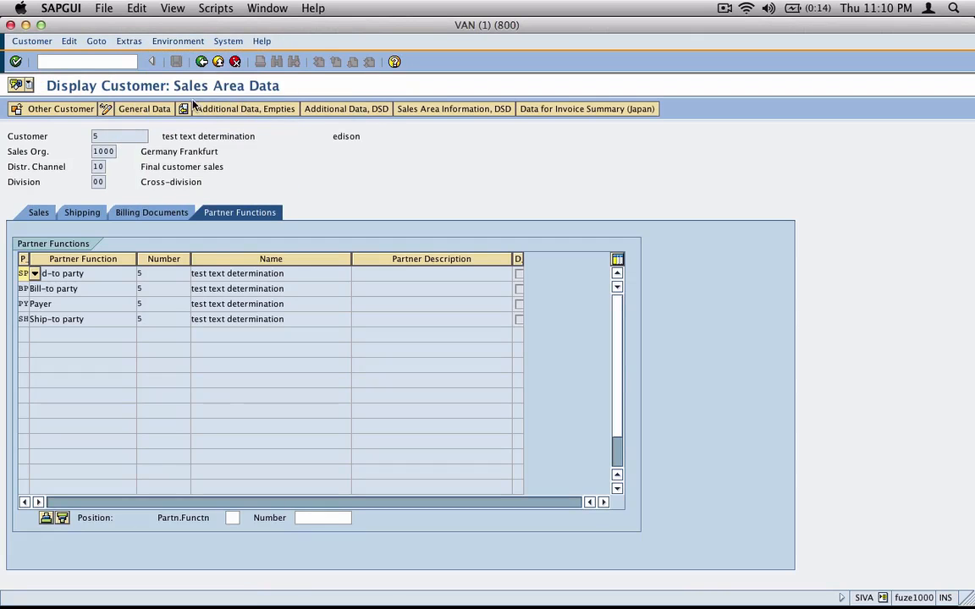
left_click(142, 108)
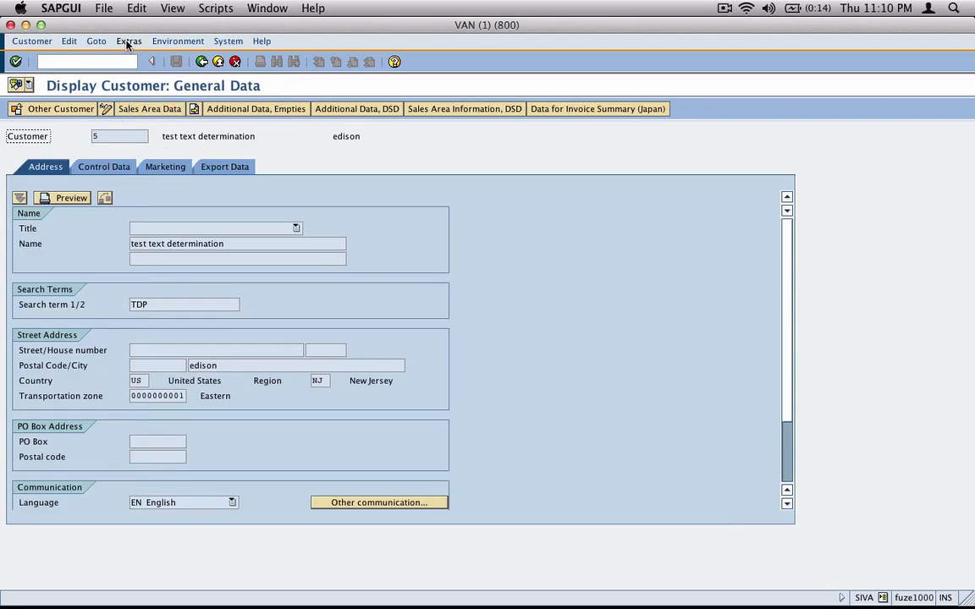
left_click(129, 41)
left_click(144, 123)
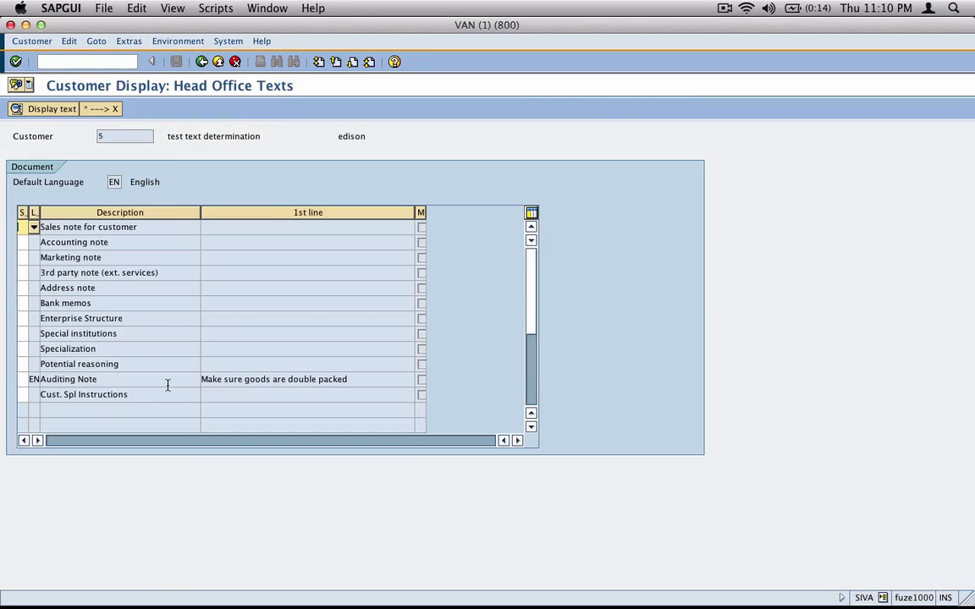
Highlight the Auditing Note's determined text, then bring the inkBook notes to the front
left_click_drag(351, 379, 197, 379)
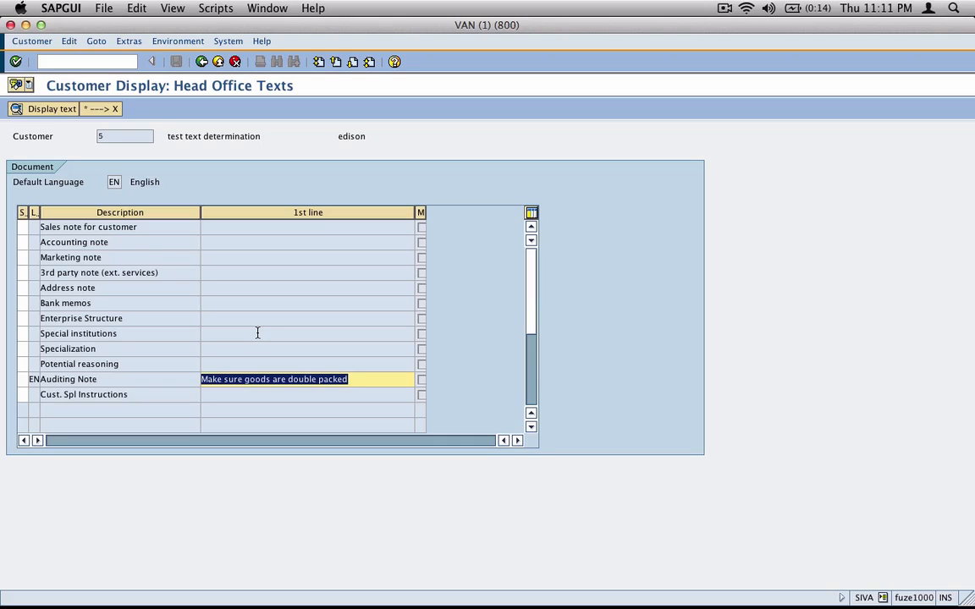
key("super+grave")
key("super+grave")
key("super+Tab")
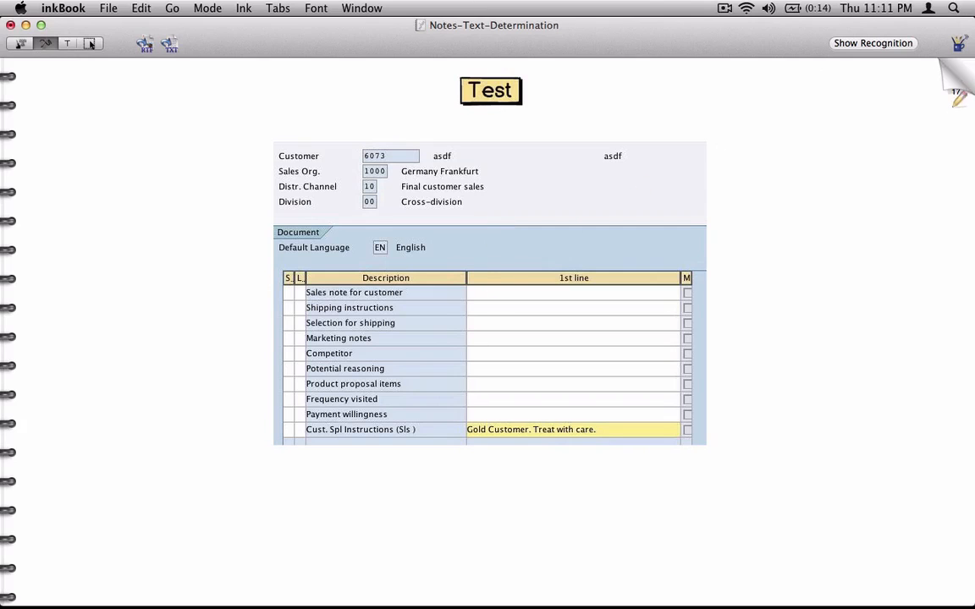
Flip back three pages to the Step No.3 page showing the Z005 text-procedure row
left_click(958, 72)
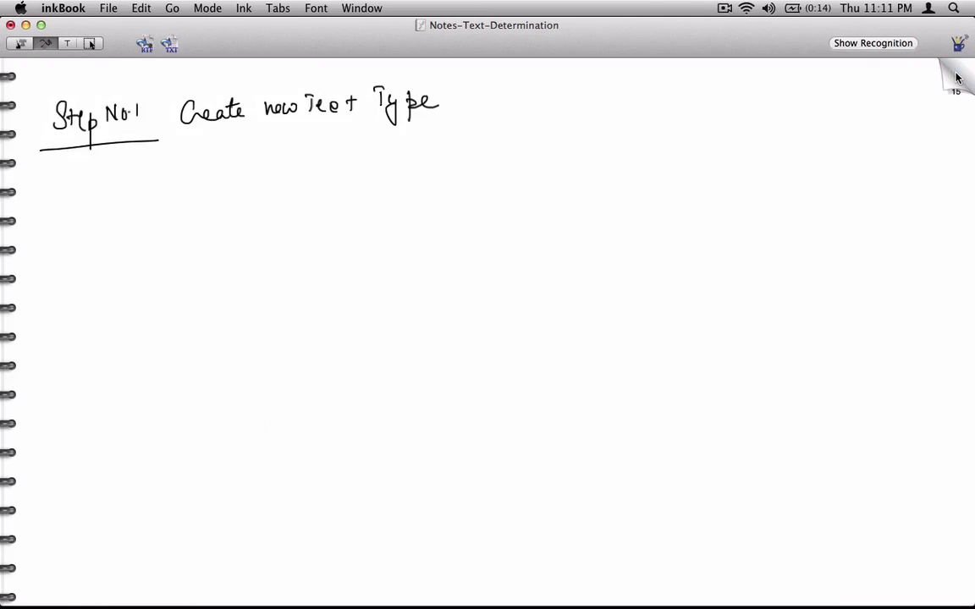
left_click(958, 80)
left_click(956, 78)
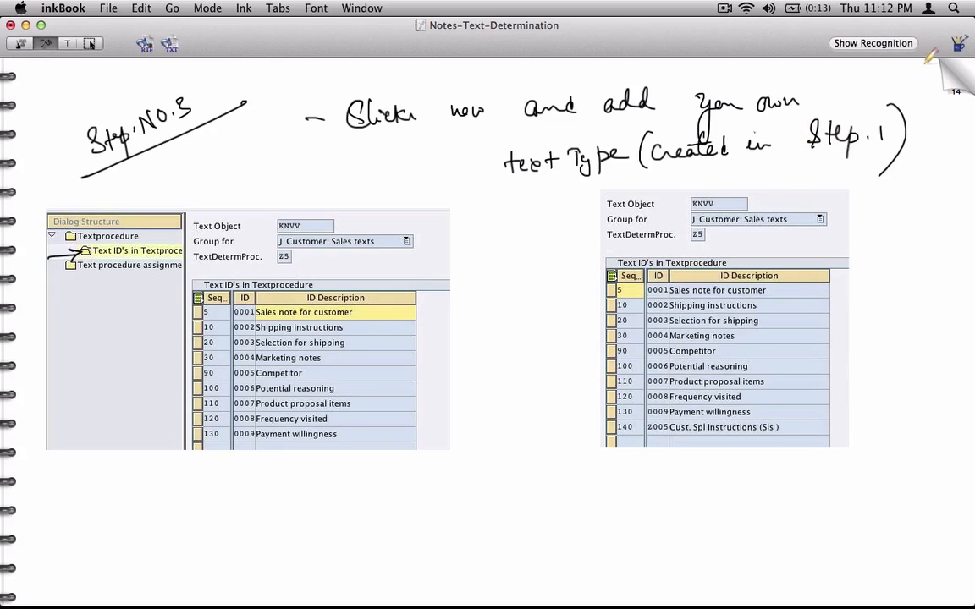
Page forward through the Step No.3 and Step No.4 notes to the Txn Level Texts diagram page
left_click(953, 90)
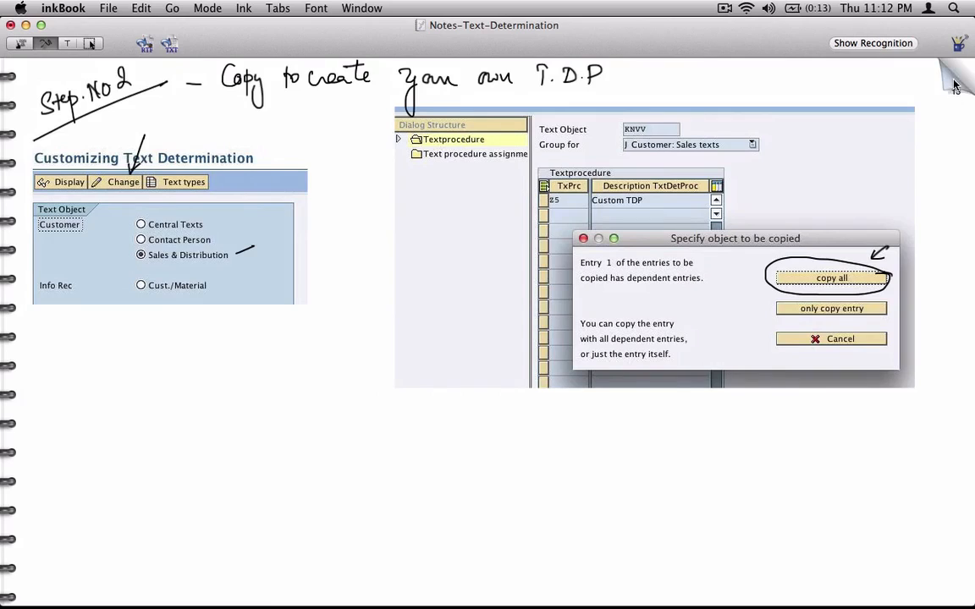
left_click(954, 90)
left_click(952, 91)
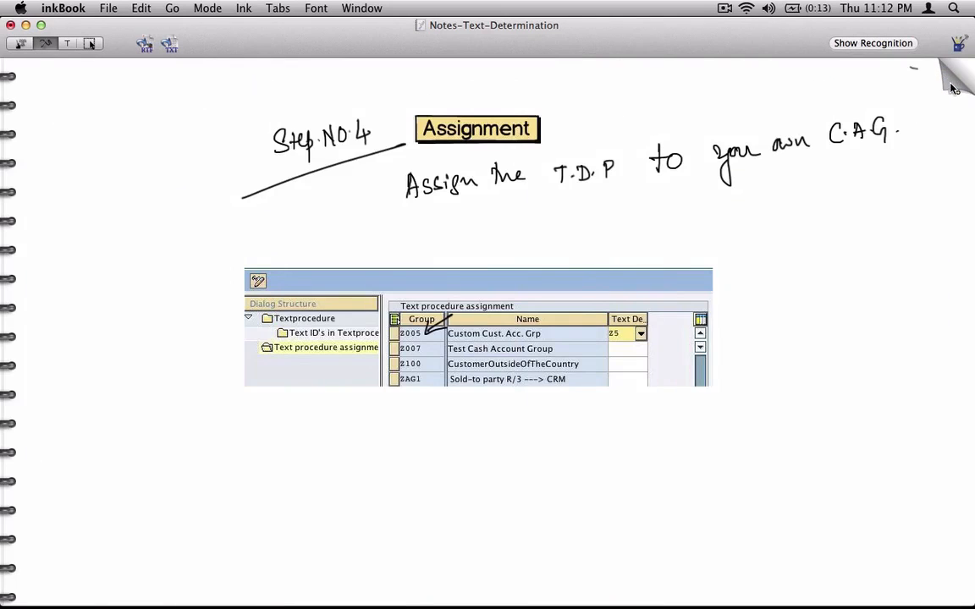
left_click(953, 91)
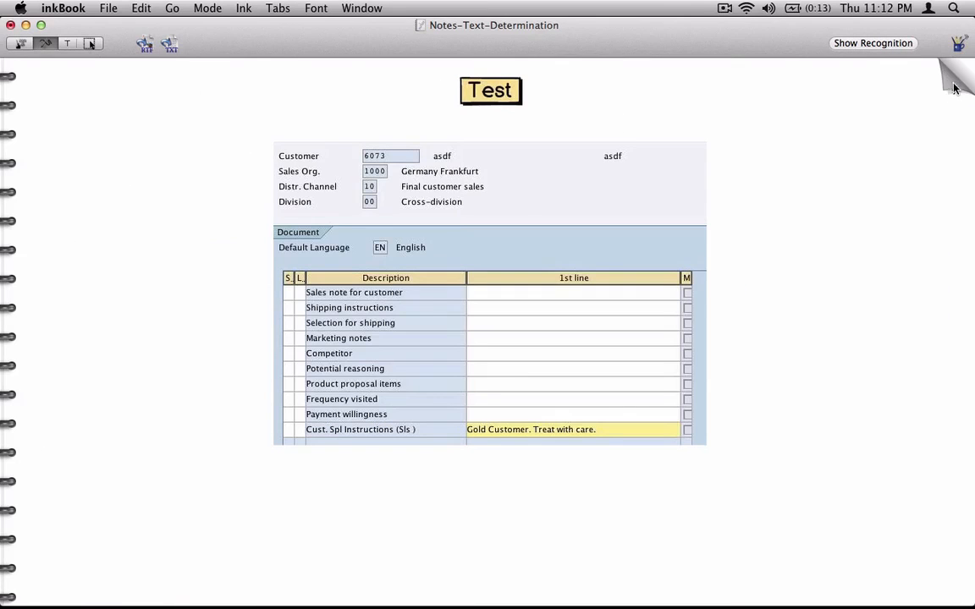
left_click(953, 95)
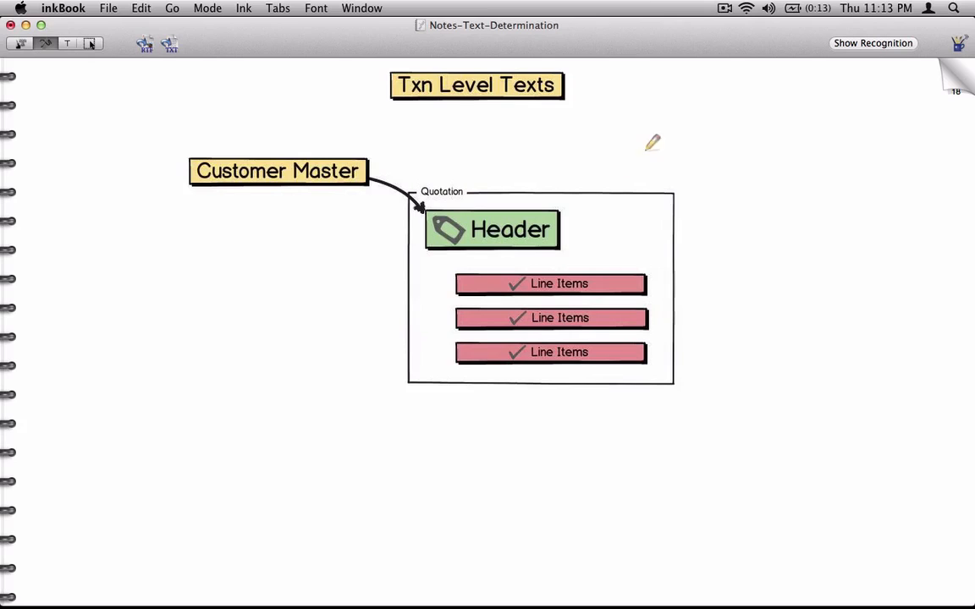
Turn to the sales header text types page and circle the VBBK text object
left_click(953, 87)
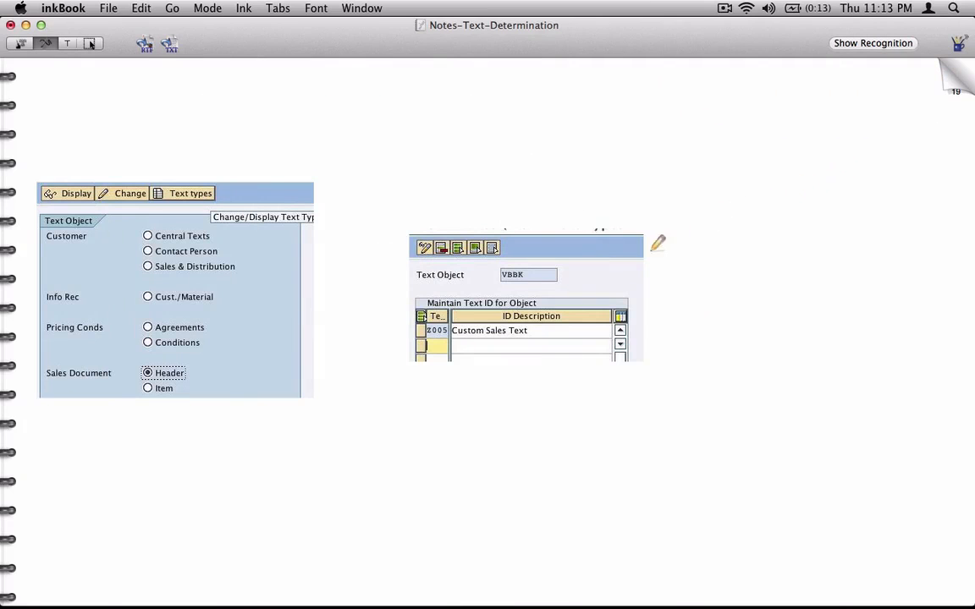
mouse_move(562, 269)
left_mouse_down()
mouse_move(497, 269)
mouse_move(561, 274)
left_mouse_up()
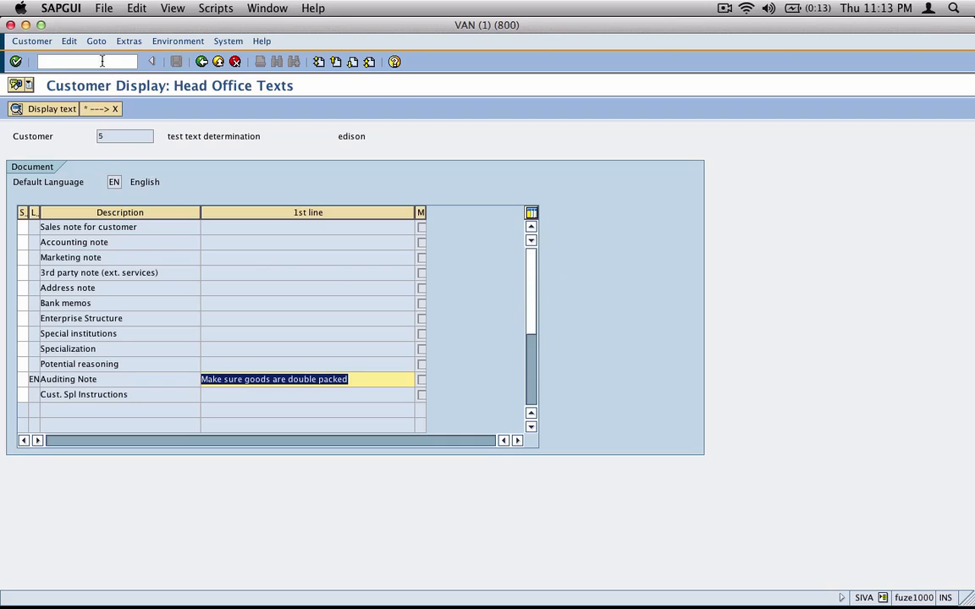
left_click(101, 61)
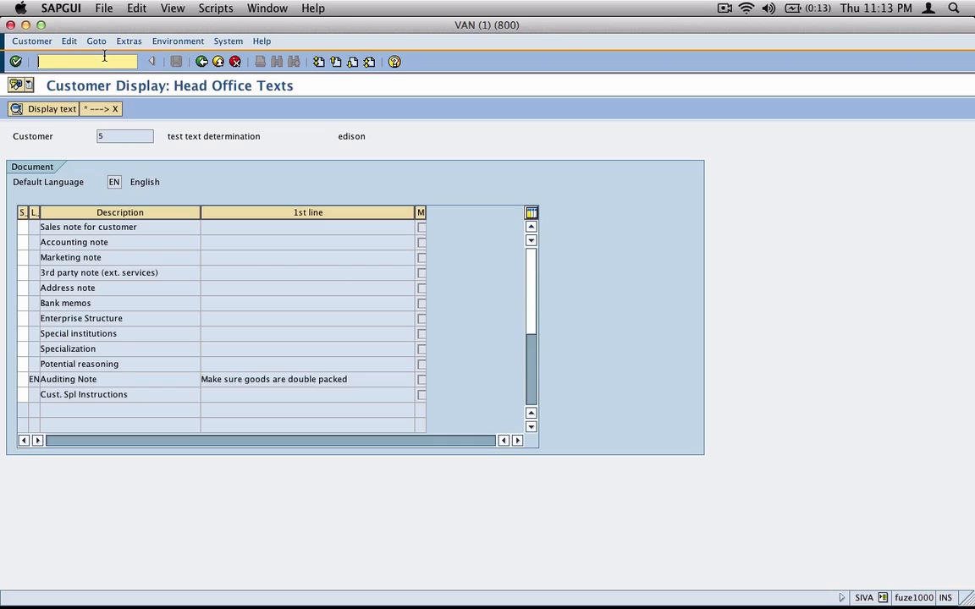
Run /nVOTXN and view the text types for customer central texts, object KNA1
type("/nVOT")
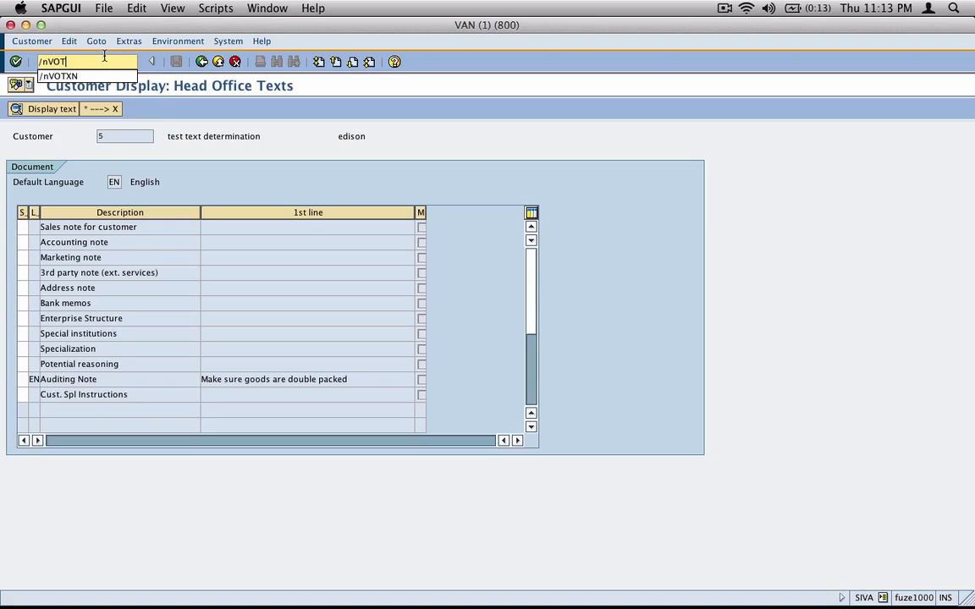
type("XN")
key("Return")
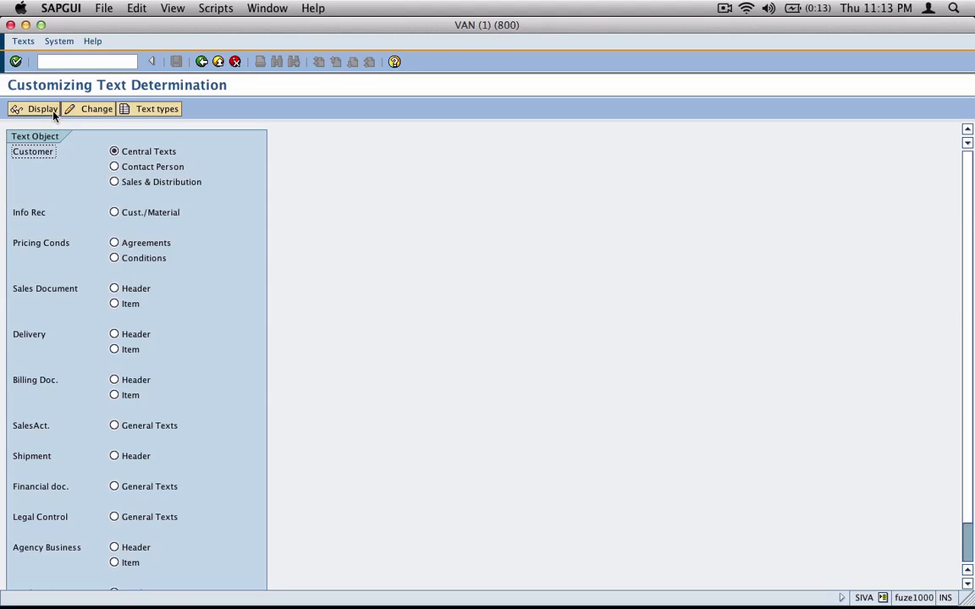
left_click(157, 108)
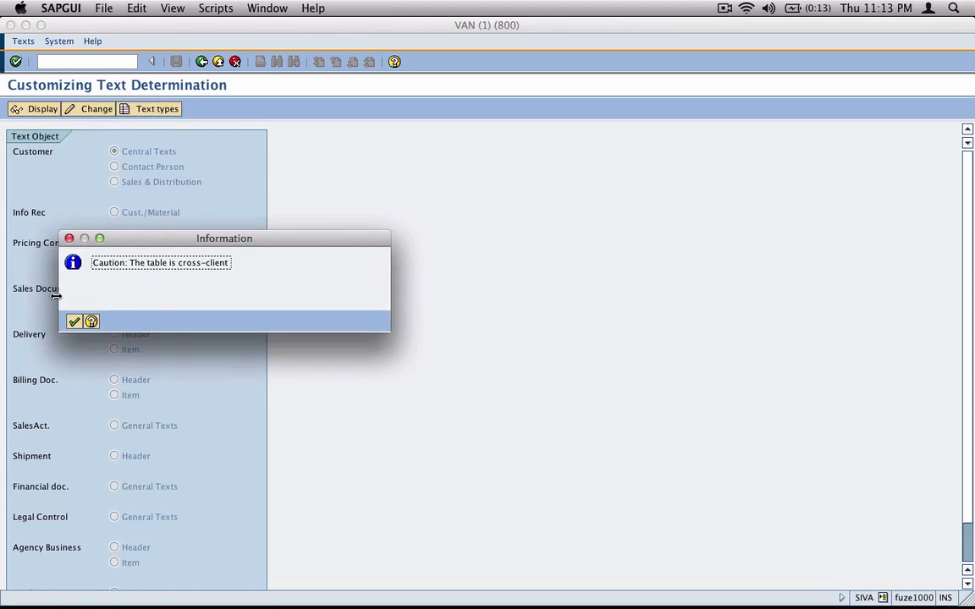
key("Return")
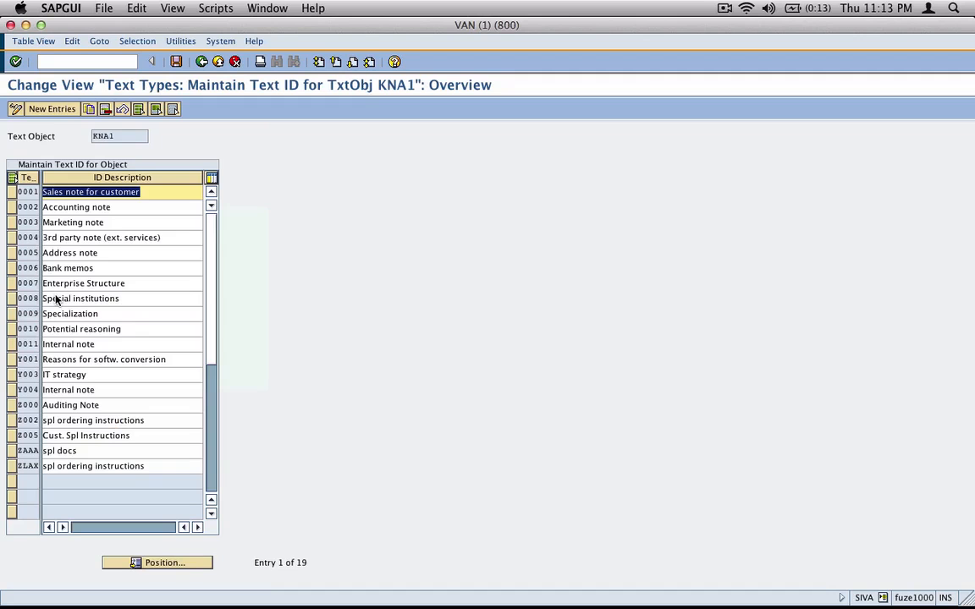
left_click(124, 134)
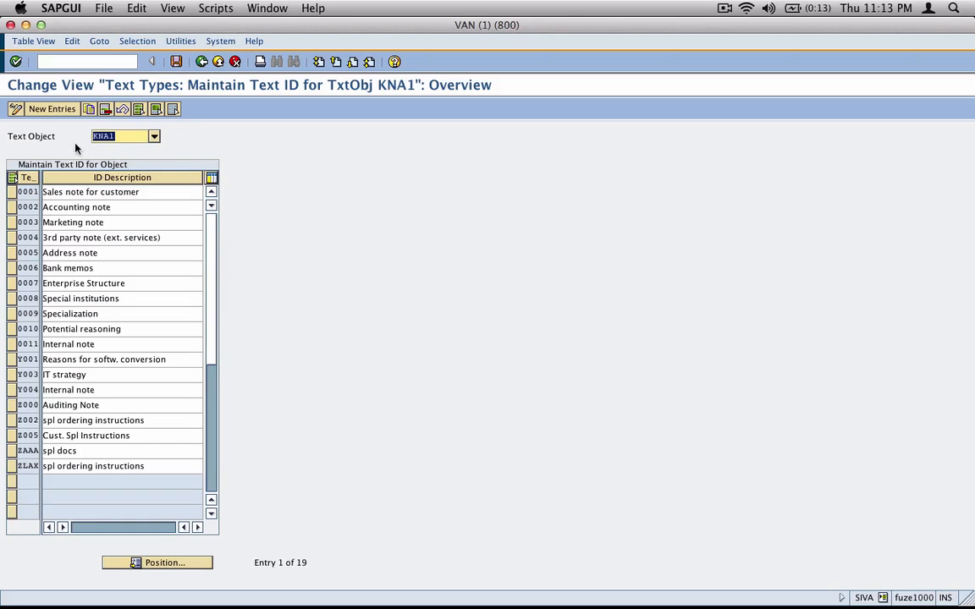
View the text types for customer sales and distribution texts, object KNVV
left_click(201, 61)
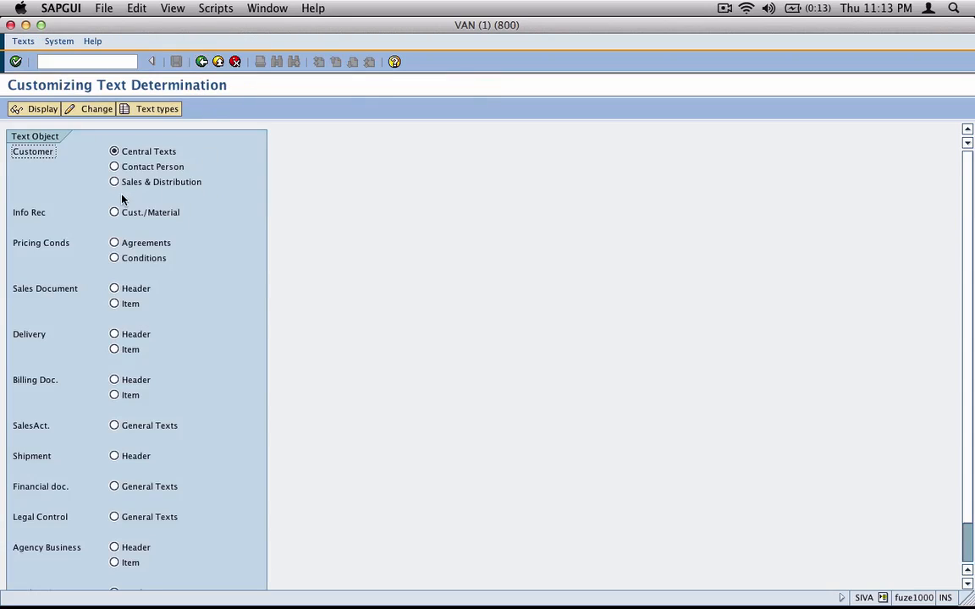
left_click(115, 182)
left_click(156, 108)
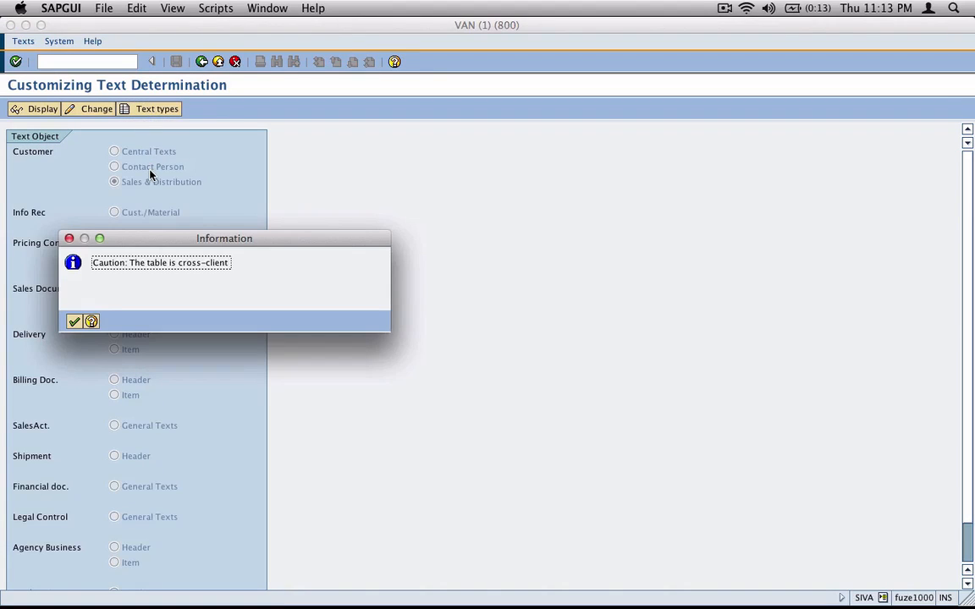
key("Return")
left_click_drag(117, 136, 68, 132)
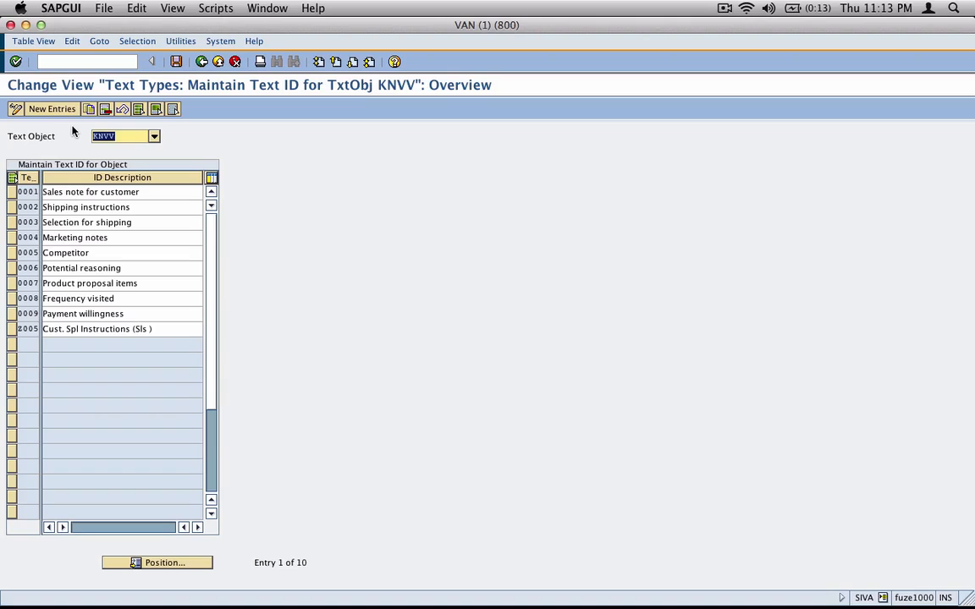
View the text types for sales document header texts, object VBBK, then return to inkBook
left_click(204, 61)
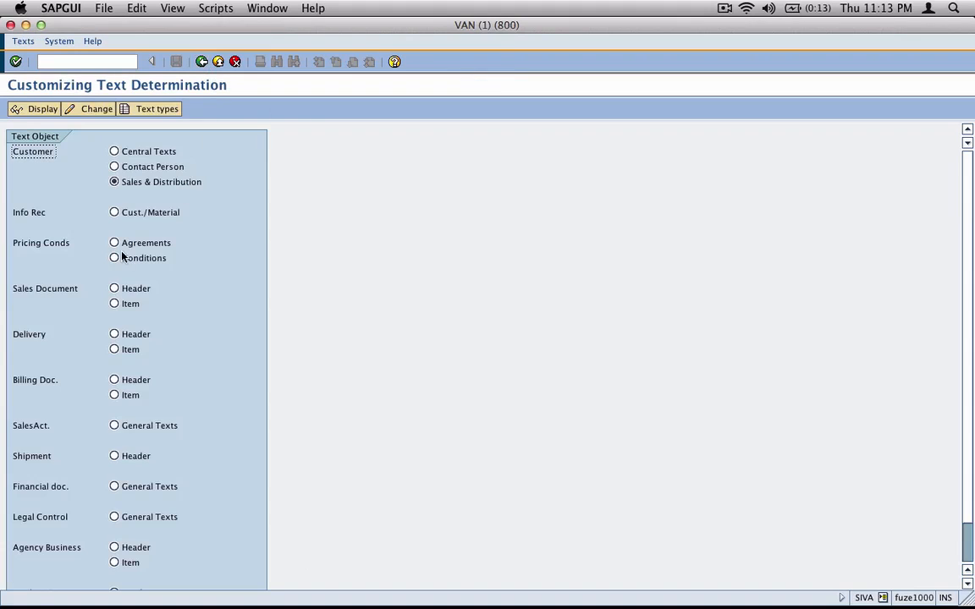
left_click(114, 288)
left_click(166, 110)
key("Return")
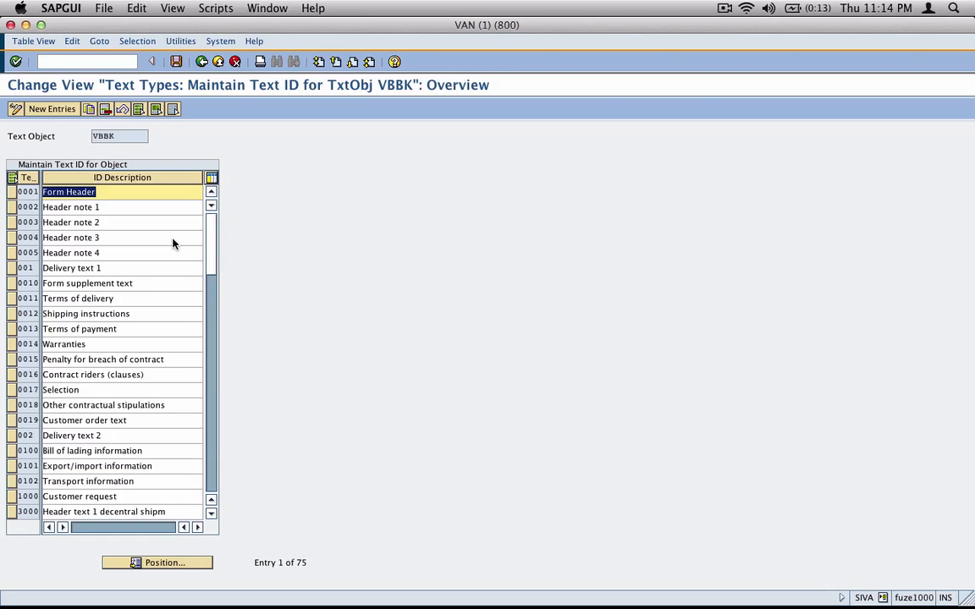
key("super+Tab")
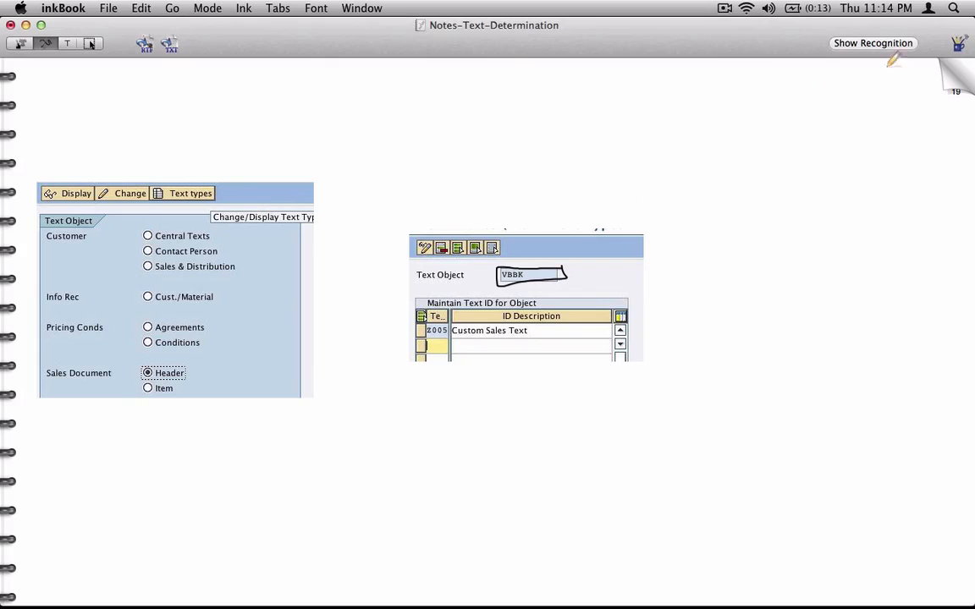
Page back through the notes to the Customer/KNA1 text objects page
left_click(959, 73)
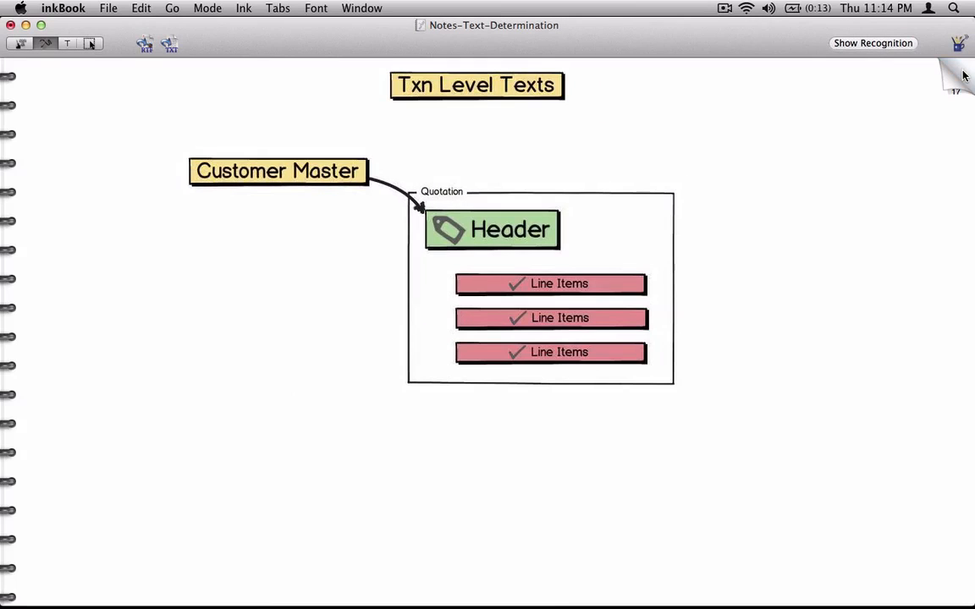
left_click(953, 72)
left_click(965, 76)
left_click(964, 75)
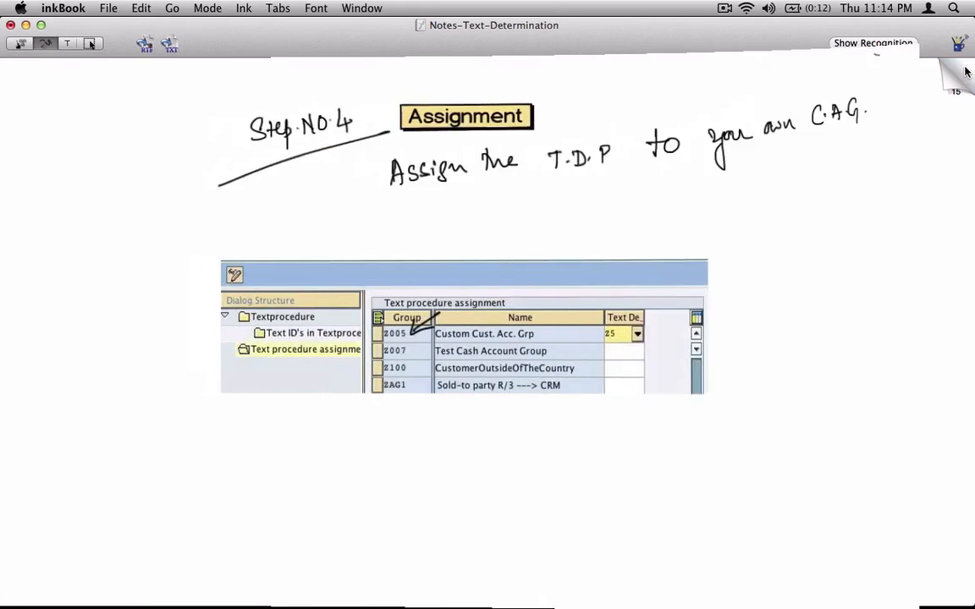
left_click(968, 73)
left_click(970, 74)
left_click(969, 74)
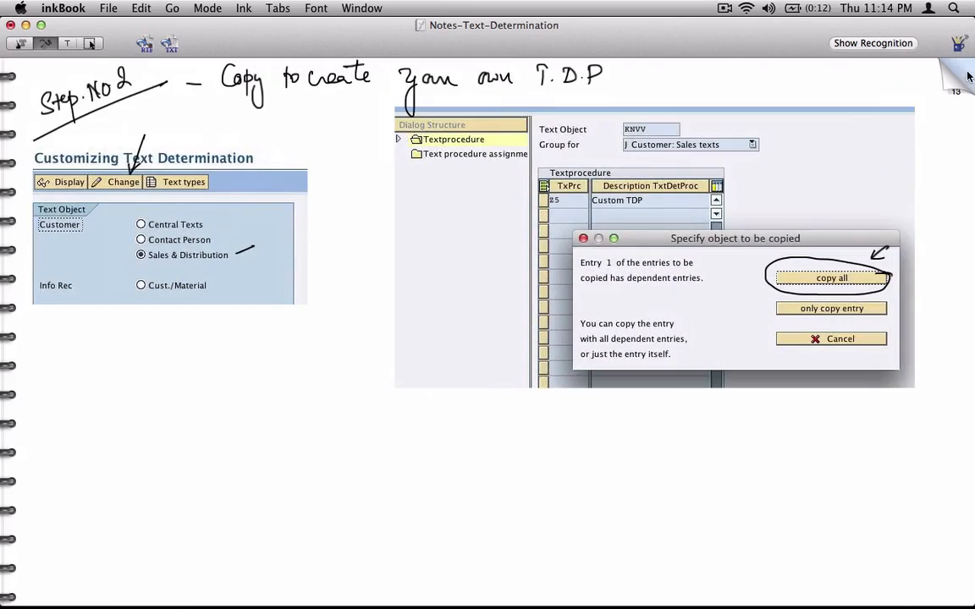
left_click(968, 76)
left_click(965, 77)
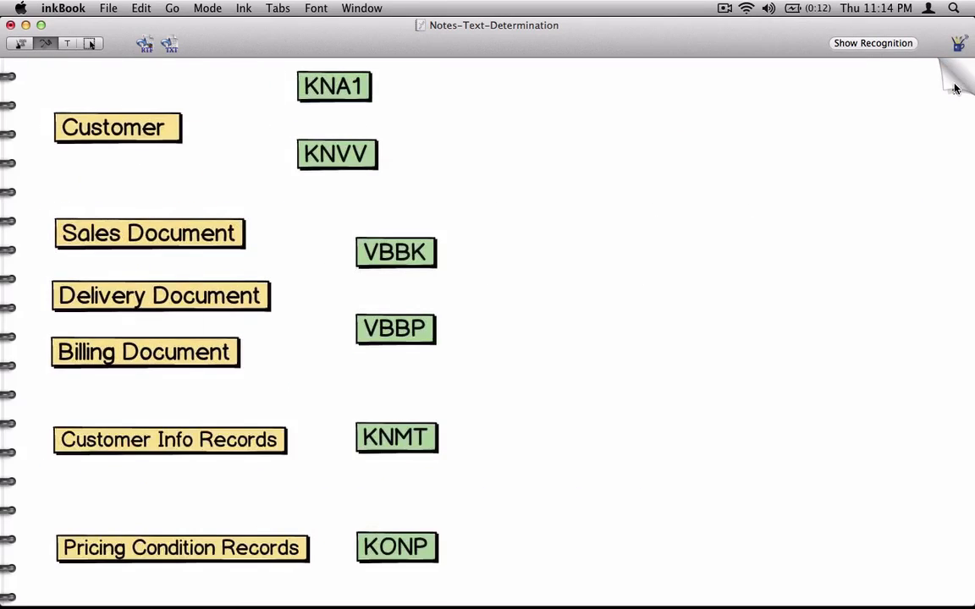
left_click(955, 81)
left_click(952, 84)
Handwrite General and Sales beside KNA1/KNVV, bracing them toward 'Text types'
mouse_move(412, 76)
left_mouse_down()
mouse_move(415, 111)
mouse_move(461, 81)
mouse_move(462, 65)
mouse_move(428, 134)
mouse_move(464, 126)
mouse_move(474, 133)
left_mouse_up()
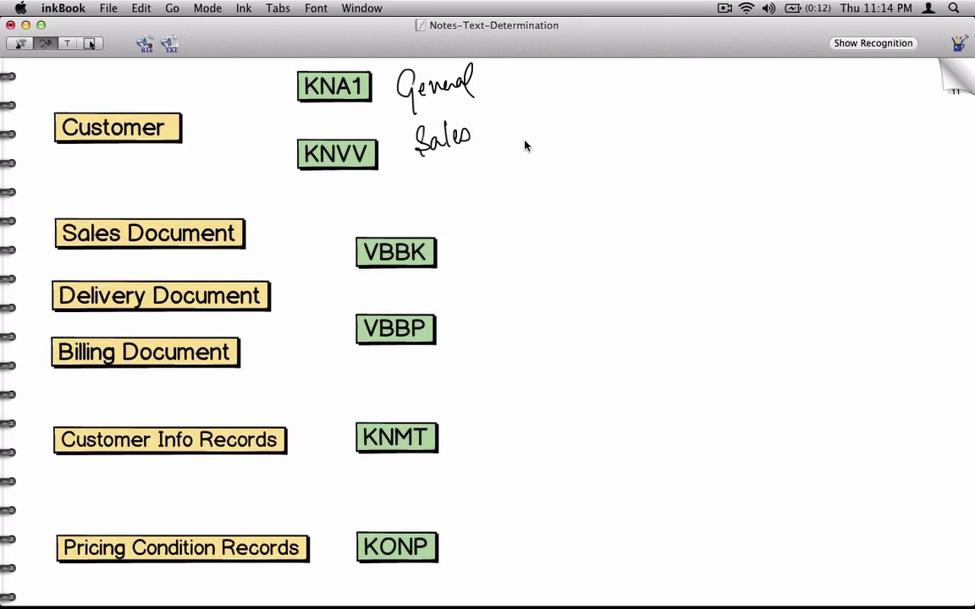
mouse_move(507, 81)
left_mouse_down()
mouse_move(536, 80)
mouse_move(538, 98)
left_mouse_up()
left_click_drag(500, 150, 521, 148)
mouse_move(501, 161)
left_mouse_down()
mouse_move(525, 159)
mouse_move(512, 184)
left_mouse_up()
left_click_drag(502, 172, 528, 176)
mouse_move(562, 73)
left_mouse_down()
mouse_move(565, 100)
mouse_move(597, 75)
left_mouse_up()
left_click_drag(588, 76, 587, 93)
left_click_drag(594, 86, 612, 86)
mouse_move(623, 74)
left_mouse_down()
mouse_move(624, 88)
mouse_move(640, 92)
left_mouse_up()
left_click_drag(633, 78, 645, 77)
mouse_move(648, 79)
left_mouse_down()
mouse_move(668, 107)
mouse_move(684, 85)
left_mouse_up()
left_click_drag(695, 73, 687, 88)
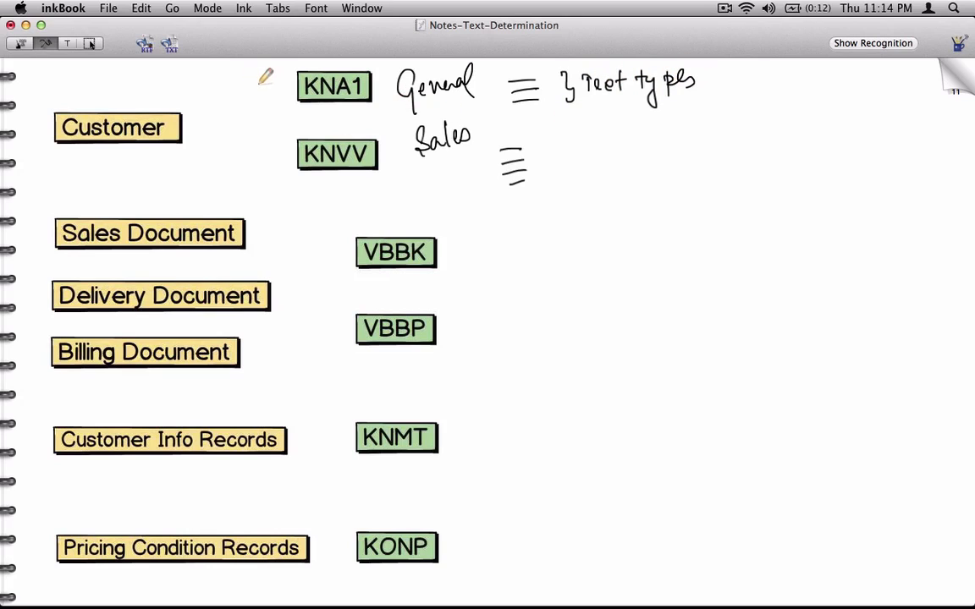
Label the column 'Text Objects' and tick VBBK and VBBP with text-type lines
mouse_move(215, 81)
left_mouse_down()
mouse_move(225, 95)
mouse_move(247, 76)
mouse_move(264, 81)
mouse_move(247, 108)
left_mouse_up()
mouse_move(251, 100)
left_mouse_down()
mouse_move(267, 101)
mouse_move(261, 135)
mouse_move(293, 101)
left_mouse_up()
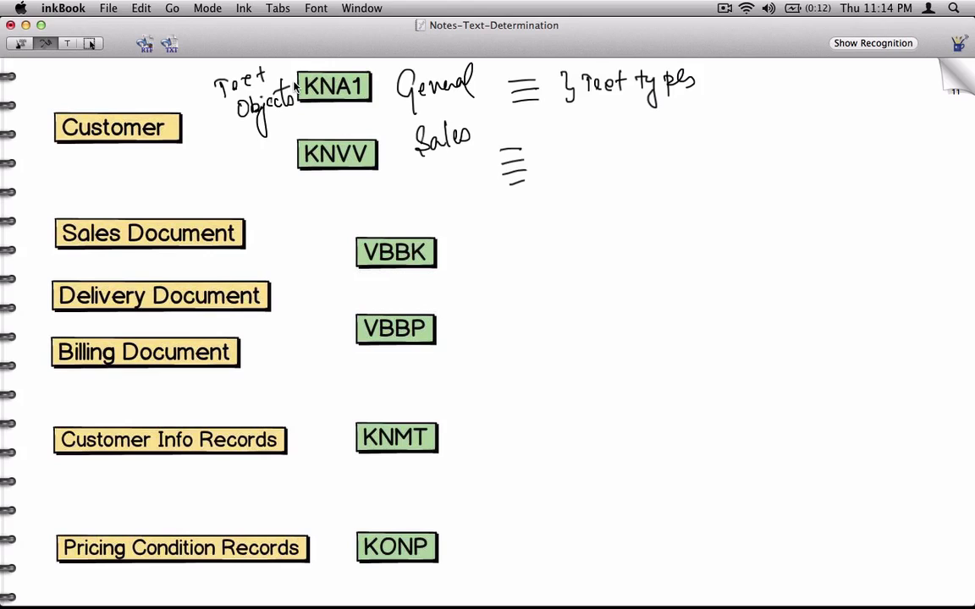
left_click_drag(447, 242, 469, 251)
mouse_move(451, 258)
left_mouse_down()
mouse_move(470, 256)
mouse_move(466, 265)
left_mouse_up()
left_click_drag(451, 317, 466, 313)
mouse_move(451, 326)
left_mouse_down()
mouse_move(465, 325)
mouse_move(465, 339)
left_mouse_up()
left_click_drag(456, 351, 464, 346)
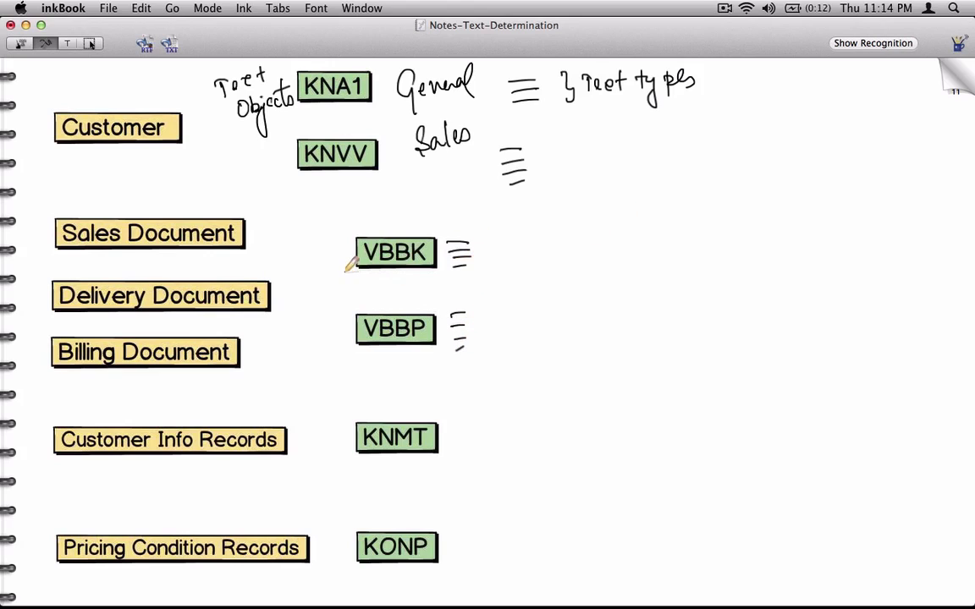
left_click_drag(324, 254, 341, 243)
left_click_drag(325, 330, 344, 320)
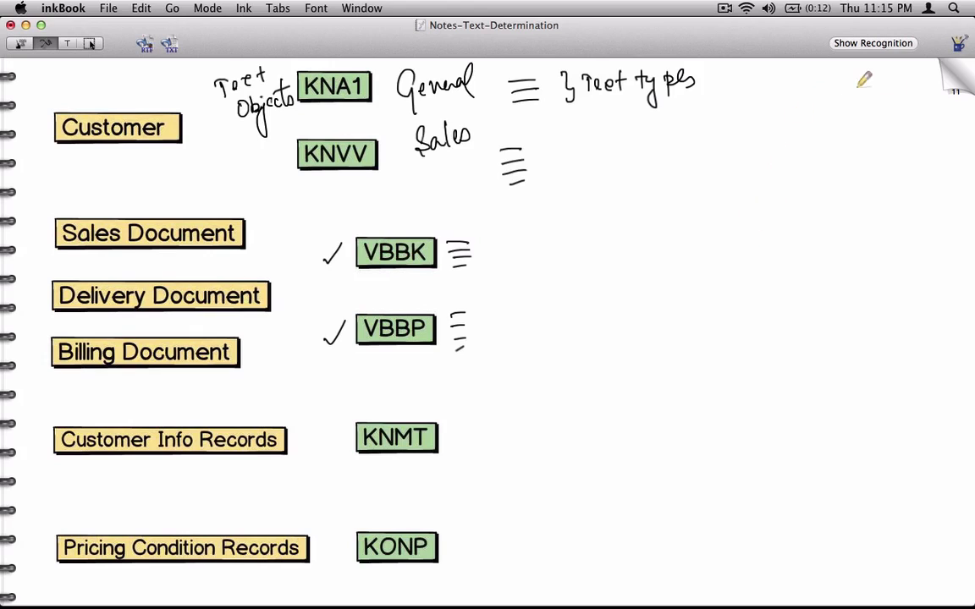
Page forward to the notes page with the text object screenshots
left_click(949, 85)
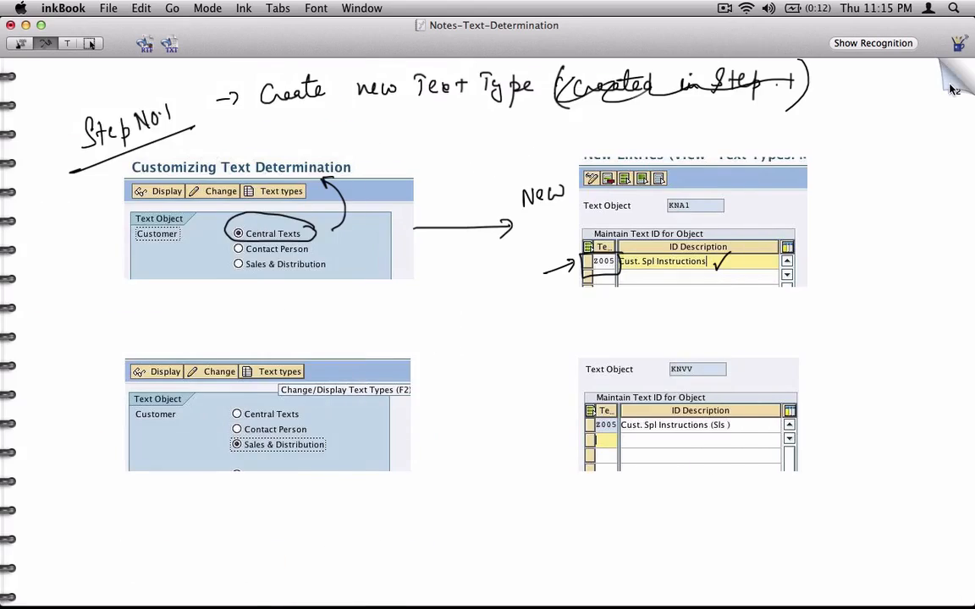
left_click(950, 88)
left_click(951, 90)
left_click(950, 88)
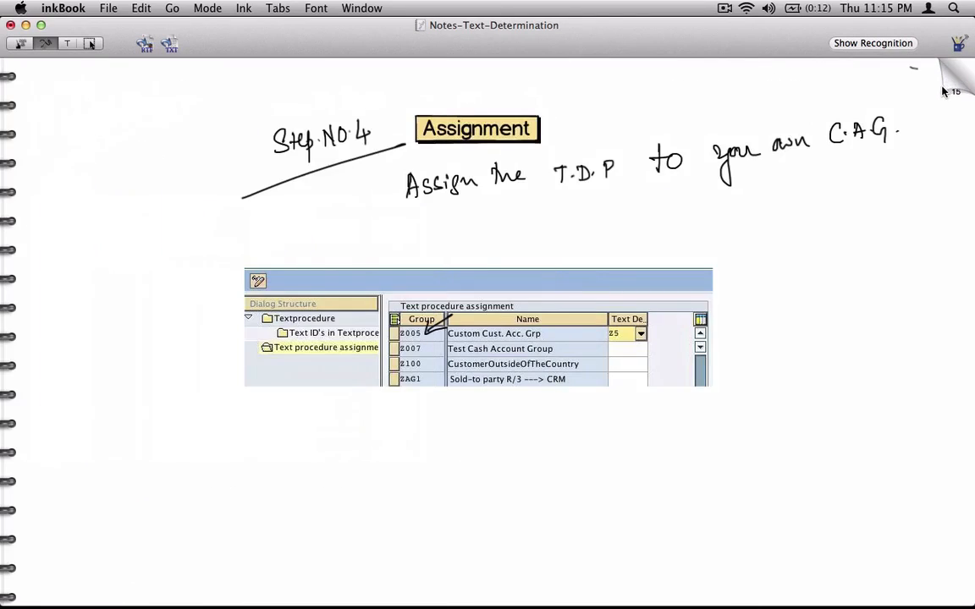
left_click(950, 87)
left_click(950, 88)
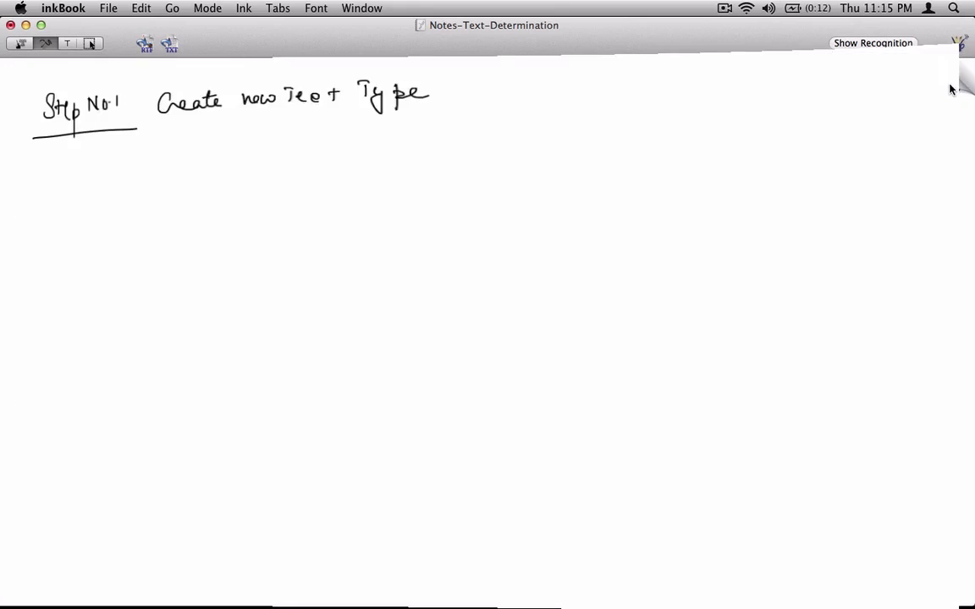
left_click(951, 90)
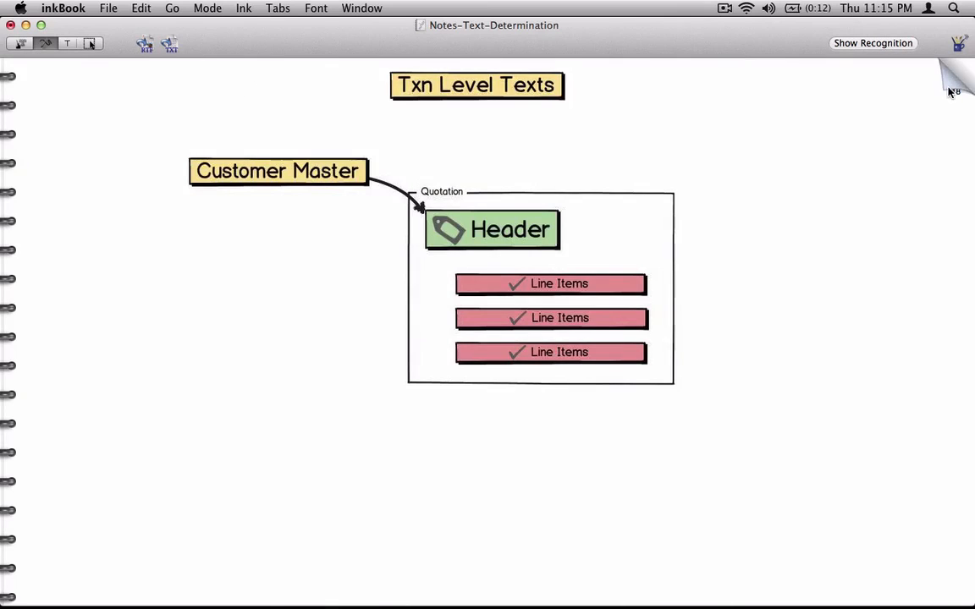
left_click(950, 88)
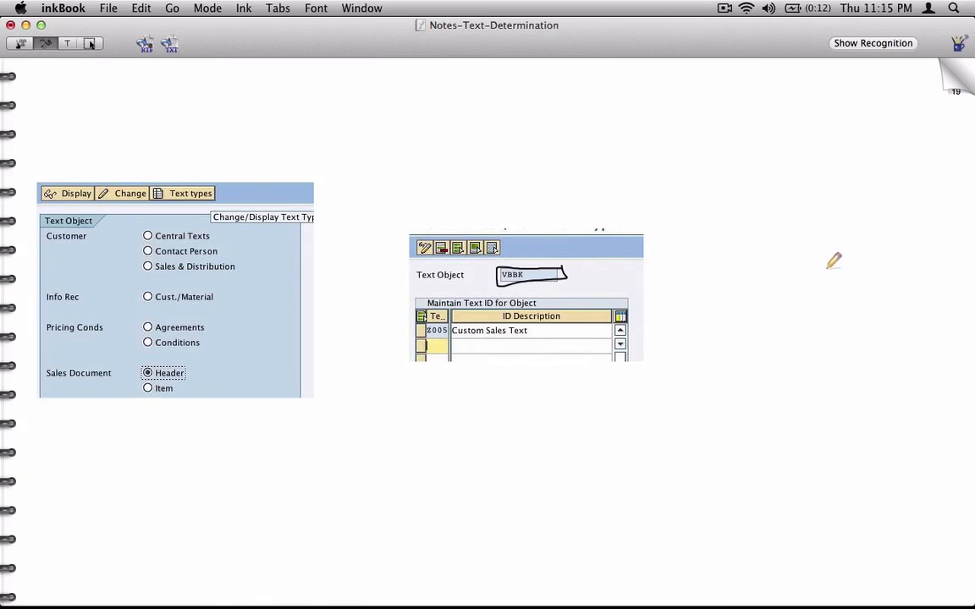
Draw an arrow at the Sales Document Header option, glancing at SAP and back
mouse_move(185, 372)
left_mouse_down()
mouse_move(215, 362)
mouse_move(196, 374)
left_mouse_up()
key("super+Tab")
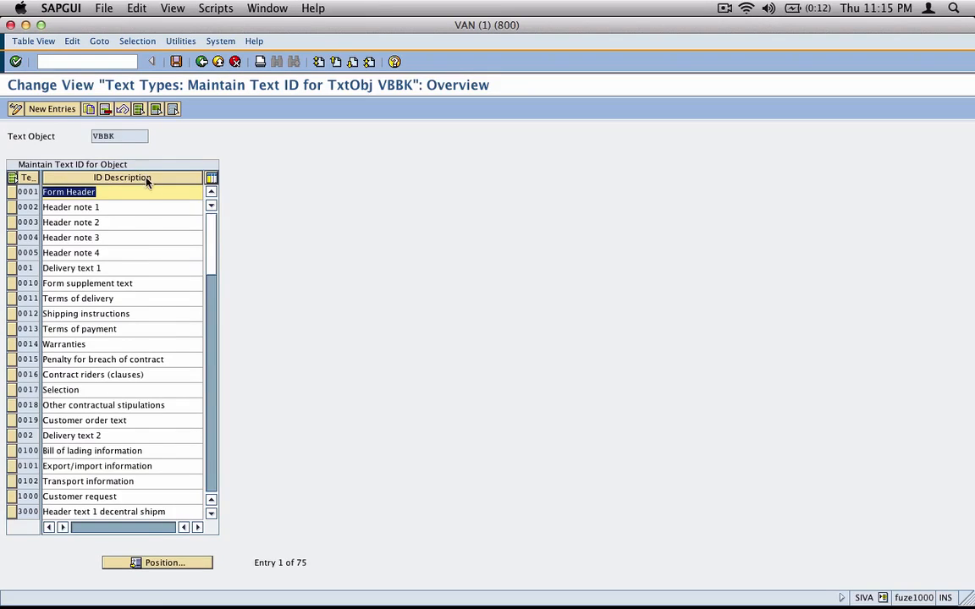
key("super+Tab")
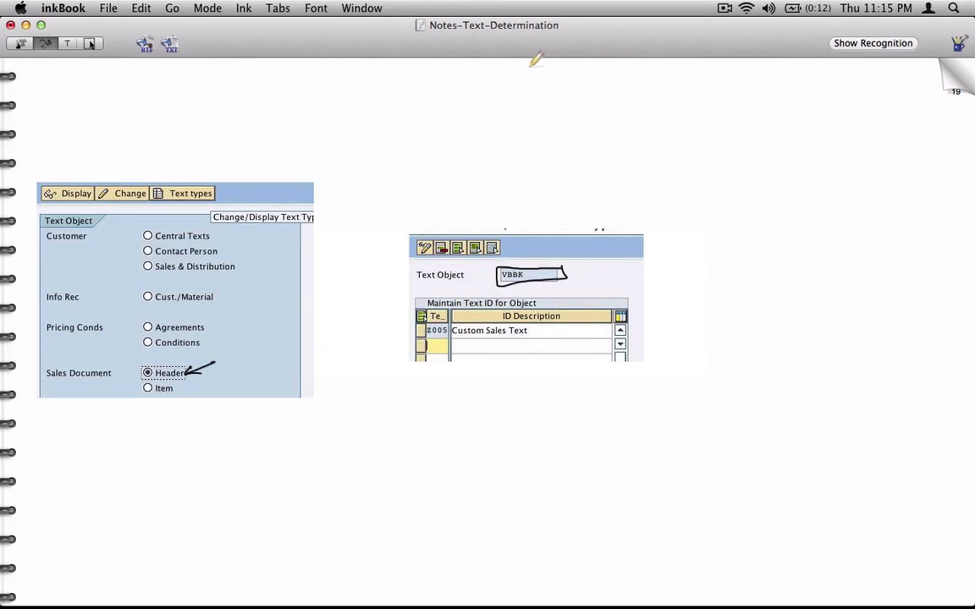
Sketch a user figure with 'Z000 - Audit Note' written below it
left_click_drag(528, 68, 542, 93)
mouse_move(508, 141)
left_mouse_down()
mouse_move(519, 138)
mouse_move(523, 156)
left_mouse_up()
mouse_move(509, 149)
left_mouse_down()
mouse_move(578, 139)
mouse_move(589, 121)
mouse_move(608, 131)
mouse_move(648, 118)
mouse_move(675, 118)
mouse_move(673, 127)
left_mouse_up()
left_click_drag(674, 124, 680, 125)
left_click(697, 123)
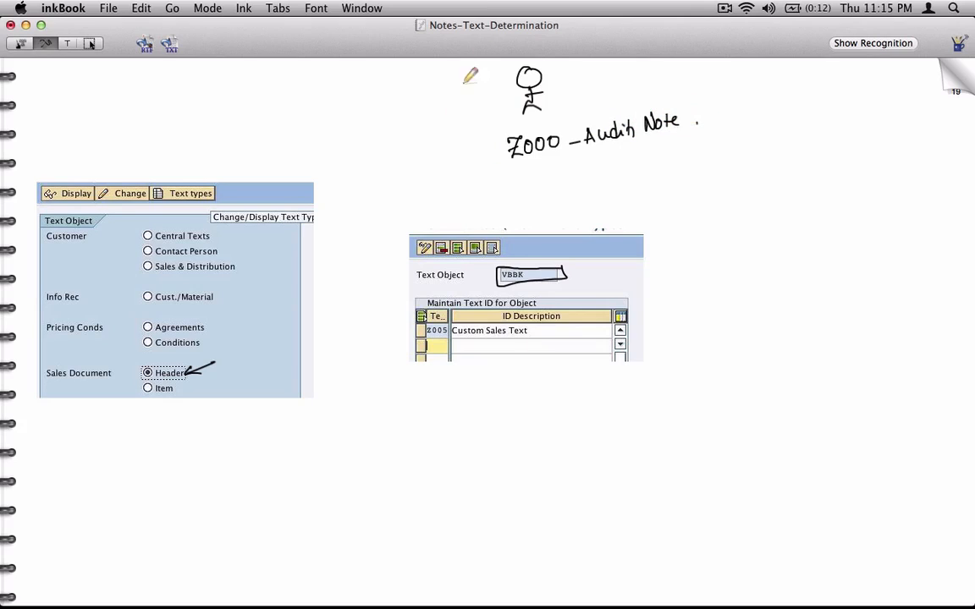
Add bracketed text ID marks and an arrow leading to VAP1 / ZOR5
mouse_move(441, 88)
left_mouse_down()
mouse_move(447, 102)
mouse_move(479, 88)
mouse_move(489, 118)
left_mouse_up()
left_click_drag(435, 81, 432, 121)
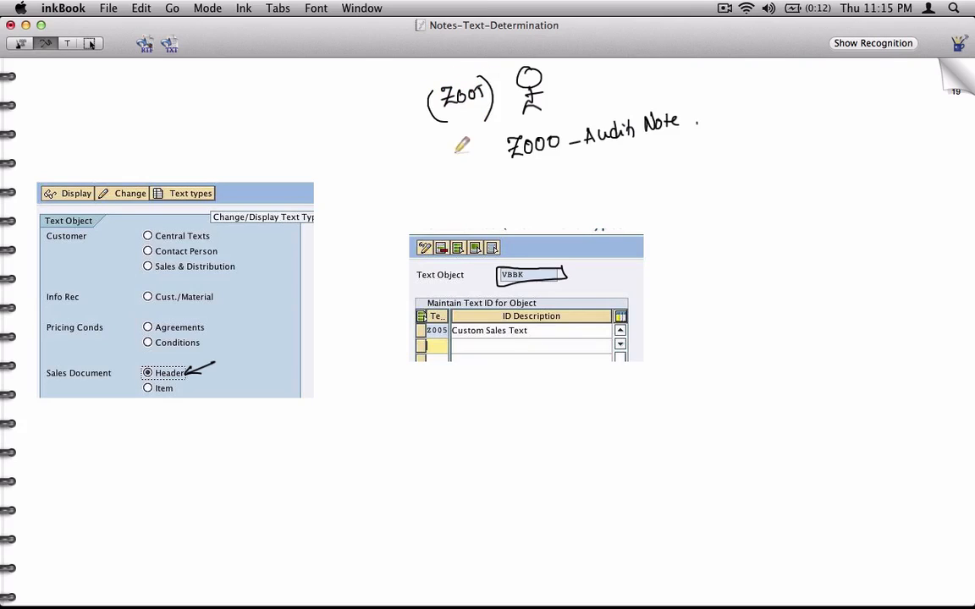
mouse_move(624, 70)
left_mouse_down()
mouse_move(613, 98)
mouse_move(650, 91)
left_mouse_up()
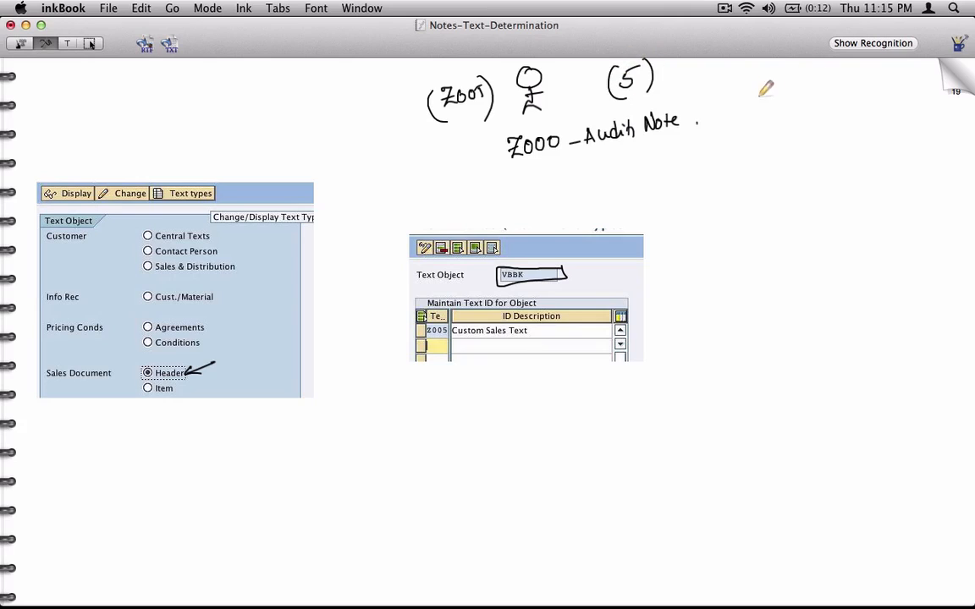
left_click(668, 157)
left_click_drag(699, 184, 699, 197)
left_click_drag(747, 167, 795, 182)
left_click_drag(735, 209, 826, 193)
mouse_move(756, 223)
left_mouse_down()
mouse_move(772, 237)
mouse_move(775, 223)
mouse_move(815, 217)
left_mouse_up()
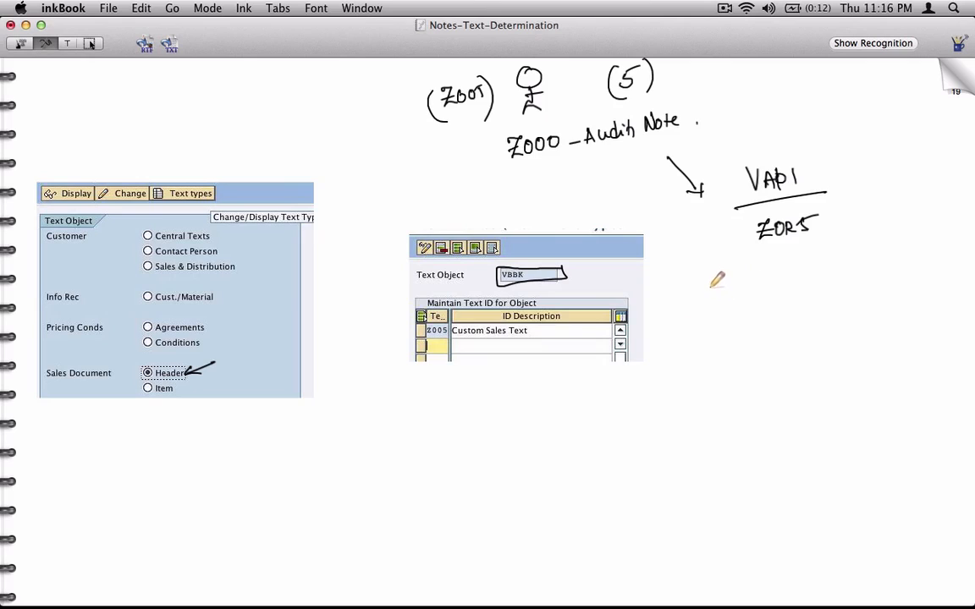
Sketch the order's text box with lines representing the text area
mouse_move(704, 311)
left_mouse_down()
mouse_move(748, 279)
mouse_move(704, 312)
mouse_move(732, 297)
left_mouse_up()
left_click_drag(684, 373, 916, 355)
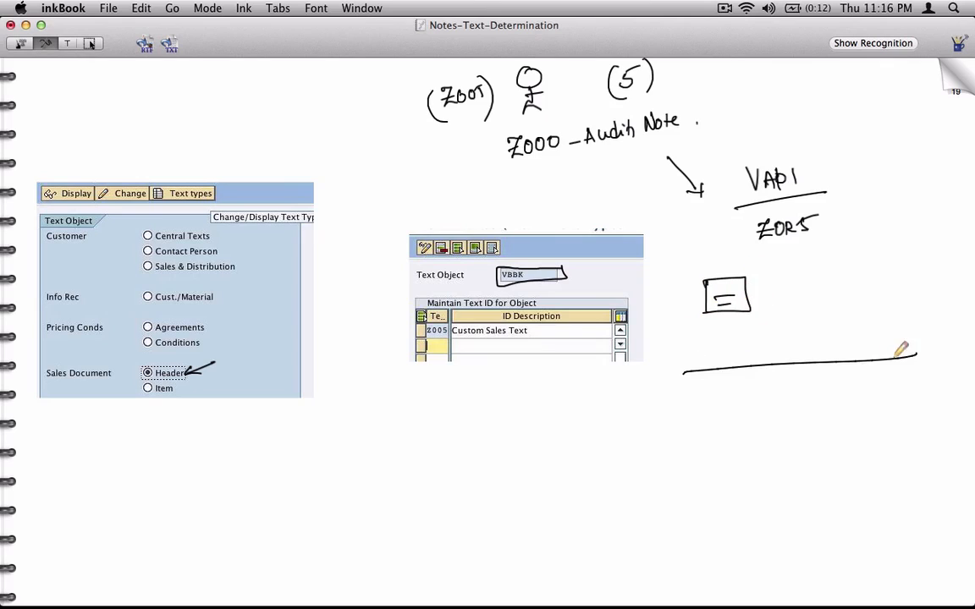
left_click_drag(684, 420, 877, 402)
left_click_drag(682, 457, 891, 434)
mouse_move(657, 405)
left_mouse_down()
mouse_move(658, 418)
mouse_move(672, 411)
left_mouse_up()
left_click_drag(661, 434, 662, 452)
left_click_drag(667, 439, 673, 440)
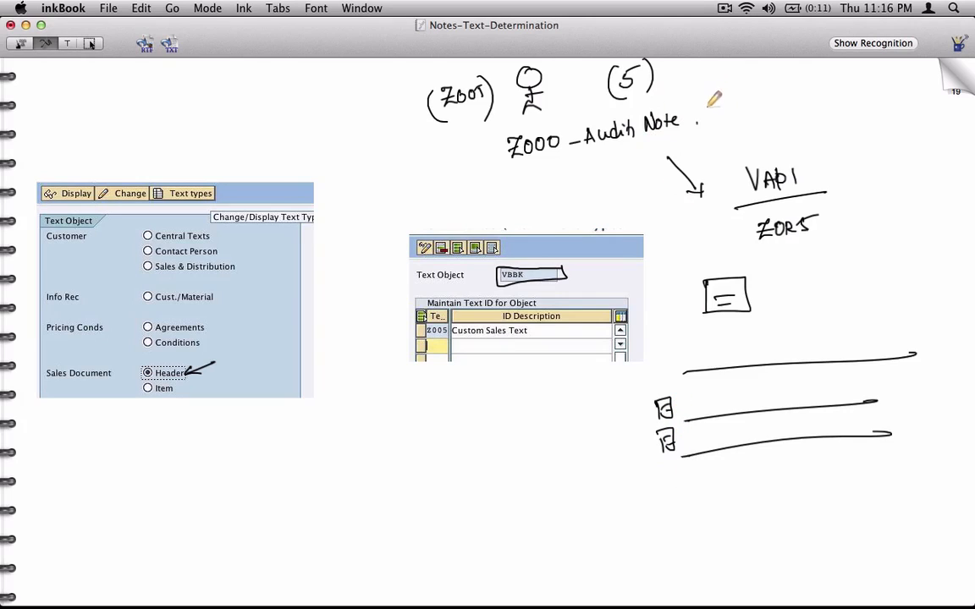
Draw a field beside Audit Note and a curved arrow from it to the text box
left_click_drag(701, 102, 709, 118)
mouse_move(702, 102)
left_mouse_down()
mouse_move(782, 72)
mouse_move(710, 115)
mouse_move(737, 104)
left_mouse_up()
left_click(761, 92)
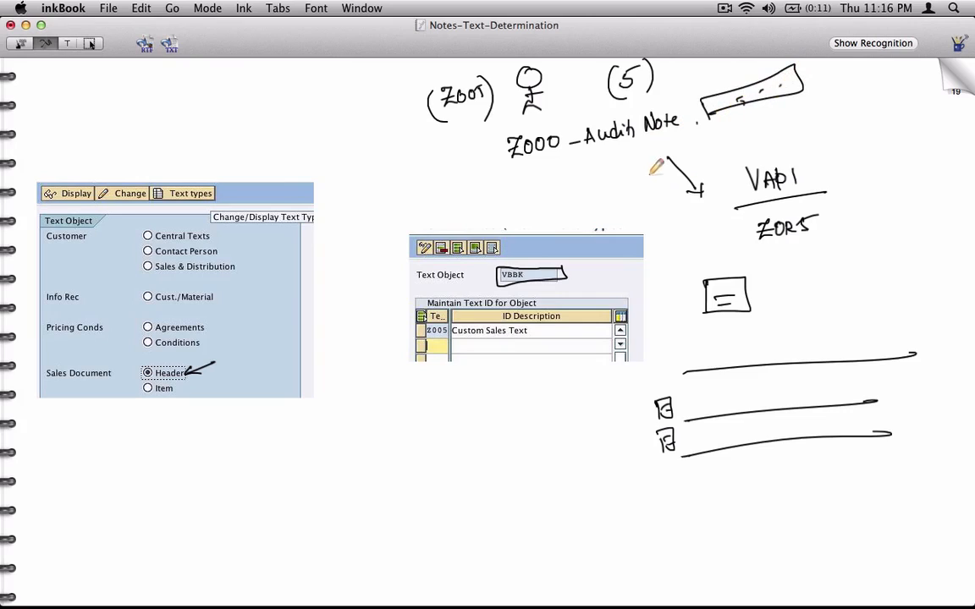
left_click_drag(639, 158, 697, 278)
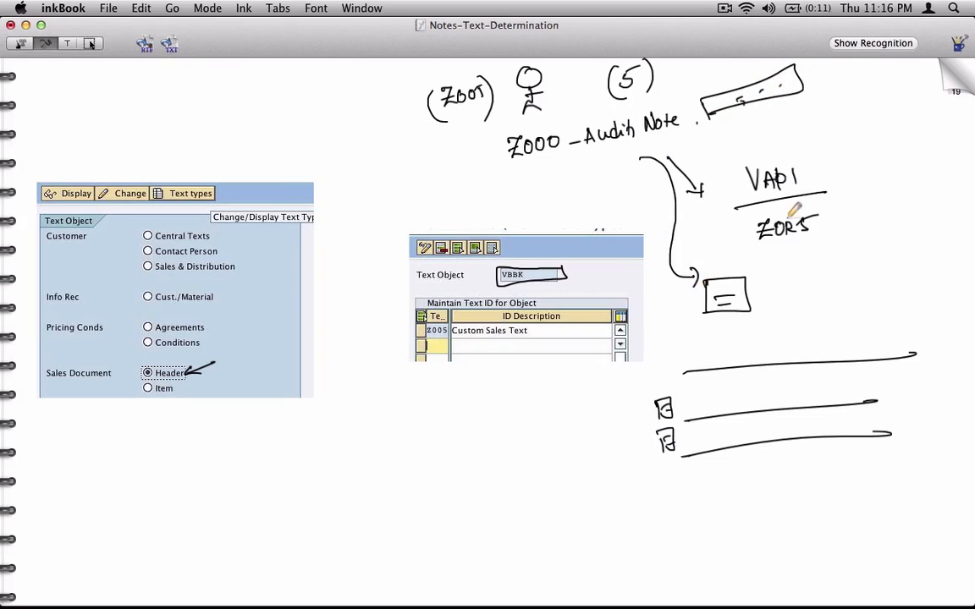
left_click(804, 241)
Write Z005 beside the text box and link it to the underlined Audit Note
mouse_move(758, 288)
left_mouse_down()
mouse_move(825, 272)
mouse_move(825, 281)
mouse_move(760, 290)
left_mouse_up()
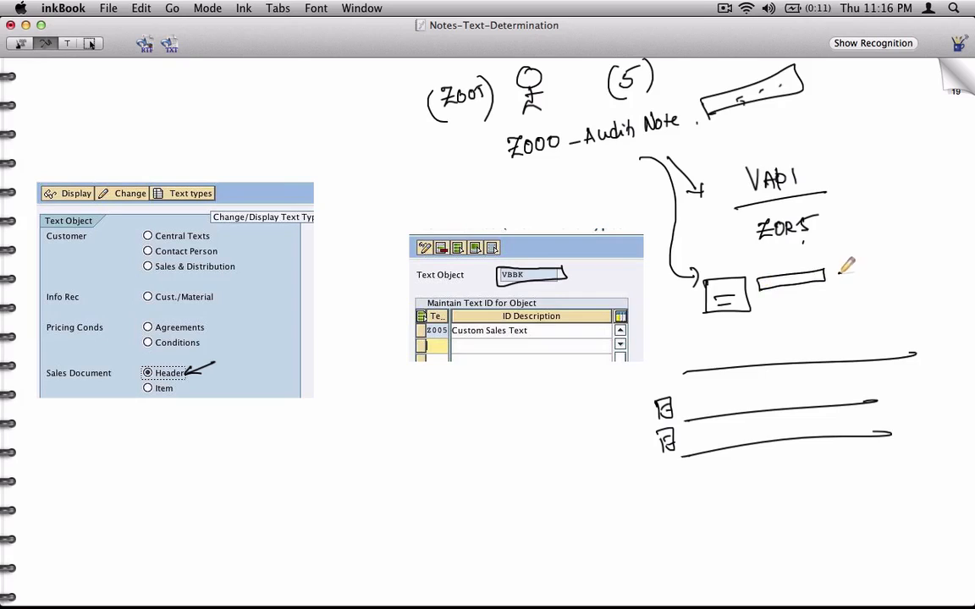
left_click_drag(839, 273, 851, 281)
mouse_move(856, 270)
left_mouse_down()
mouse_move(882, 276)
mouse_move(871, 253)
mouse_move(882, 259)
left_mouse_up()
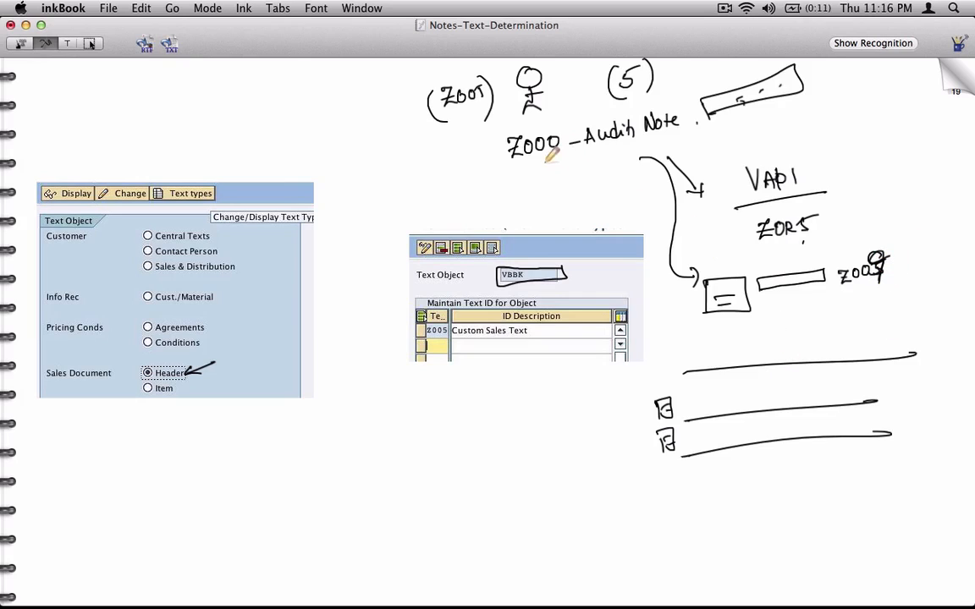
mouse_move(561, 157)
left_mouse_down()
mouse_move(601, 144)
mouse_move(715, 333)
mouse_move(759, 329)
left_mouse_up()
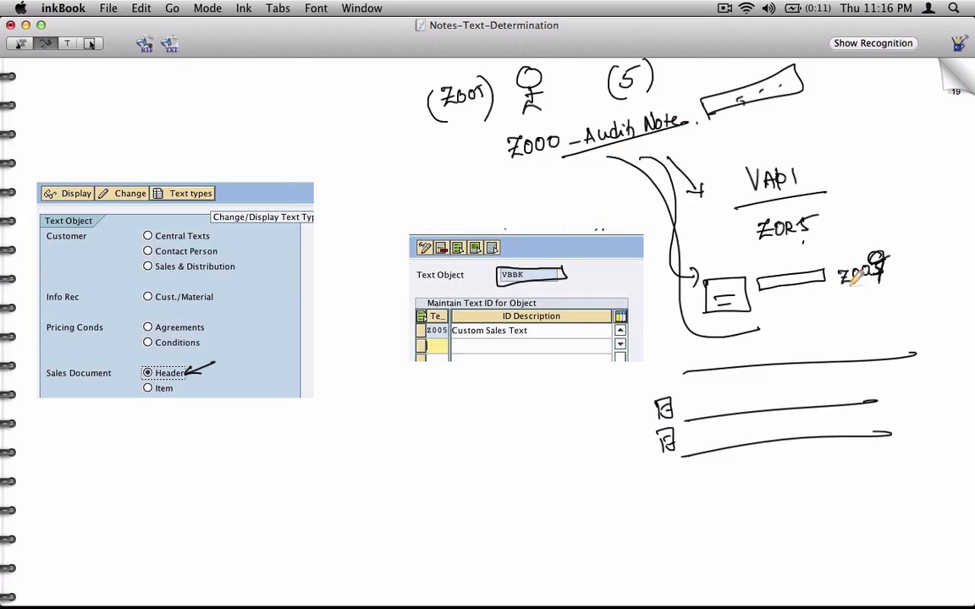
left_click_drag(836, 296, 882, 290)
key("super+Tab")
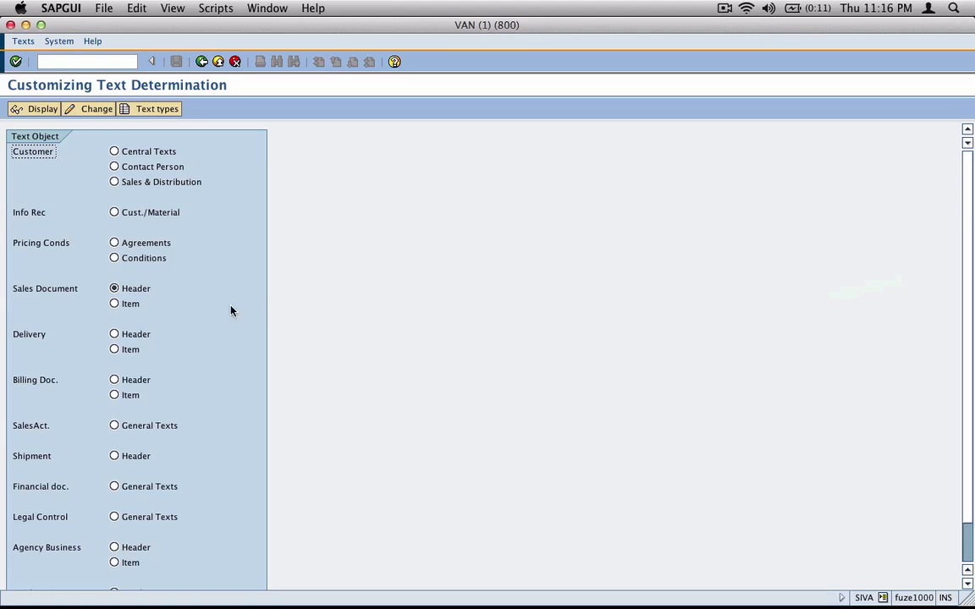
Create Sales Document Header text ID Z009 'Custom Audit Note from Cust' and save it under a workbench request
left_click(173, 108)
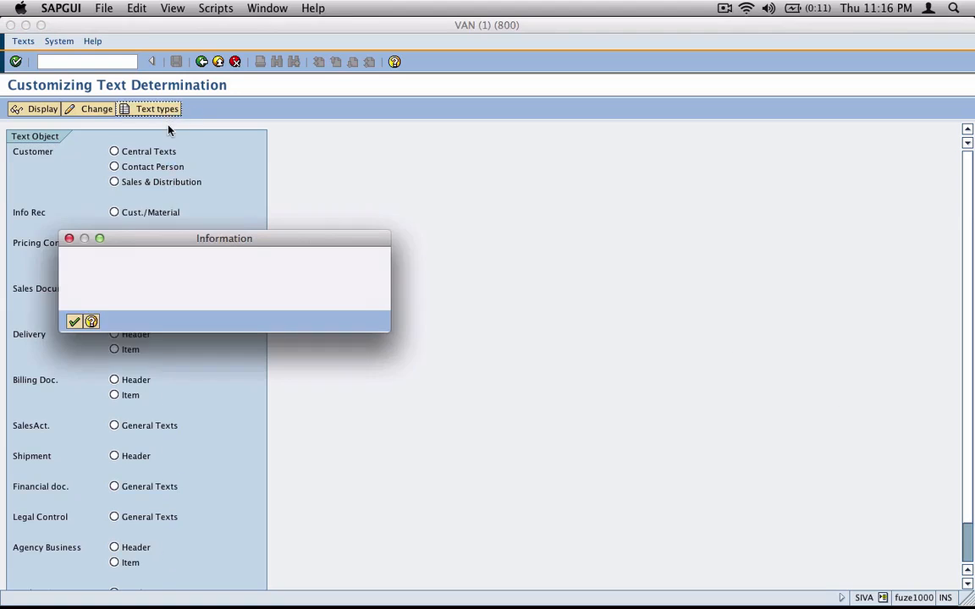
left_click(77, 320)
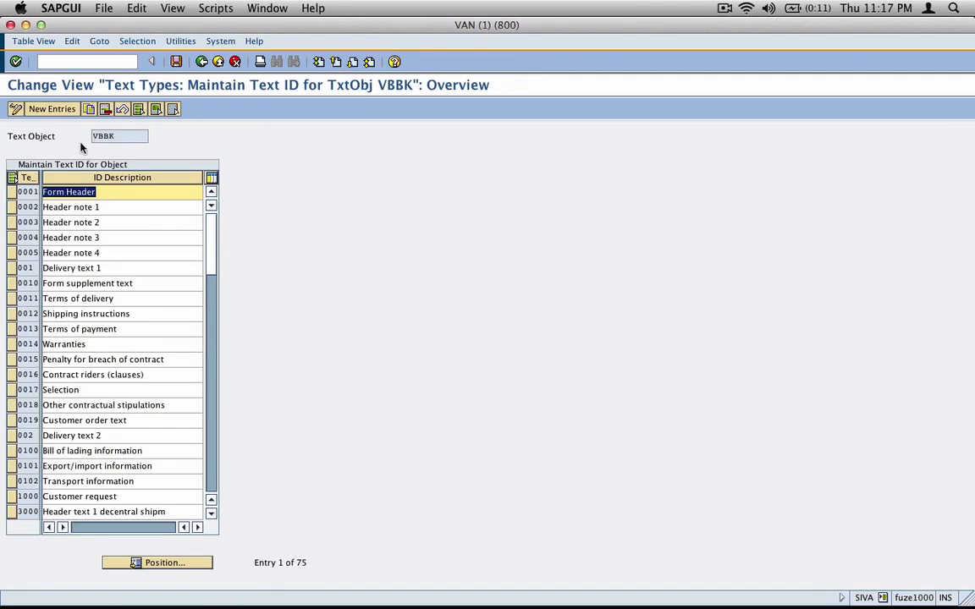
left_click(54, 109)
type("Z00")
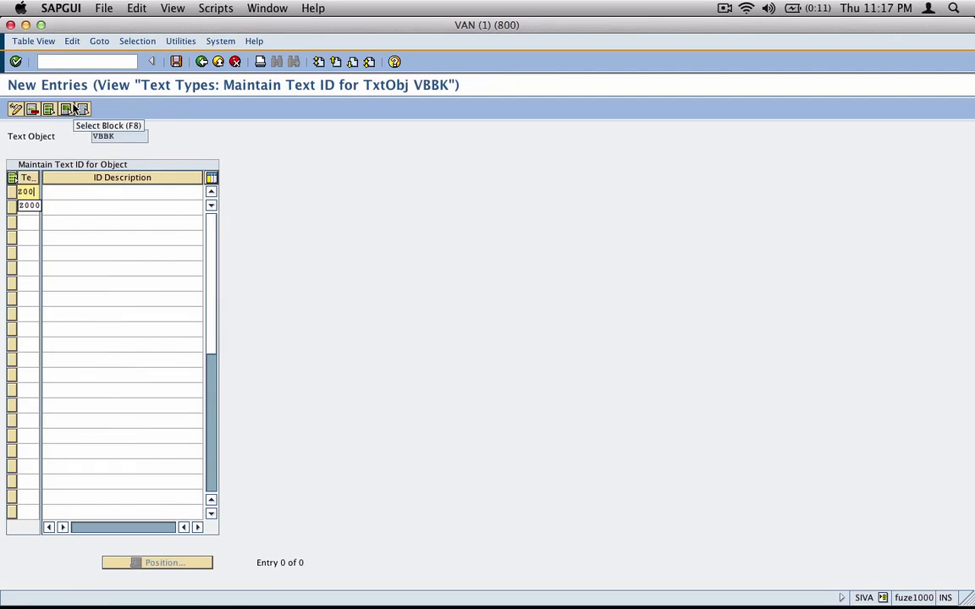
type("9")
key("Tab")
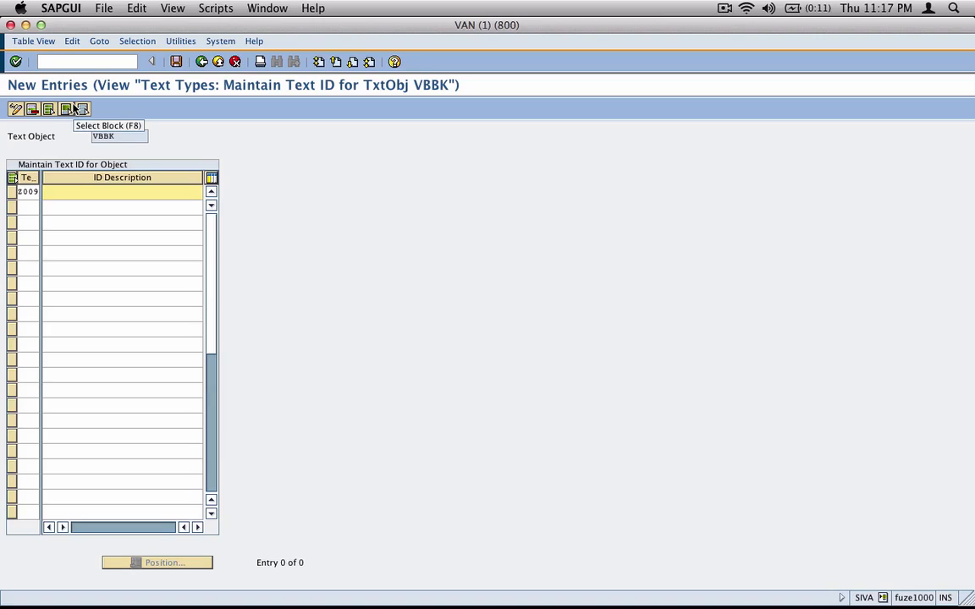
type("Custom")
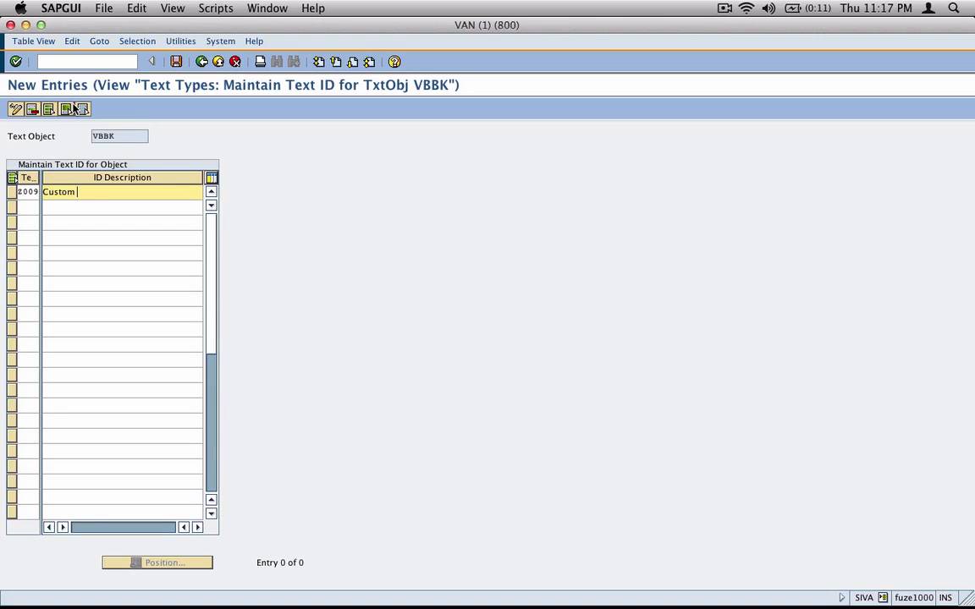
type(" Audit Note from Ciu")
type("t")
key("Return")
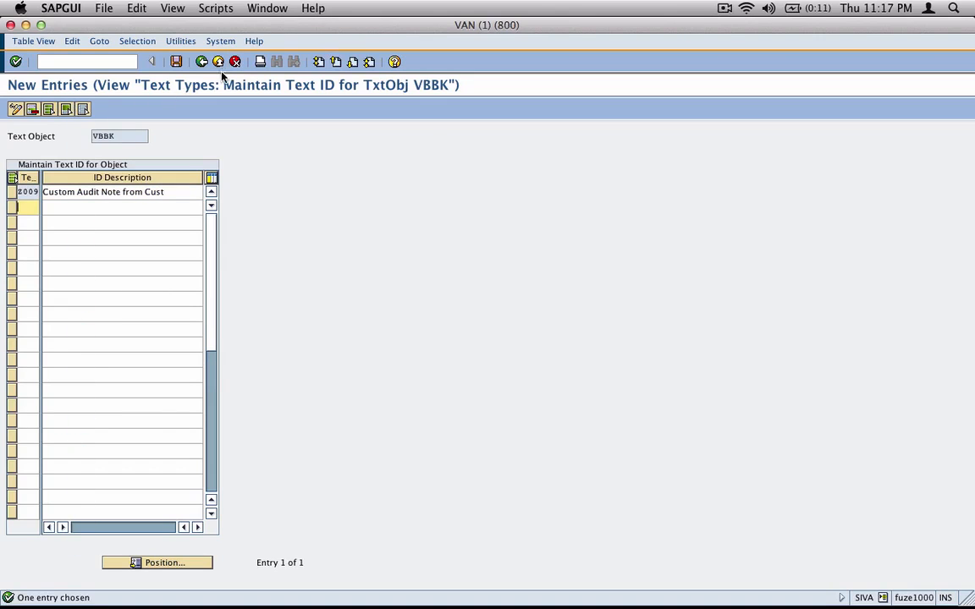
left_click(176, 61)
left_click(42, 170)
left_click(201, 62)
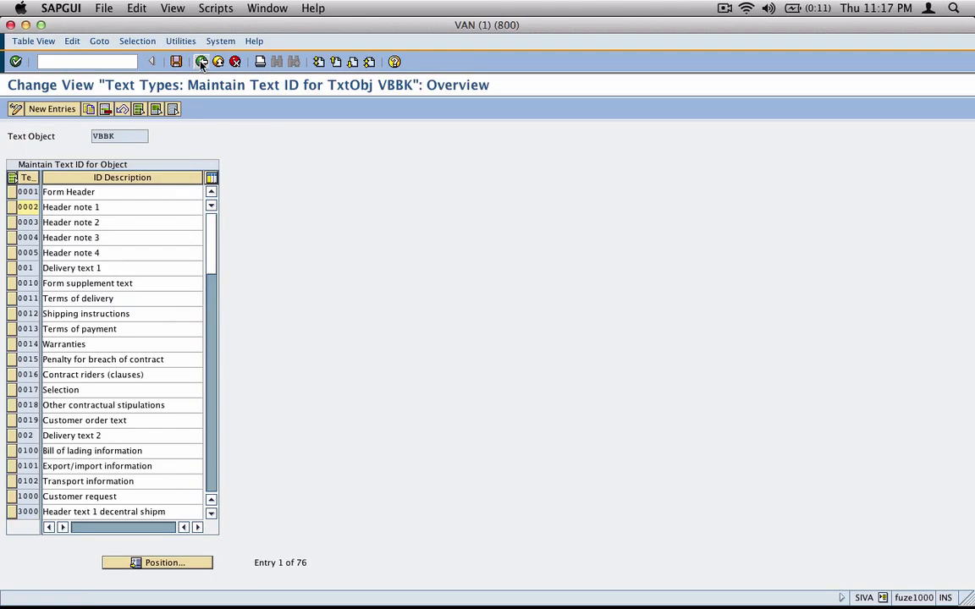
left_click(202, 62)
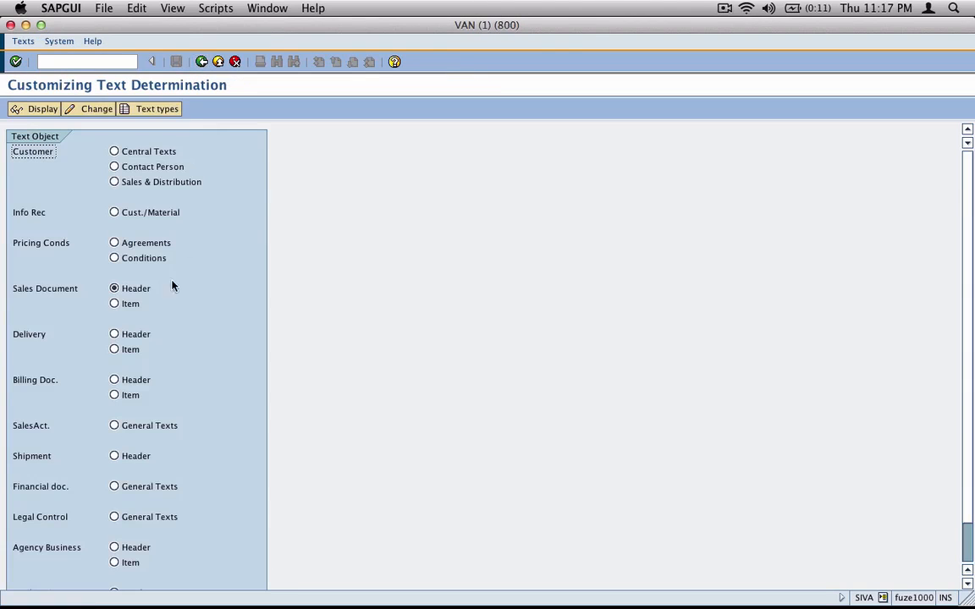
Copy the Sales header text procedure with its dependent entries as Z0 'Cust Text Det Proc'
left_click(78, 110)
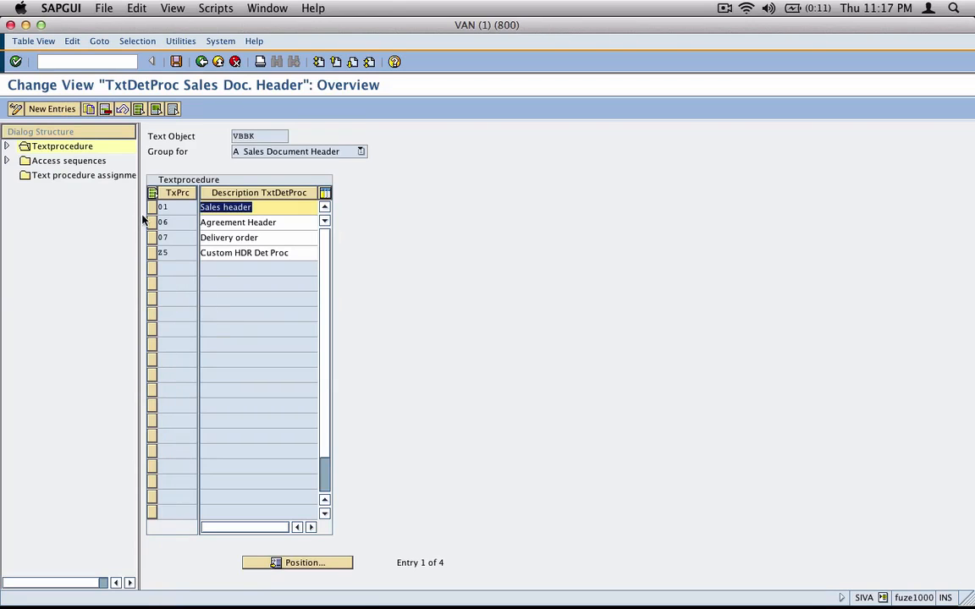
left_click(170, 208)
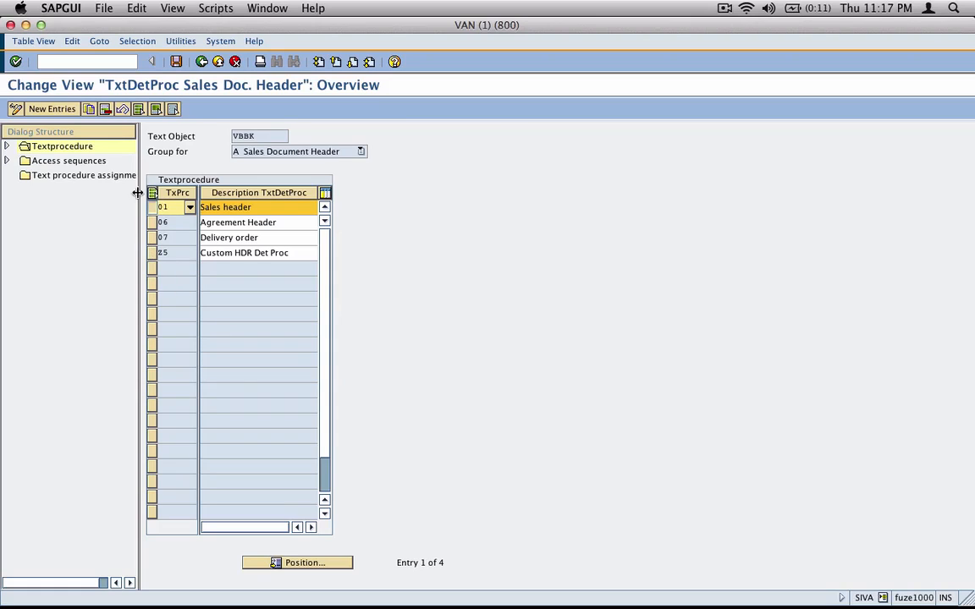
left_click(89, 109)
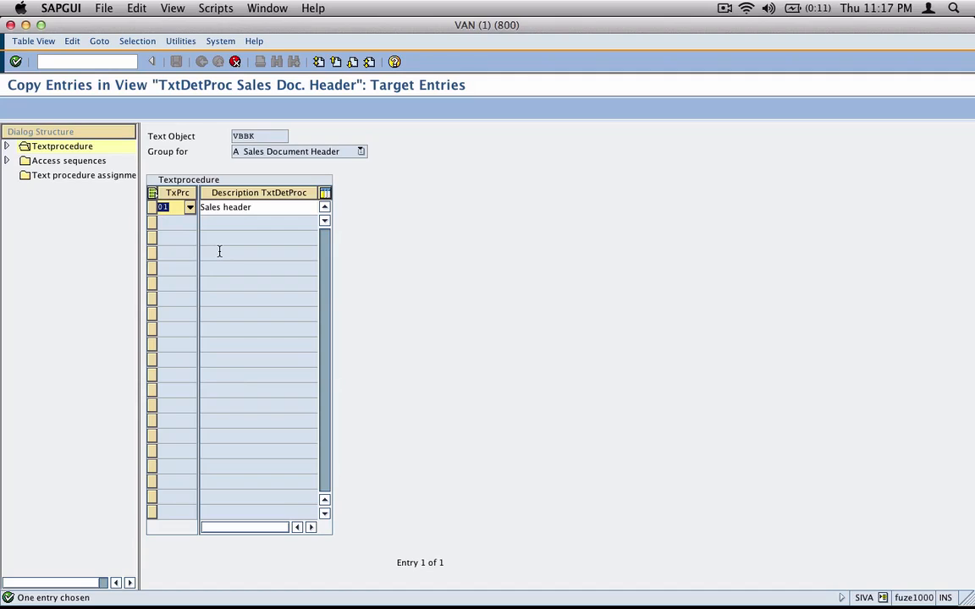
type("Z0")
key("Tab")
type("Cus")
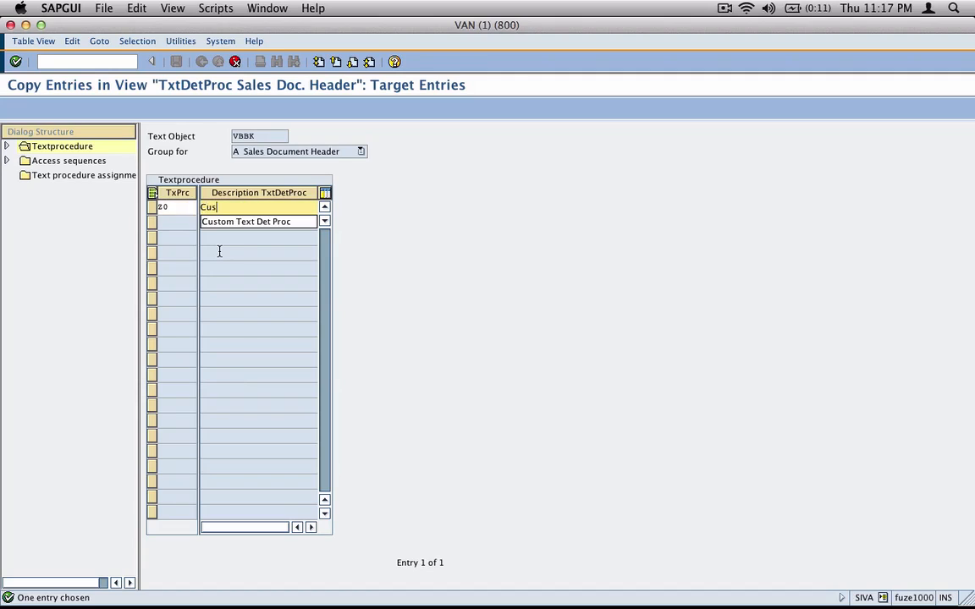
type("t Te")
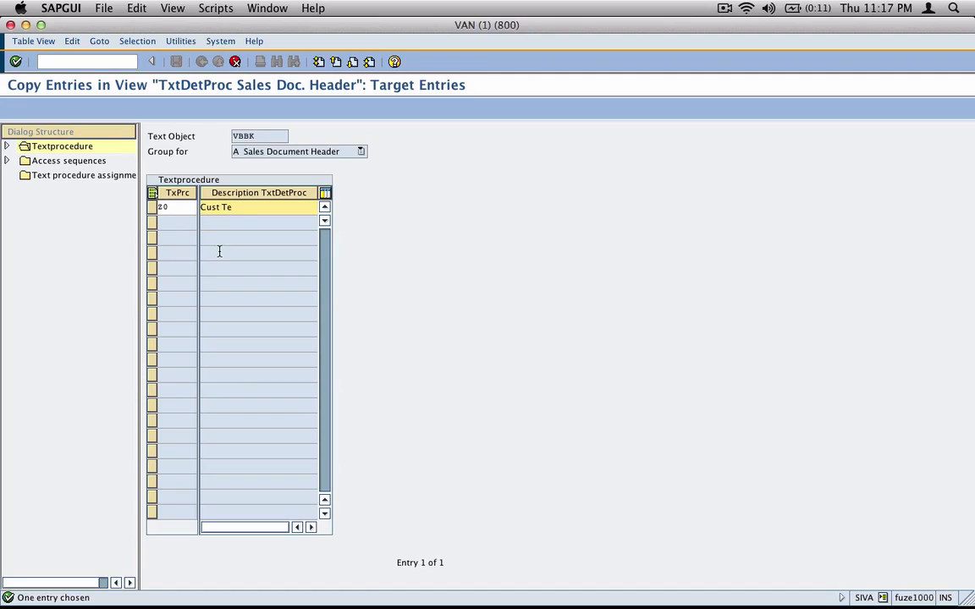
type("xt Det Proc")
key("Return")
left_click(433, 161)
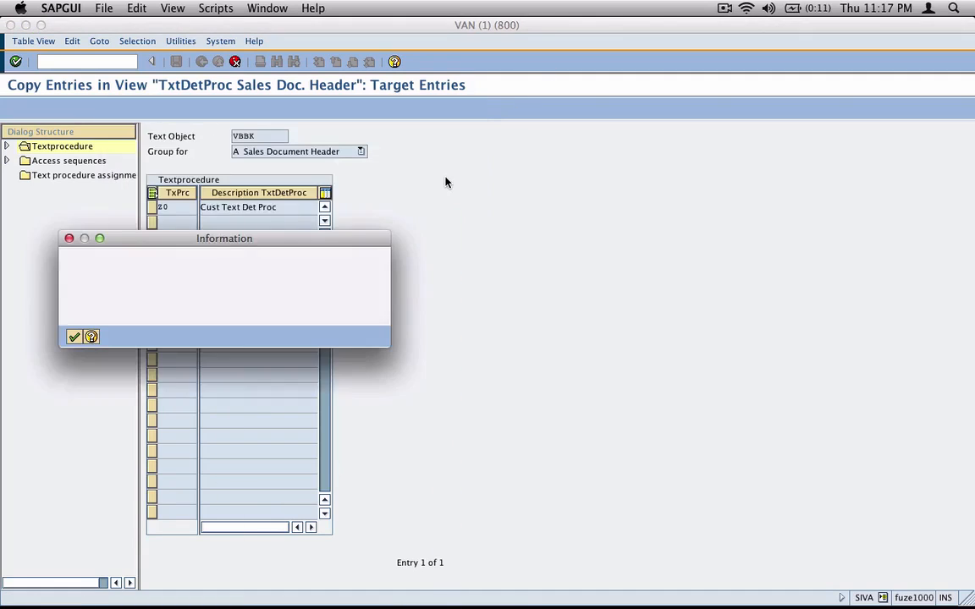
left_click(68, 338)
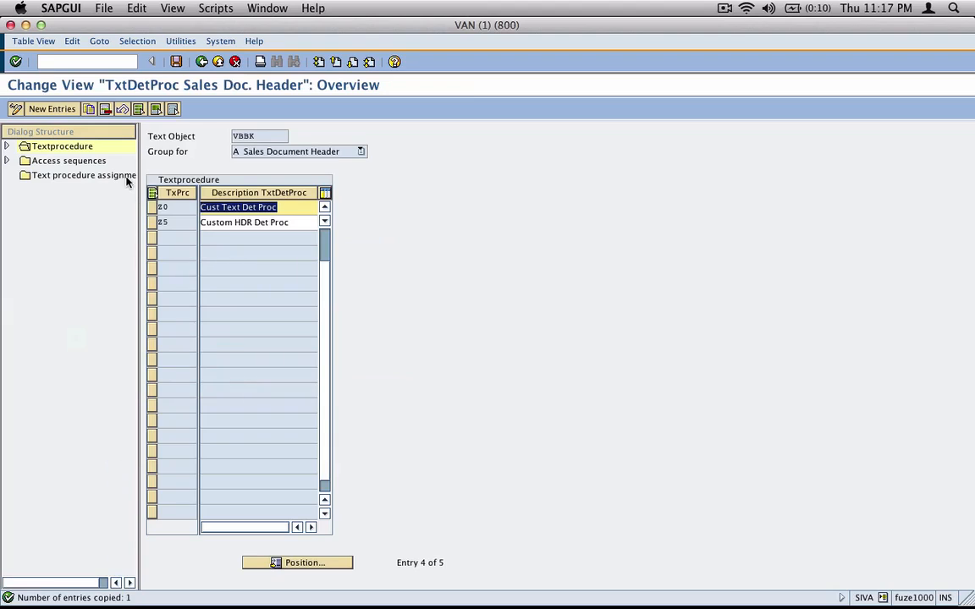
Select procedure Z0 and display its 16 inherited text IDs
left_click(6, 161)
left_click(6, 147)
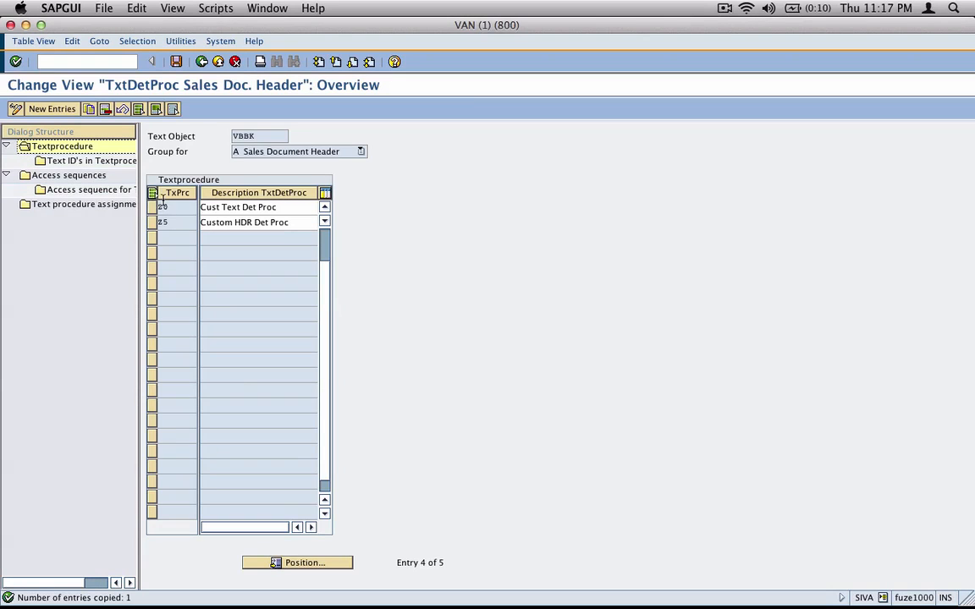
left_click(153, 208)
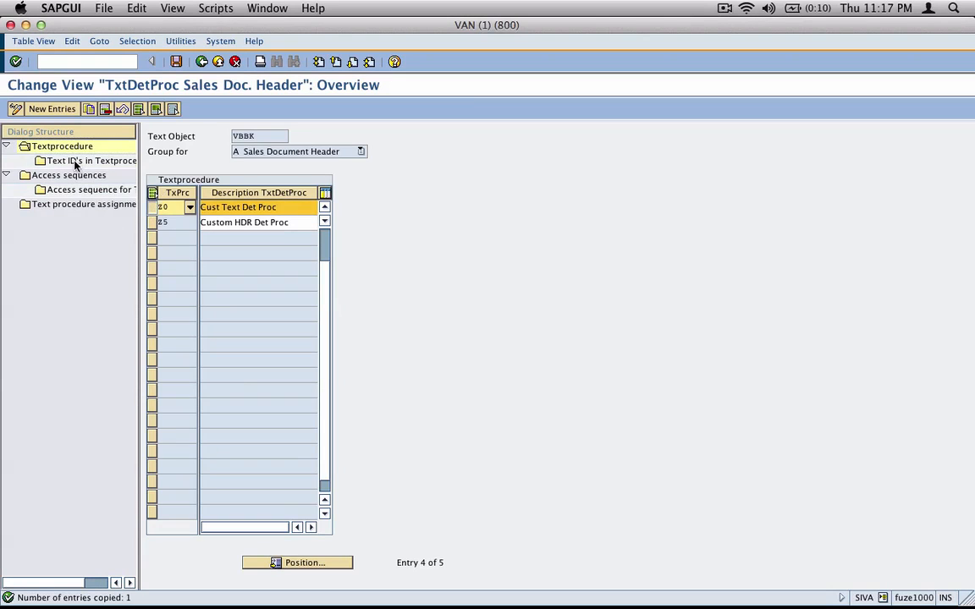
double_click(74, 162)
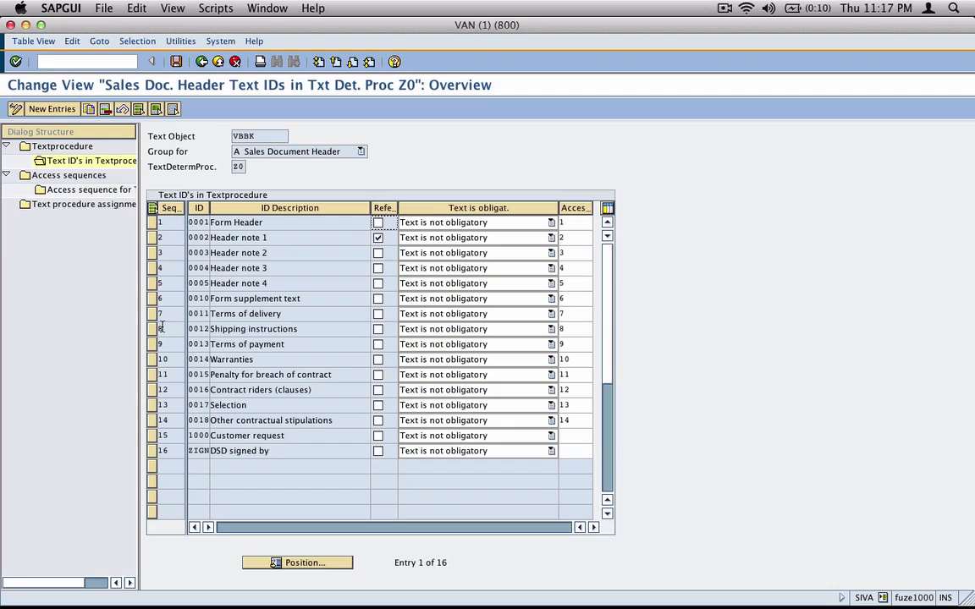
Add text ID Z009 at sequence 20 after the last entry 16 and save it
double_click(162, 450)
left_click(72, 110)
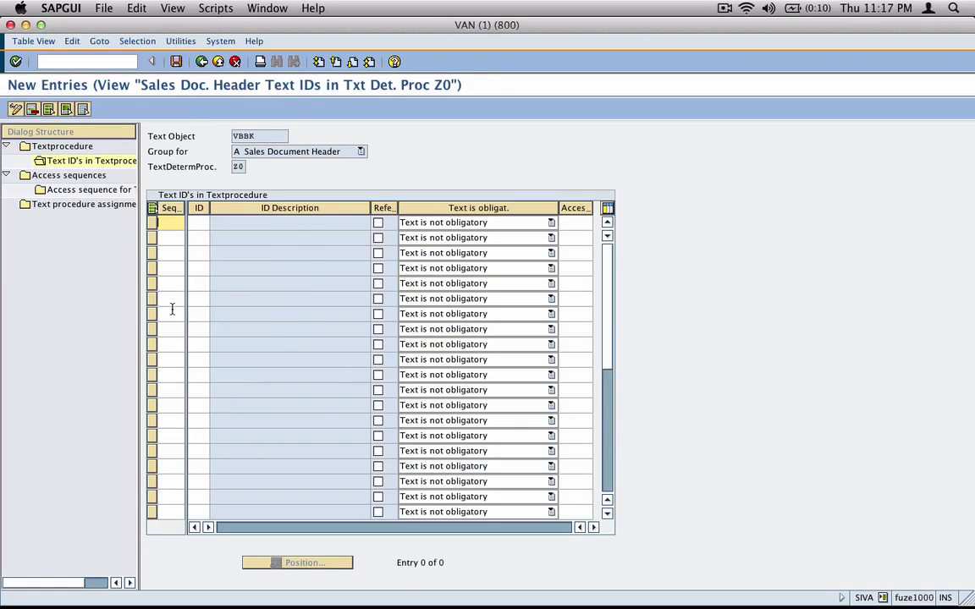
key("Tab")
type("Z")
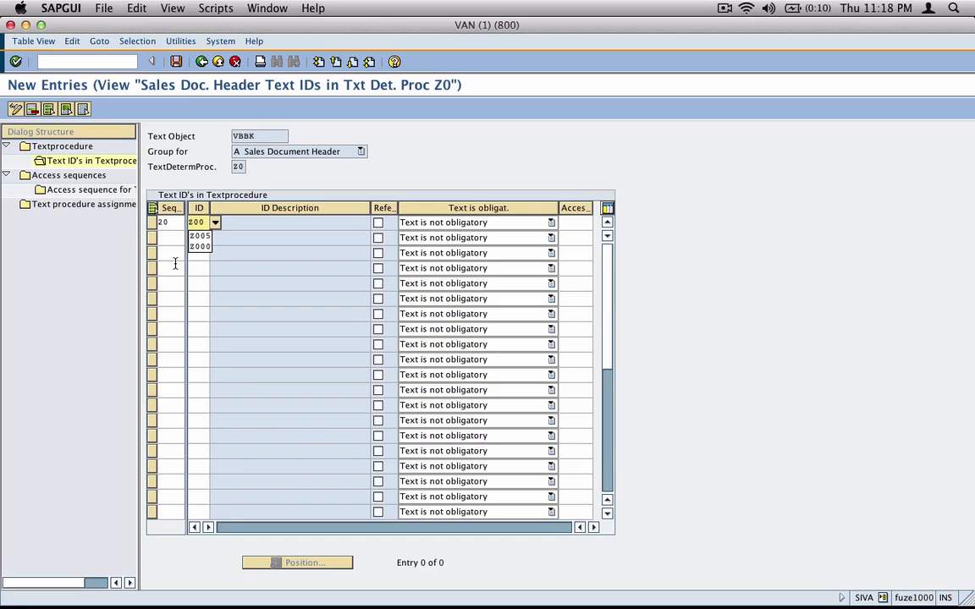
type("009")
key("Return")
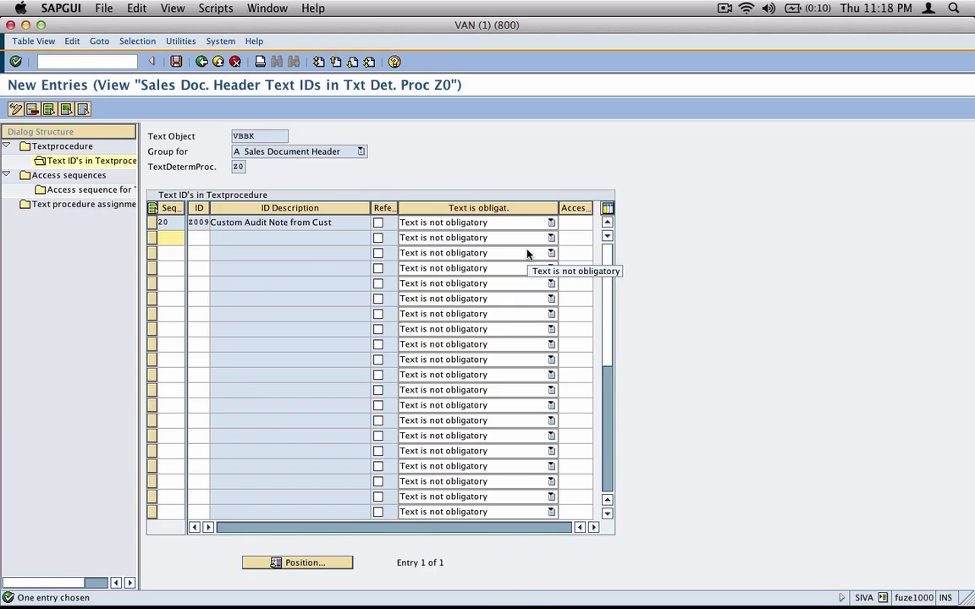
left_click(175, 61)
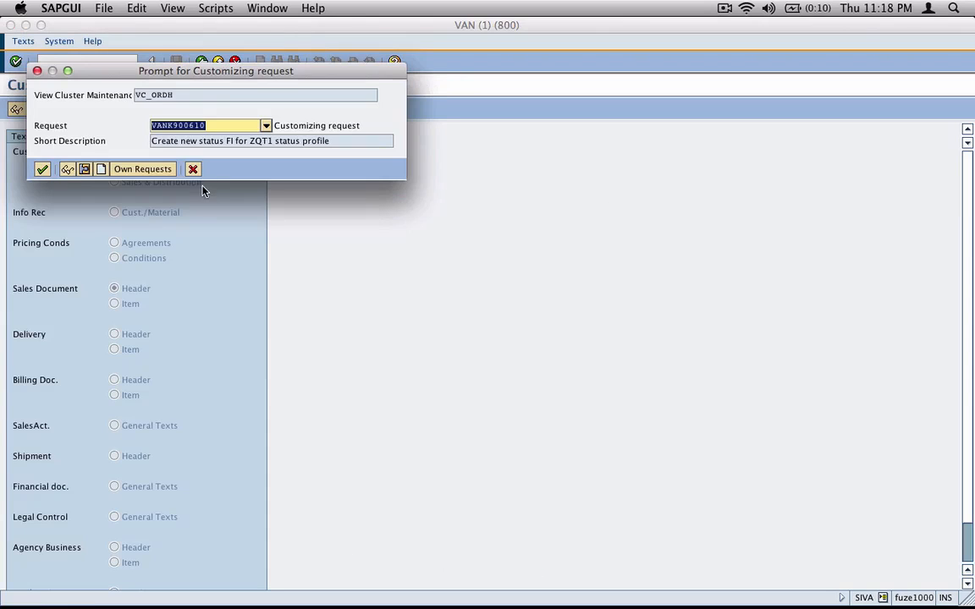
left_click(44, 170)
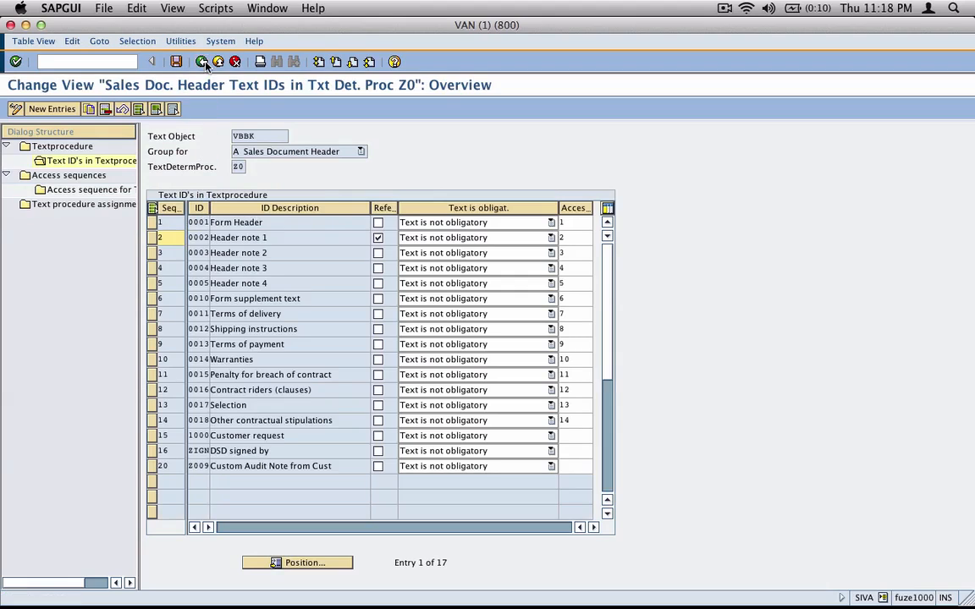
Point out the new sequence 20 row, Z009 'Custom Audit Note from Cust', widening the ID column
left_click(164, 466)
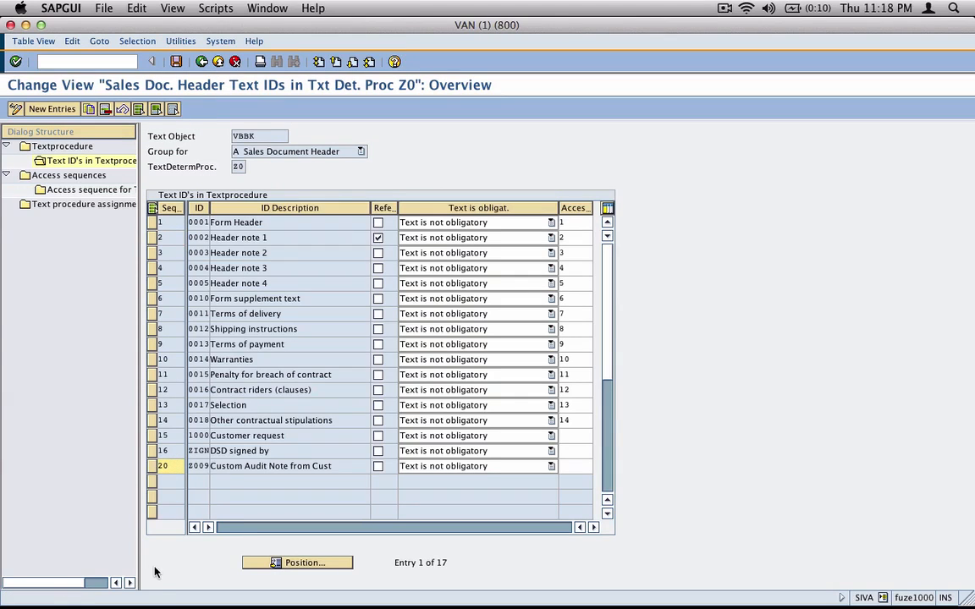
left_click(191, 467)
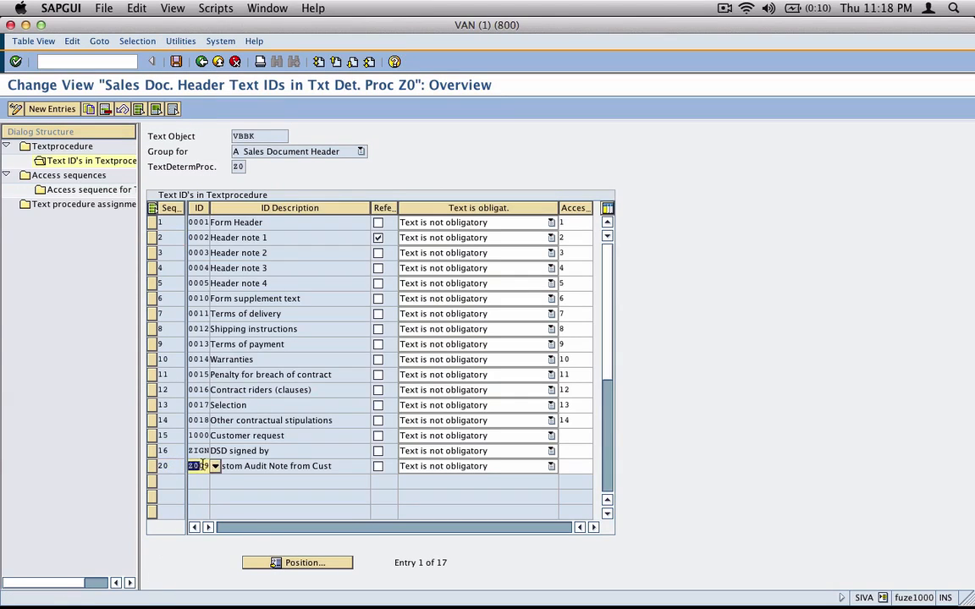
left_click_drag(209, 204, 230, 254)
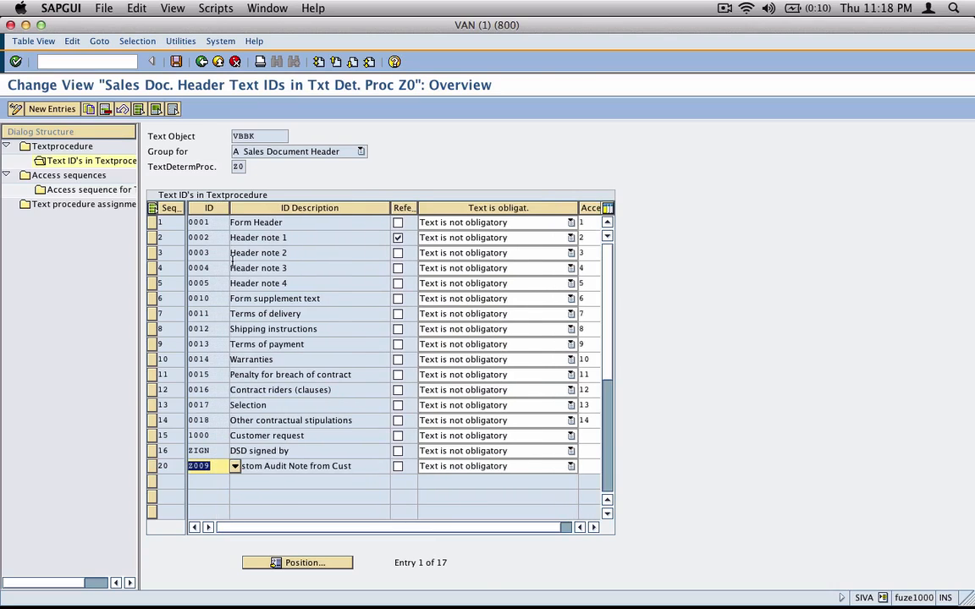
left_click(372, 466)
left_click_drag(373, 466, 159, 465)
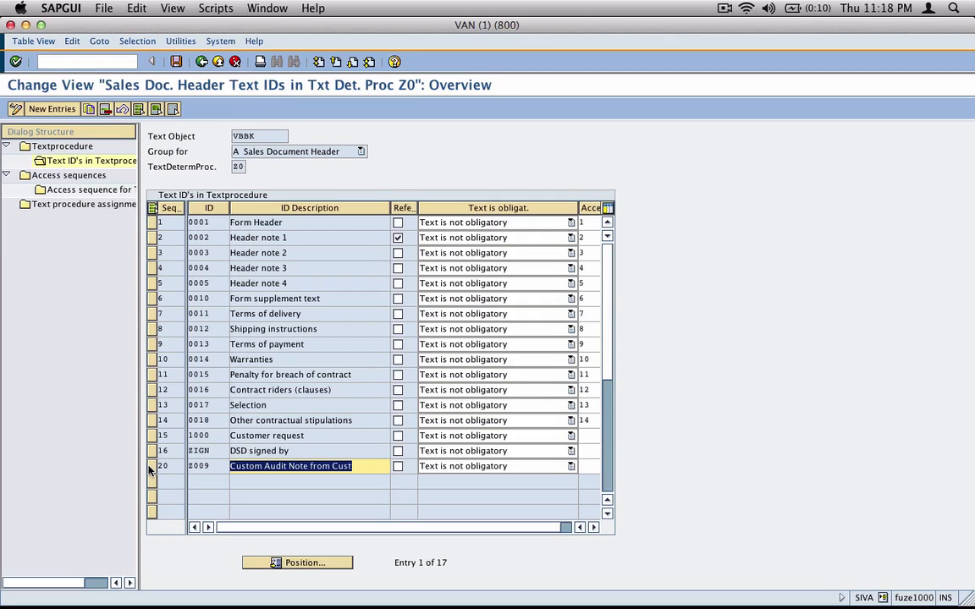
Highlight text object VBBK and procedure Z0, then open the procedure-to-order-type assignment
double_click(259, 137)
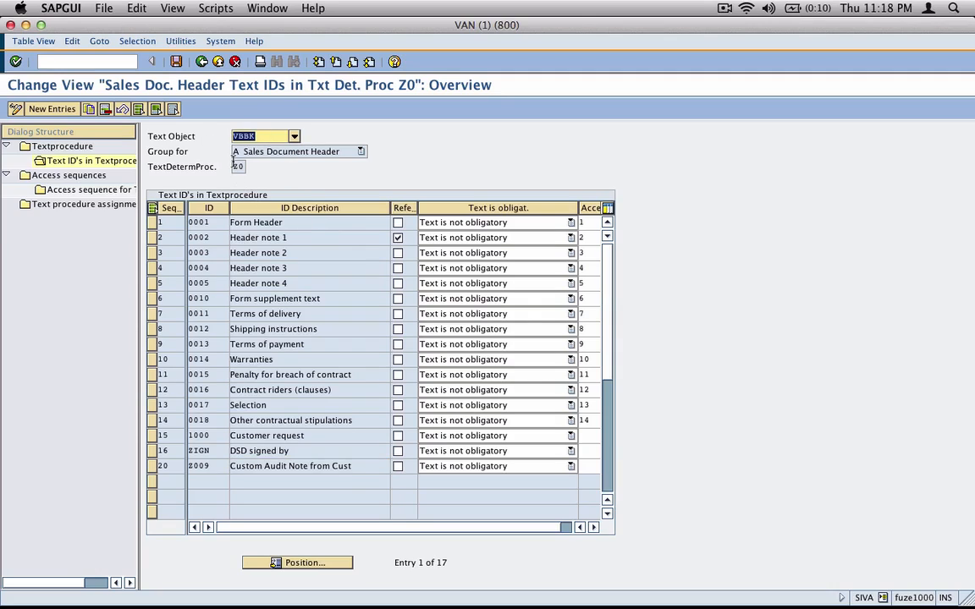
left_click(235, 165)
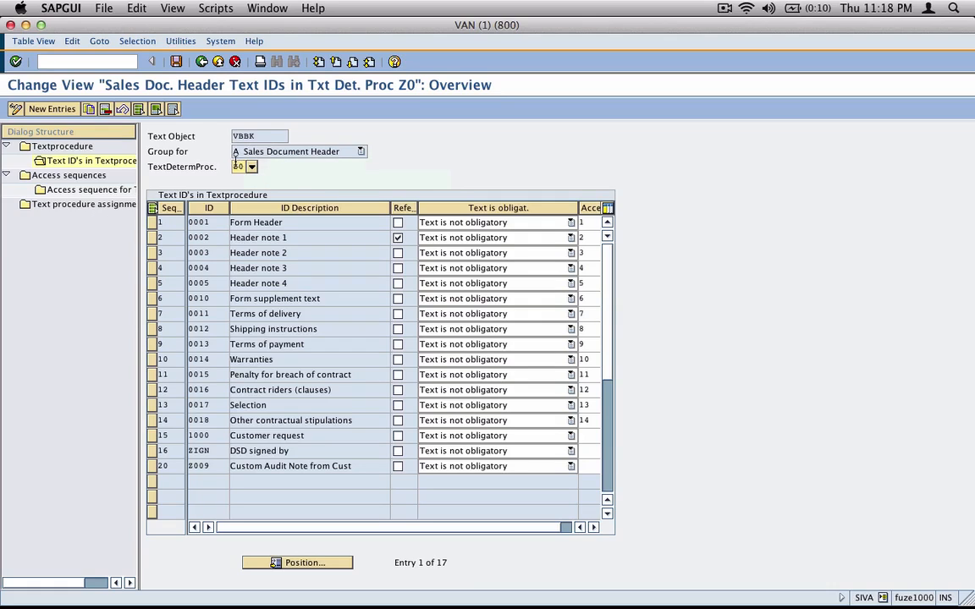
double_click(93, 203)
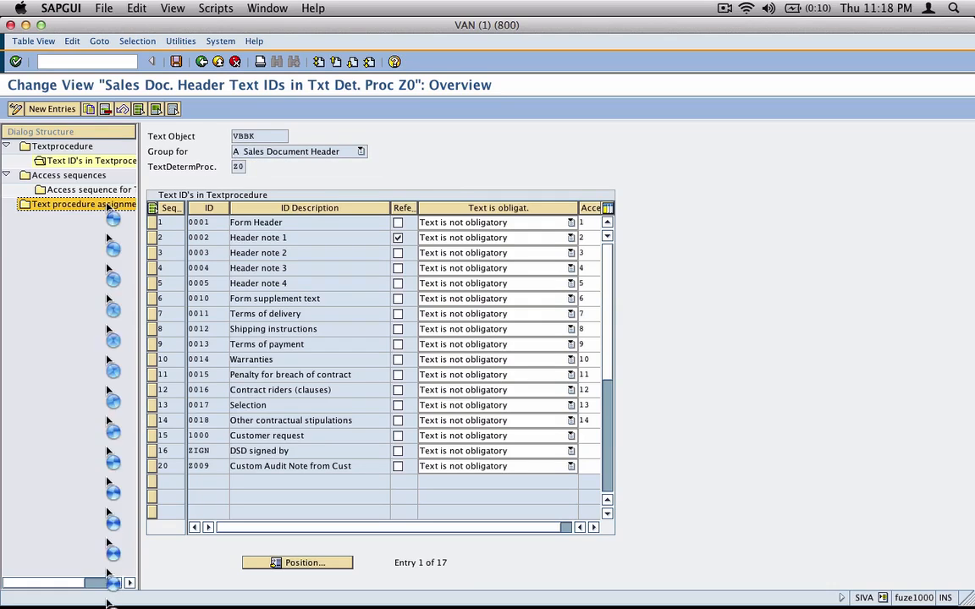
Switch order type ZOR5 from text procedure Z5 to Z0, save, and back out to the main menu
left_click(327, 567)
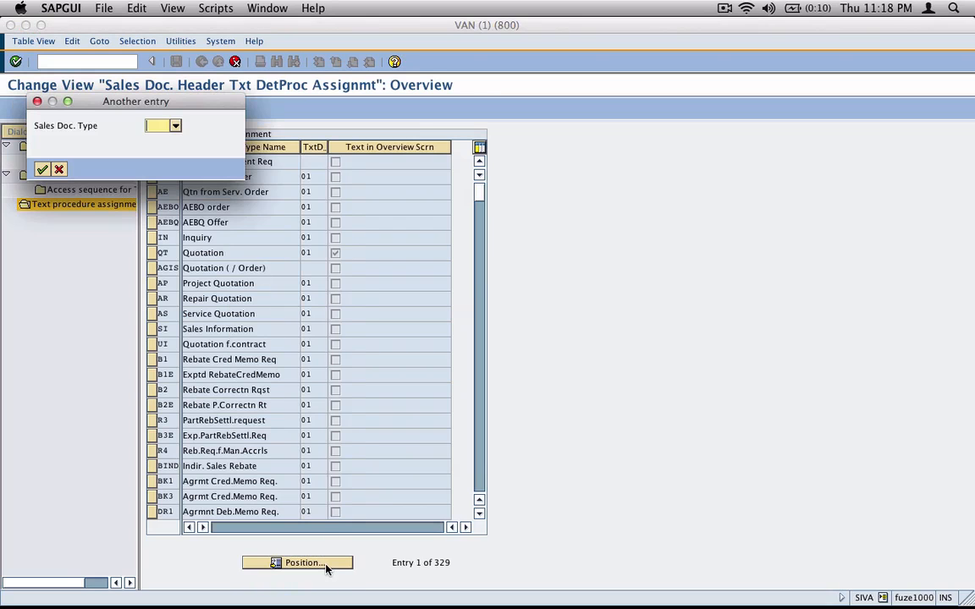
type("zor")
key("Return")
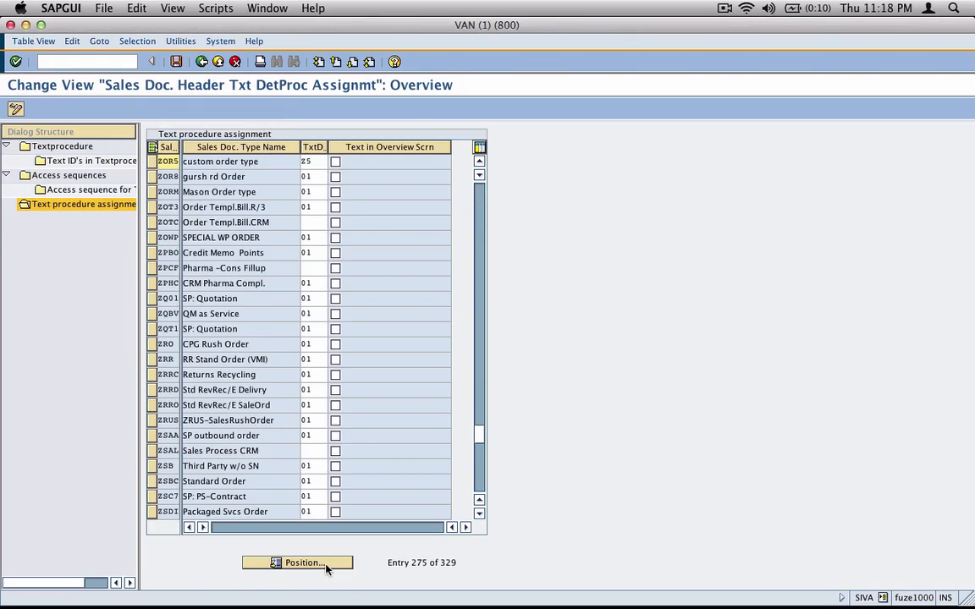
left_click(314, 162)
left_click_drag(315, 162, 265, 165)
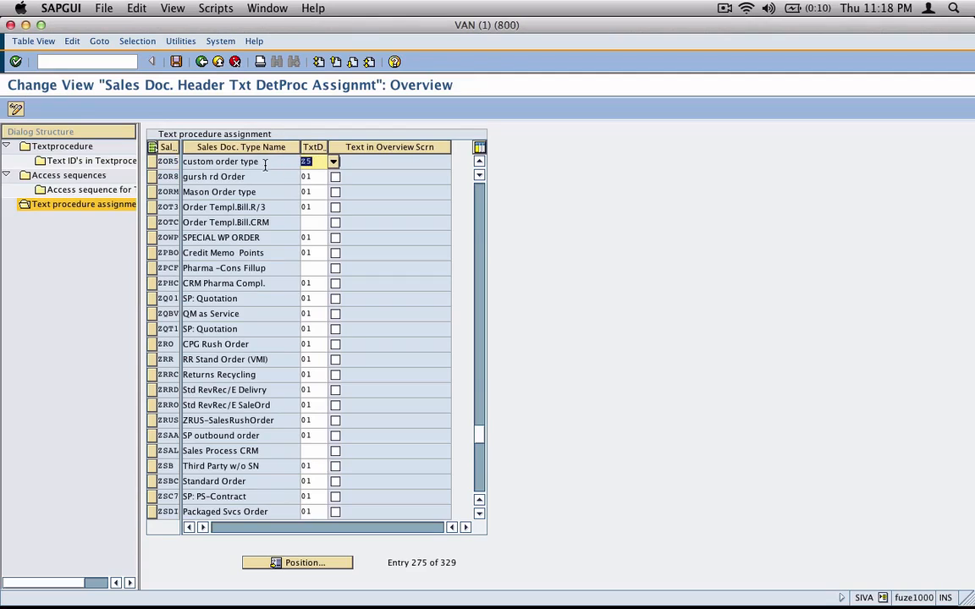
type("z0")
key("Return")
left_click(176, 61)
left_click(202, 61)
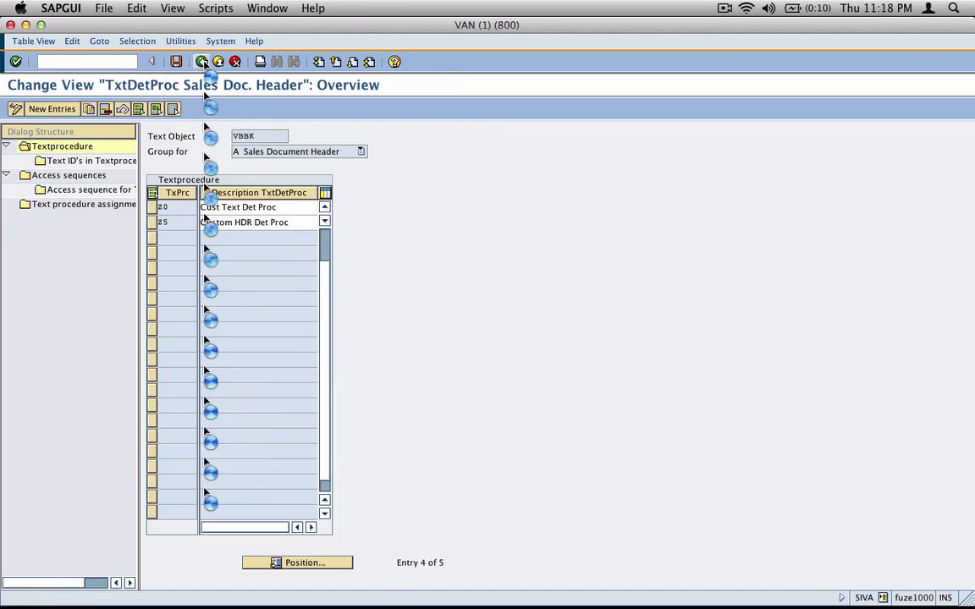
left_click(202, 61)
left_click(202, 61)
Start a VA01 sales order of type ZOR5 with the test customer as sold-to party
type("va01")
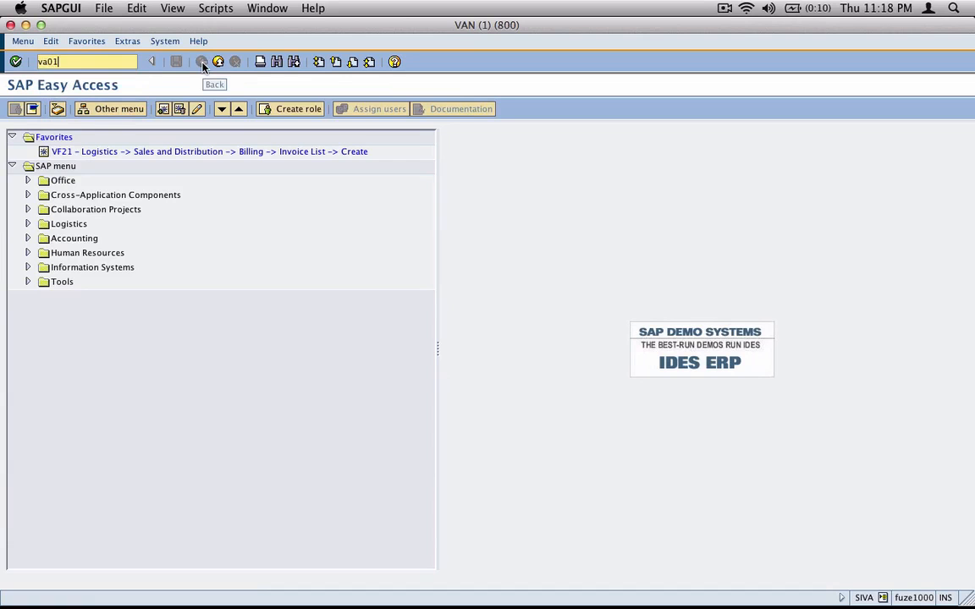
key("Return")
type("zor5")
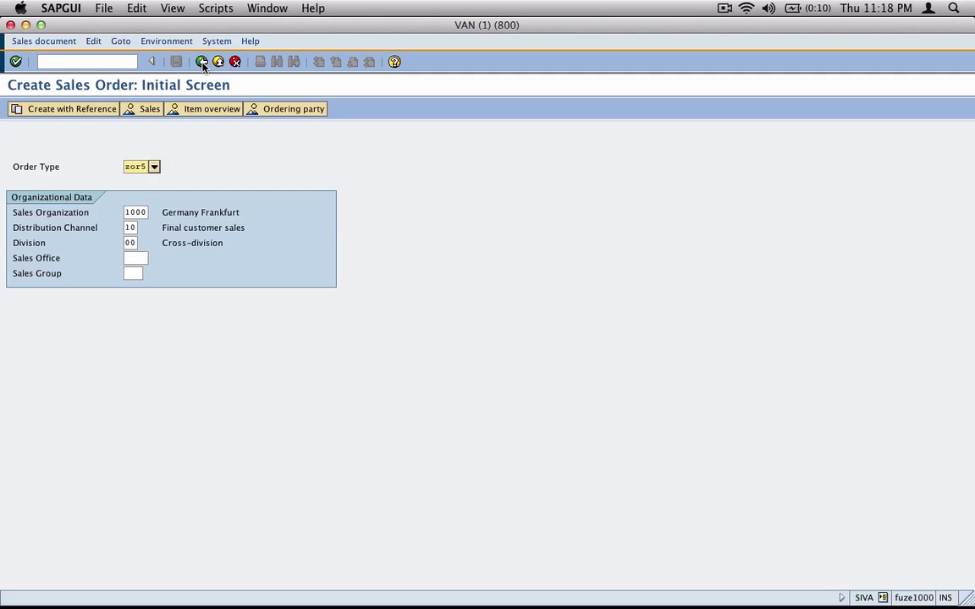
key("Return")
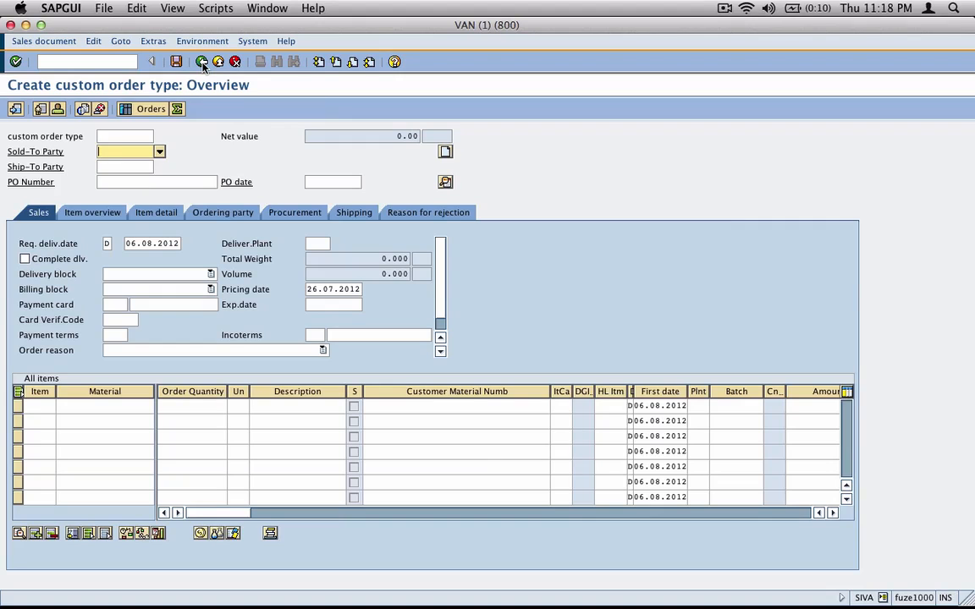
type("5")
key("Return")
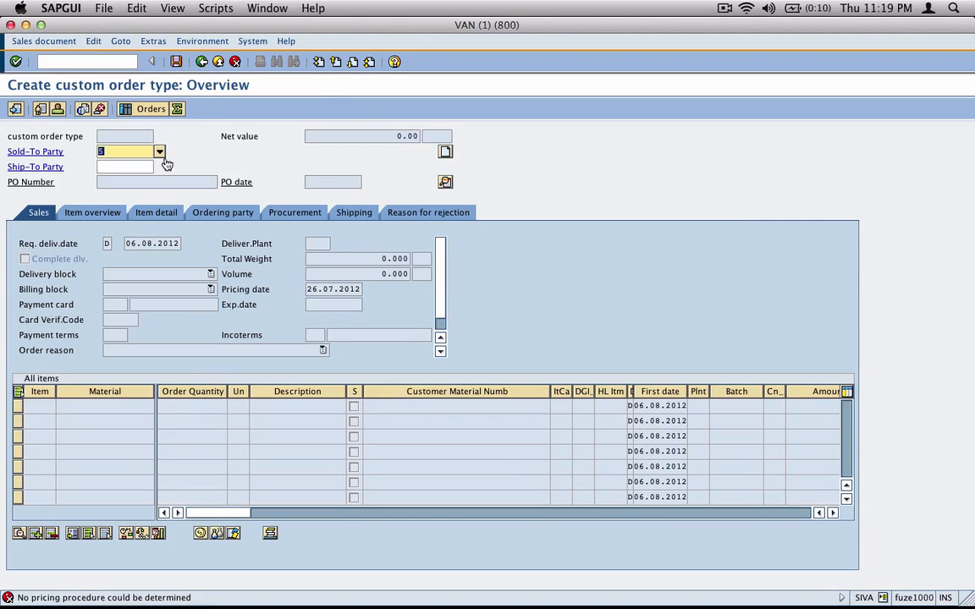
Open the order's header details on the Texts tab
left_click(725, 7)
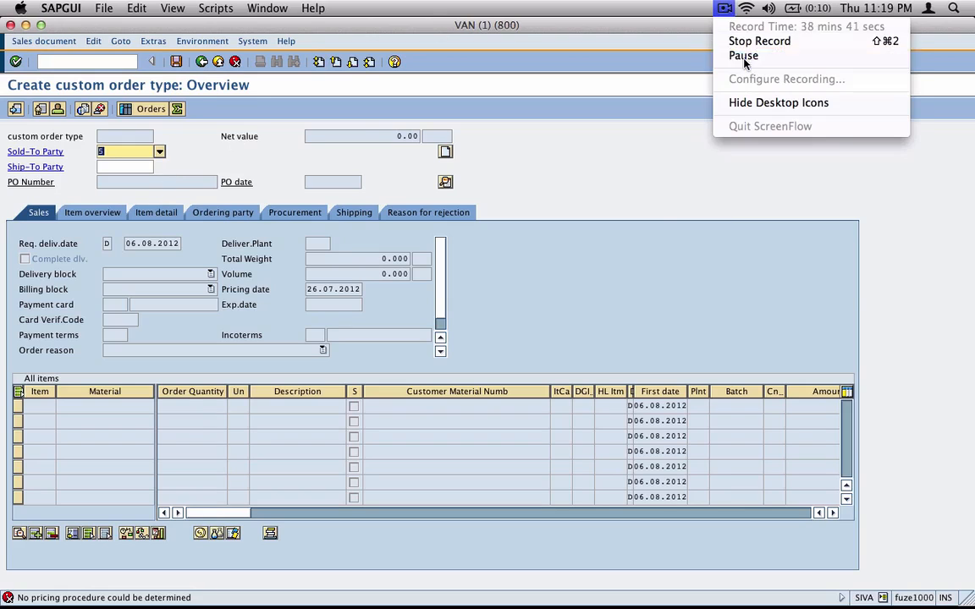
left_click(743, 55)
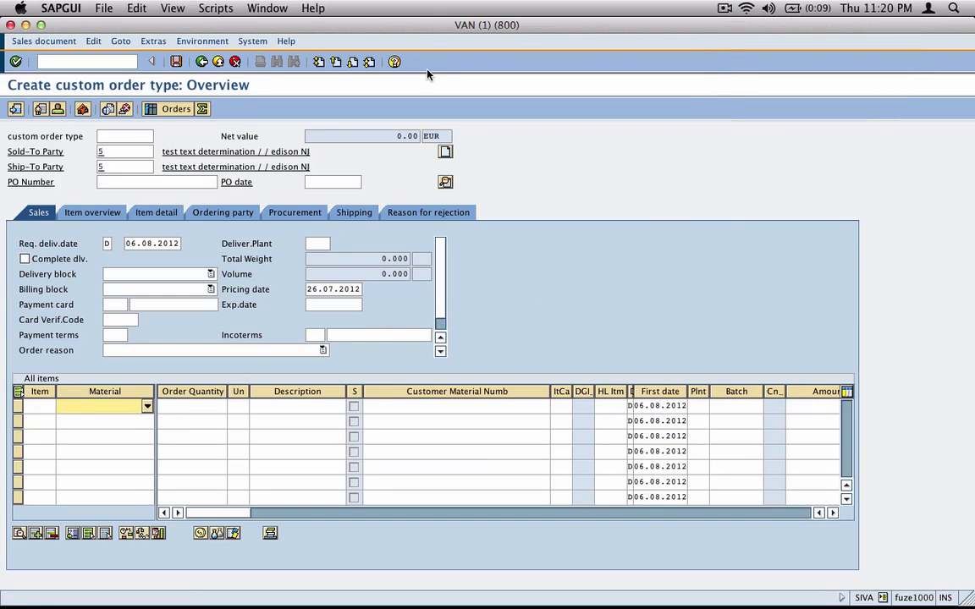
left_click(102, 152)
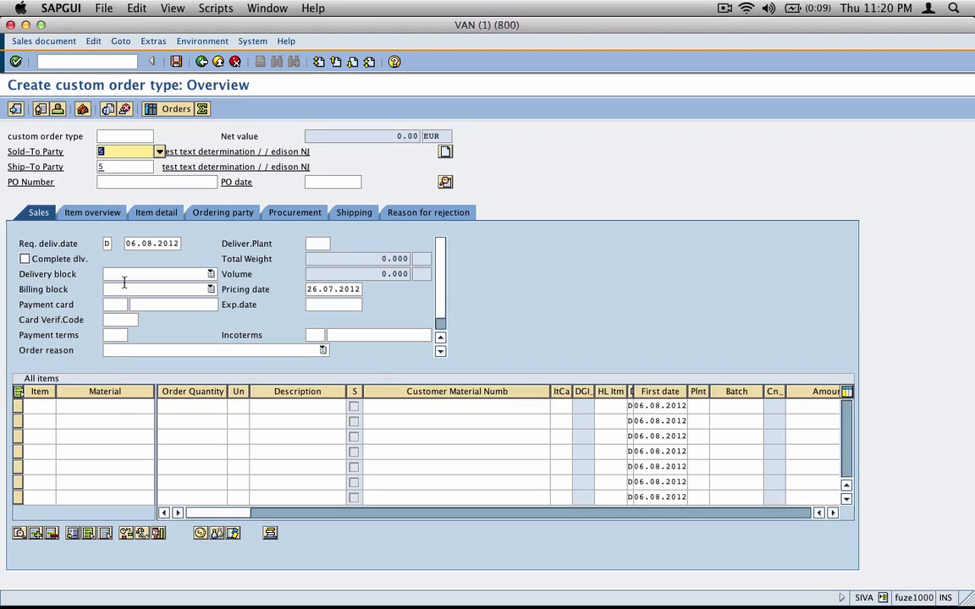
left_click(445, 182)
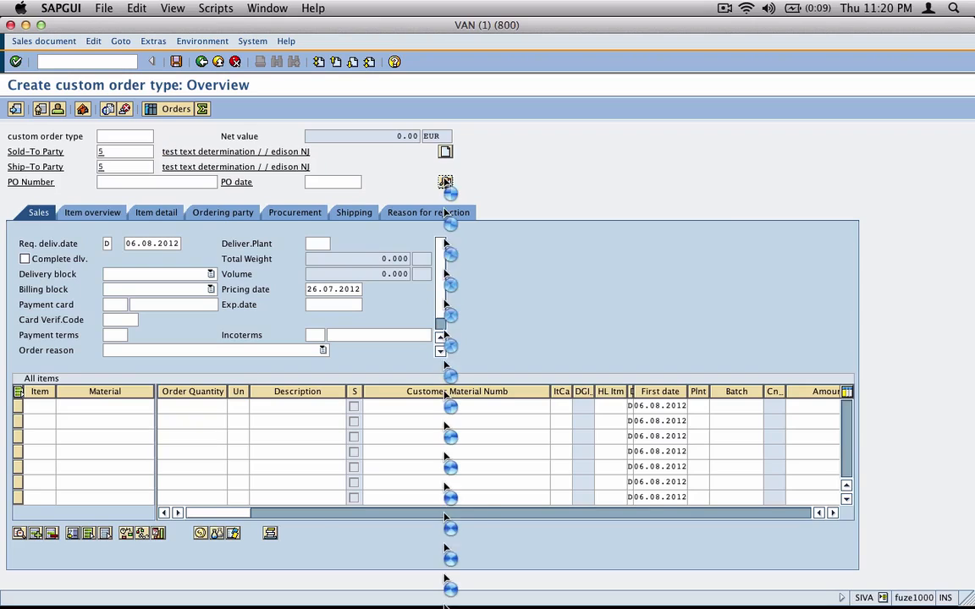
left_click(558, 183)
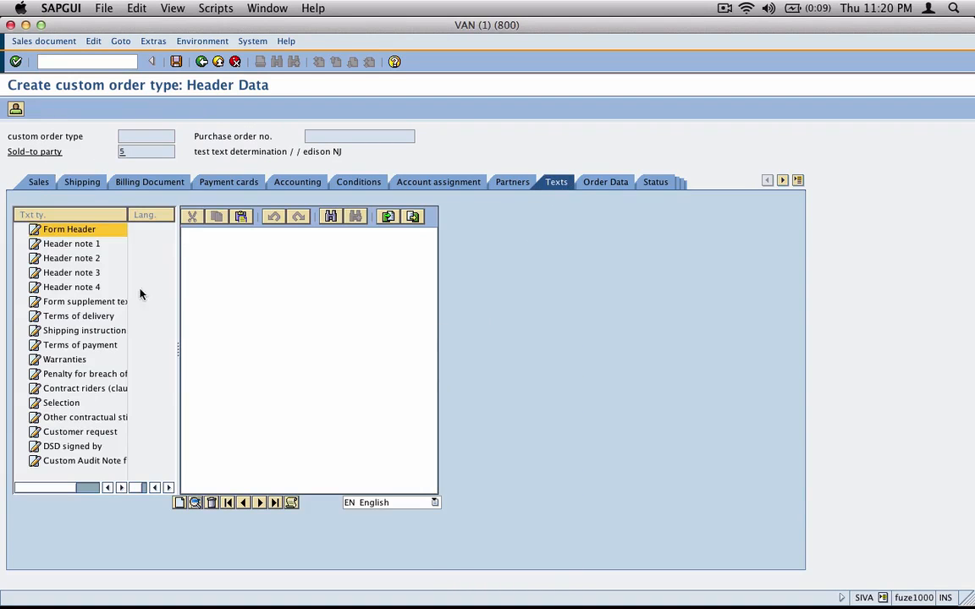
Widen the Txt ty. column, find Custom Audit Note from Cust empty, and run the text determination analysis
left_click_drag(127, 214, 150, 214)
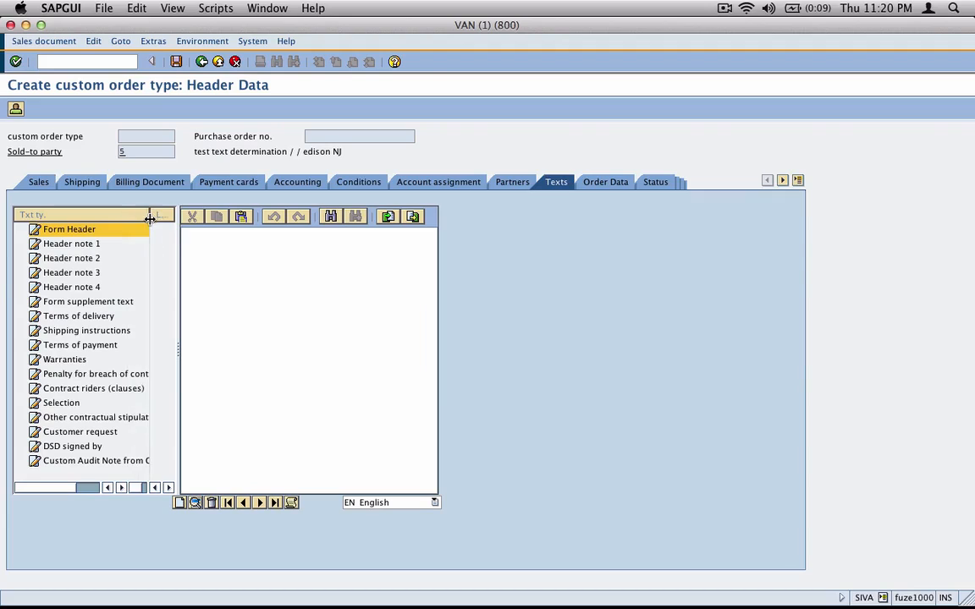
left_click(75, 462)
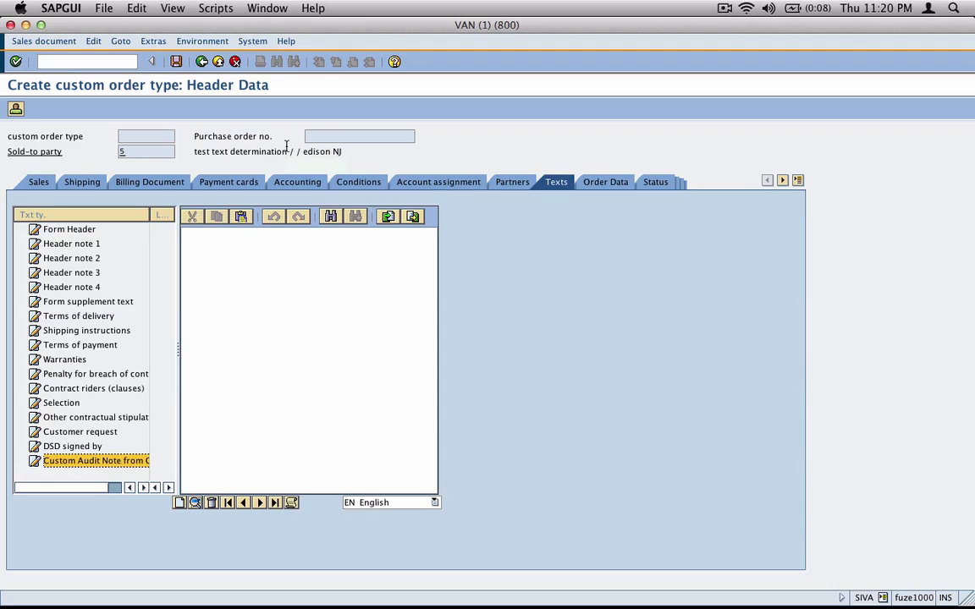
left_click(293, 313)
left_click(295, 506)
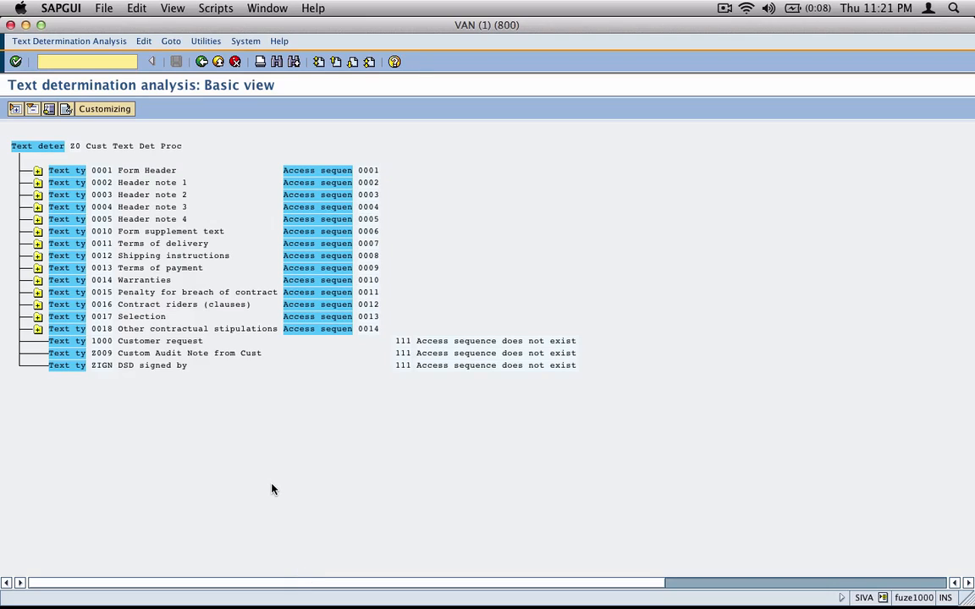
Inspect Z009's customizing and the 0001 Form Header steps, marking Z009's 'Access sequence does not exist' message
double_click(75, 353)
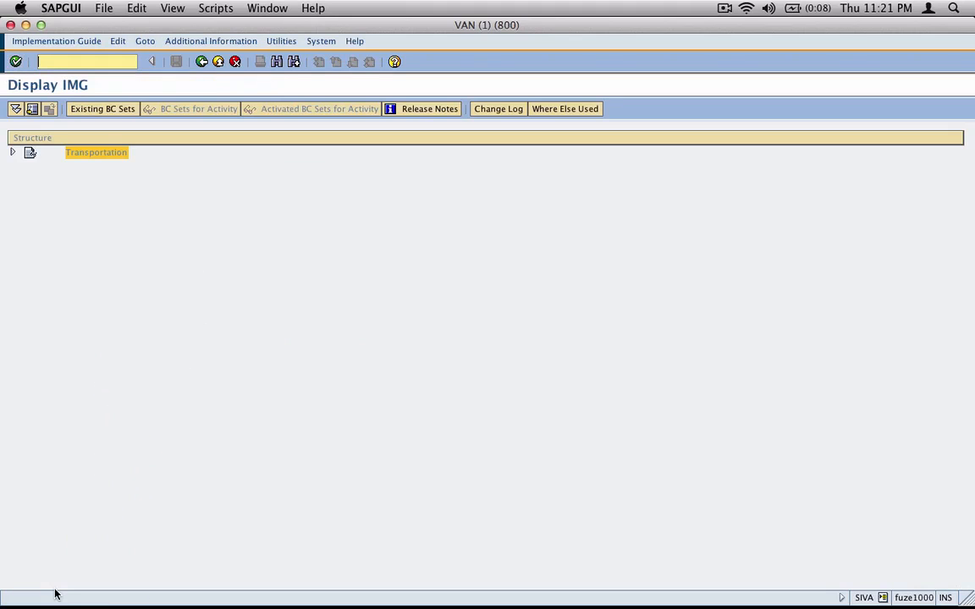
left_click(206, 62)
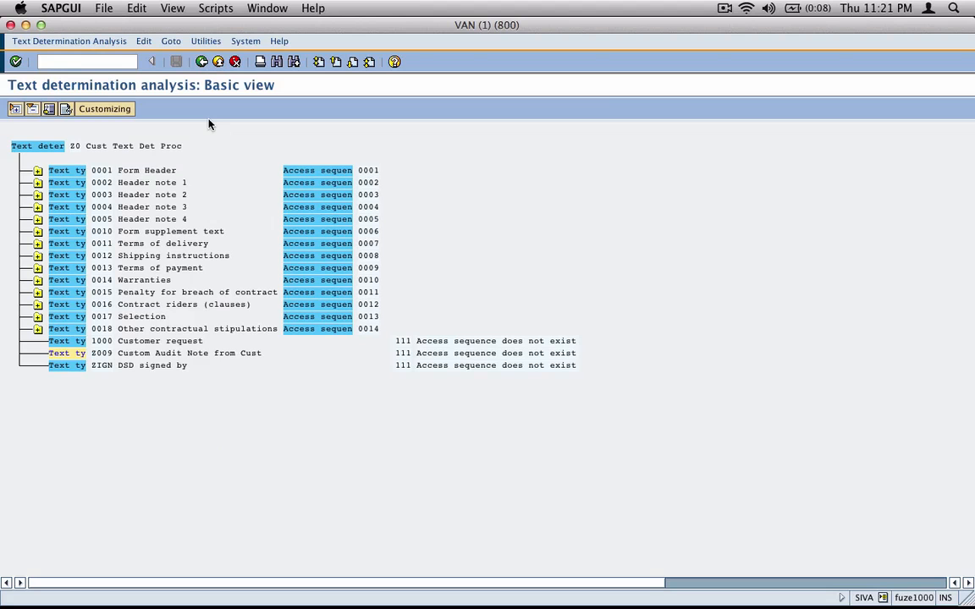
left_click(38, 171)
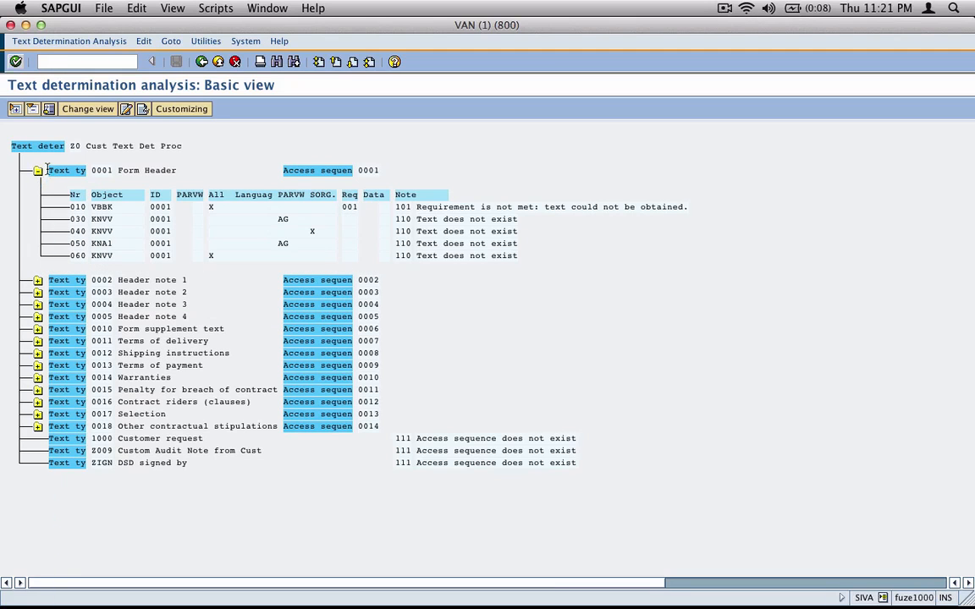
left_click(38, 171)
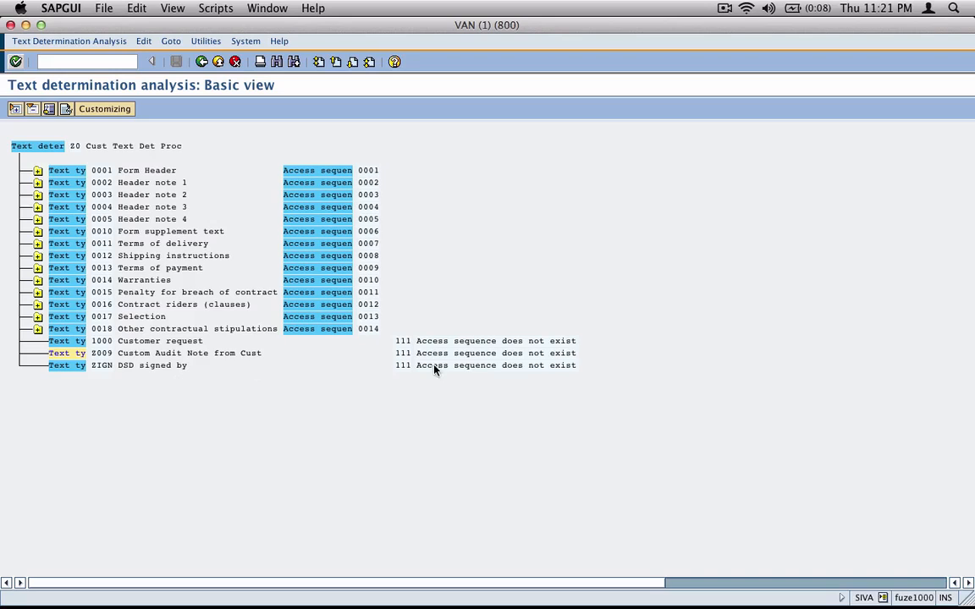
left_click_drag(418, 356, 584, 353)
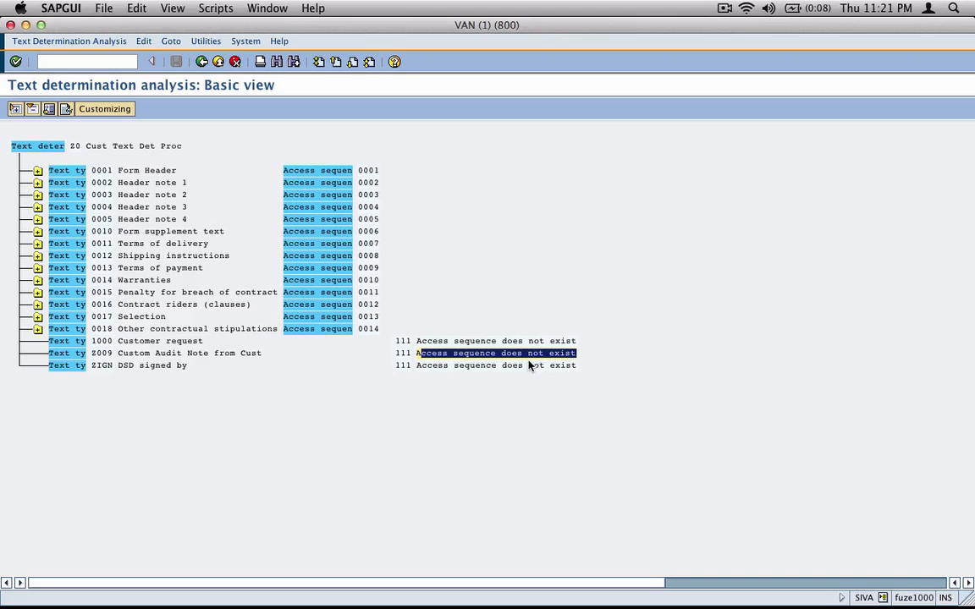
left_click(121, 61)
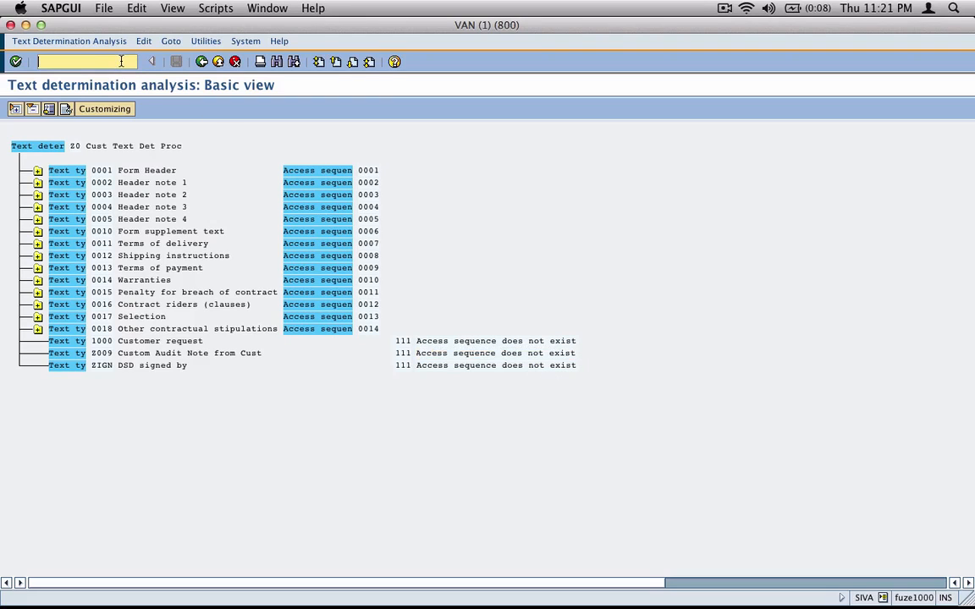
Run VOTXN, edit Sales Document Header text procedures, and view procedure Z5's text IDs
type("/ovotxn")
key("Return")
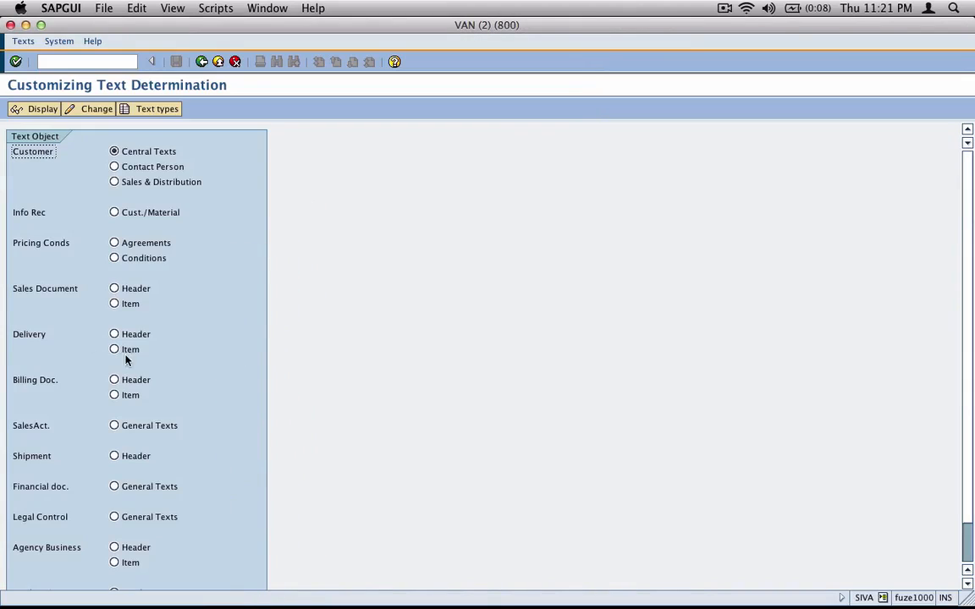
left_click(114, 289)
left_click(92, 111)
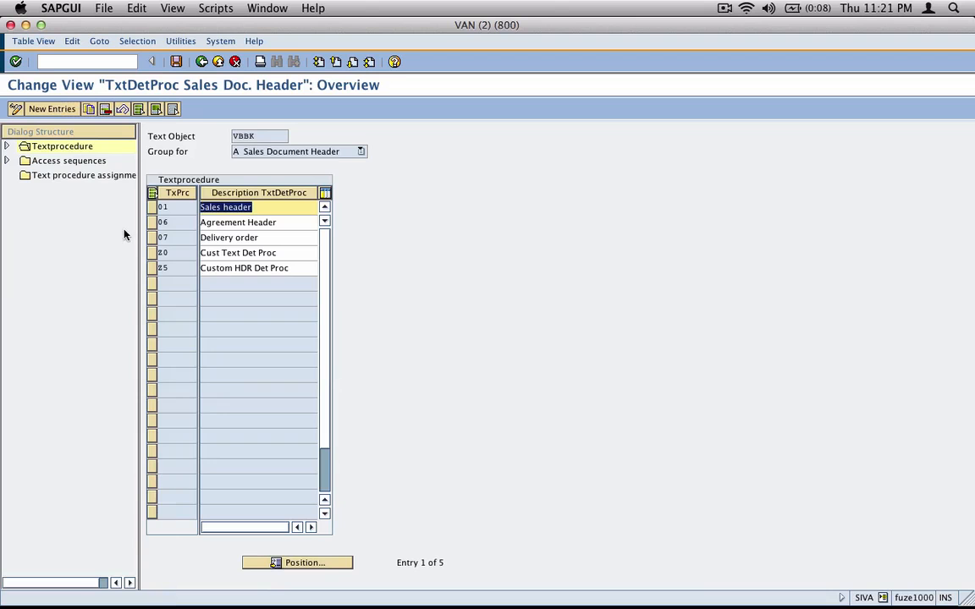
left_click(151, 269)
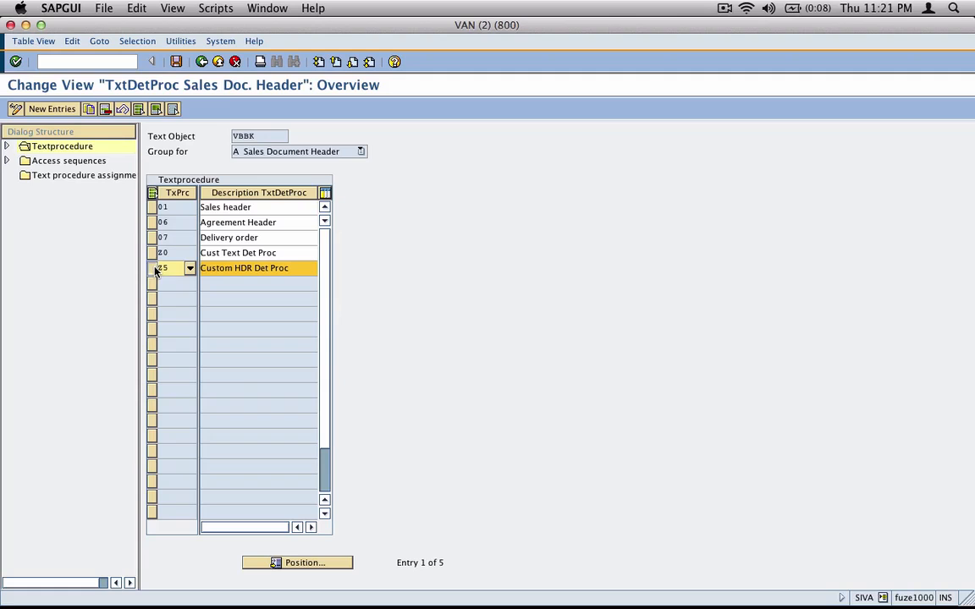
left_click(7, 146)
double_click(61, 161)
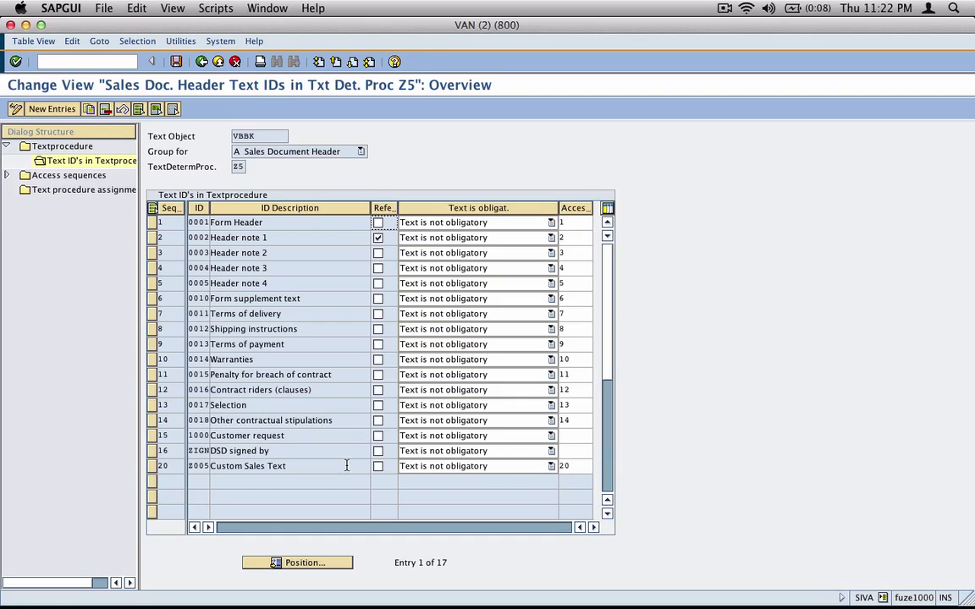
Review procedure Z0's text IDs, noting Z009's empty access sequence, then list the header access sequences
left_click(201, 62)
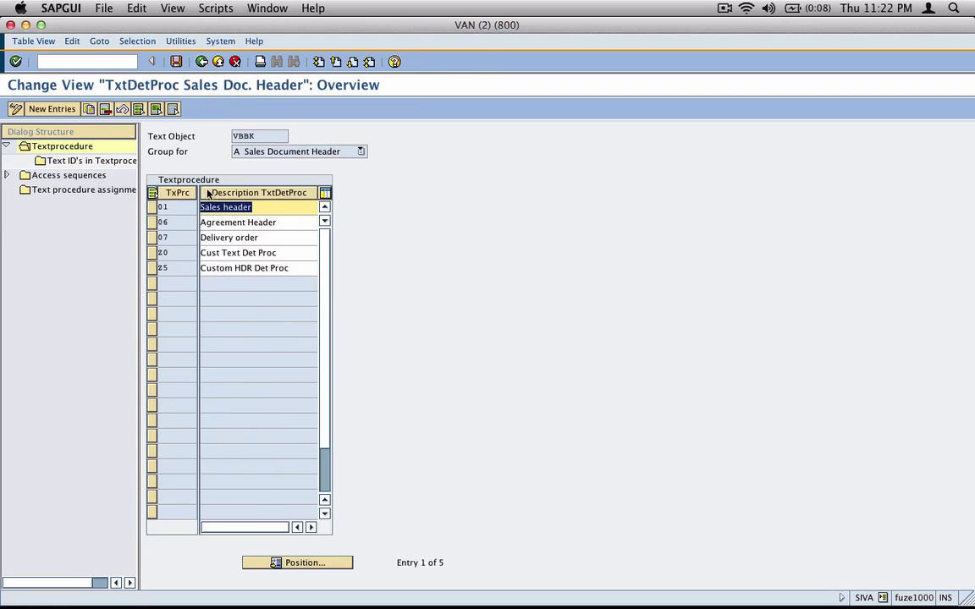
left_click(152, 253)
double_click(98, 163)
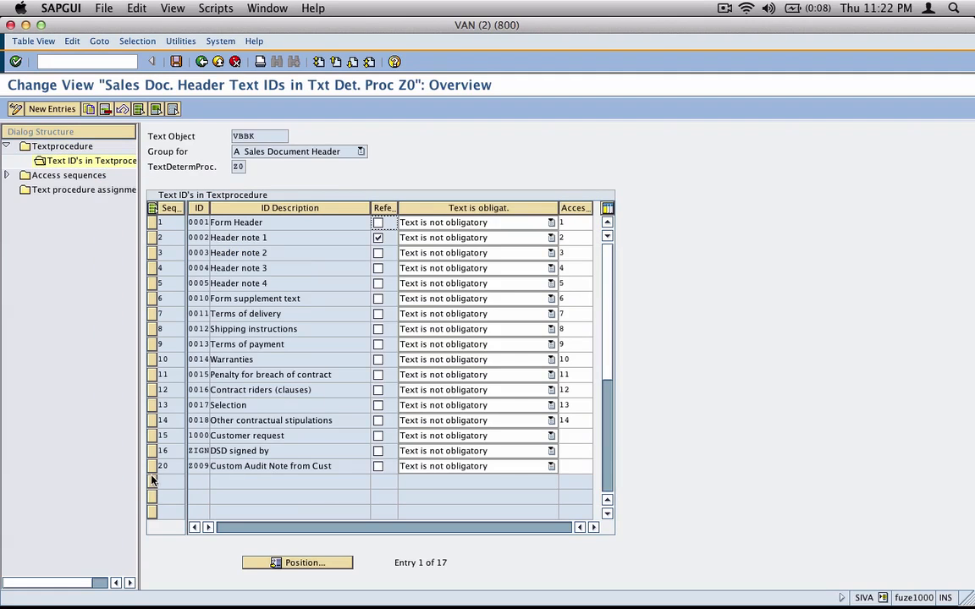
left_click(580, 467)
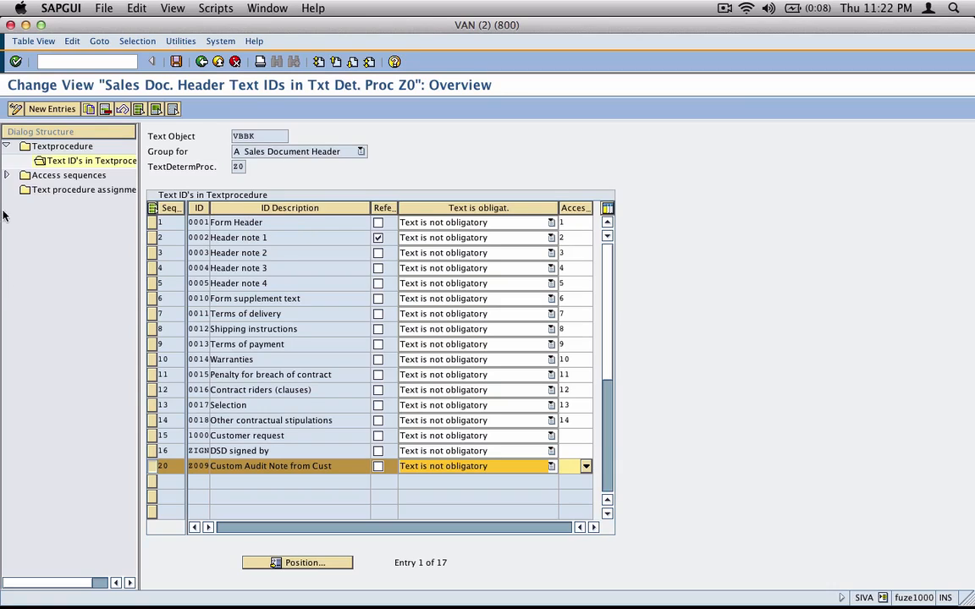
left_click(6, 176)
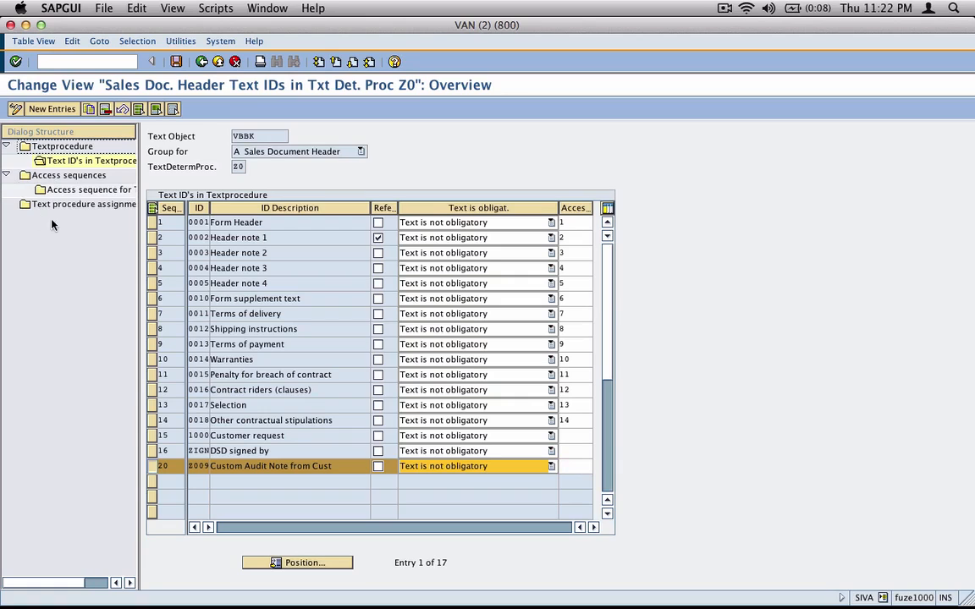
double_click(66, 175)
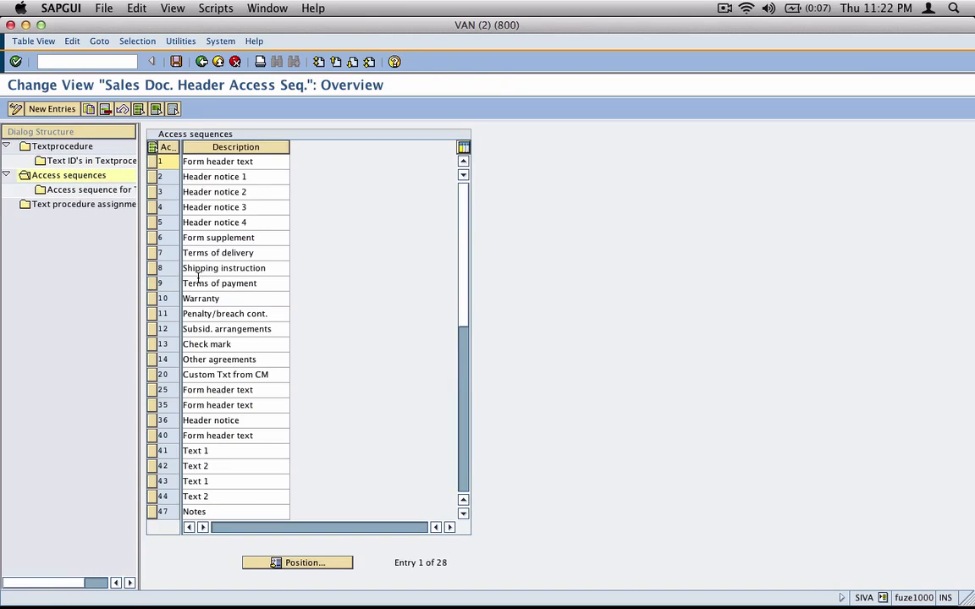
Add access sequence 1000 'Custom acc seq', accept the namespace warning, and open its access steps
left_click(51, 108)
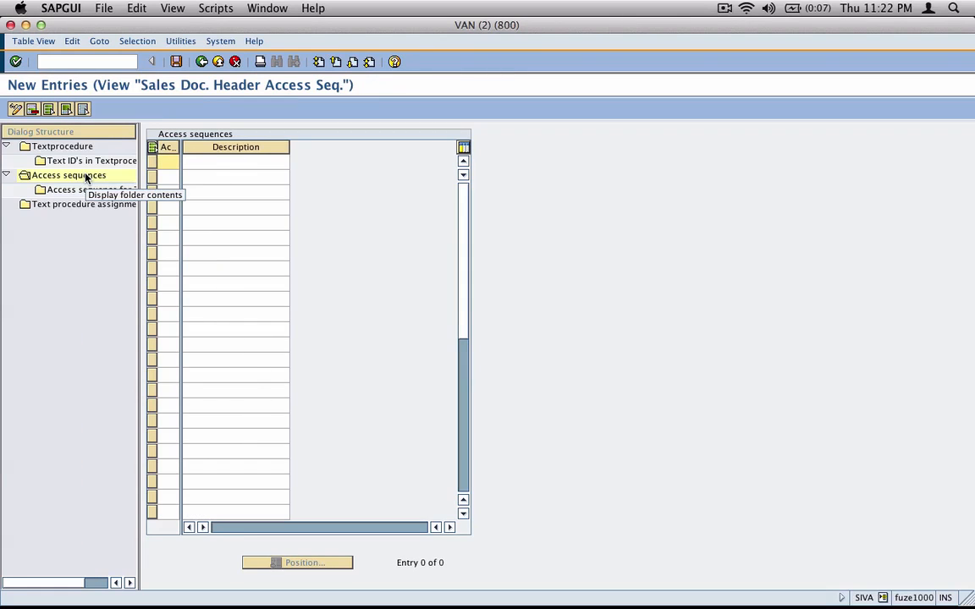
type("0000")
key("BackSpace")
key("BackSpace")
key("BackSpace")
key("BackSpace")
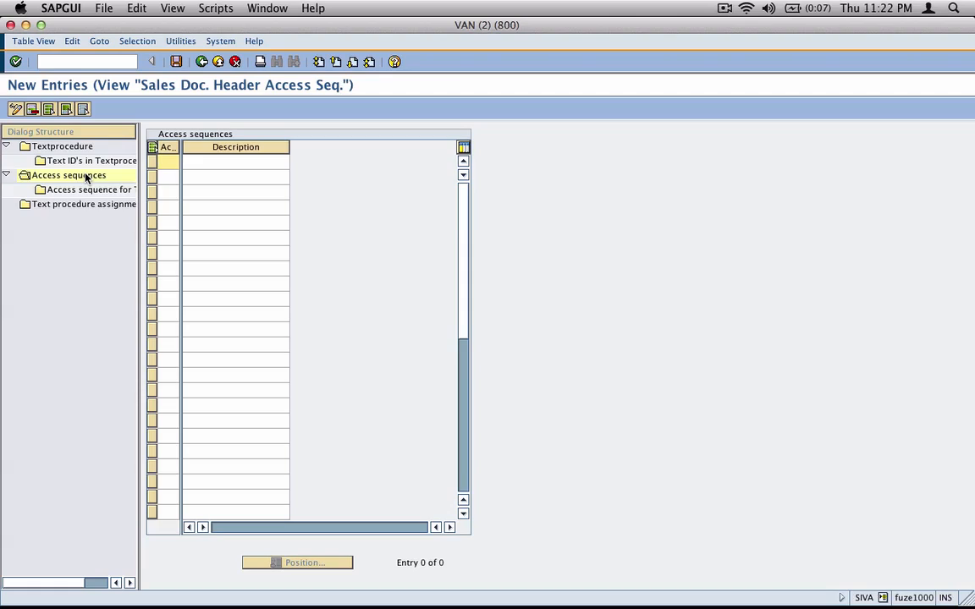
type("1000")
key("Tab")
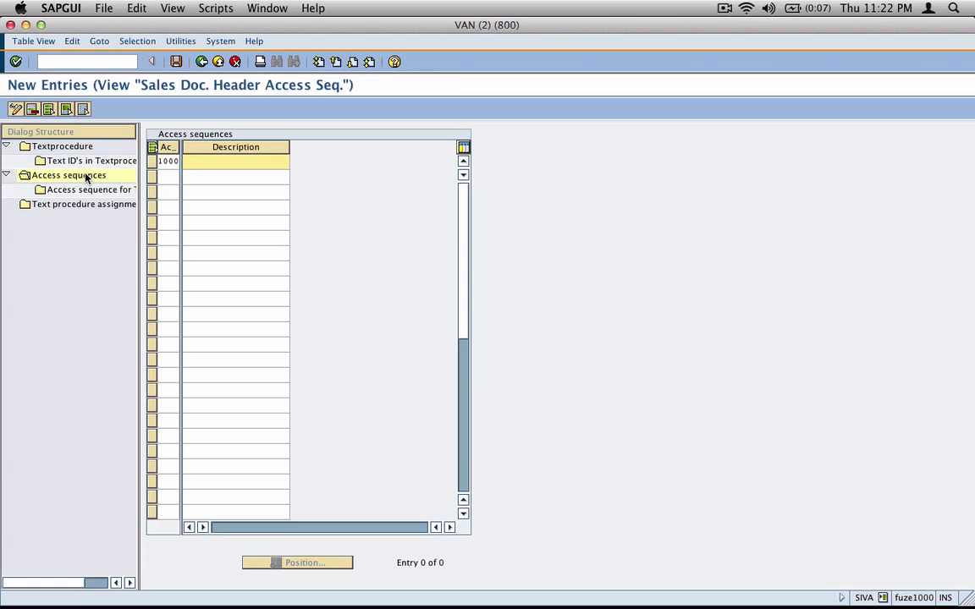
type("Custom acc seq")
key("Return")
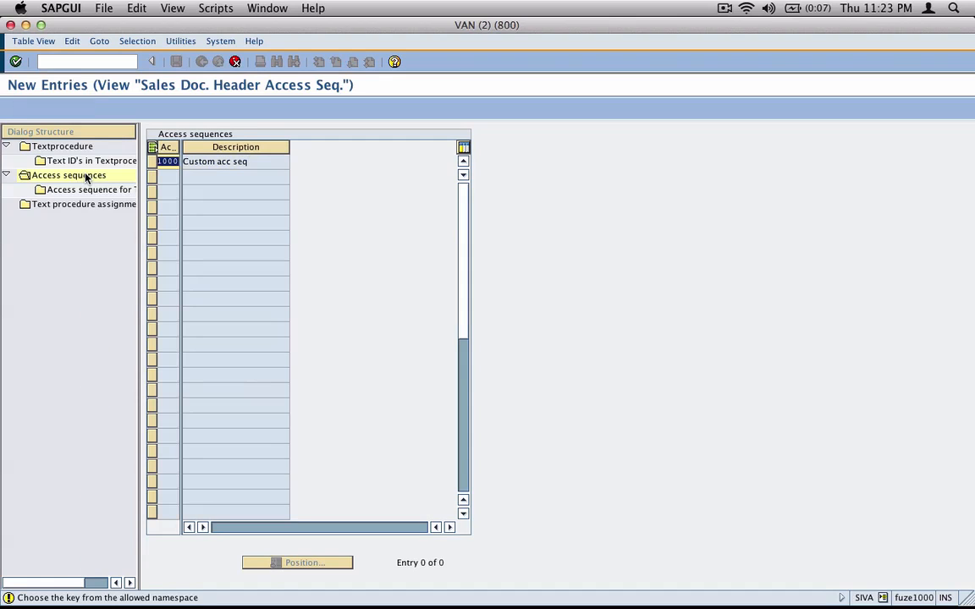
key("Return")
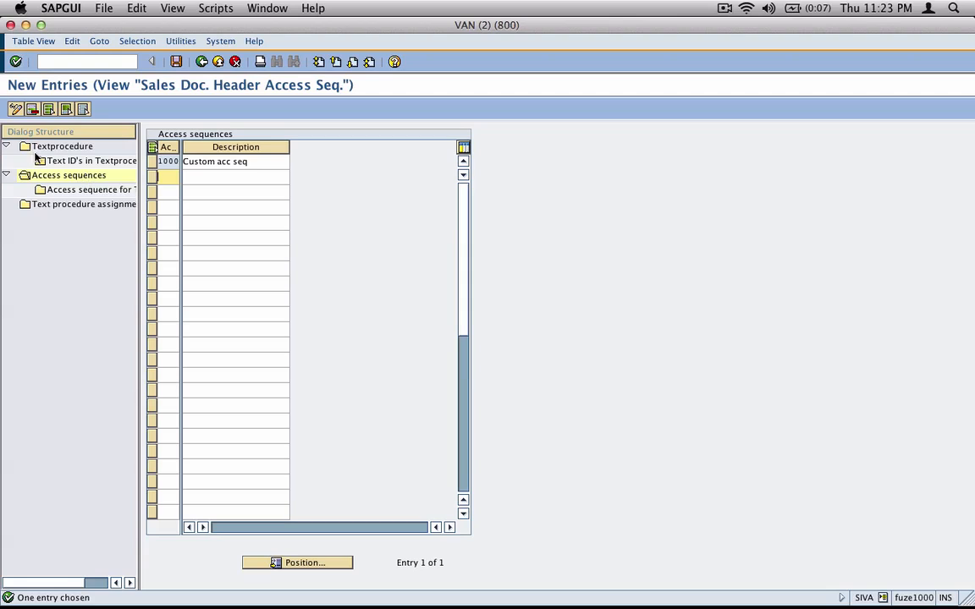
left_click(152, 161)
double_click(104, 191)
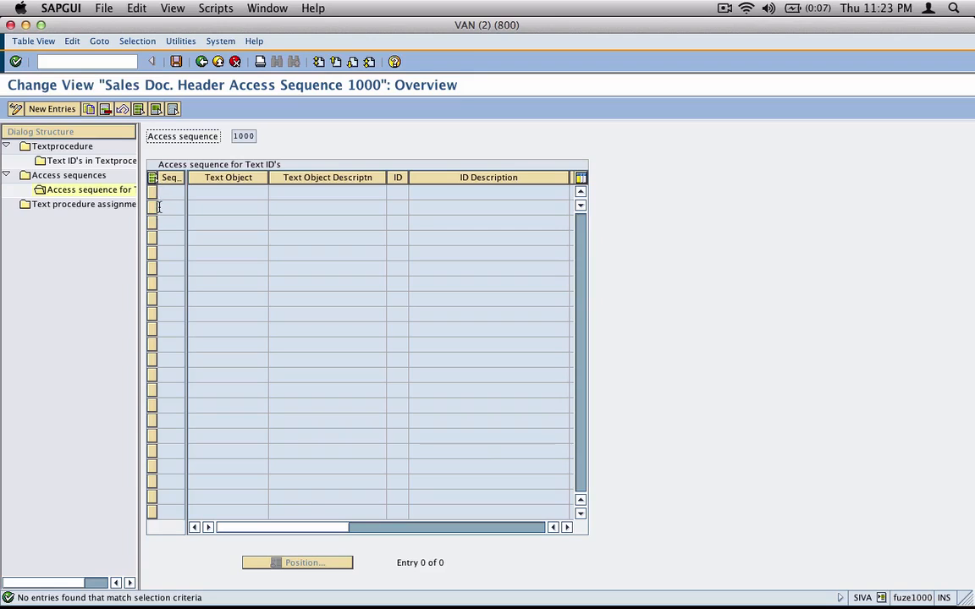
Add step 10 with text object KNA1 and text ID Z000 Auditing Note
left_click(38, 109)
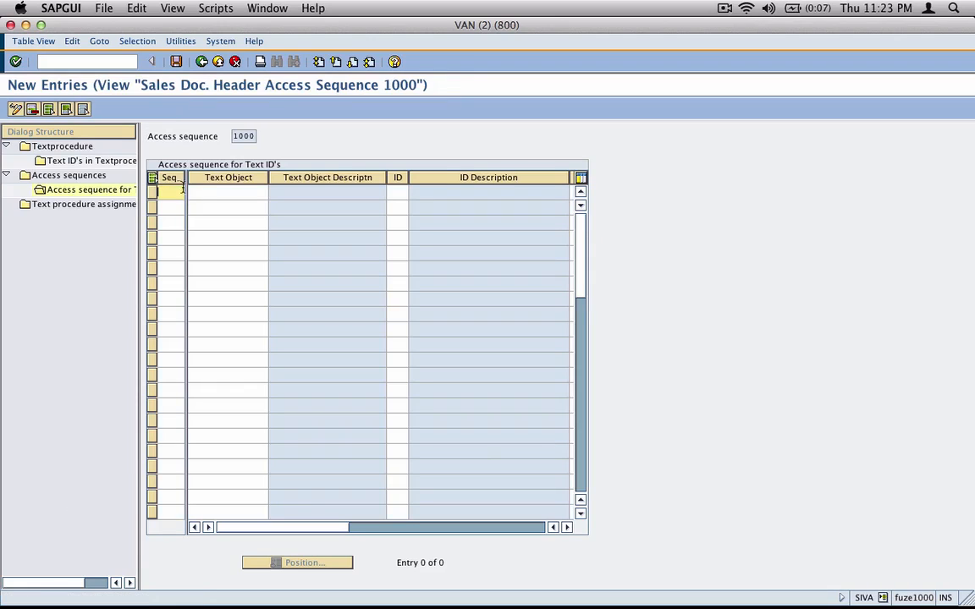
type("10")
key("Tab")
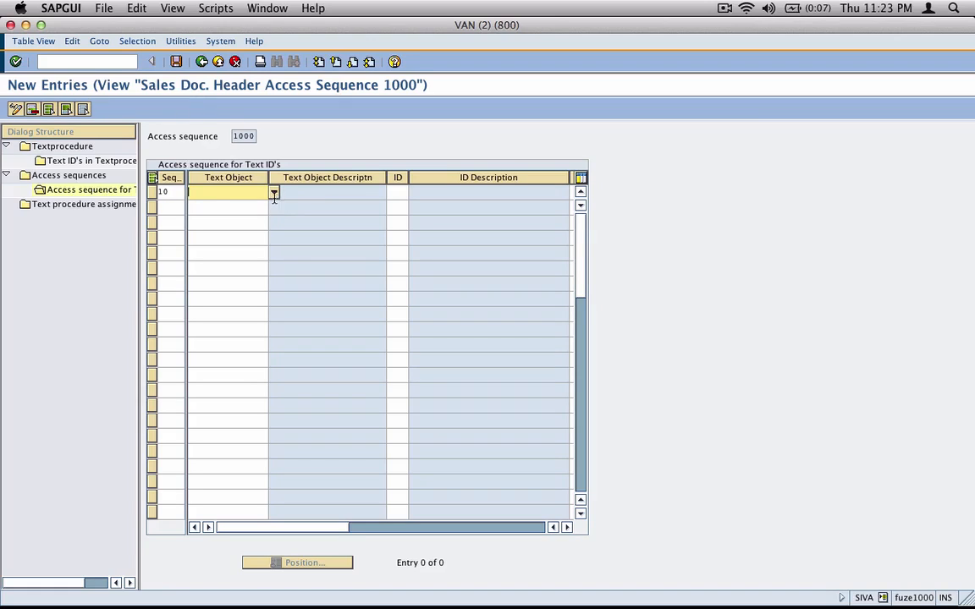
left_click(273, 194)
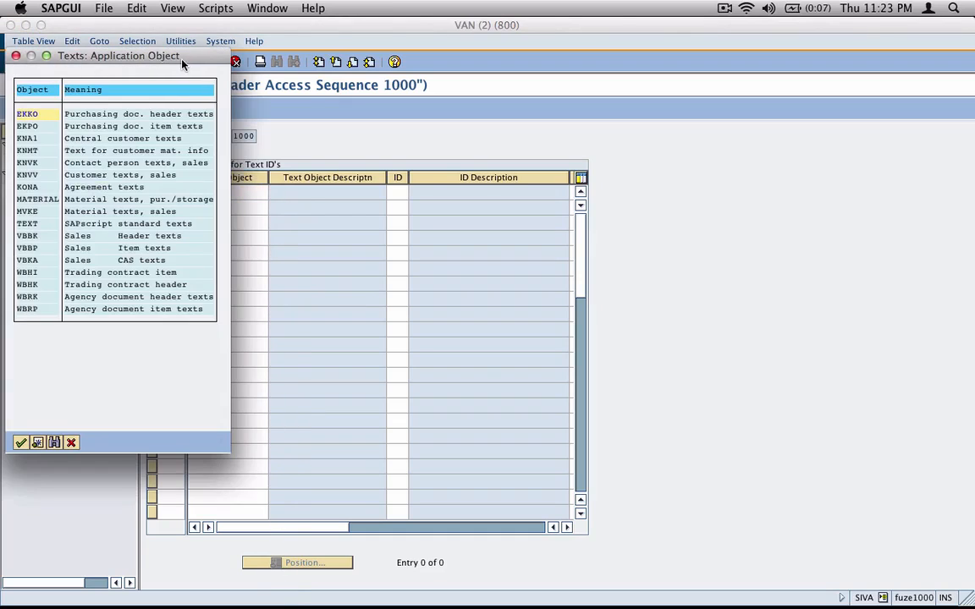
left_click_drag(183, 62, 641, 167)
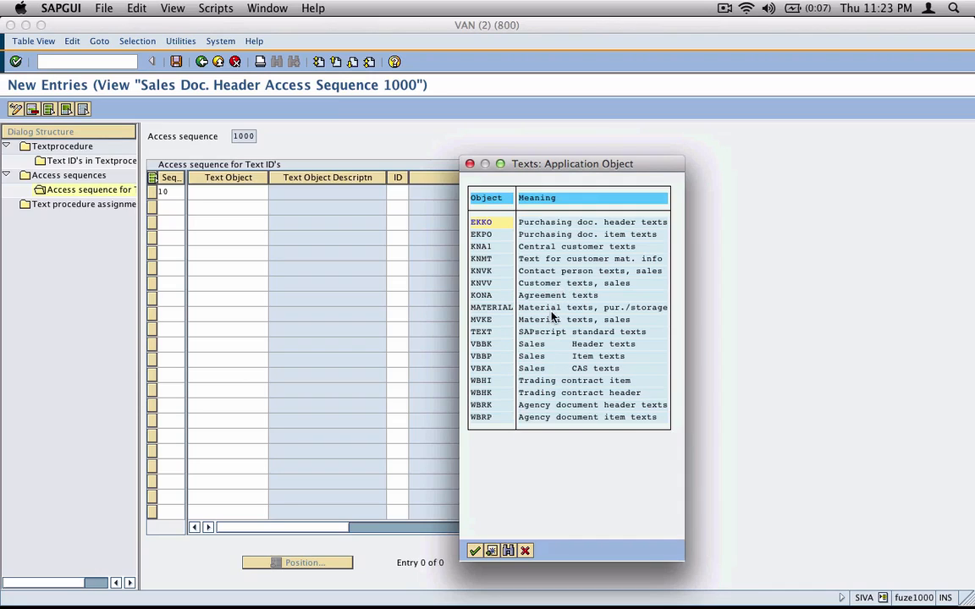
left_click(483, 248)
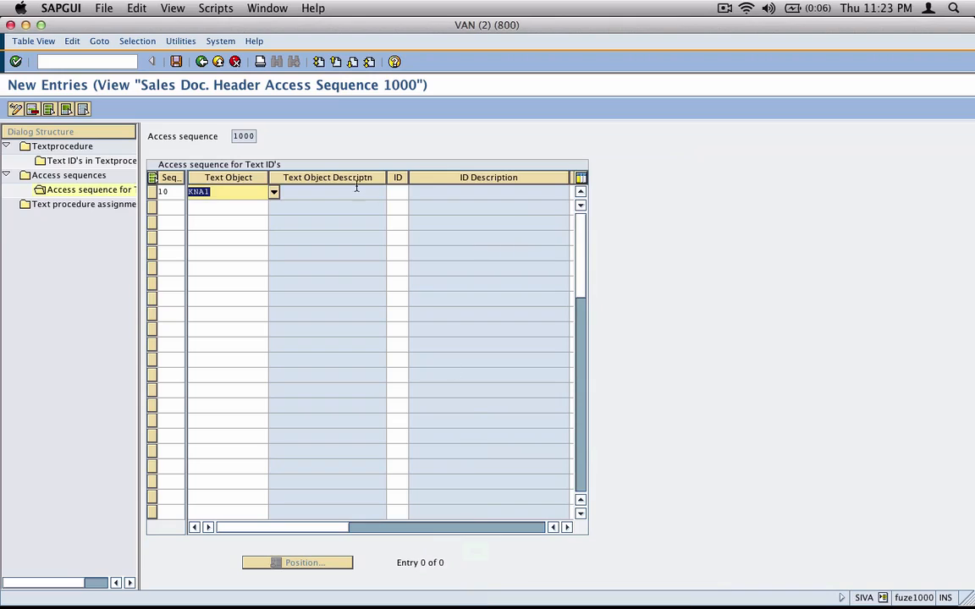
left_click(398, 192)
key("F4")
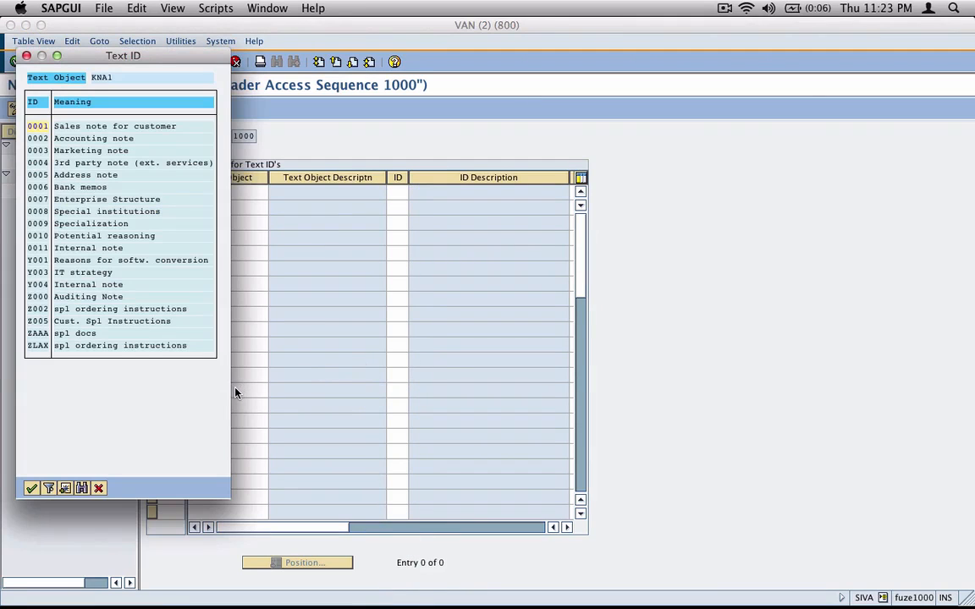
left_click(66, 297)
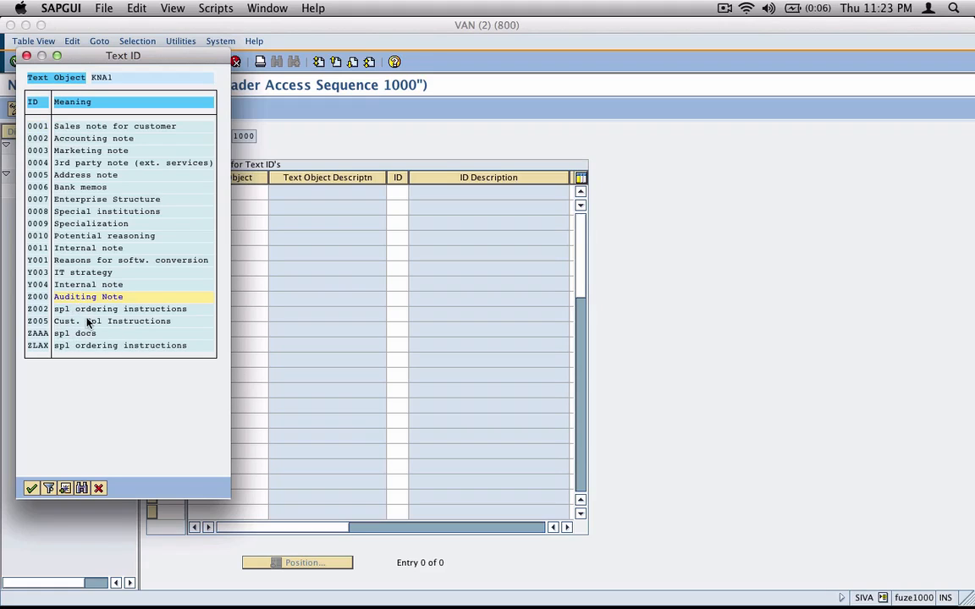
left_click(32, 488)
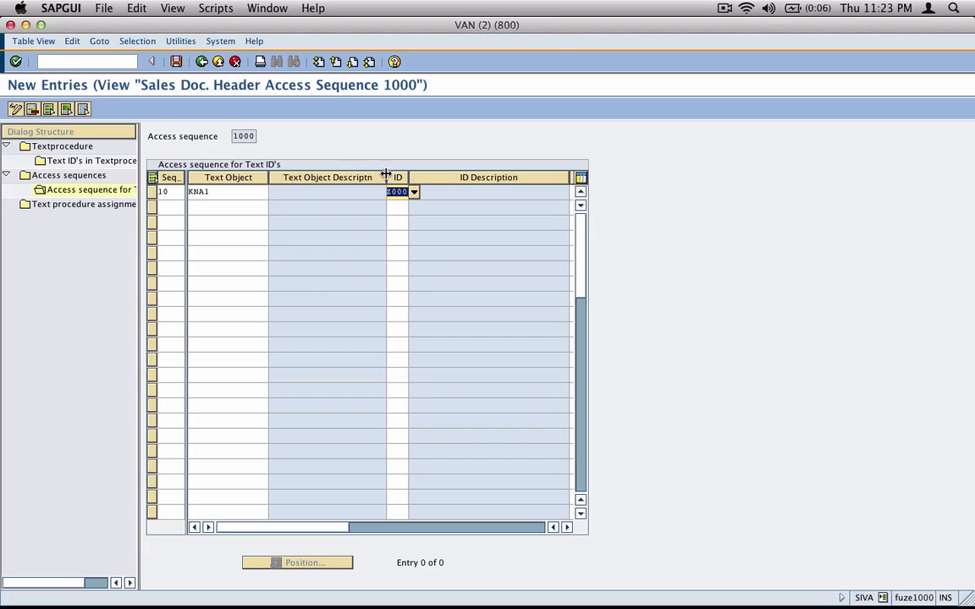
Give step 10 partner function SP and all languages, accepting the namespace warning
left_click_drag(385, 174, 342, 175)
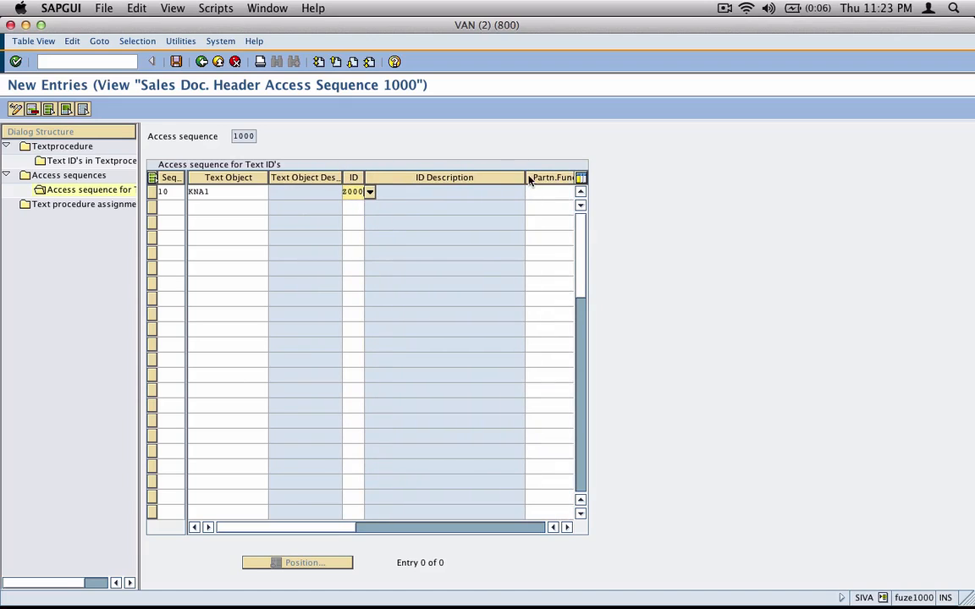
left_click_drag(519, 179, 430, 178)
left_click(449, 192)
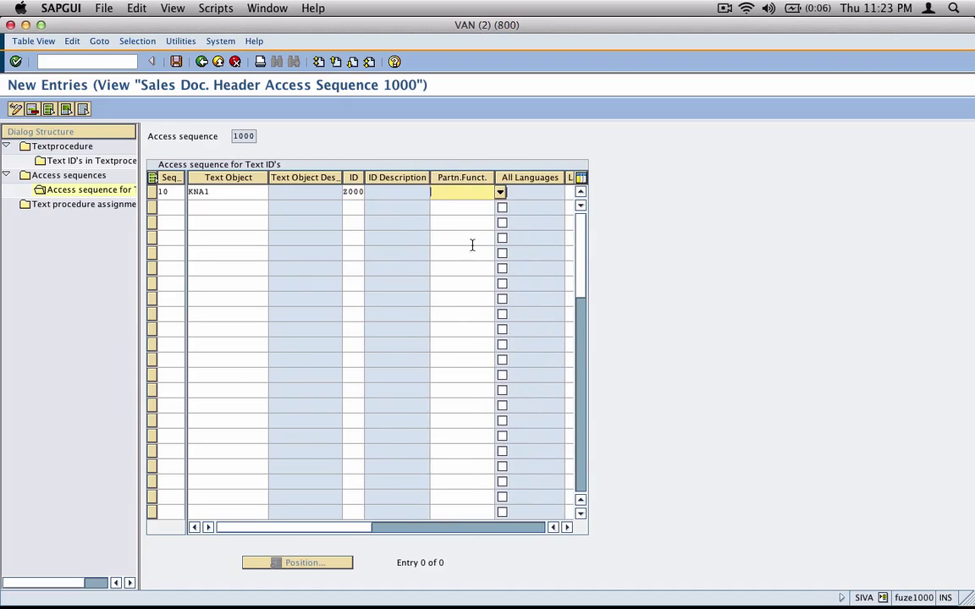
left_click(501, 192)
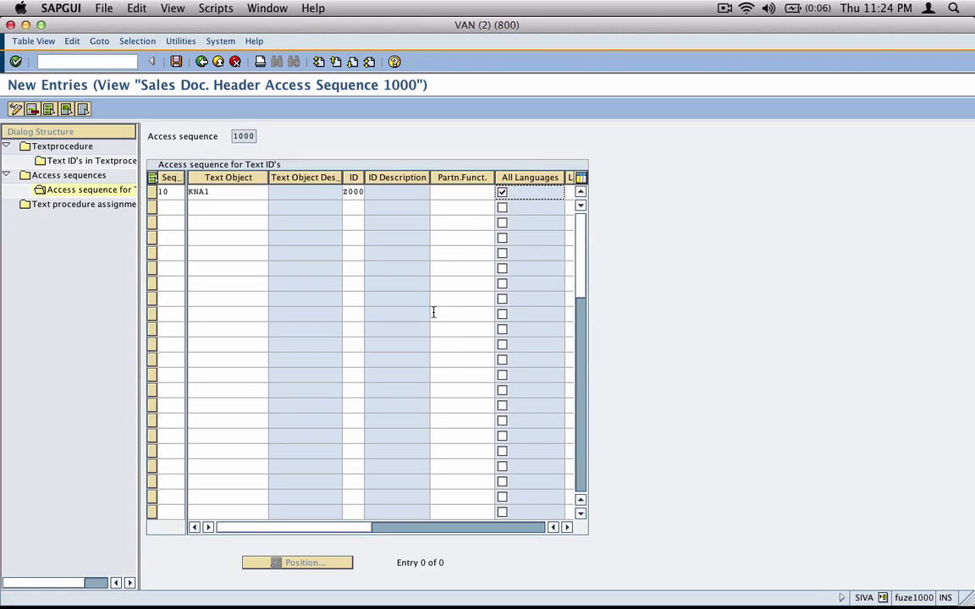
left_click(470, 192)
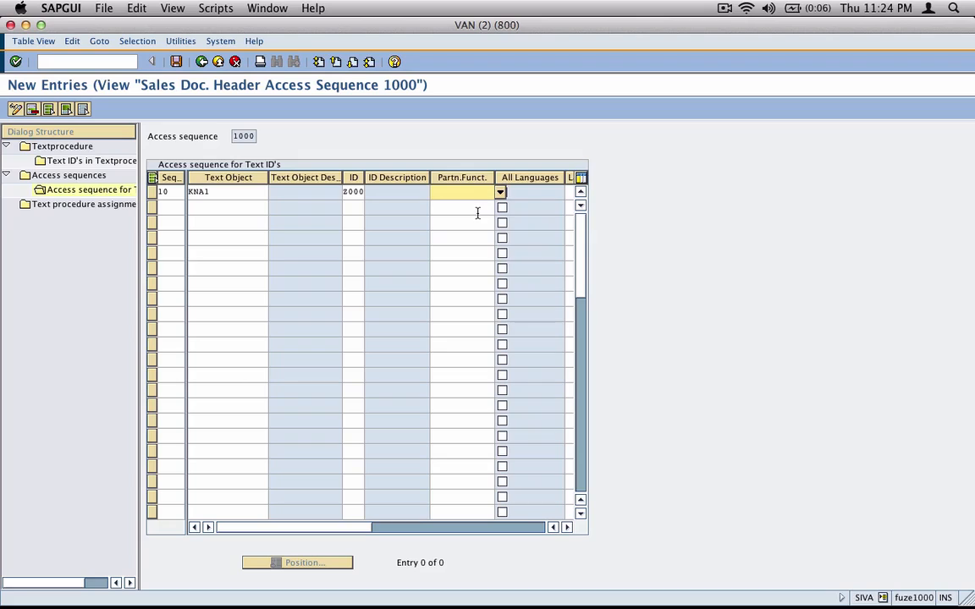
key("Return")
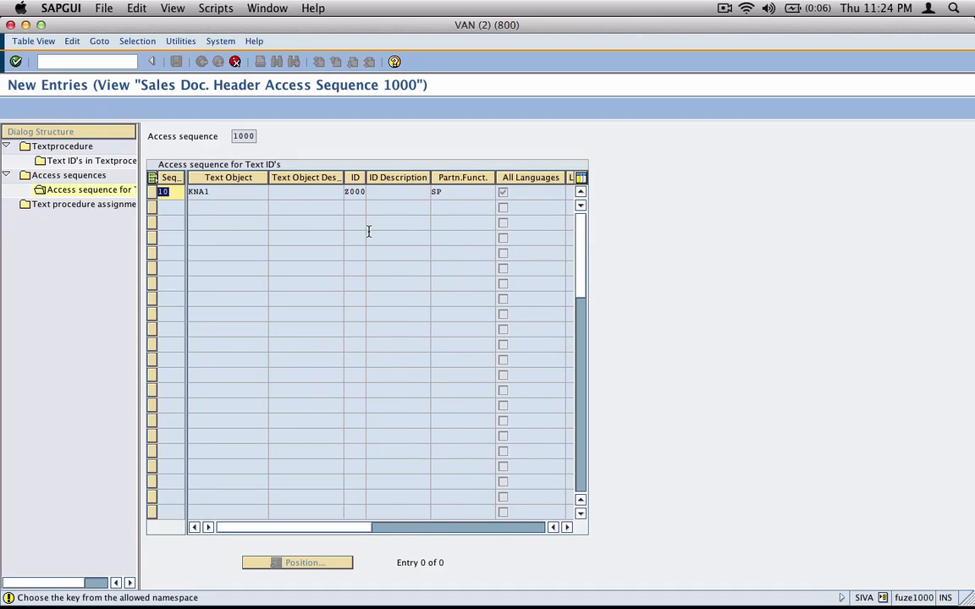
key("Return")
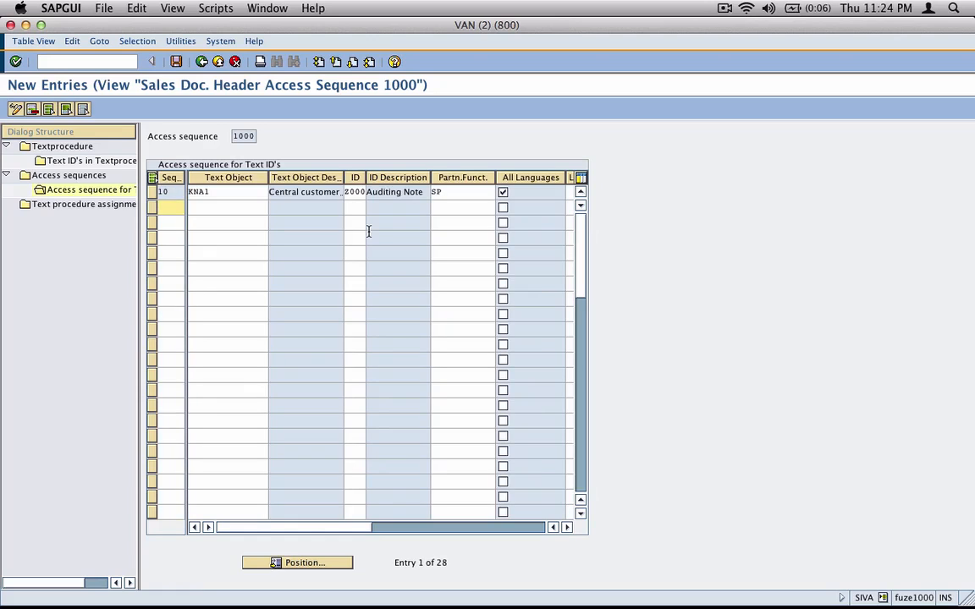
Scroll through step 10's columns to check its text object, ID, partner function and language fields
left_click(567, 527)
left_click(567, 527)
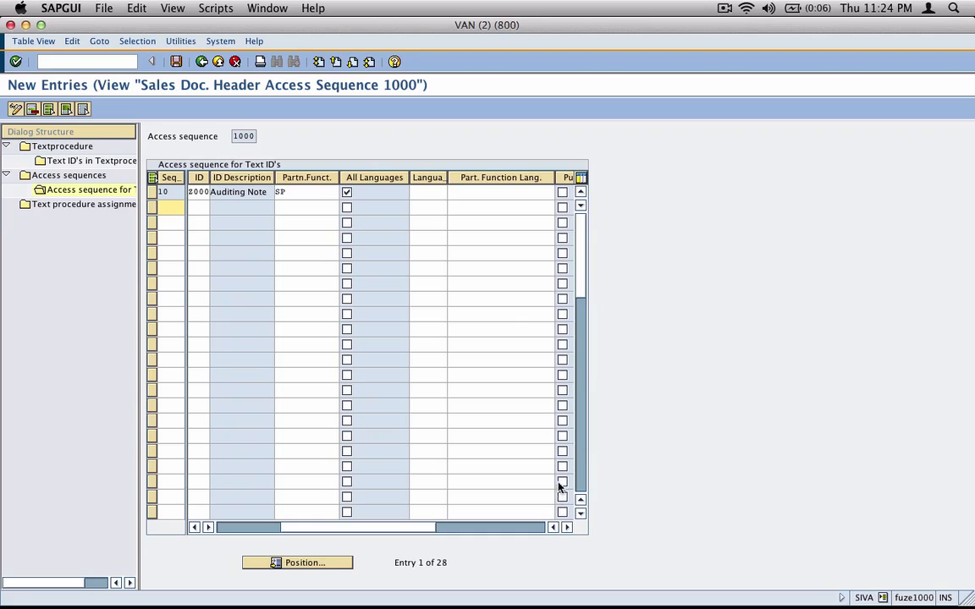
left_click(428, 192)
left_click(499, 192)
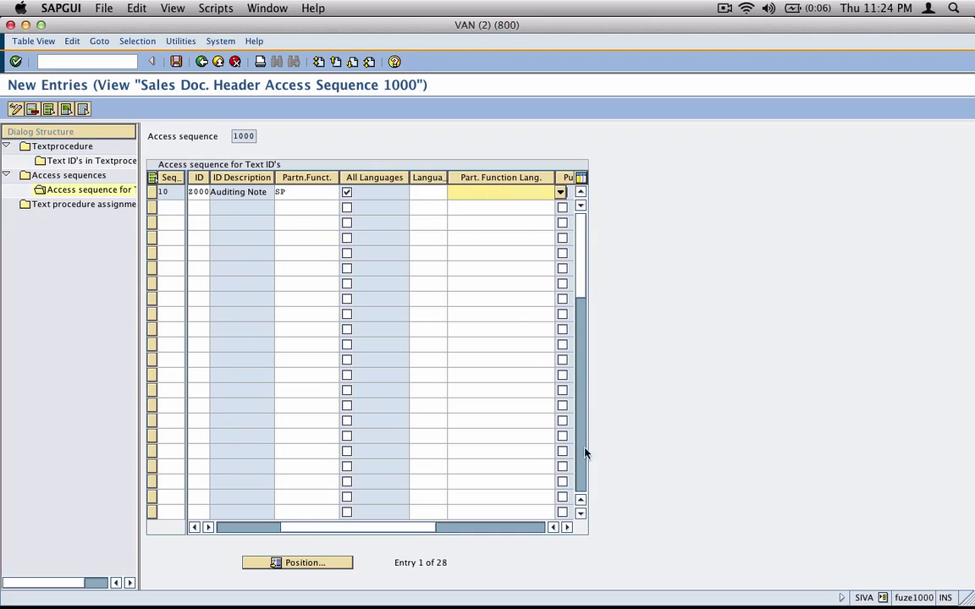
left_click(567, 528)
left_click(567, 527)
left_click(567, 527)
left_click(567, 527)
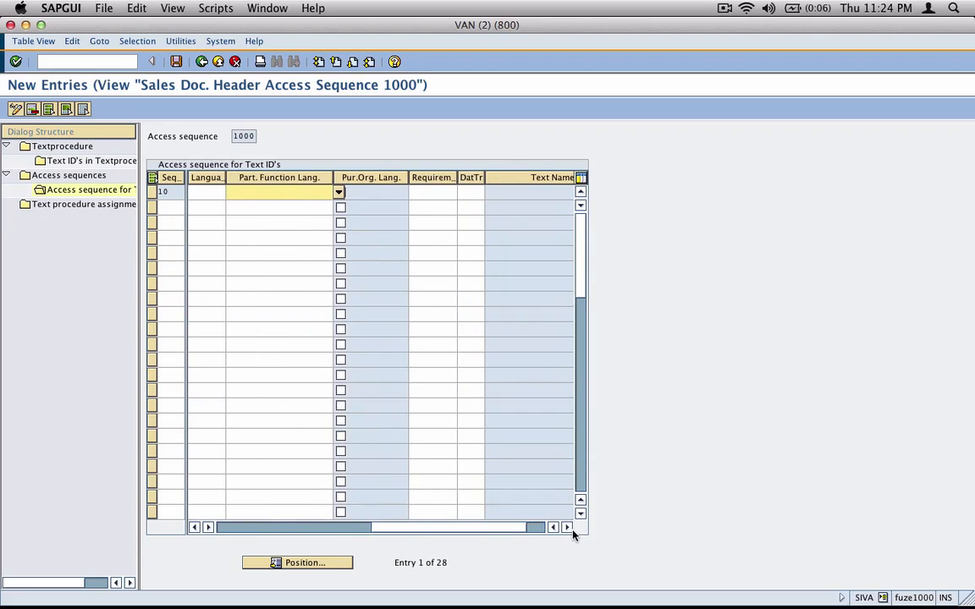
left_click(437, 192)
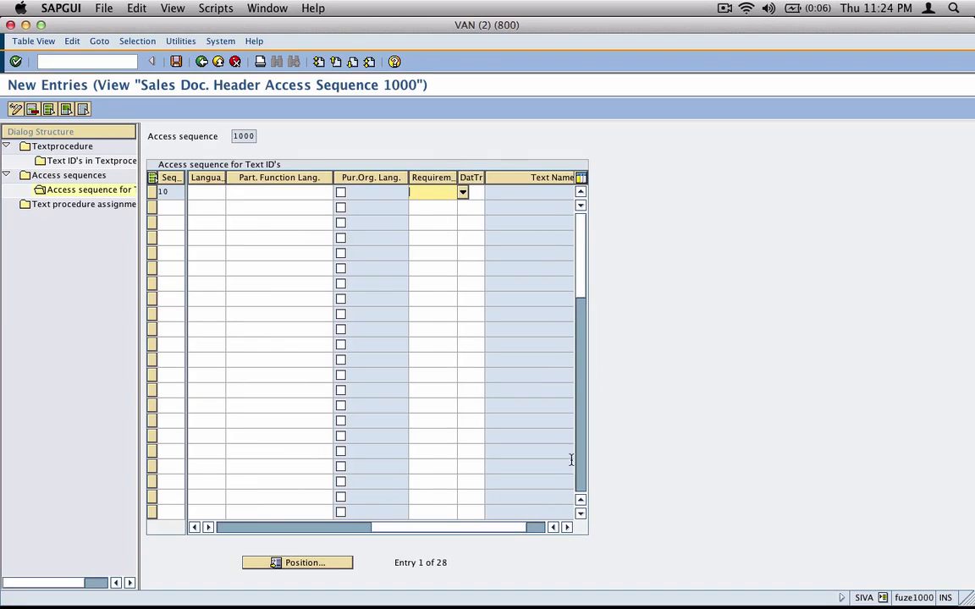
left_click(565, 527)
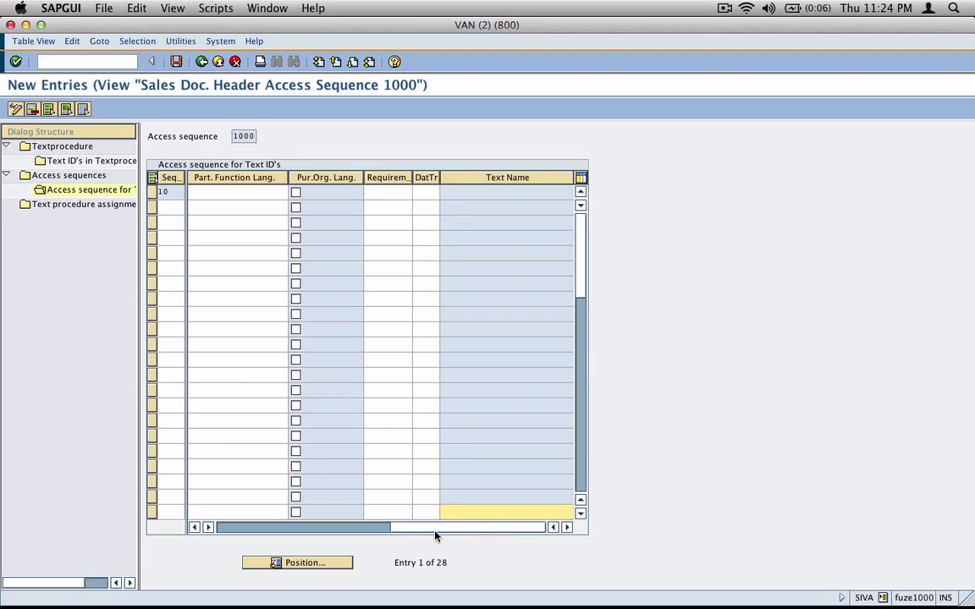
left_click_drag(435, 534, 339, 535)
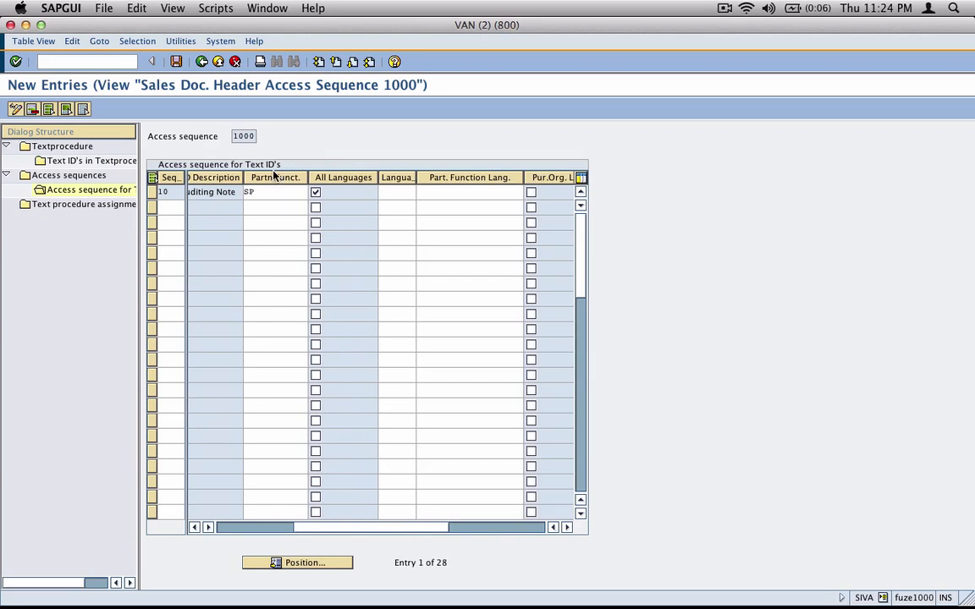
left_click(340, 532)
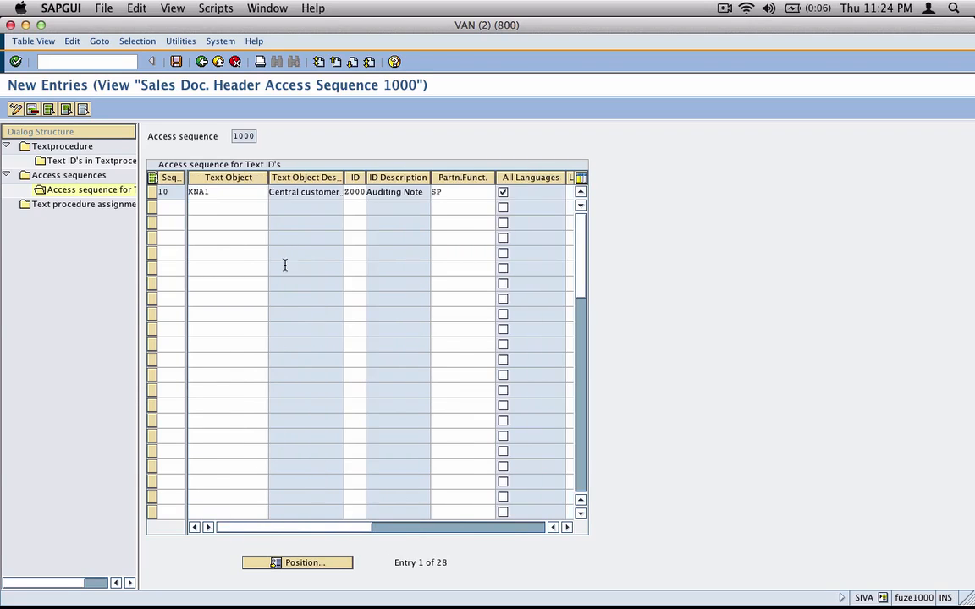
left_click(229, 191)
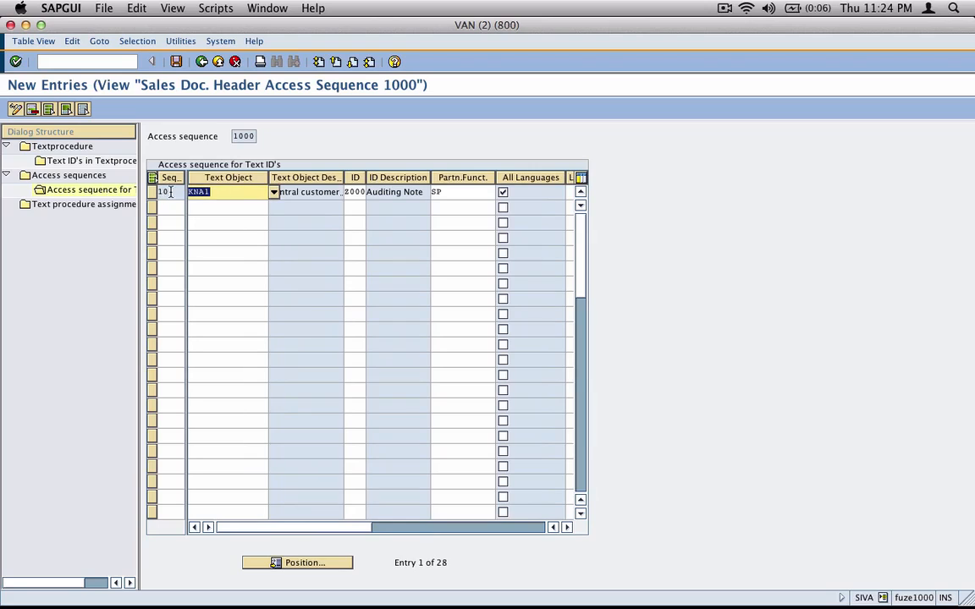
left_click(351, 192)
left_click(444, 193)
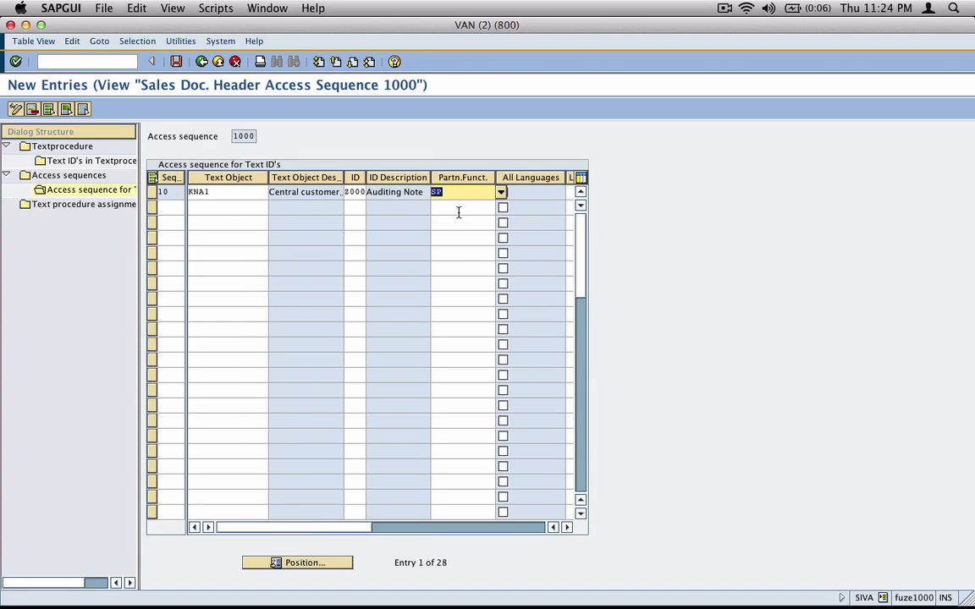
left_click(567, 527)
left_click(567, 527)
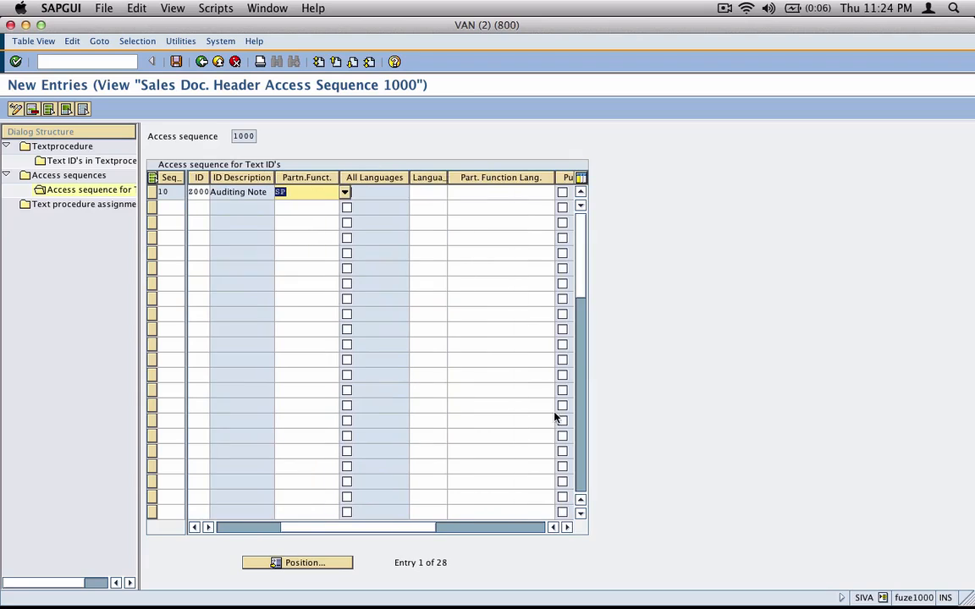
left_click(428, 195)
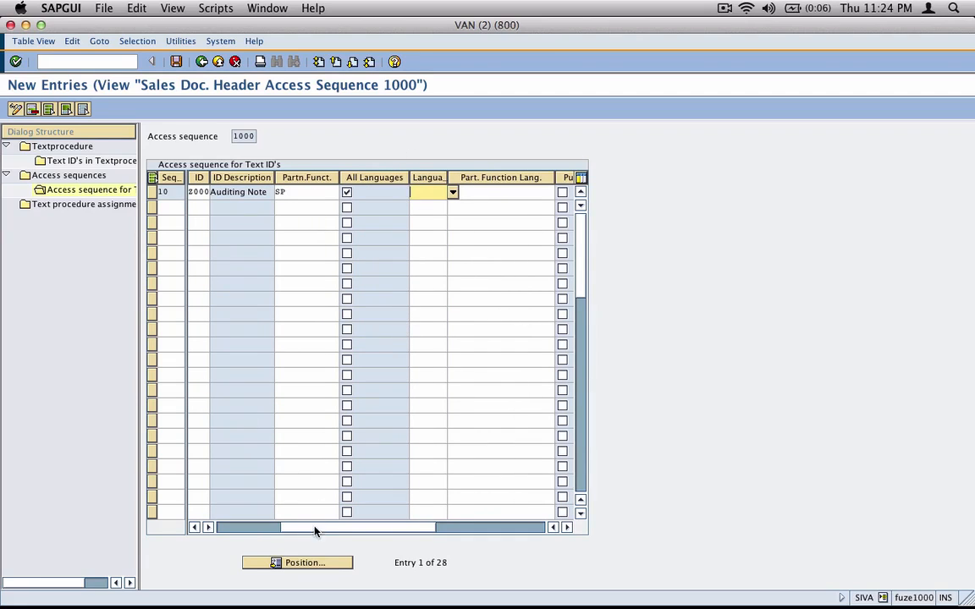
left_click_drag(314, 531, 207, 533)
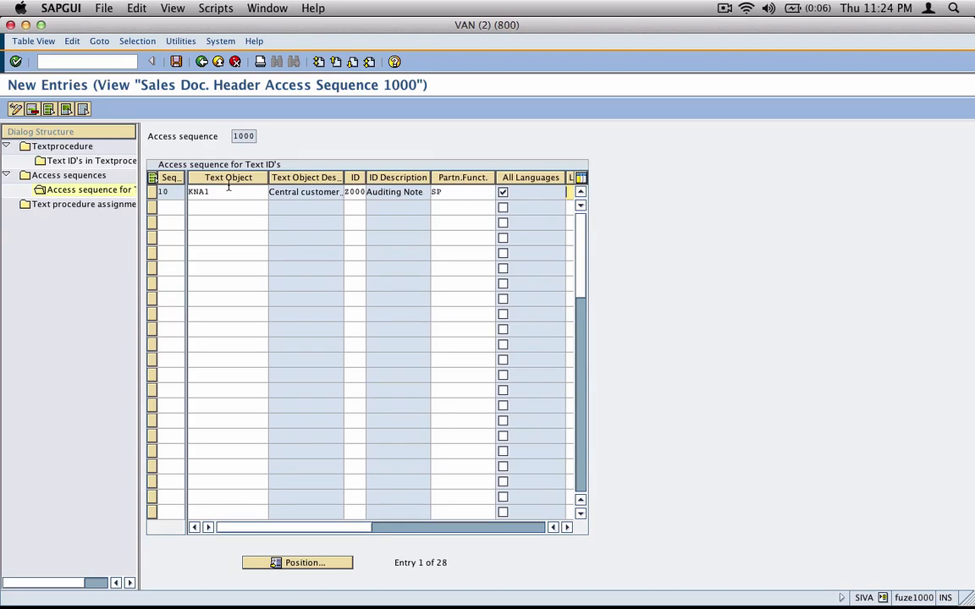
Begin a new access step numbered 20
left_click(169, 203)
type("20")
key("Tab")
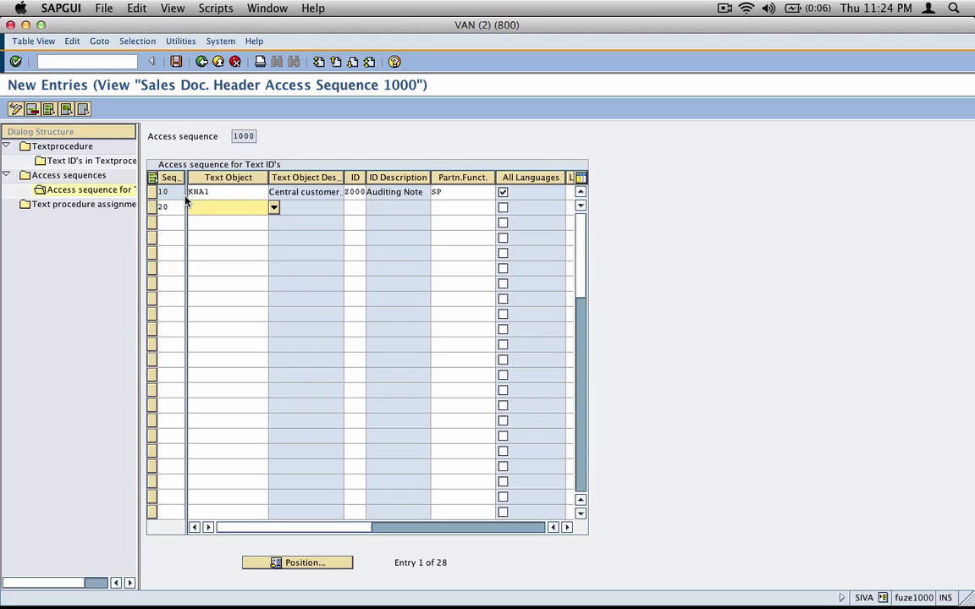
Give step 20 text object VBBK and text ID 0001 Form Header, accepting the namespace warning
left_click(273, 207)
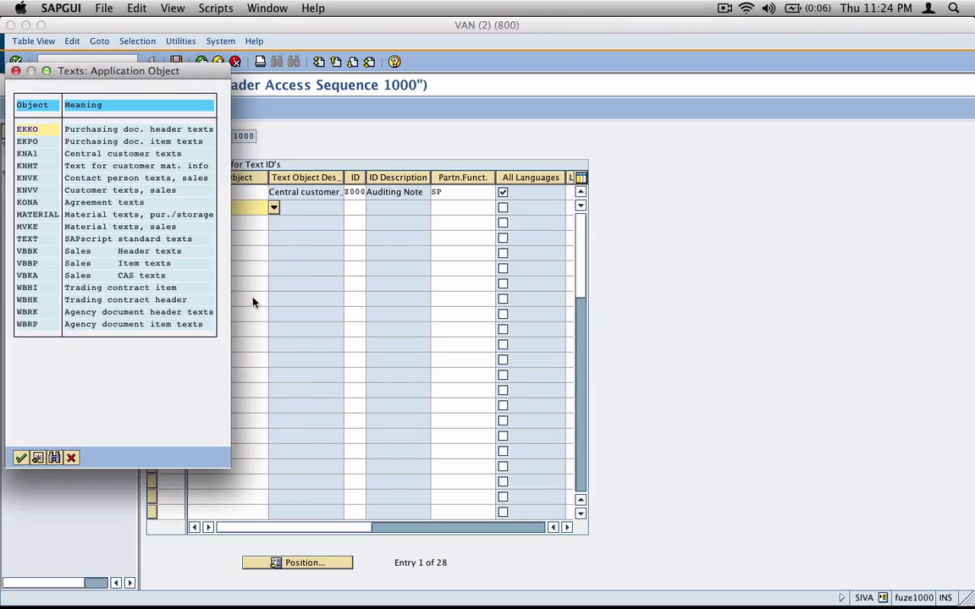
double_click(144, 251)
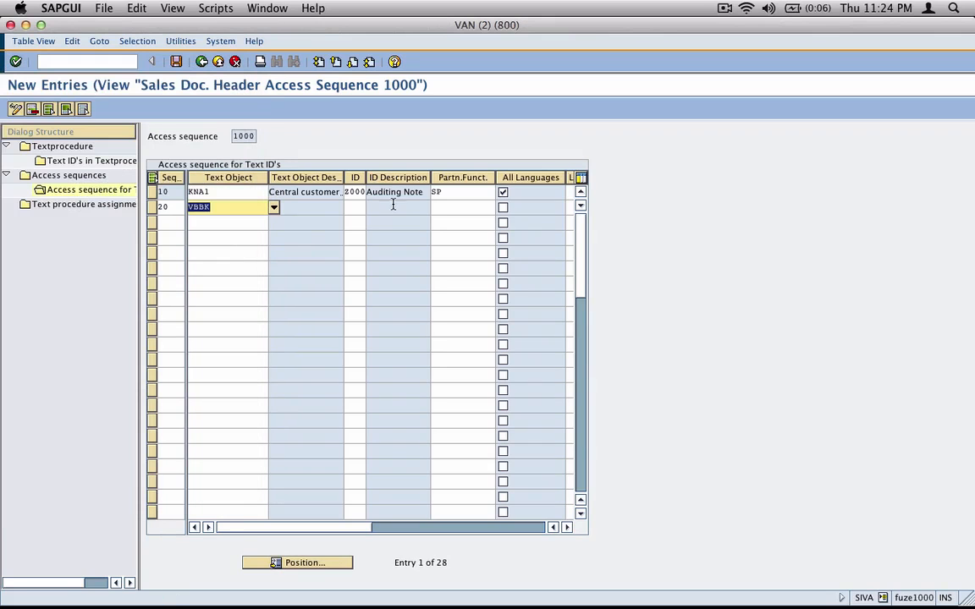
left_click(364, 208)
left_click(372, 209)
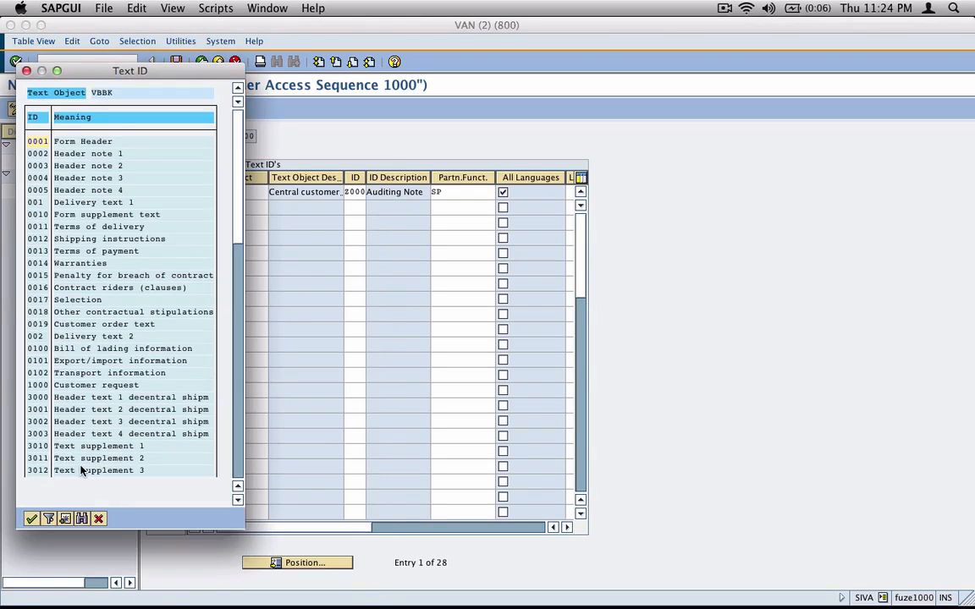
scroll(228, 194, "down", 3)
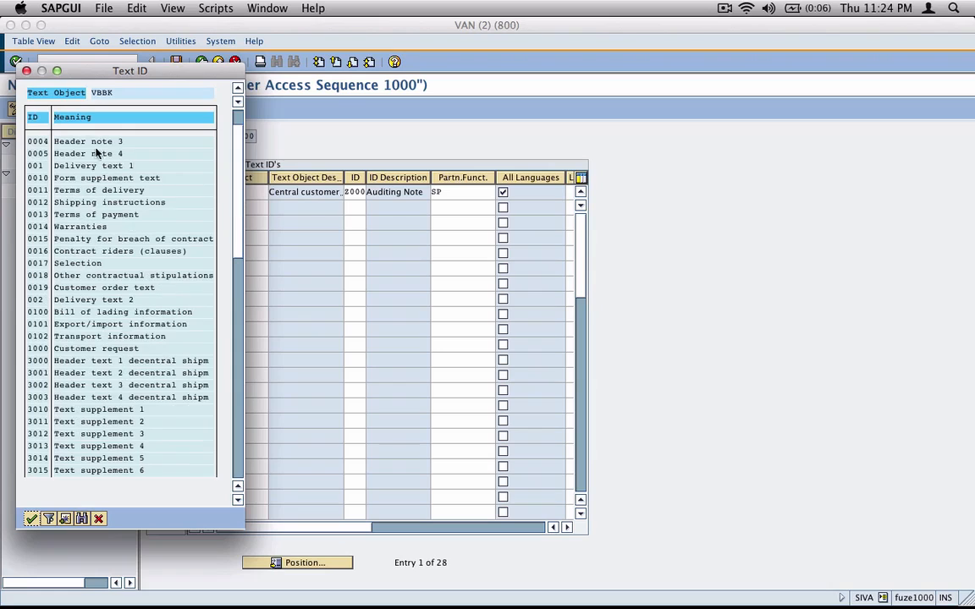
scroll(214, 137, "up", 3)
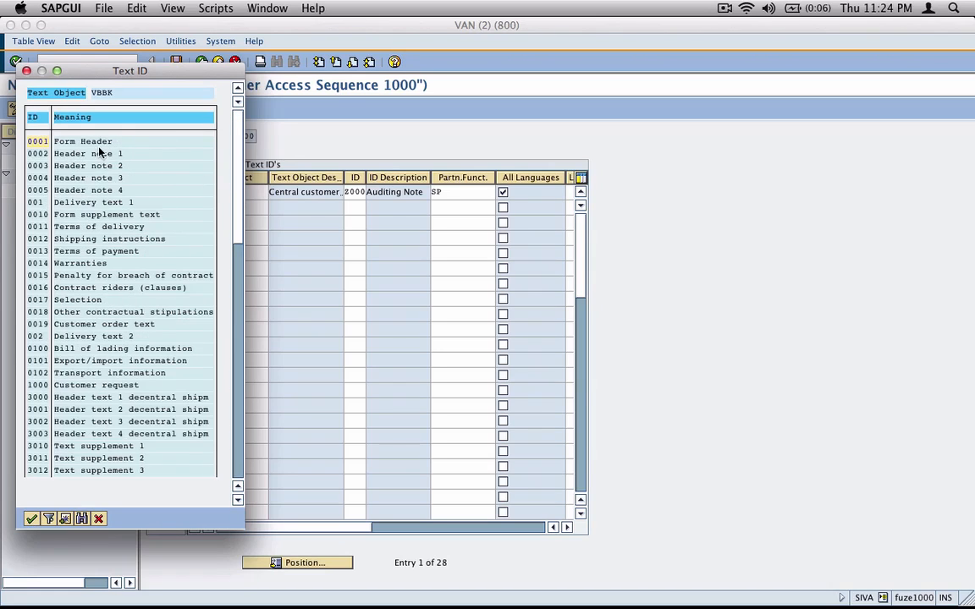
double_click(88, 141)
key("Return")
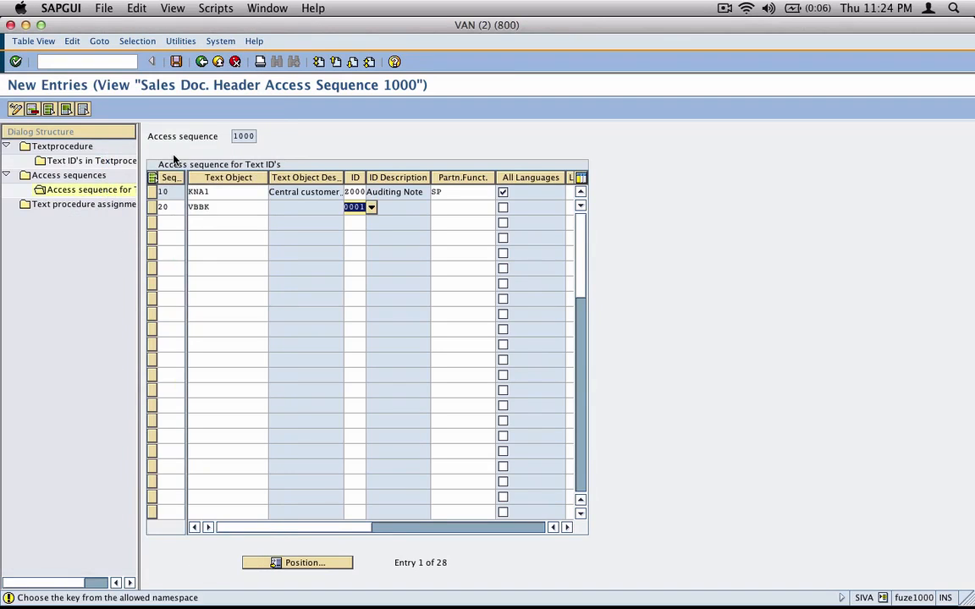
key("Return")
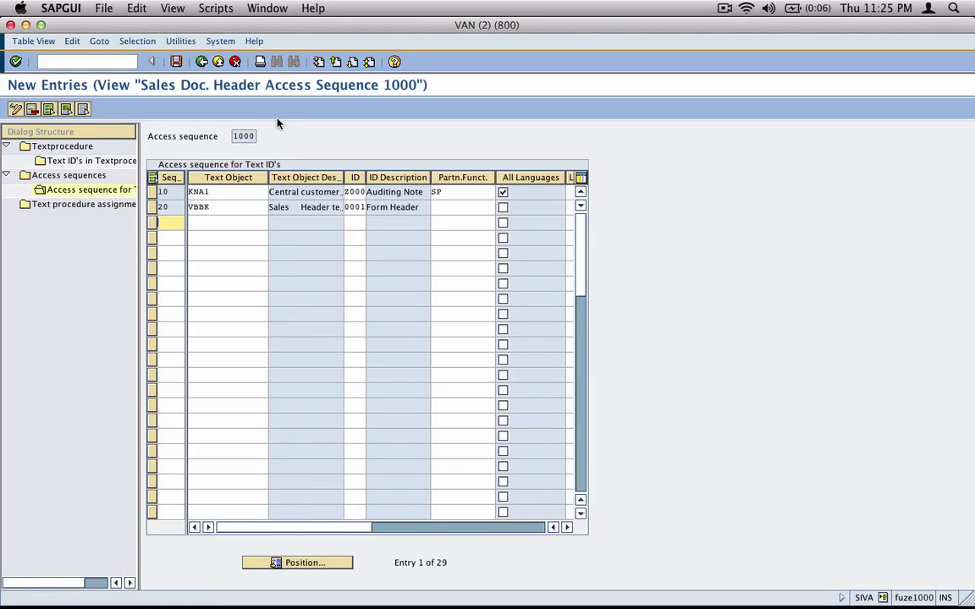
Enter partner function SP for step 20 and validate
left_click(459, 207)
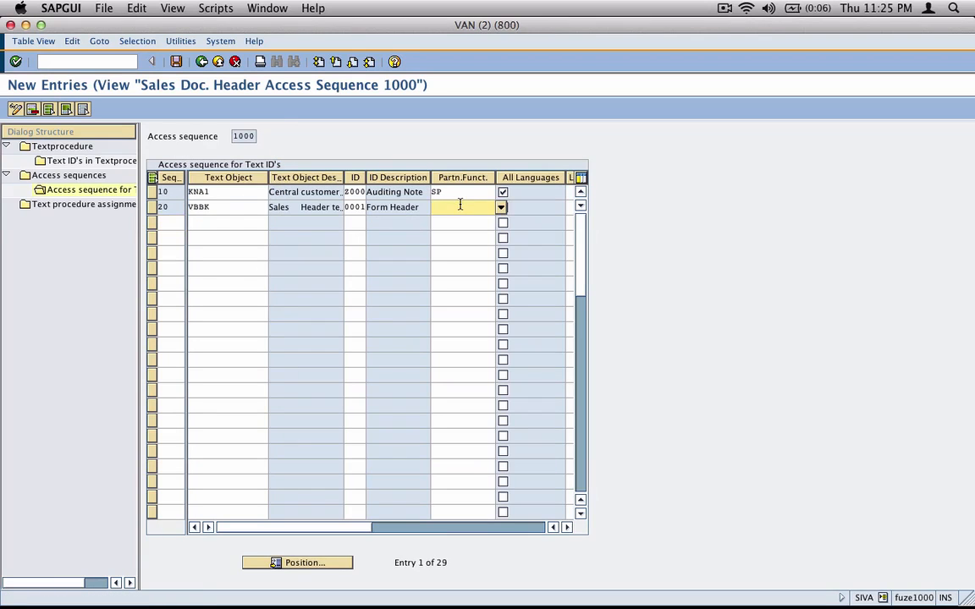
type("SP")
key("Tab")
key("Return")
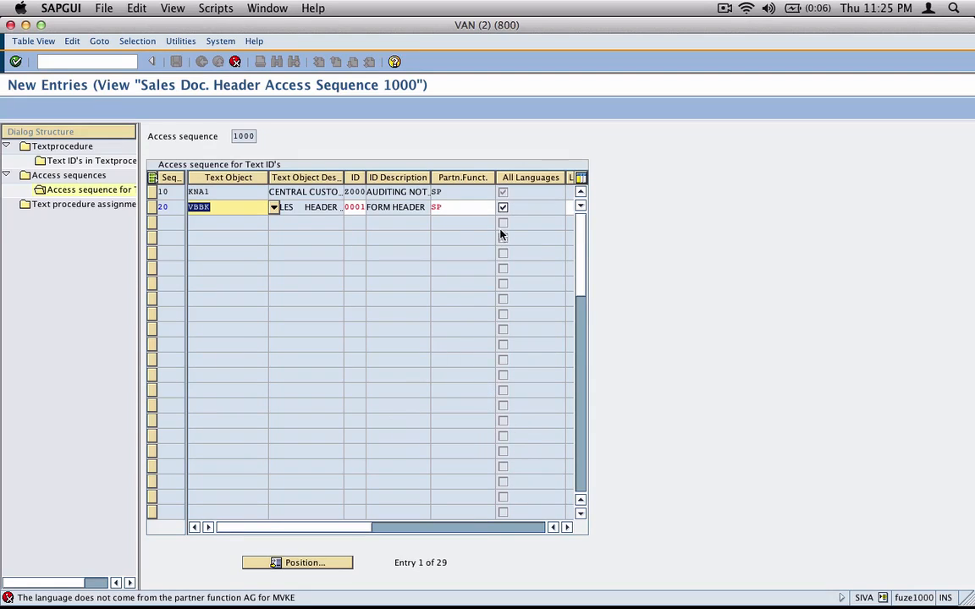
Clear step 20's all-languages flag and remove its SP partner function
left_click(502, 207)
left_click(504, 208)
left_click_drag(449, 208, 389, 208)
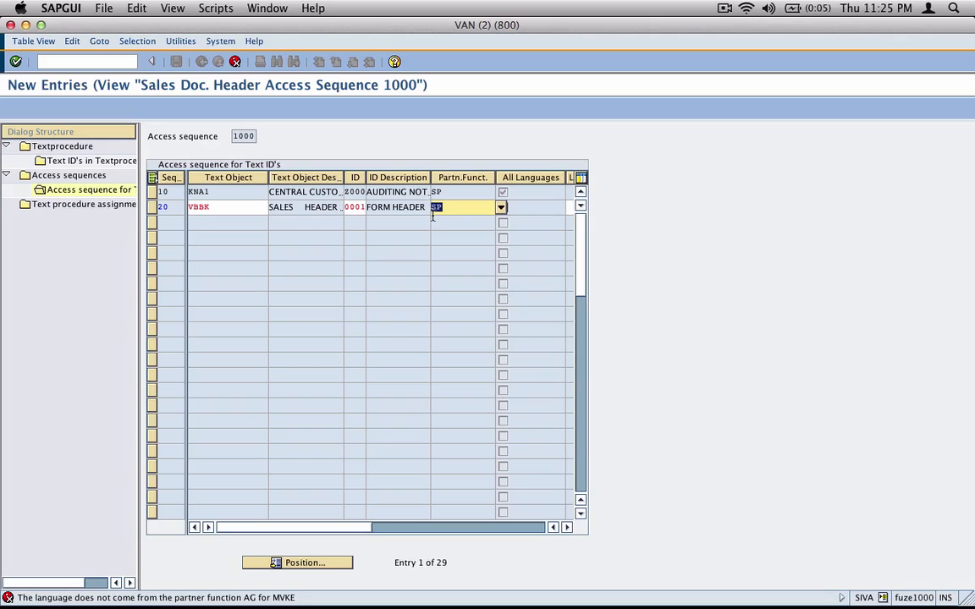
key("BackSpace")
key("Return")
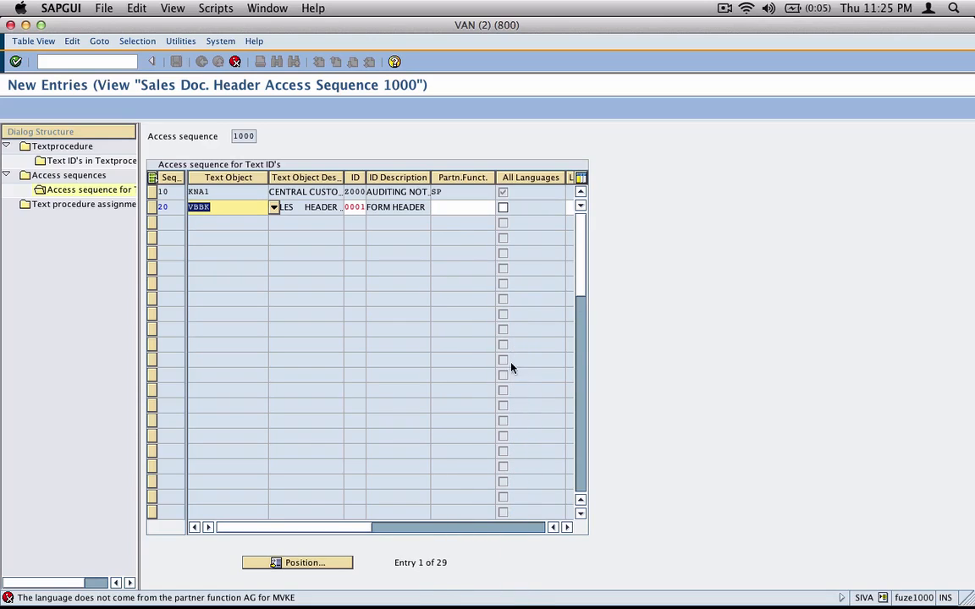
Scroll through step 20's columns and widen the ID column to read the text IDs
left_click(567, 527)
left_click(567, 527)
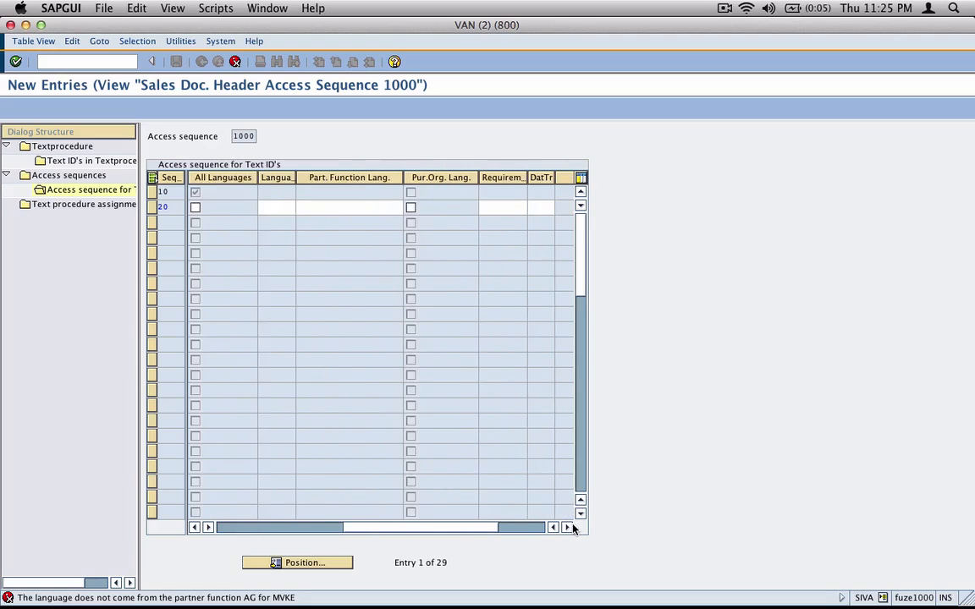
left_click(567, 527)
left_click(354, 528)
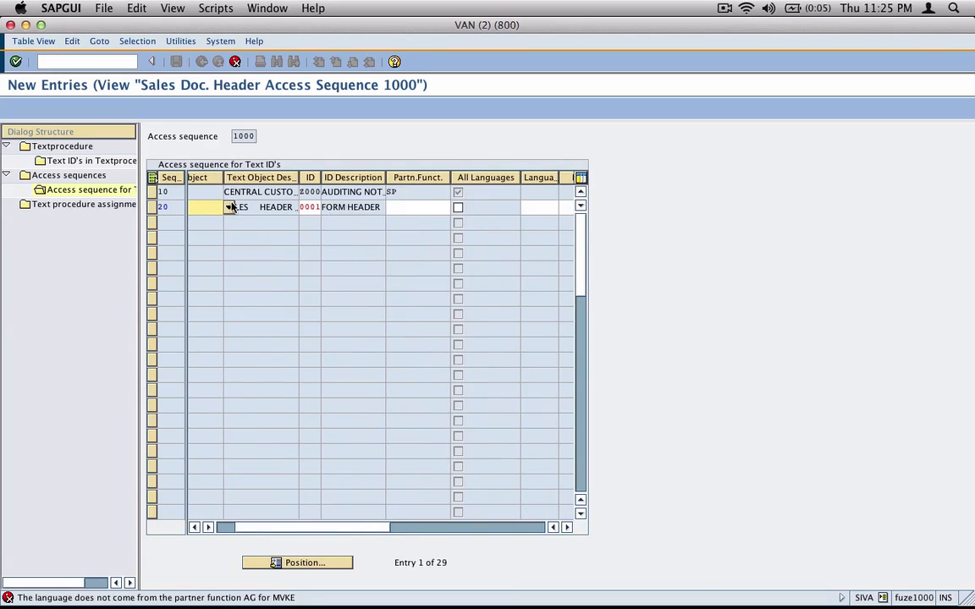
left_click_drag(259, 527, 235, 526)
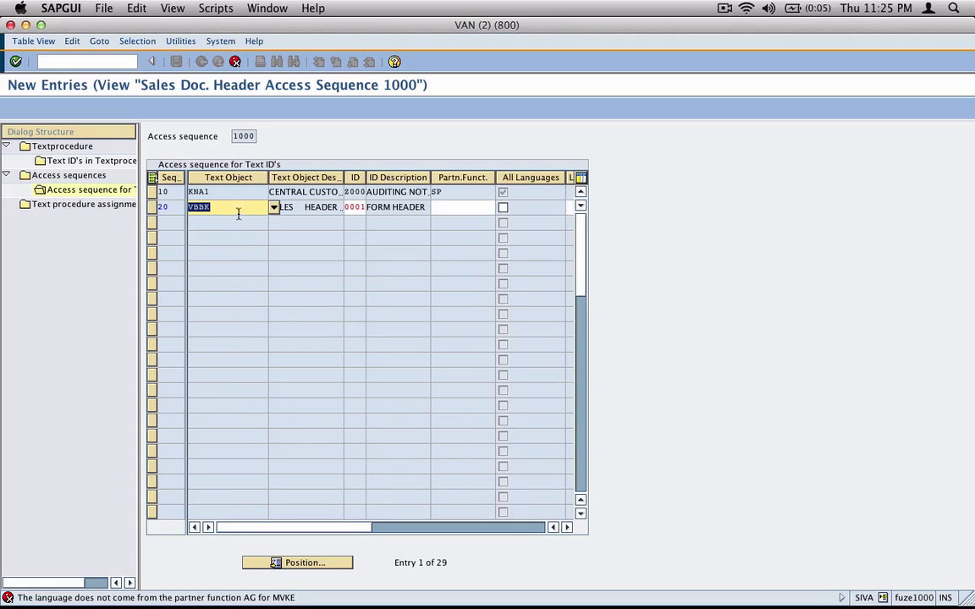
left_click_drag(366, 177, 388, 177)
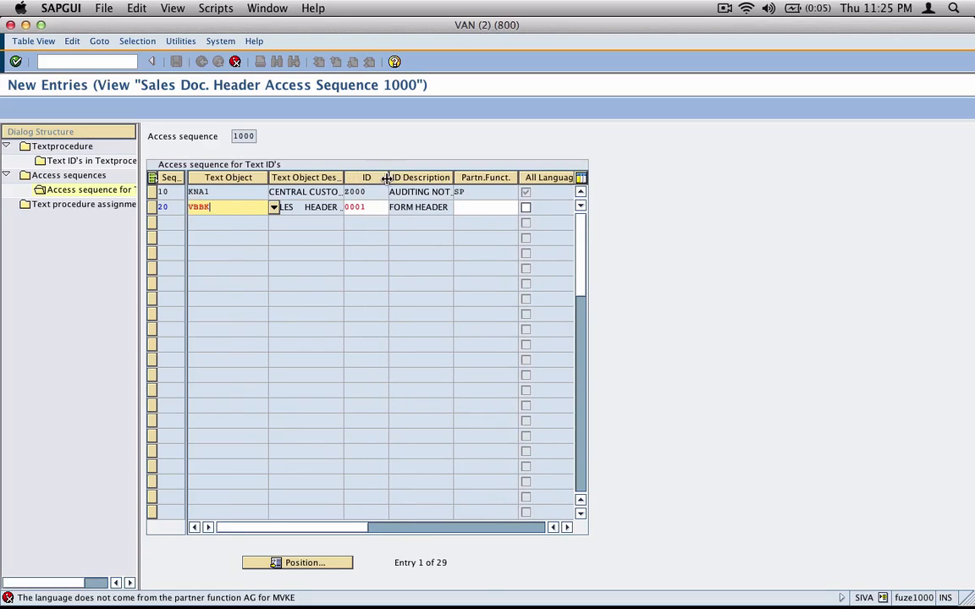
Keep the entries at the cancel prompt and save access sequence 1000 under the customizing request
key("F12")
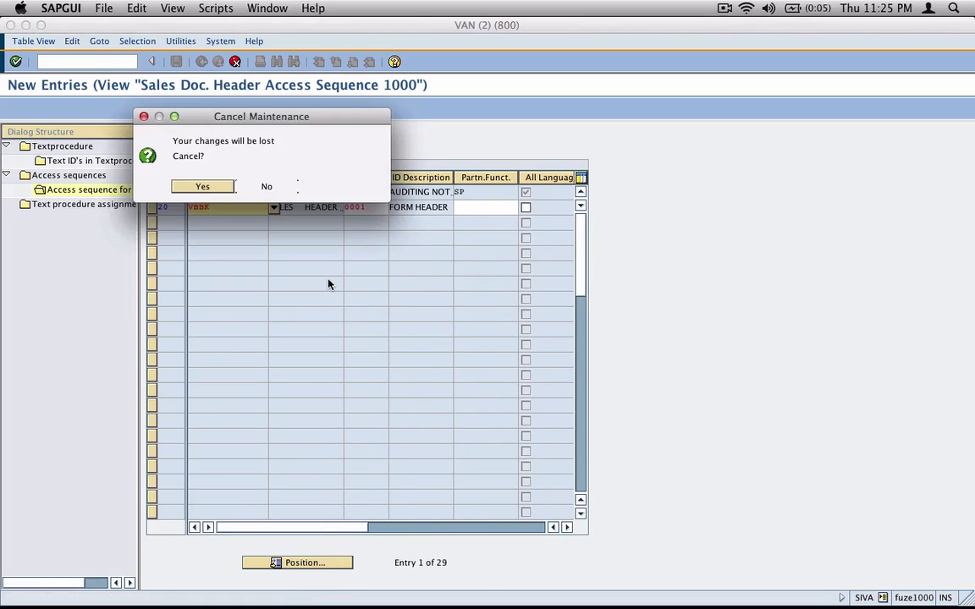
key("Tab")
key("Return")
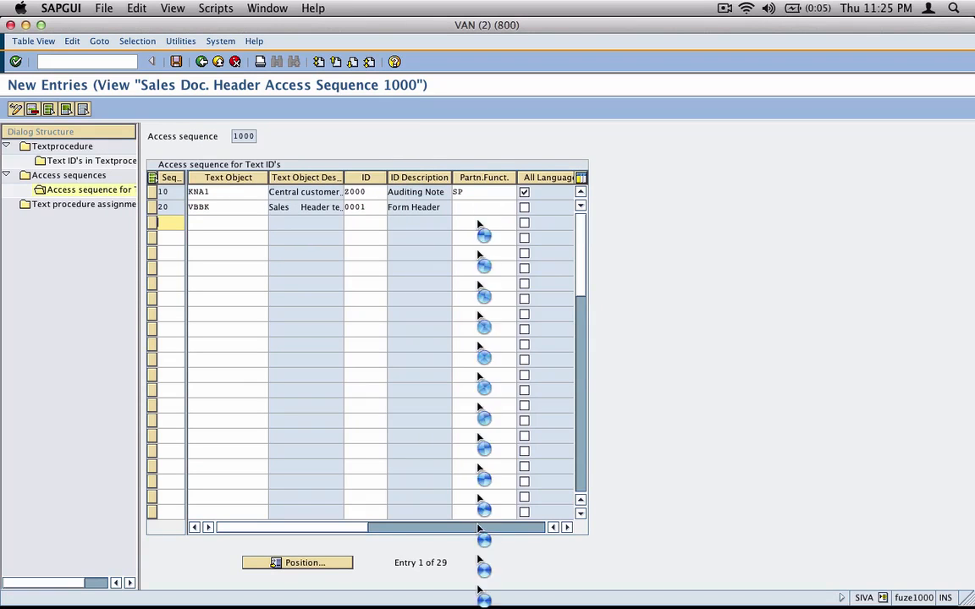
left_click(176, 62)
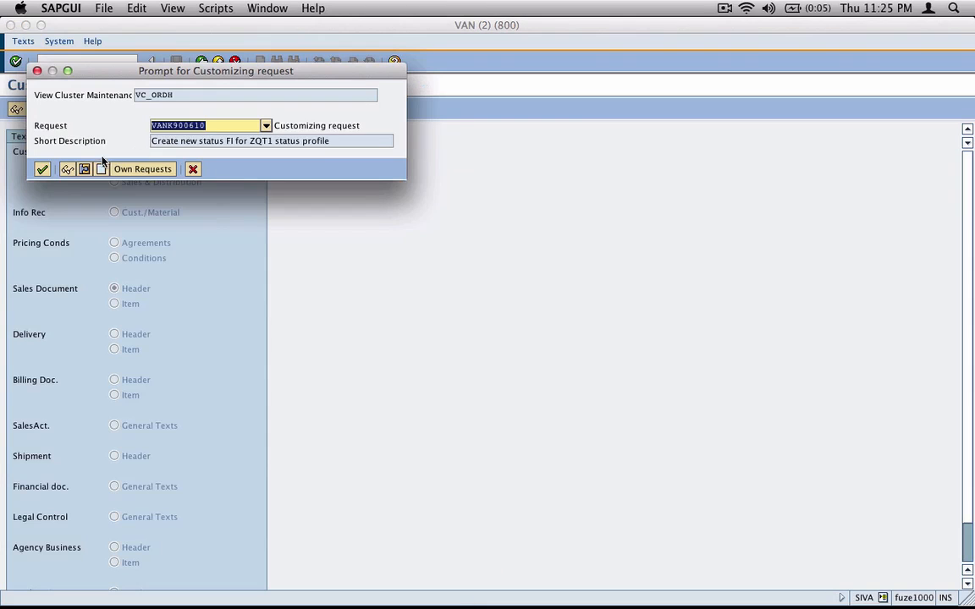
left_click(39, 165)
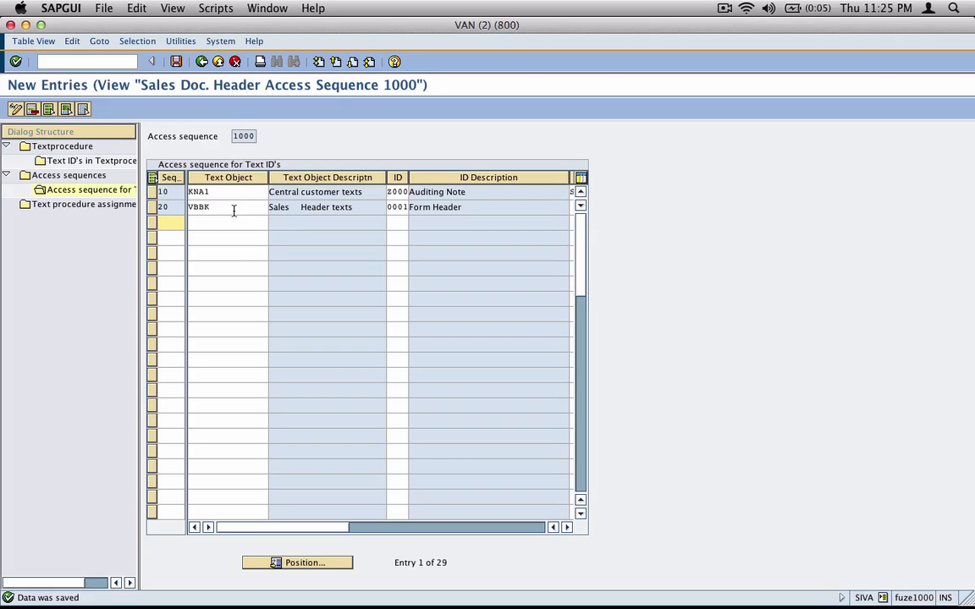
left_click(177, 62)
Save once more and move to the text ID list of procedure Z0
left_click(176, 62)
left_click(205, 63)
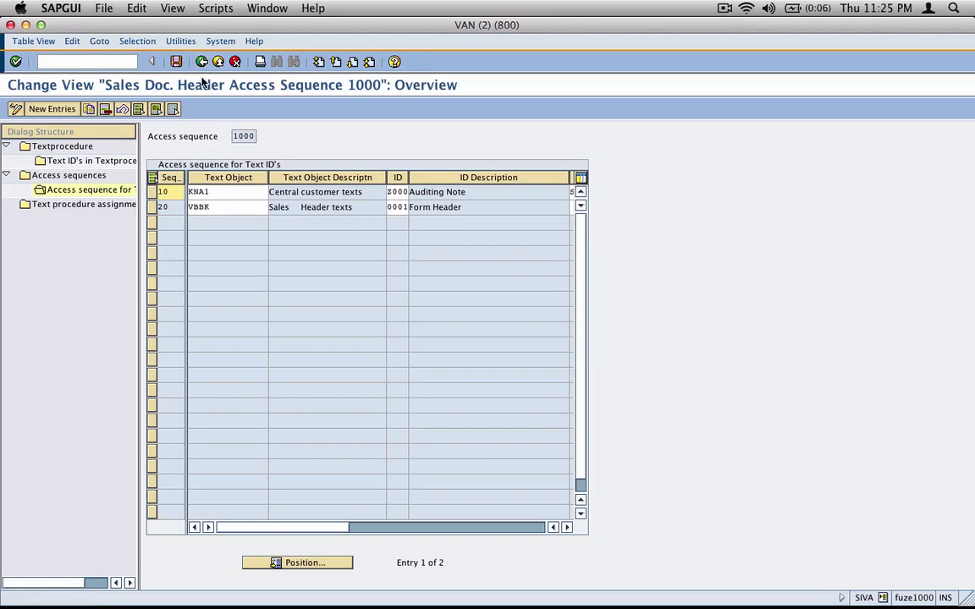
double_click(117, 178)
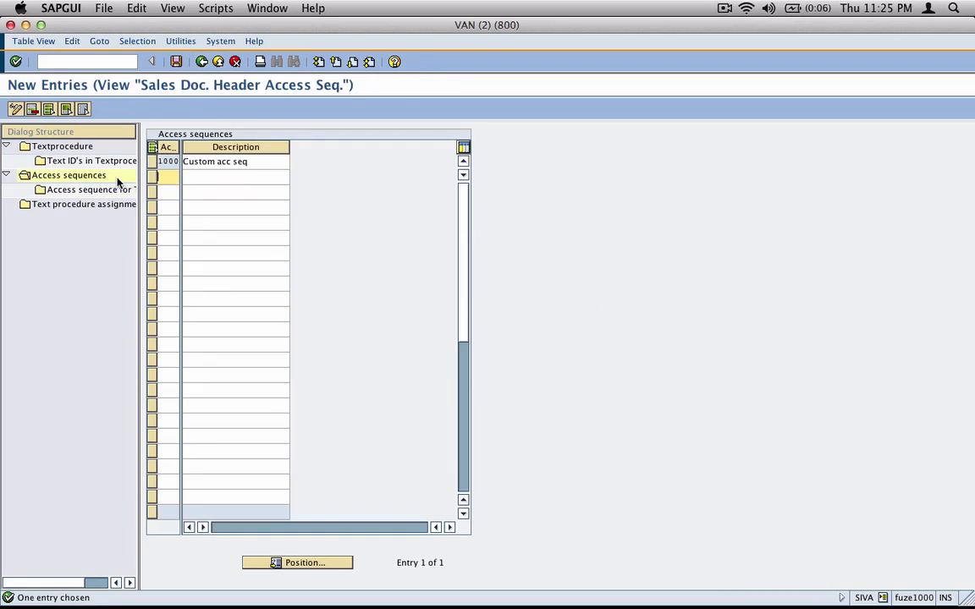
double_click(83, 146)
left_click(151, 253)
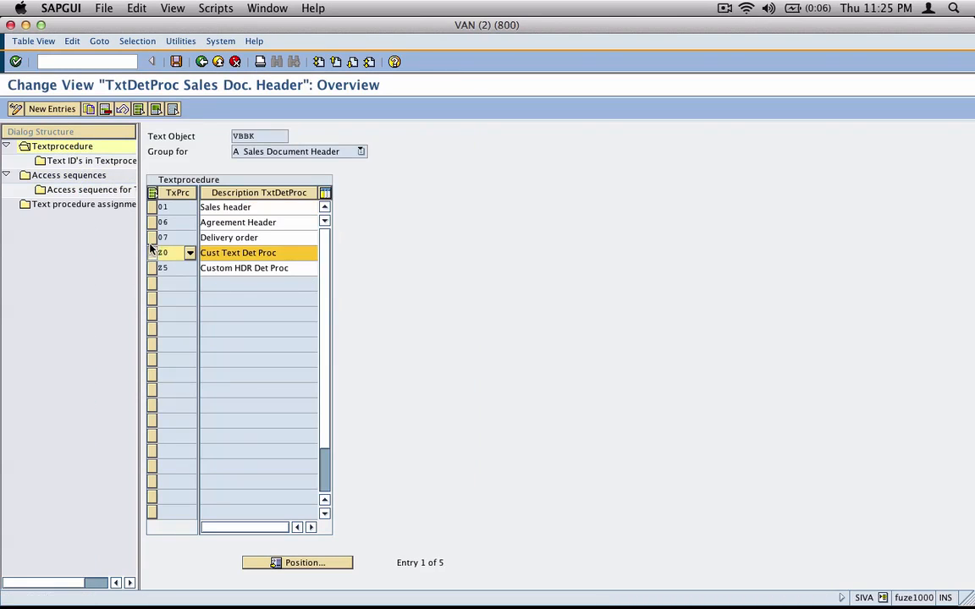
double_click(113, 161)
Set Z009's access sequence to 1000, save, and back out to text determination customizing
left_click(576, 466)
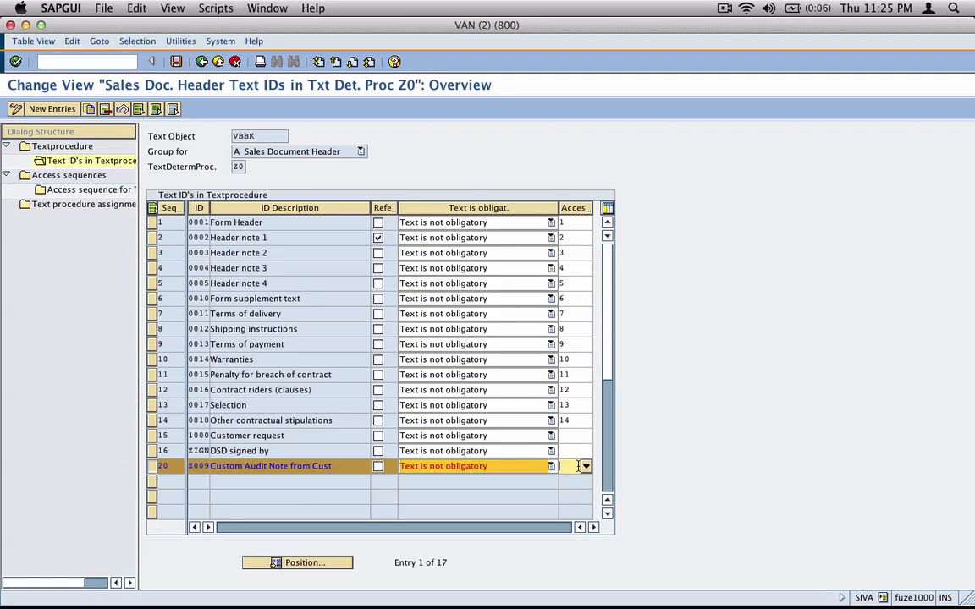
type("1000")
double_click(577, 467)
left_click(177, 62)
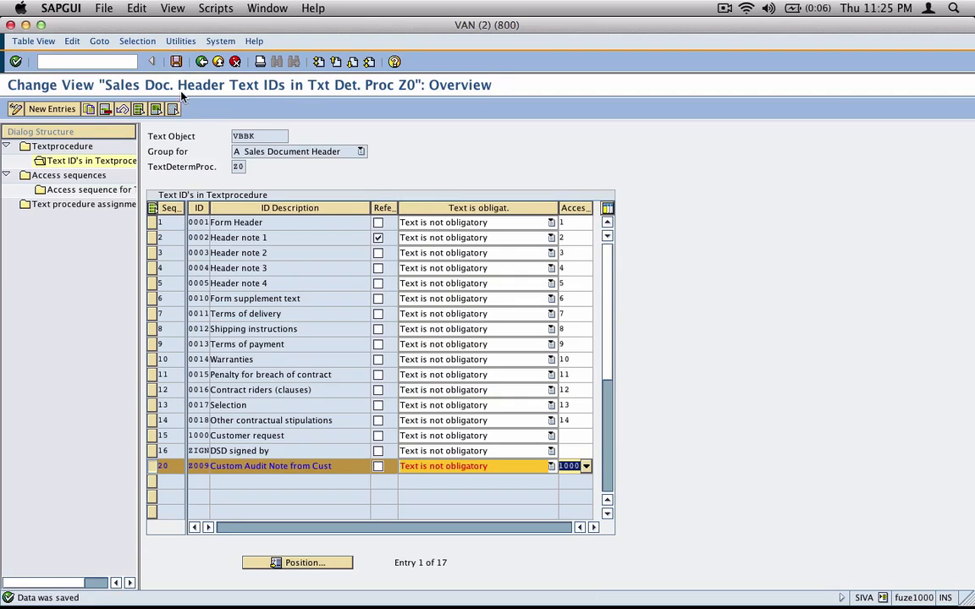
left_click(201, 62)
left_click(201, 62)
left_click(201, 62)
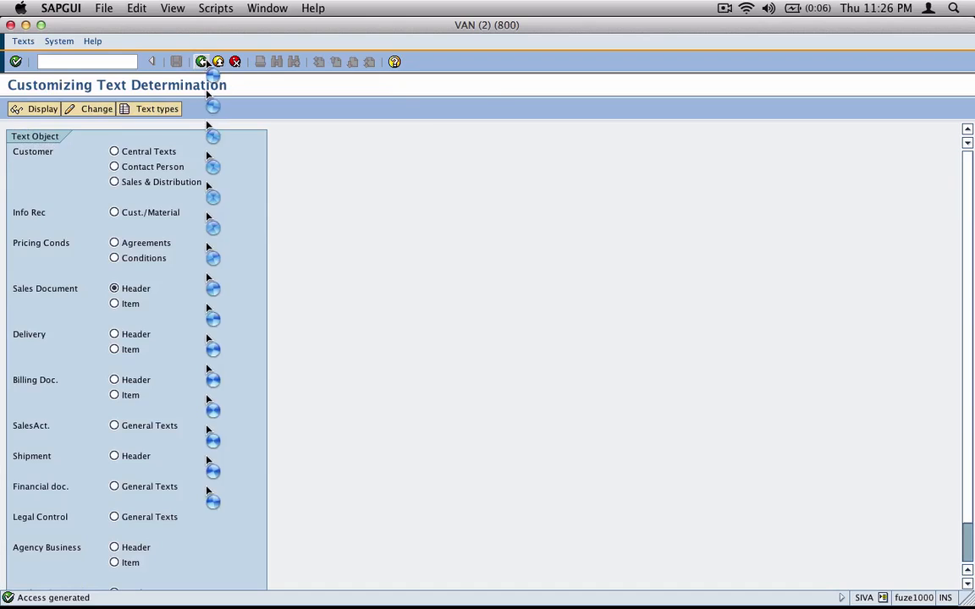
Start a VA01 sales order of type ZOR5 for sold-to party 5
type("va01")
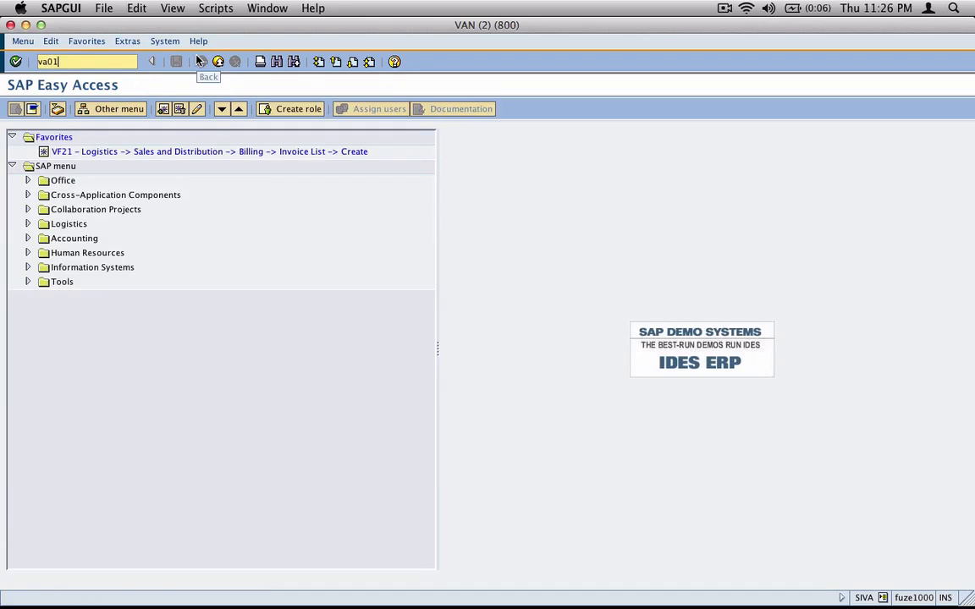
key("Return")
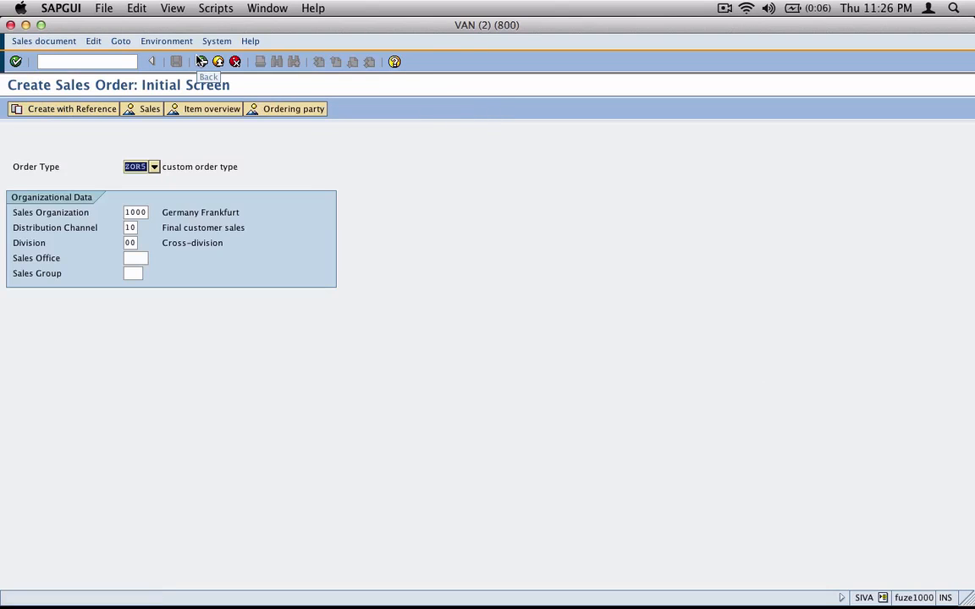
left_click(725, 9)
left_click(745, 58)
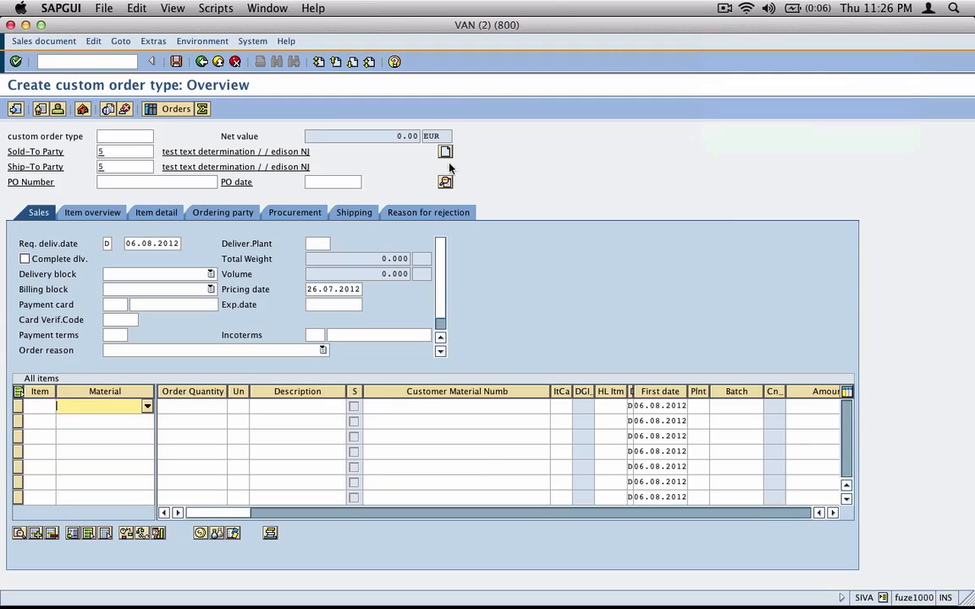
left_click(128, 154)
key("Return")
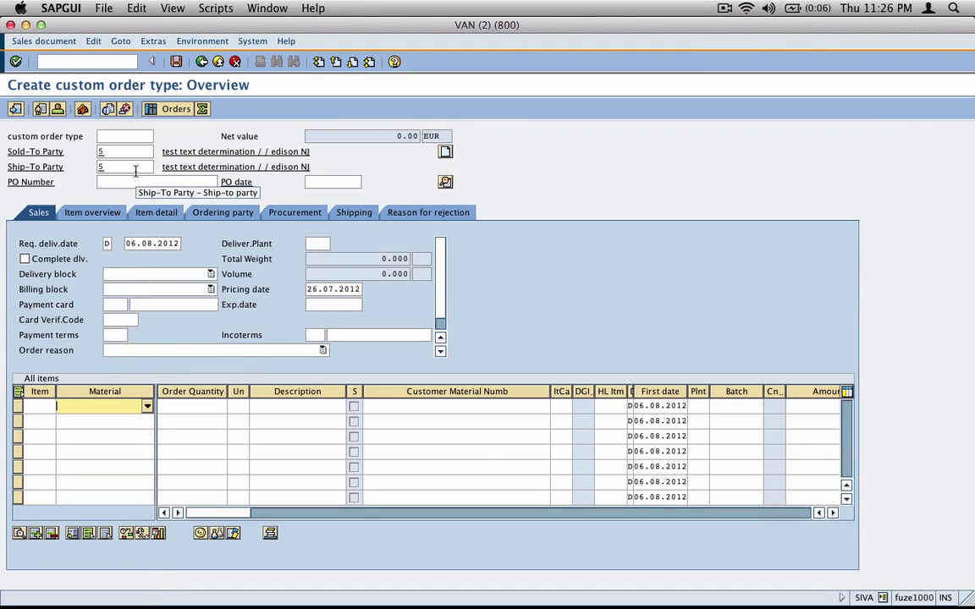
Show the header Custom Audit Note text in the order's Texts tab
left_click(446, 183)
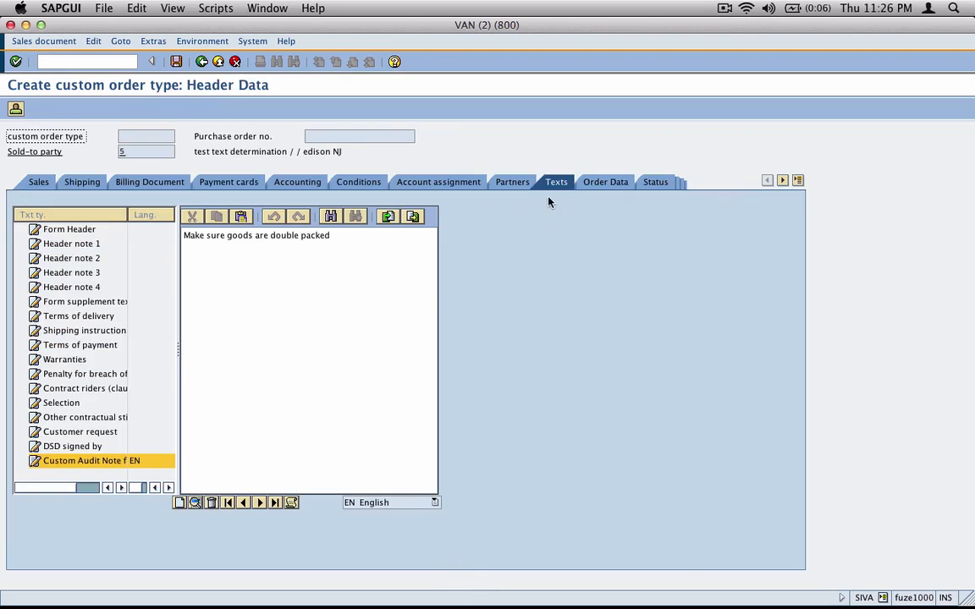
left_click(35, 463)
left_click(330, 236)
left_click_drag(330, 236, 182, 236)
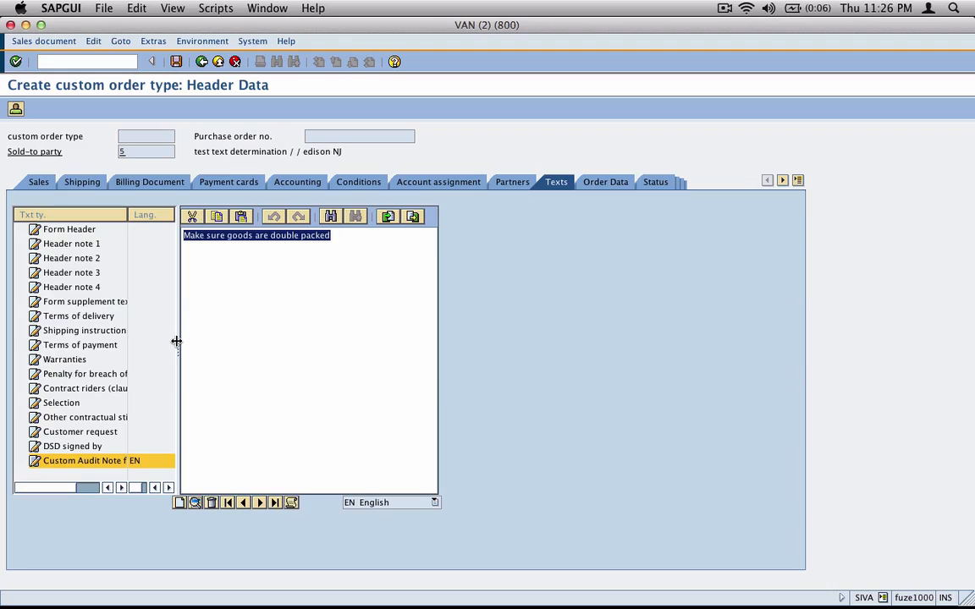
Run text determination analysis and expand Z009 to confirm the KNA1 customer step found the text
left_click(292, 502)
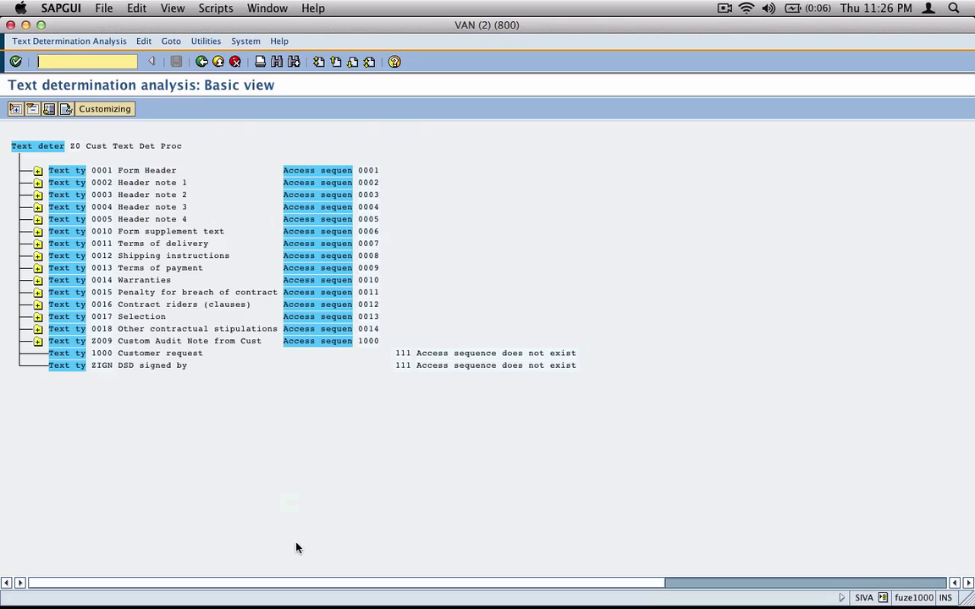
left_click(37, 341)
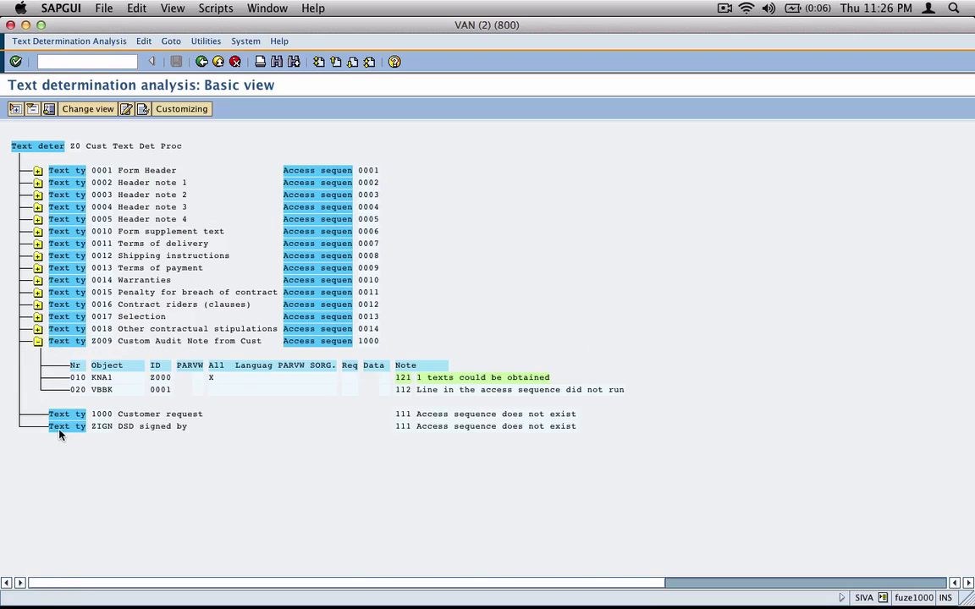
left_click(102, 378)
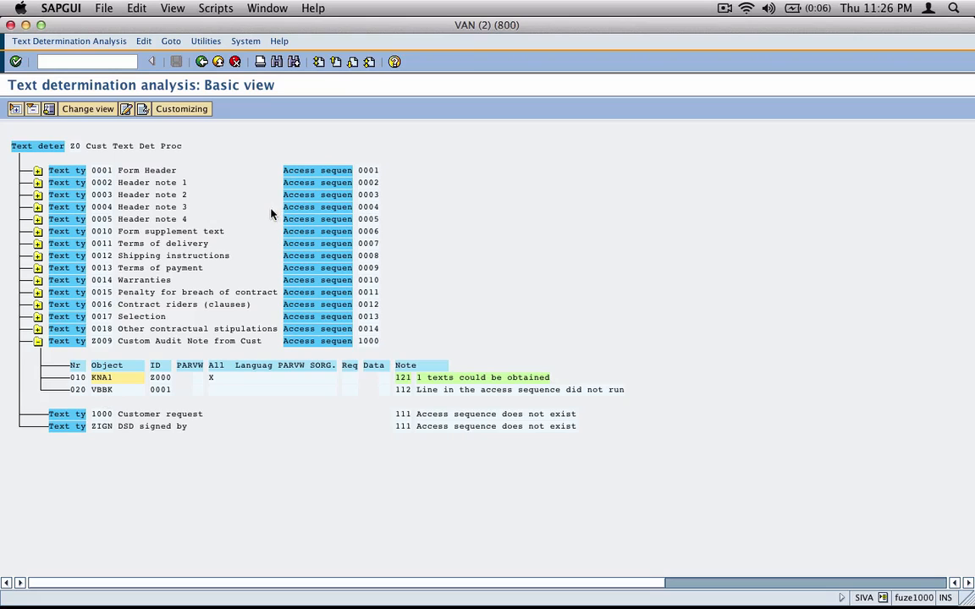
left_click(201, 62)
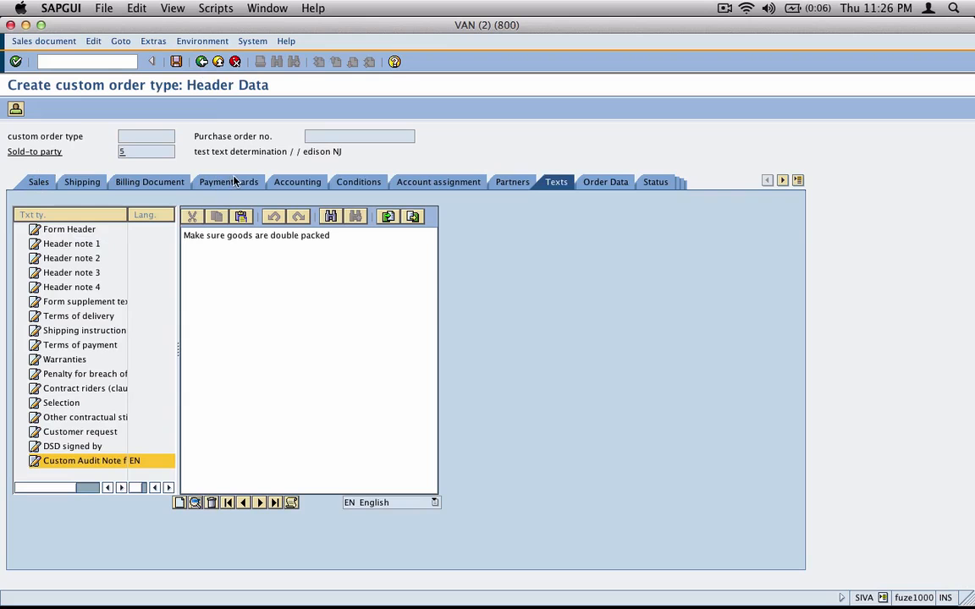
key("super+Tab")
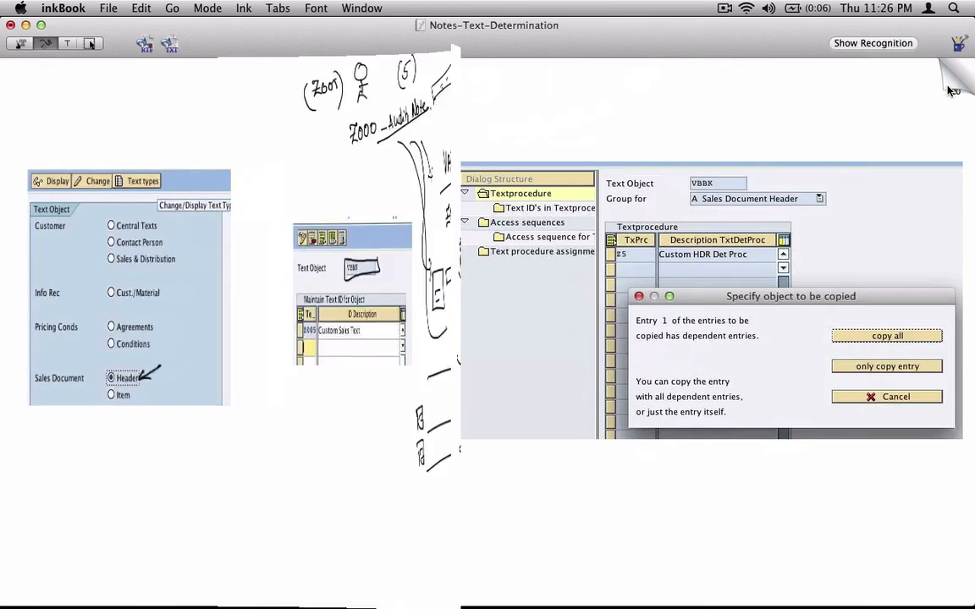
Page forward past the text procedure and access sequence notes to blank page 27
left_click(953, 87)
left_click(953, 88)
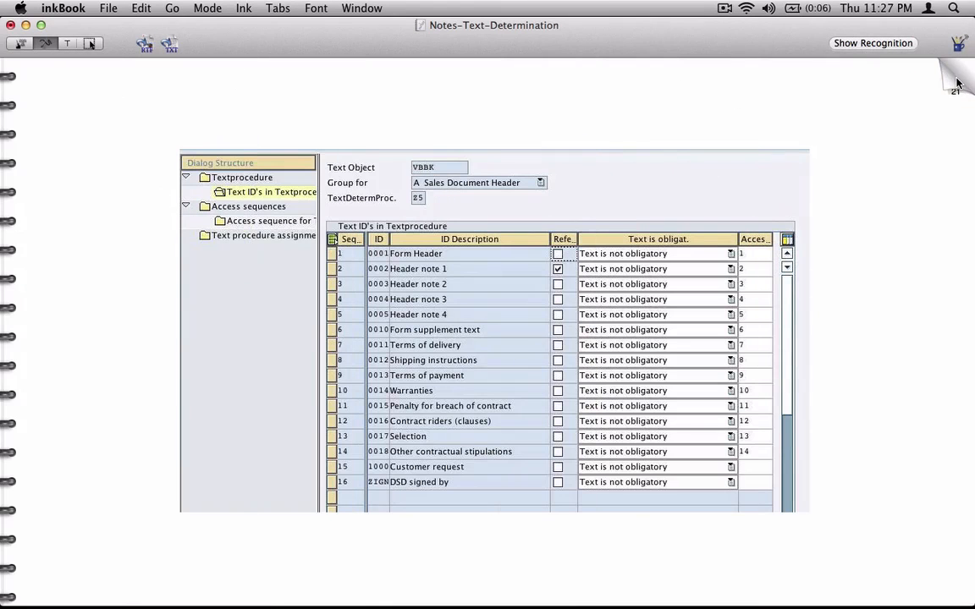
left_click(951, 86)
left_click(952, 87)
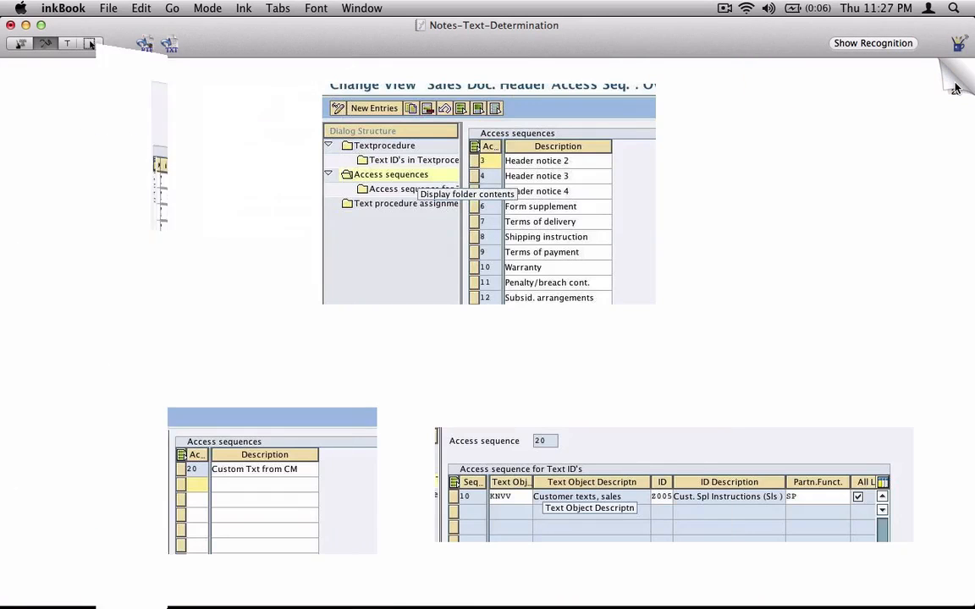
left_click(953, 87)
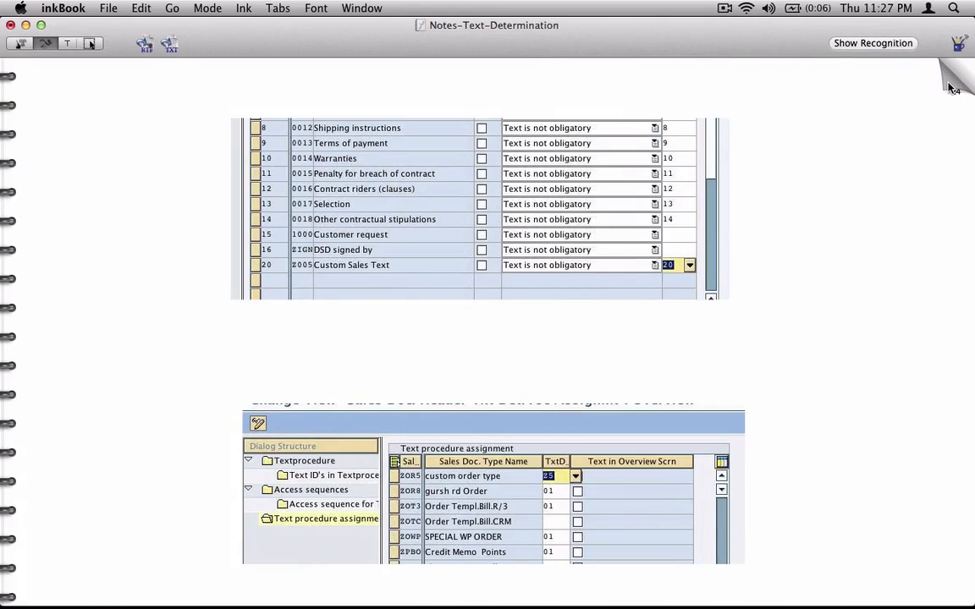
left_click(954, 89)
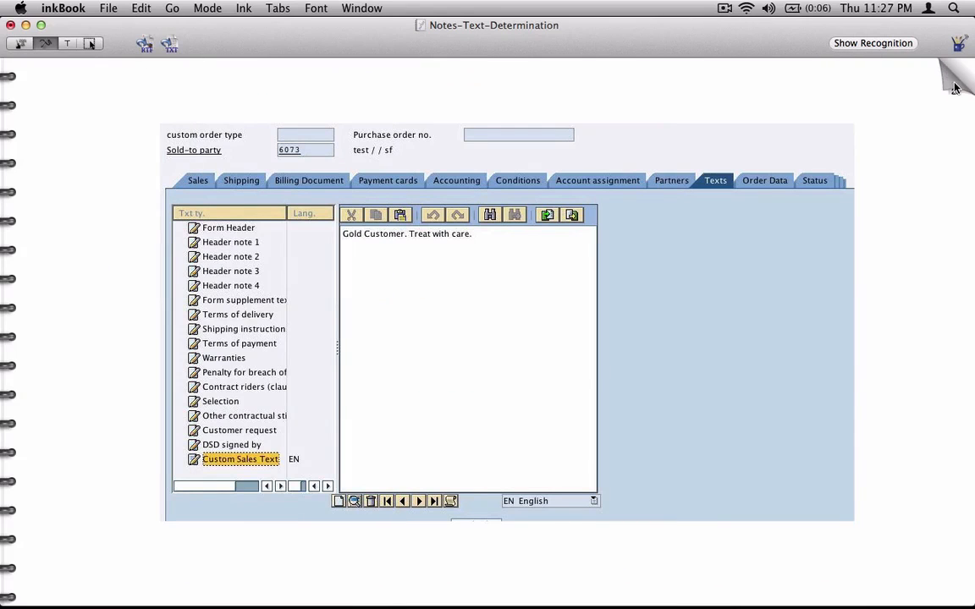
left_click(952, 90)
left_click(951, 93)
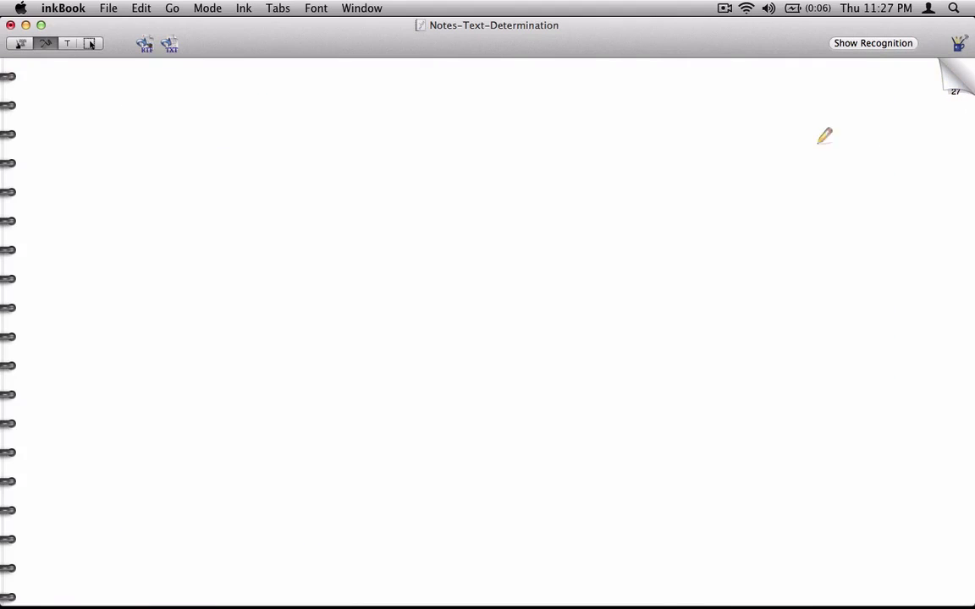
Handwrite an underlined 'Exercise' heading and a circled step number 1
mouse_move(380, 100)
left_mouse_down()
mouse_move(391, 127)
mouse_move(486, 117)
mouse_move(494, 125)
left_mouse_up()
left_click_drag(356, 152, 519, 148)
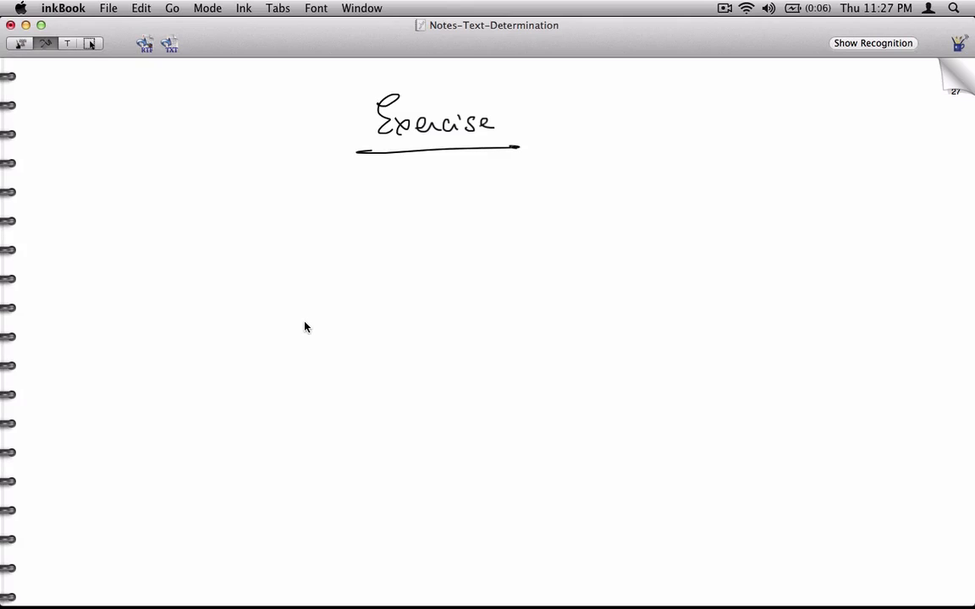
left_click_drag(44, 227, 54, 247)
left_click_drag(48, 232, 43, 249)
mouse_move(128, 211)
left_mouse_down()
mouse_move(130, 269)
mouse_move(140, 273)
mouse_move(138, 251)
left_mouse_up()
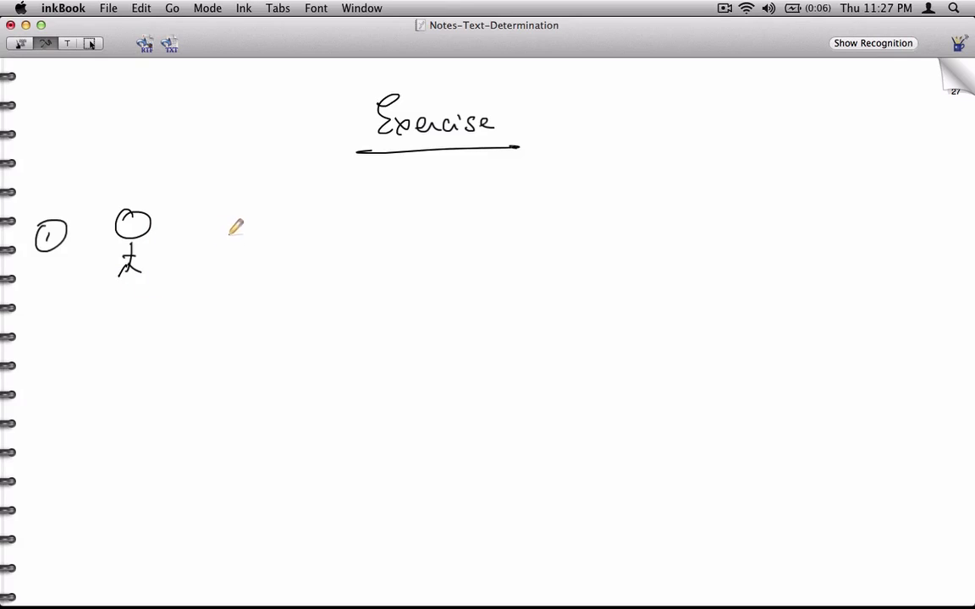
Write step 1 as 'new C.A.G {Zxxx}'
left_click_drag(227, 242, 297, 240)
left_click(311, 237)
mouse_move(323, 231)
left_mouse_down()
mouse_move(323, 240)
mouse_move(352, 246)
left_mouse_up()
left_click(335, 237)
left_click_drag(390, 201, 390, 263)
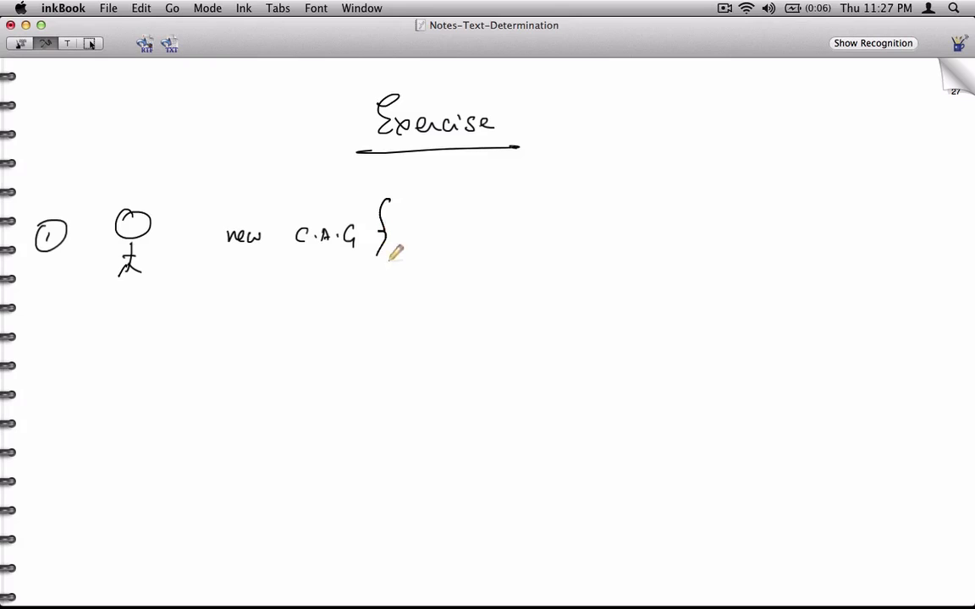
mouse_move(398, 225)
left_mouse_down()
mouse_move(415, 222)
mouse_move(416, 243)
mouse_move(413, 231)
left_mouse_up()
left_click_drag(426, 229, 426, 240)
left_click_drag(439, 230, 447, 240)
mouse_move(448, 231)
left_mouse_down()
mouse_move(441, 241)
mouse_move(457, 242)
left_mouse_up()
left_click_drag(461, 233, 453, 243)
left_click_drag(477, 209, 475, 247)
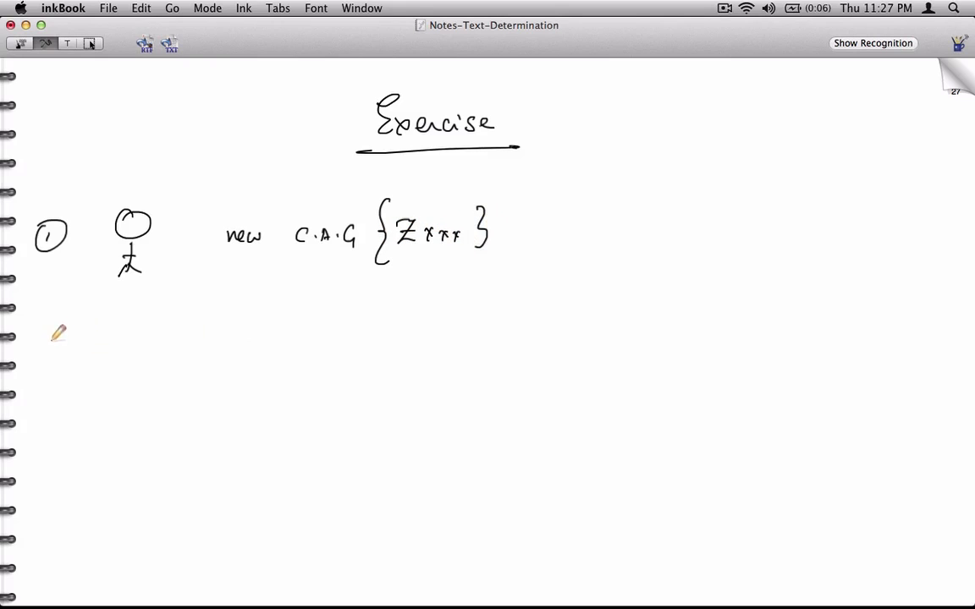
Write step 2 'new text type Zxxx' into a new TDP, circle Zxxx, and begin step 3 'Create new Cust'
mouse_move(48, 338)
left_mouse_down()
mouse_move(60, 347)
mouse_move(52, 323)
left_mouse_up()
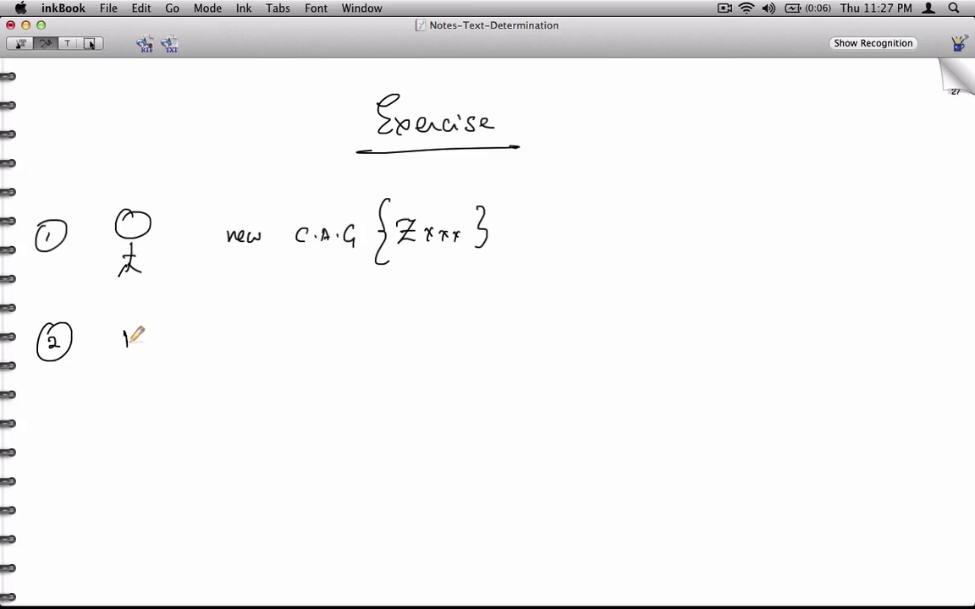
left_click_drag(128, 340, 391, 333)
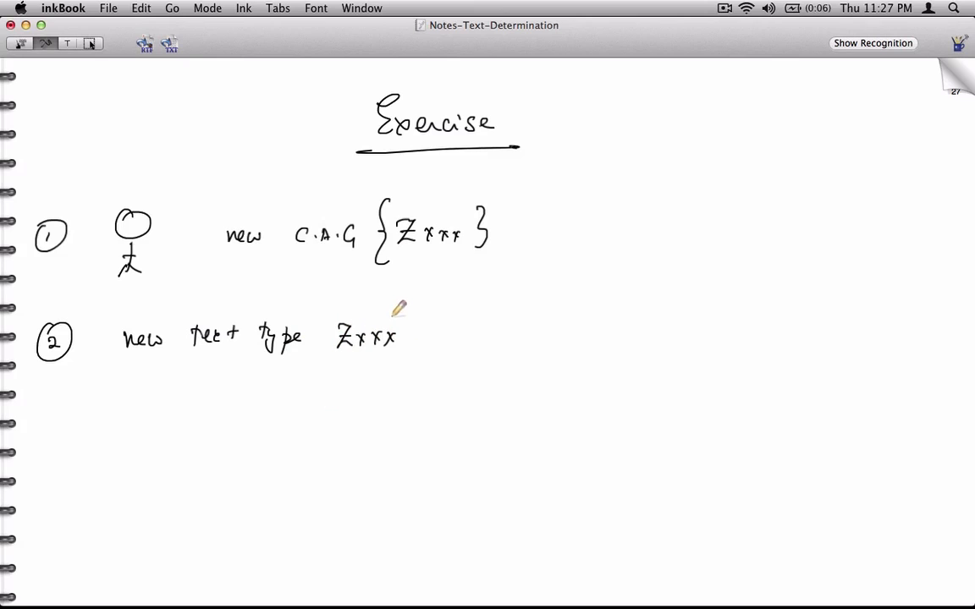
mouse_move(312, 311)
left_mouse_down()
mouse_move(163, 273)
mouse_move(177, 263)
left_mouse_up()
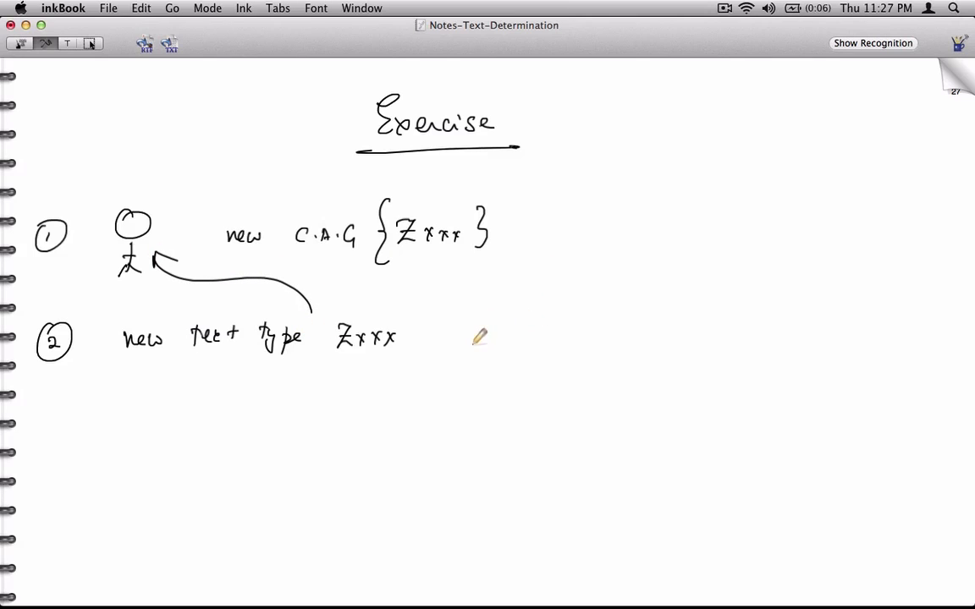
mouse_move(440, 340)
left_mouse_down()
mouse_move(575, 327)
mouse_move(633, 281)
mouse_move(499, 229)
left_mouse_up()
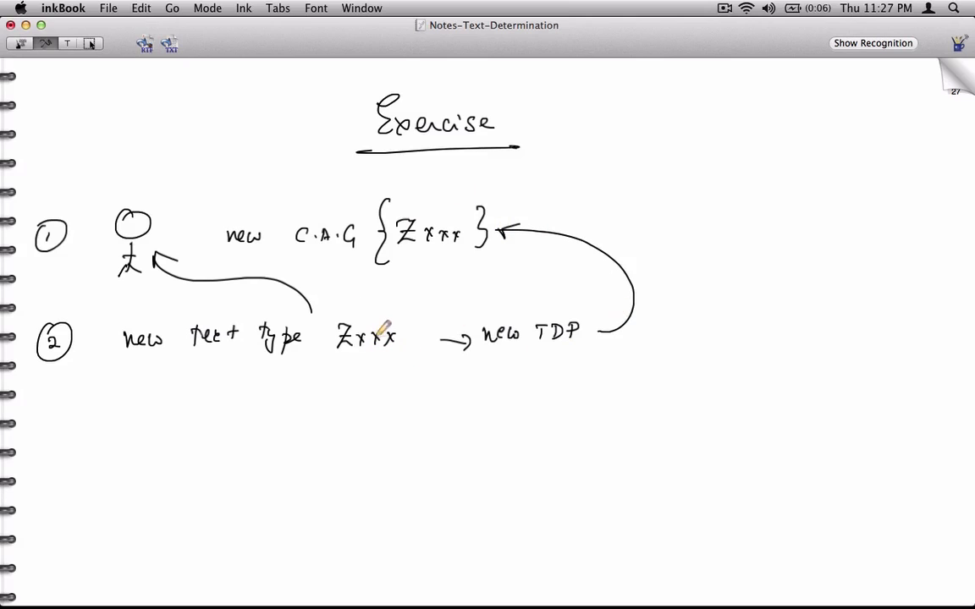
mouse_move(396, 313)
left_mouse_down()
mouse_move(394, 305)
mouse_move(339, 348)
mouse_move(404, 304)
mouse_move(464, 322)
left_mouse_up()
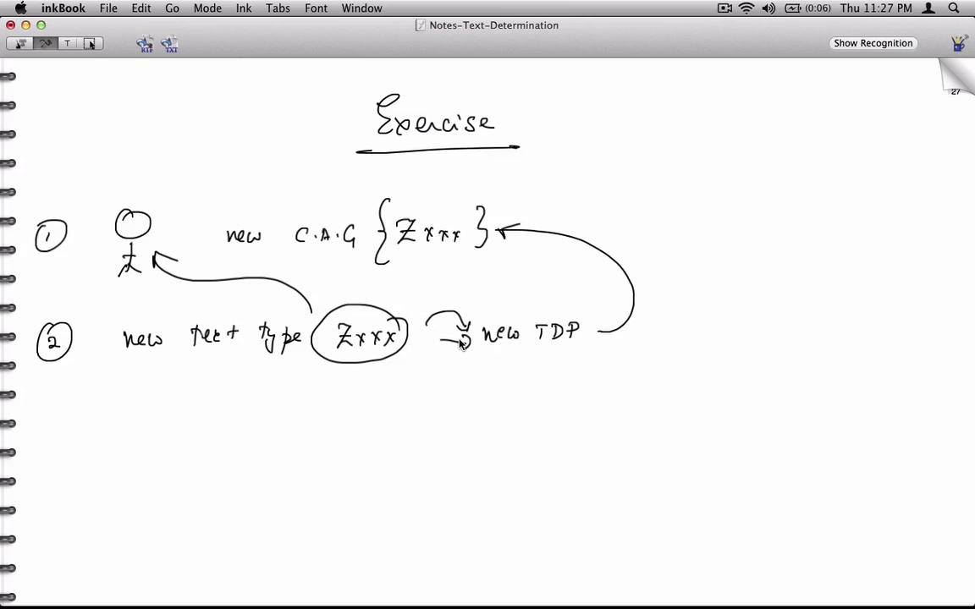
mouse_move(51, 427)
left_mouse_down()
mouse_move(73, 435)
mouse_move(68, 423)
mouse_move(124, 430)
mouse_move(200, 413)
mouse_move(213, 427)
mouse_move(322, 415)
left_mouse_up()
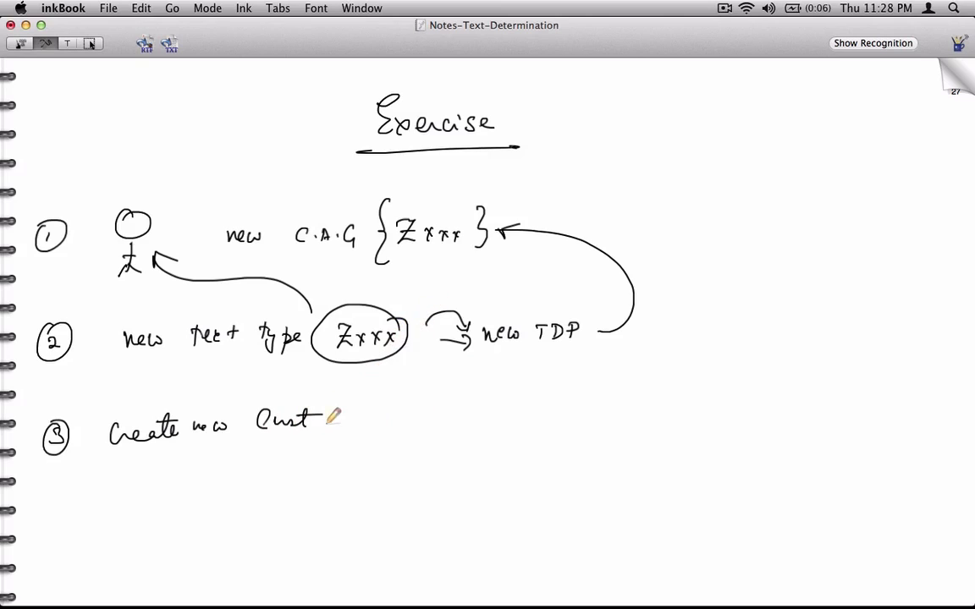
Add '#' after Create new Cust and write step 4: new text type at Sales doc header level, Zyyy
left_click_drag(349, 409, 344, 429)
left_click_drag(330, 416, 355, 414)
left_click_drag(328, 424, 361, 424)
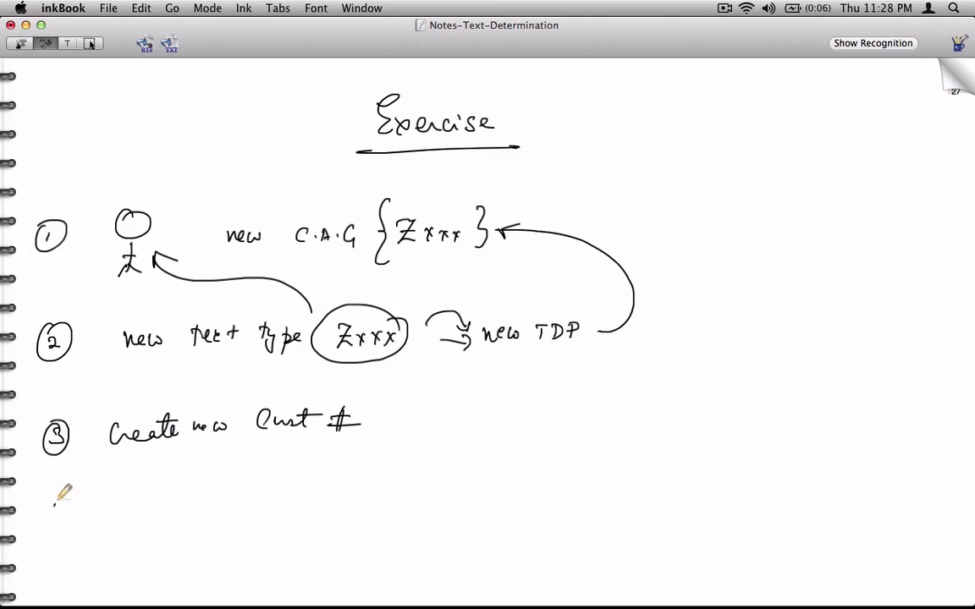
left_click_drag(55, 505, 52, 525)
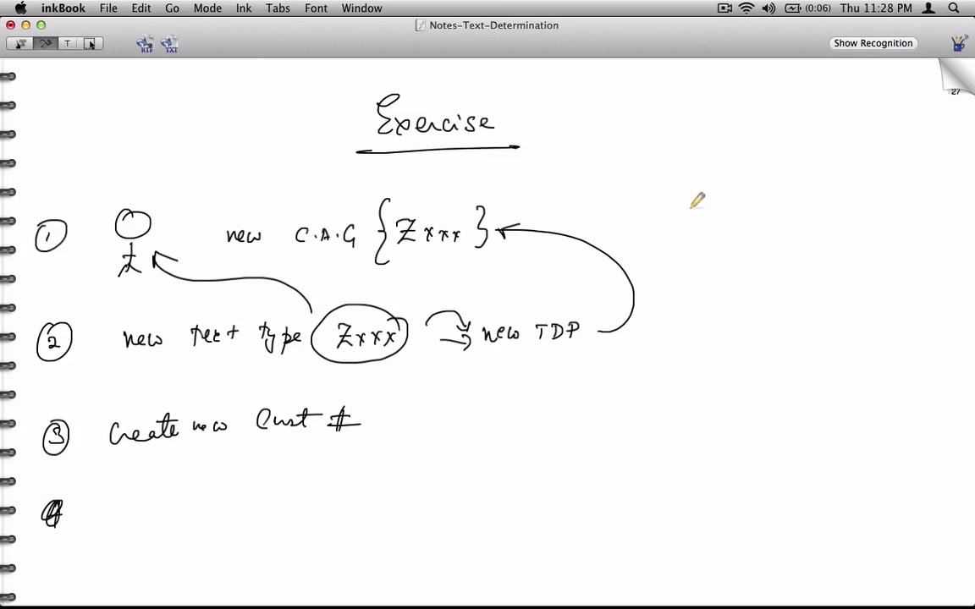
left_click_drag(688, 204, 690, 227)
mouse_move(683, 202)
left_mouse_down()
mouse_move(745, 211)
mouse_move(860, 202)
mouse_move(877, 220)
mouse_move(931, 213)
left_mouse_up()
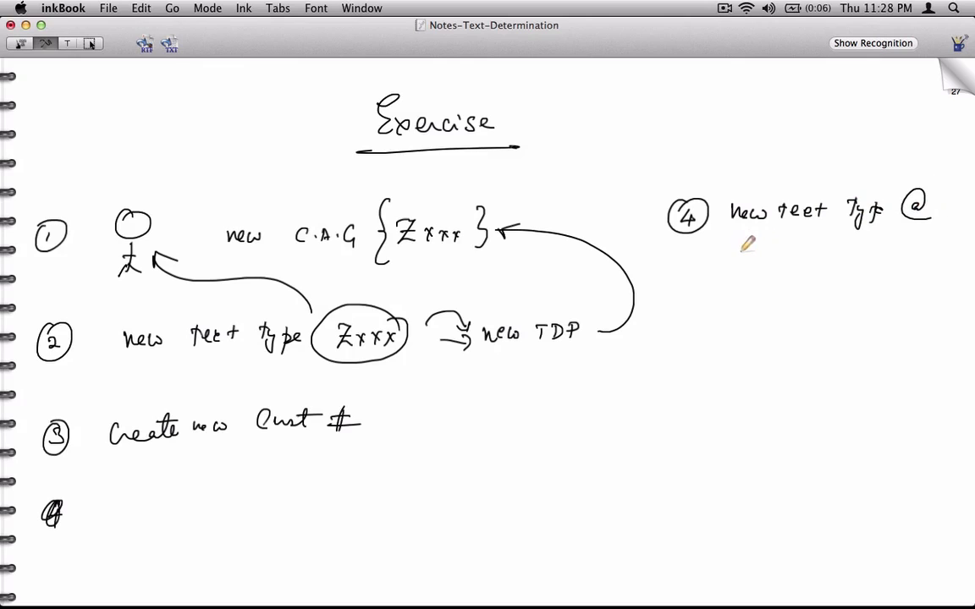
mouse_move(746, 252)
left_mouse_down()
mouse_move(738, 266)
mouse_move(877, 264)
mouse_move(918, 250)
mouse_move(924, 258)
left_mouse_up()
left_click_drag(848, 288, 897, 298)
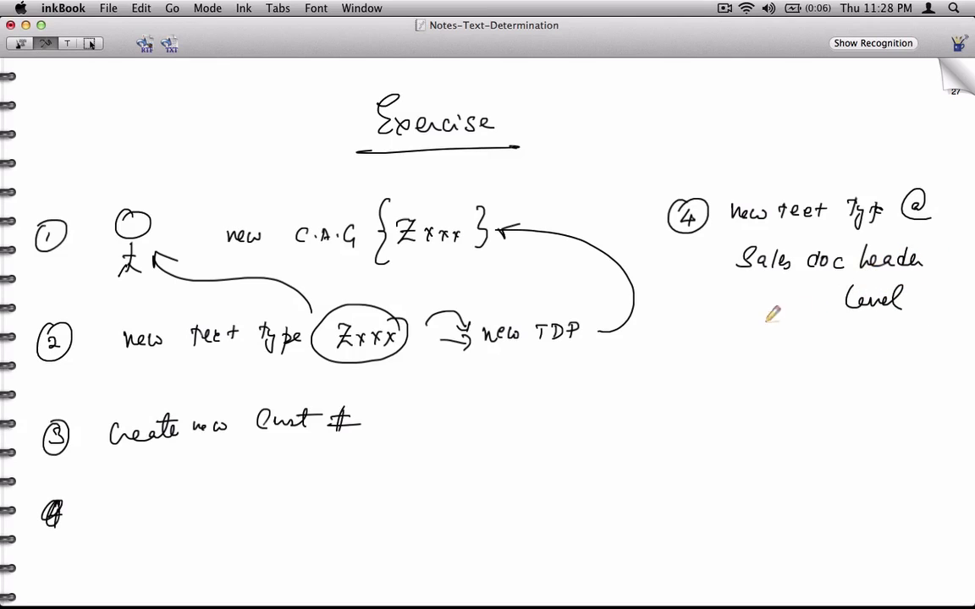
left_click_drag(770, 332, 829, 347)
Write step 5 associating the text to the sales doc header for order type (ZOR5)
mouse_move(704, 393)
left_mouse_down()
mouse_move(695, 407)
mouse_move(932, 391)
left_mouse_up()
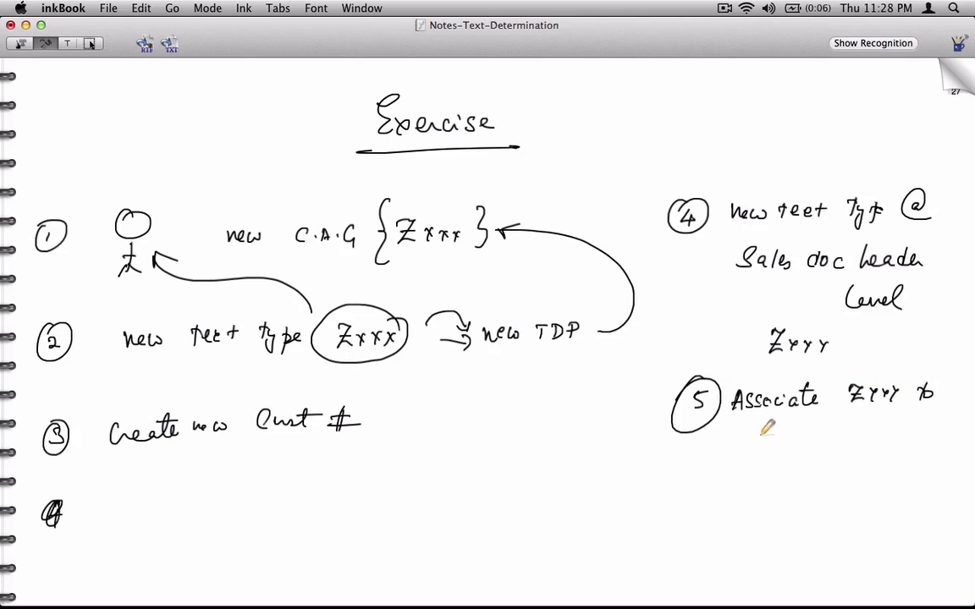
left_click_drag(754, 432, 869, 428)
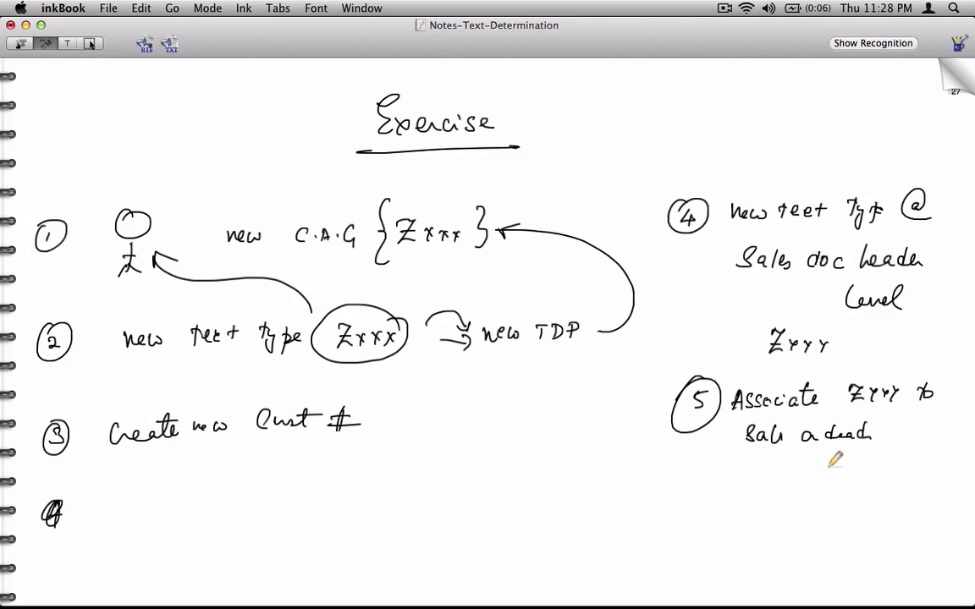
left_click_drag(797, 475, 841, 482)
left_click_drag(783, 458, 789, 510)
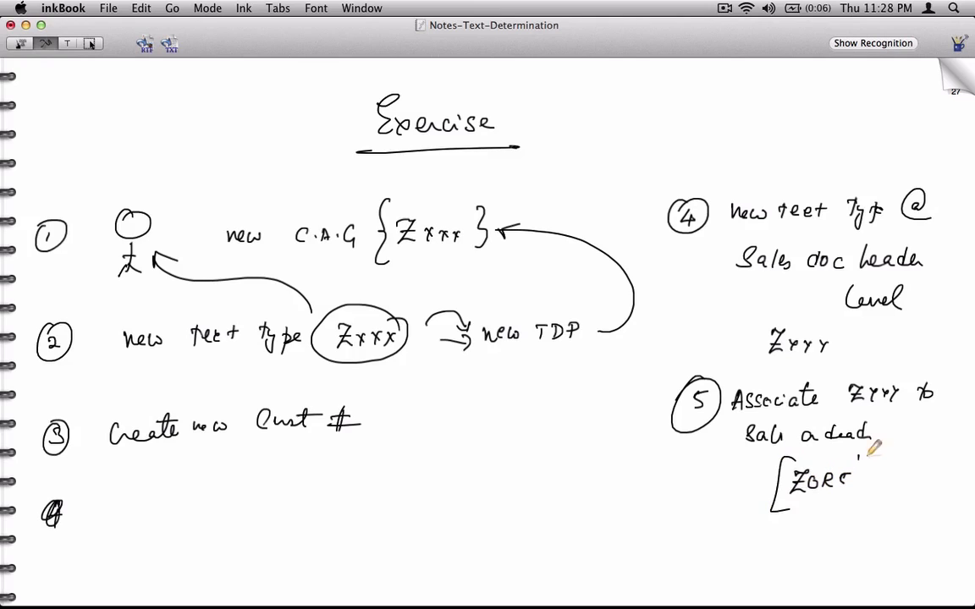
mouse_move(861, 461)
left_mouse_down()
mouse_move(863, 505)
mouse_move(868, 484)
left_mouse_up()
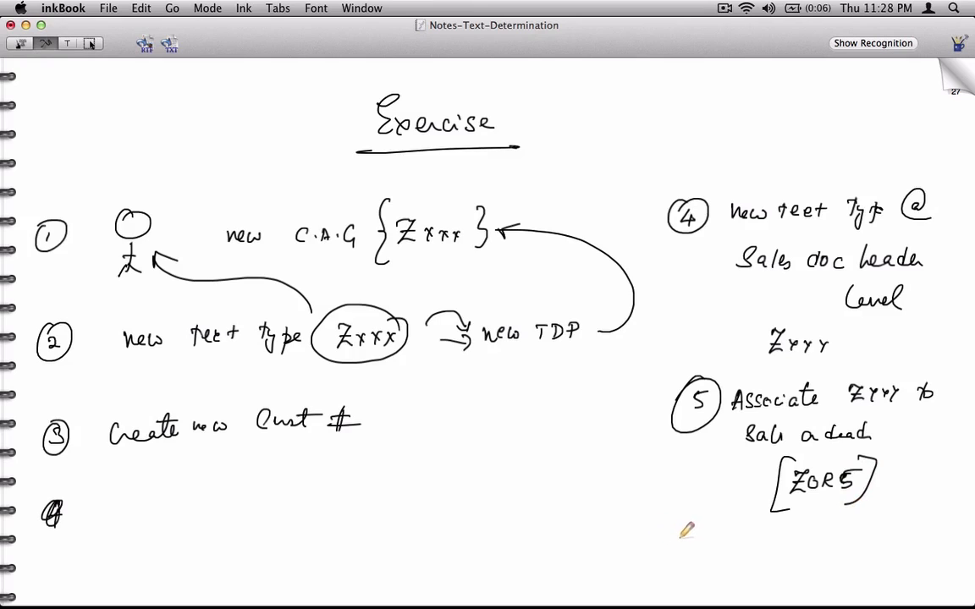
Write circled step 6 with an arrow to the circled Zxxx, then turn to a new page
mouse_move(681, 530)
left_mouse_down()
mouse_move(675, 548)
mouse_move(679, 527)
mouse_move(738, 541)
mouse_move(876, 538)
mouse_move(890, 528)
left_mouse_up()
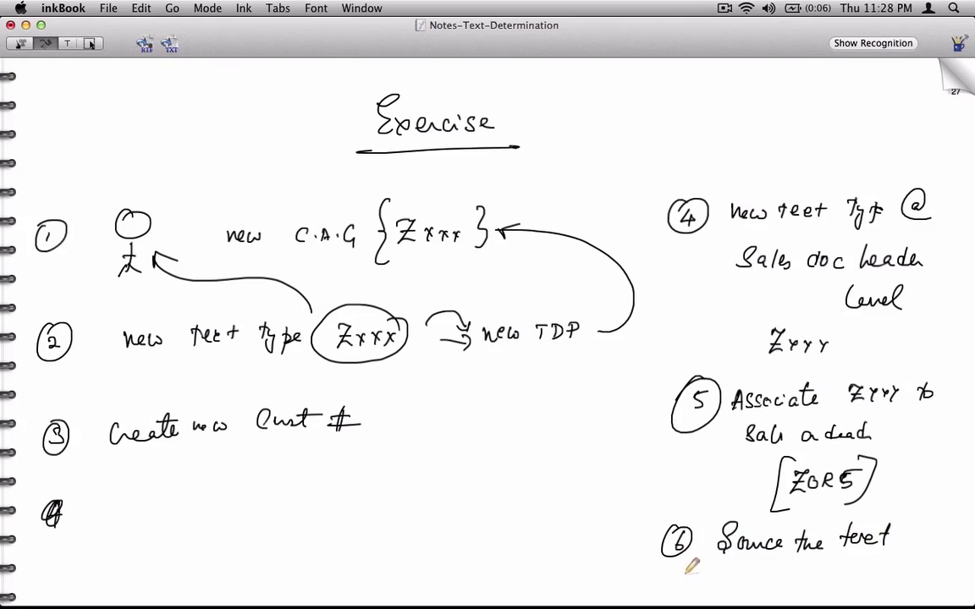
mouse_move(649, 537)
left_mouse_down()
mouse_move(594, 473)
mouse_move(423, 344)
left_mouse_up()
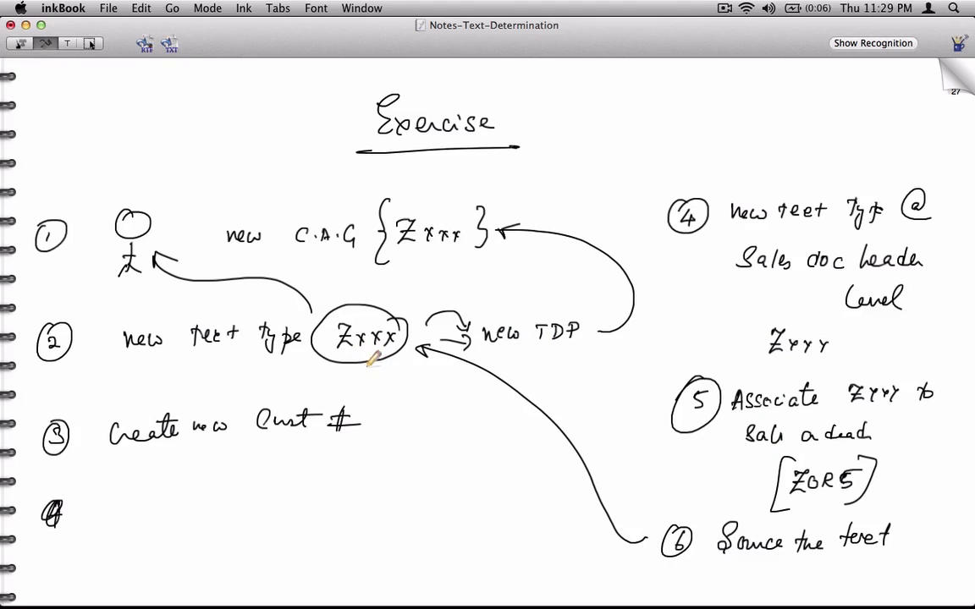
left_click(952, 76)
Write step 7: if 'Zxxx' is not present in Cust master, take it from 'Zyyy' of prev Txn
left_click_drag(73, 140, 61, 127)
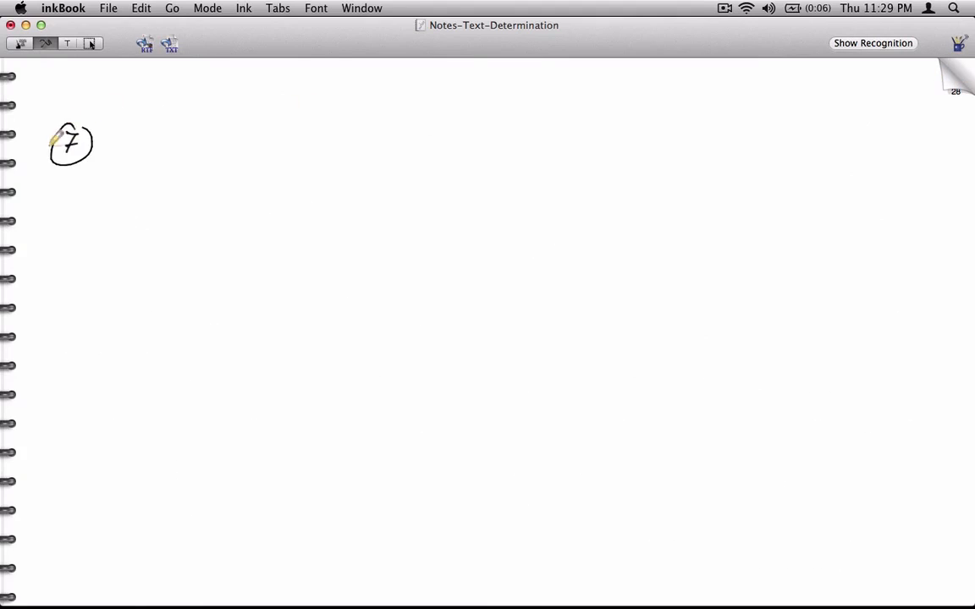
left_click_drag(140, 142, 138, 152)
left_click_drag(151, 127, 154, 153)
mouse_move(192, 117)
left_mouse_down()
mouse_move(214, 145)
mouse_move(214, 136)
mouse_move(234, 144)
left_mouse_up()
left_click_drag(234, 130, 225, 144)
left_click_drag(238, 137, 253, 144)
mouse_move(272, 113)
left_mouse_down()
mouse_move(306, 146)
mouse_move(305, 124)
left_mouse_up()
mouse_move(310, 134)
left_mouse_down()
mouse_move(313, 146)
mouse_move(350, 137)
left_mouse_up()
mouse_move(352, 131)
left_mouse_down()
mouse_move(391, 135)
mouse_move(418, 122)
mouse_move(498, 118)
mouse_move(535, 98)
mouse_move(563, 114)
mouse_move(641, 98)
mouse_move(201, 185)
mouse_move(265, 203)
mouse_move(377, 202)
mouse_move(402, 176)
mouse_move(424, 201)
mouse_move(579, 170)
mouse_move(601, 184)
left_mouse_up()
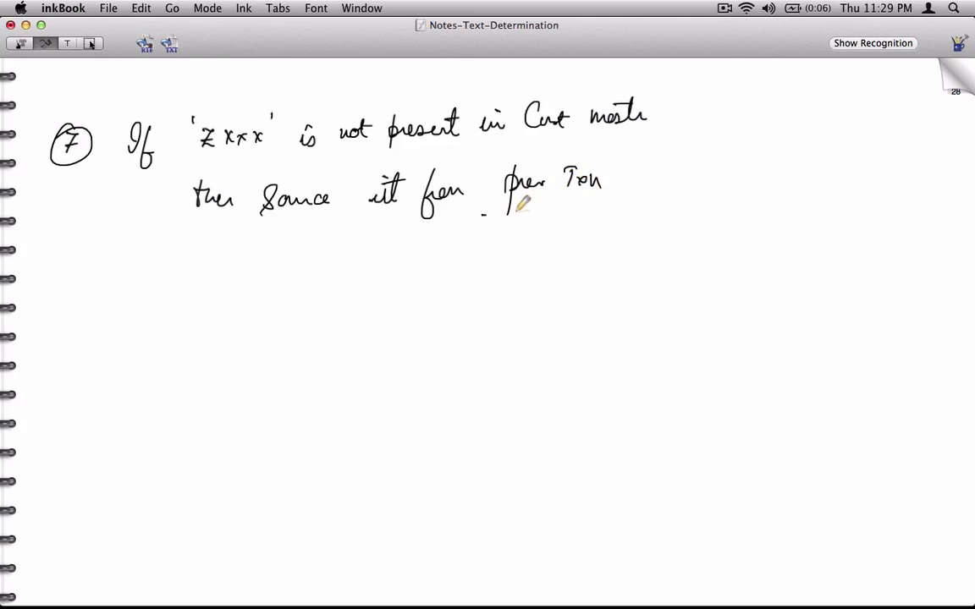
left_click_drag(482, 214, 619, 206)
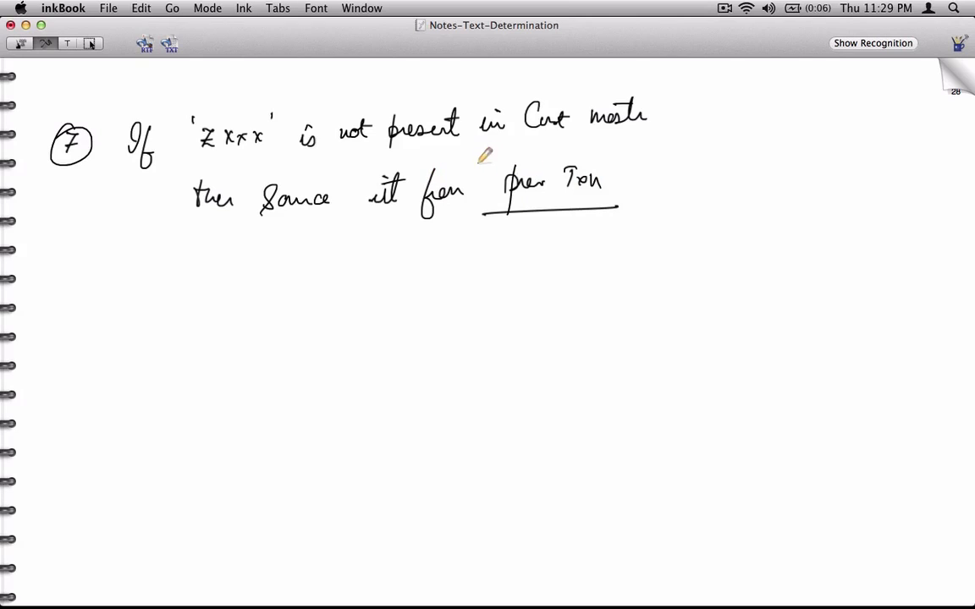
mouse_move(471, 160)
left_mouse_down()
mouse_move(483, 173)
mouse_move(519, 169)
mouse_move(457, 162)
left_mouse_up()
mouse_move(525, 145)
left_mouse_down()
mouse_move(524, 153)
mouse_move(559, 152)
left_mouse_up()
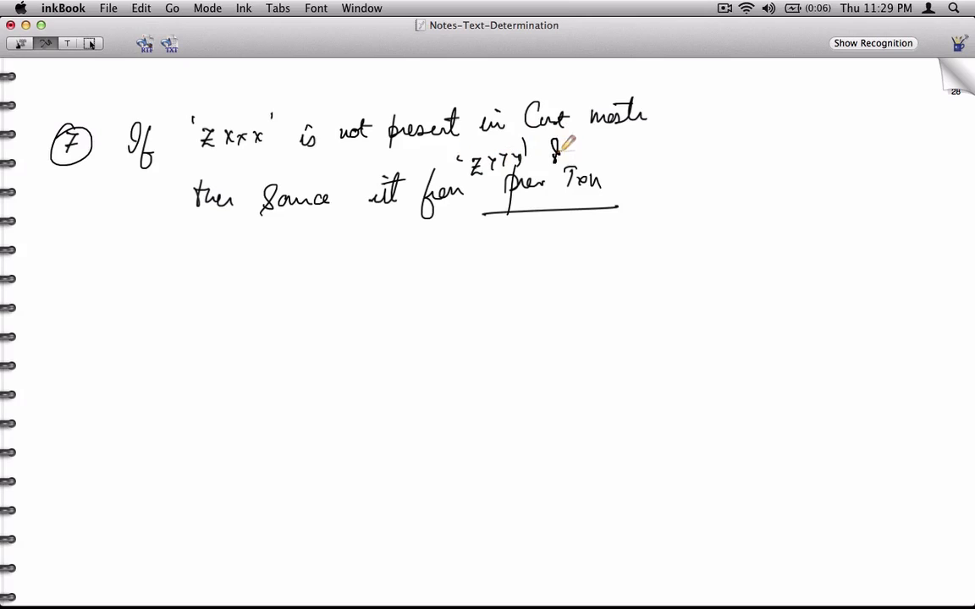
Sketch a figure labelled Zxx with a dotted trail to a Zyyy box marked OR
mouse_move(119, 261)
left_mouse_down()
mouse_move(126, 285)
mouse_move(118, 260)
left_mouse_up()
mouse_move(93, 307)
left_mouse_down()
mouse_move(144, 353)
mouse_move(171, 352)
left_mouse_up()
left_click(224, 321)
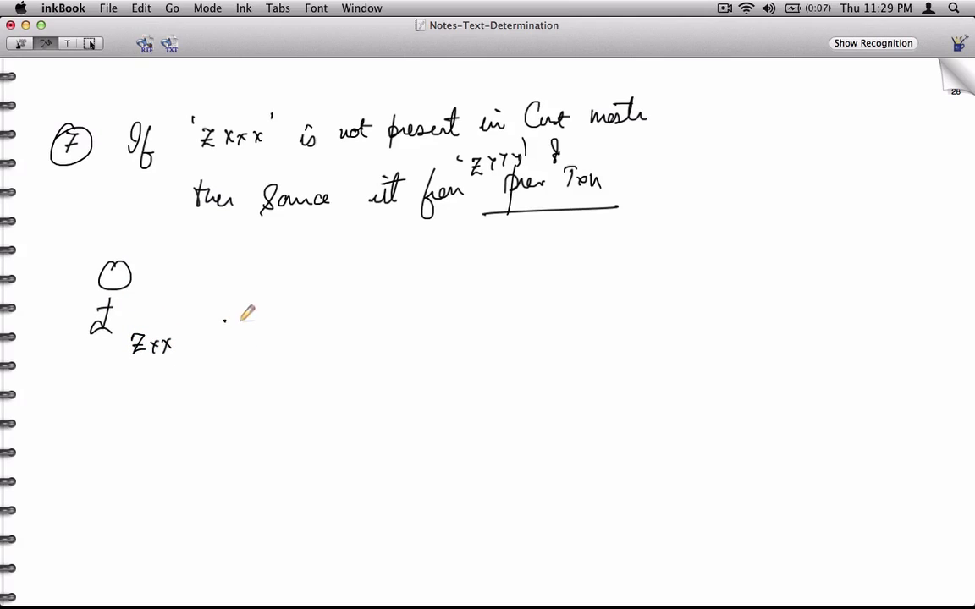
left_click(243, 322)
left_click_drag(272, 331, 280, 331)
left_click_drag(304, 341, 340, 349)
left_click(365, 357)
mouse_move(433, 334)
left_mouse_down()
mouse_move(434, 394)
mouse_move(558, 338)
mouse_move(461, 399)
left_mouse_up()
left_click_drag(473, 360, 509, 377)
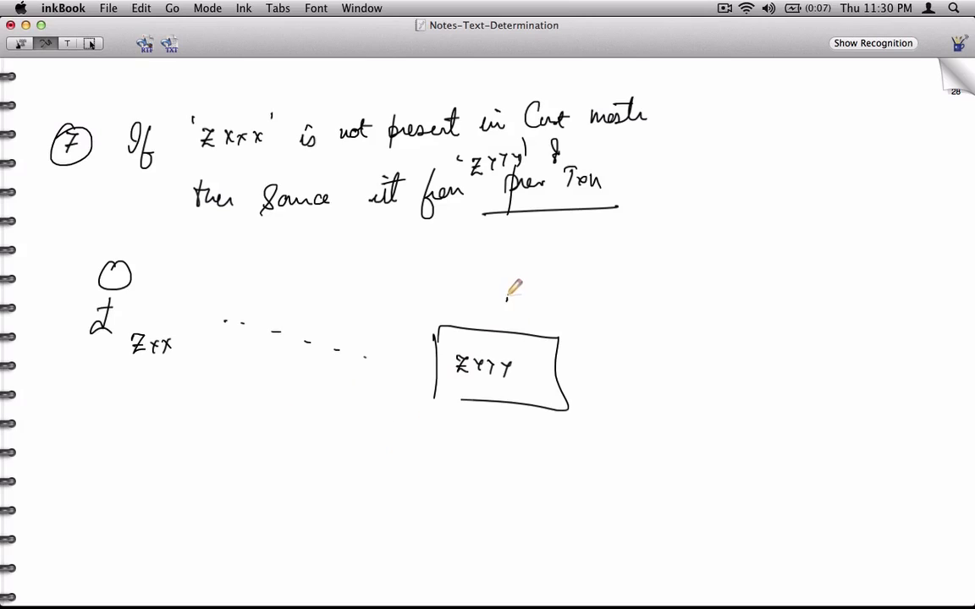
left_click_drag(511, 295, 539, 307)
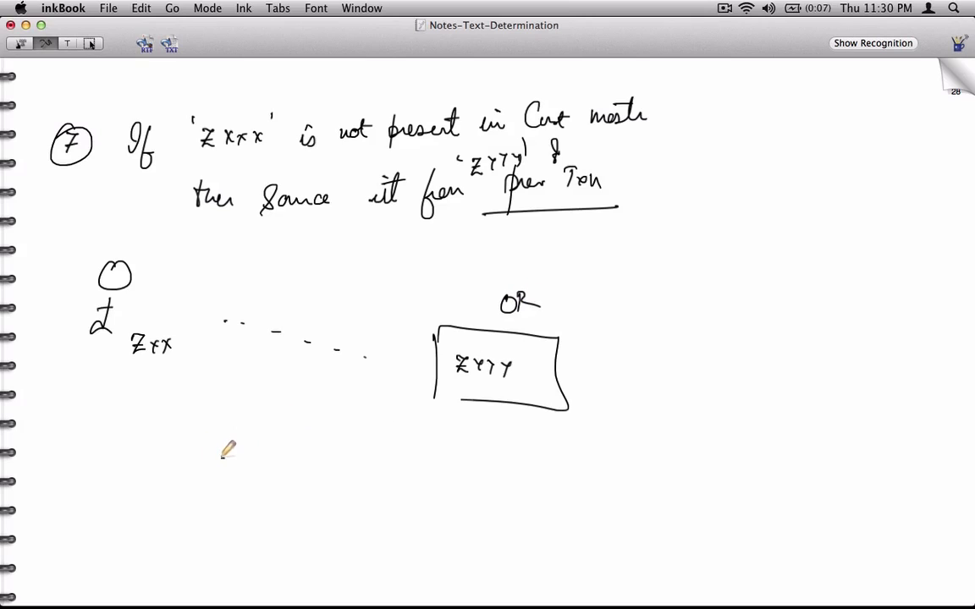
Draw an arrow from a 'Zyyy QT' label to the Zyyy box and strike through the Zxx label
left_click_drag(219, 457, 402, 408)
left_click_drag(336, 414, 335, 428)
left_click_drag(174, 452, 198, 446)
mouse_move(81, 462)
left_mouse_down()
mouse_move(95, 479)
mouse_move(131, 472)
left_mouse_up()
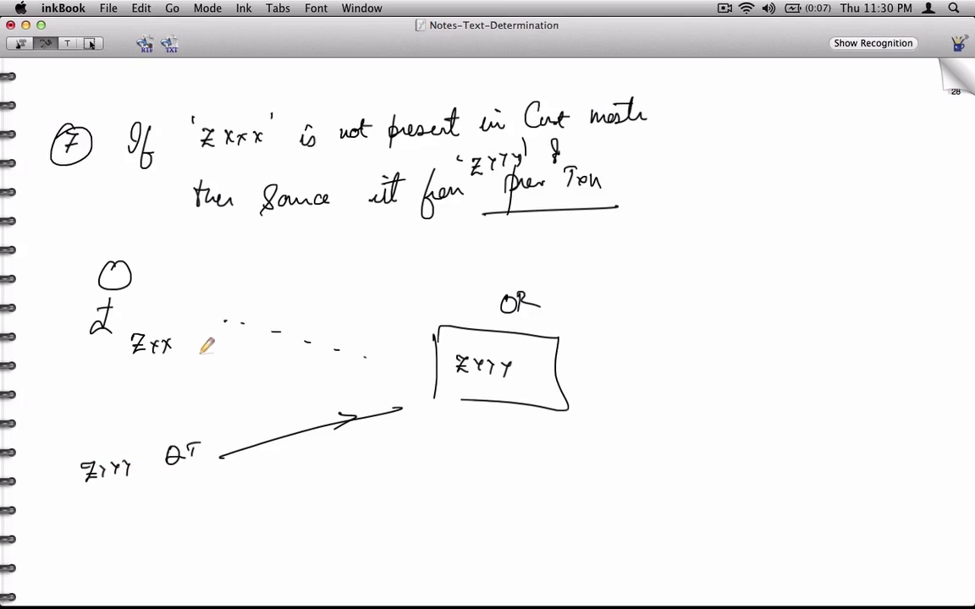
left_click_drag(112, 343, 187, 342)
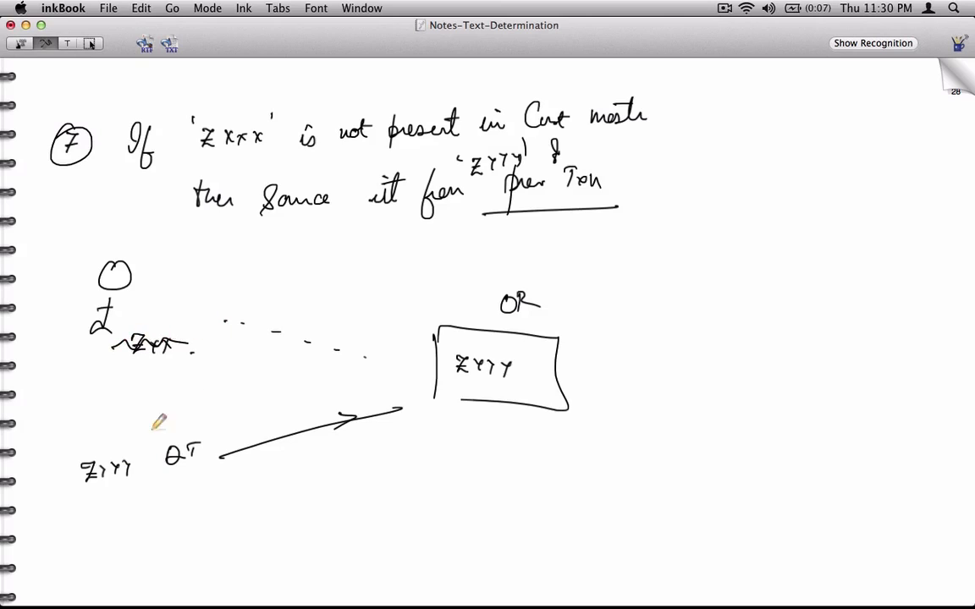
left_click(145, 457)
mouse_move(141, 460)
left_mouse_down()
mouse_move(161, 433)
mouse_move(325, 394)
mouse_move(364, 375)
left_mouse_up()
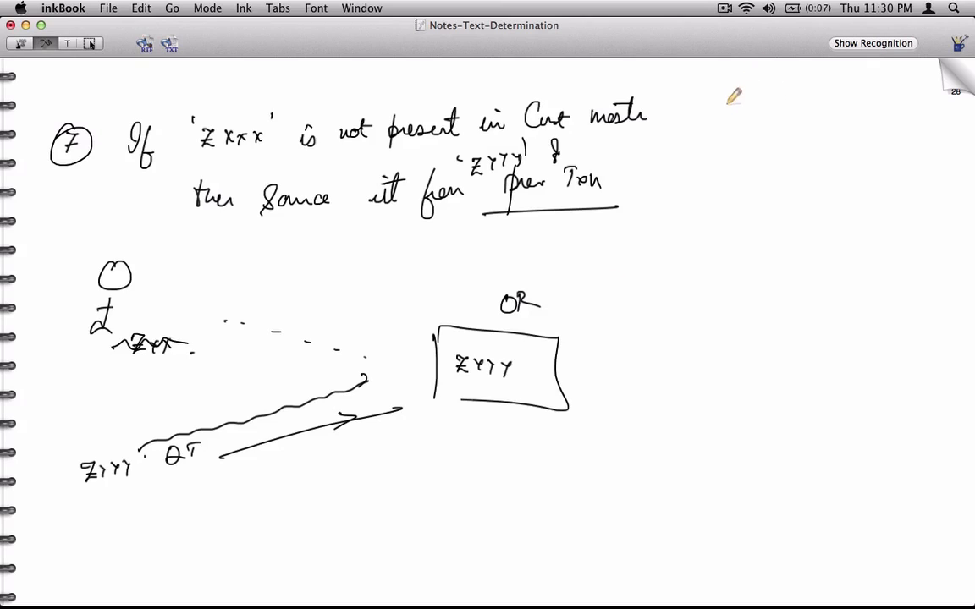
left_click(728, 9)
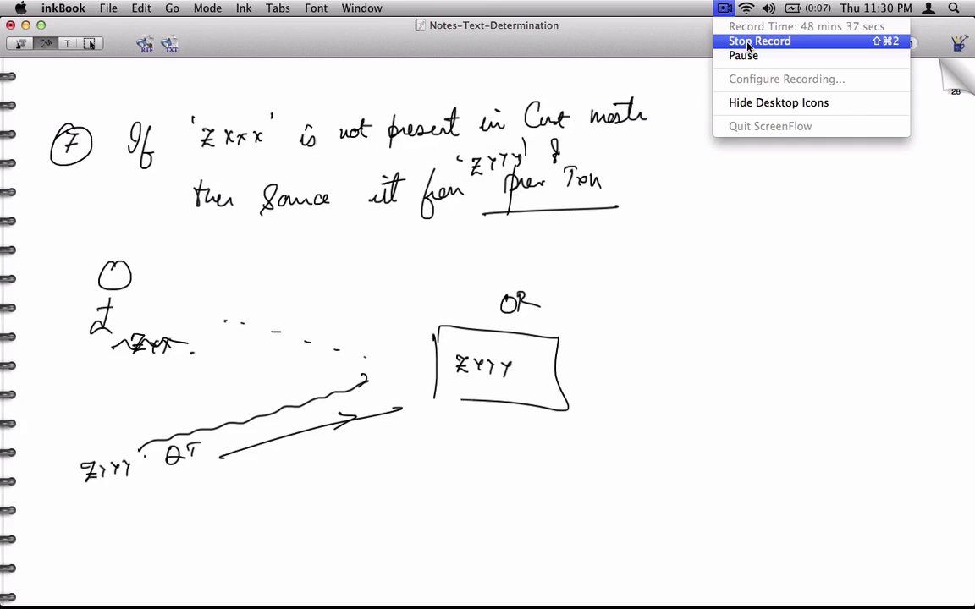